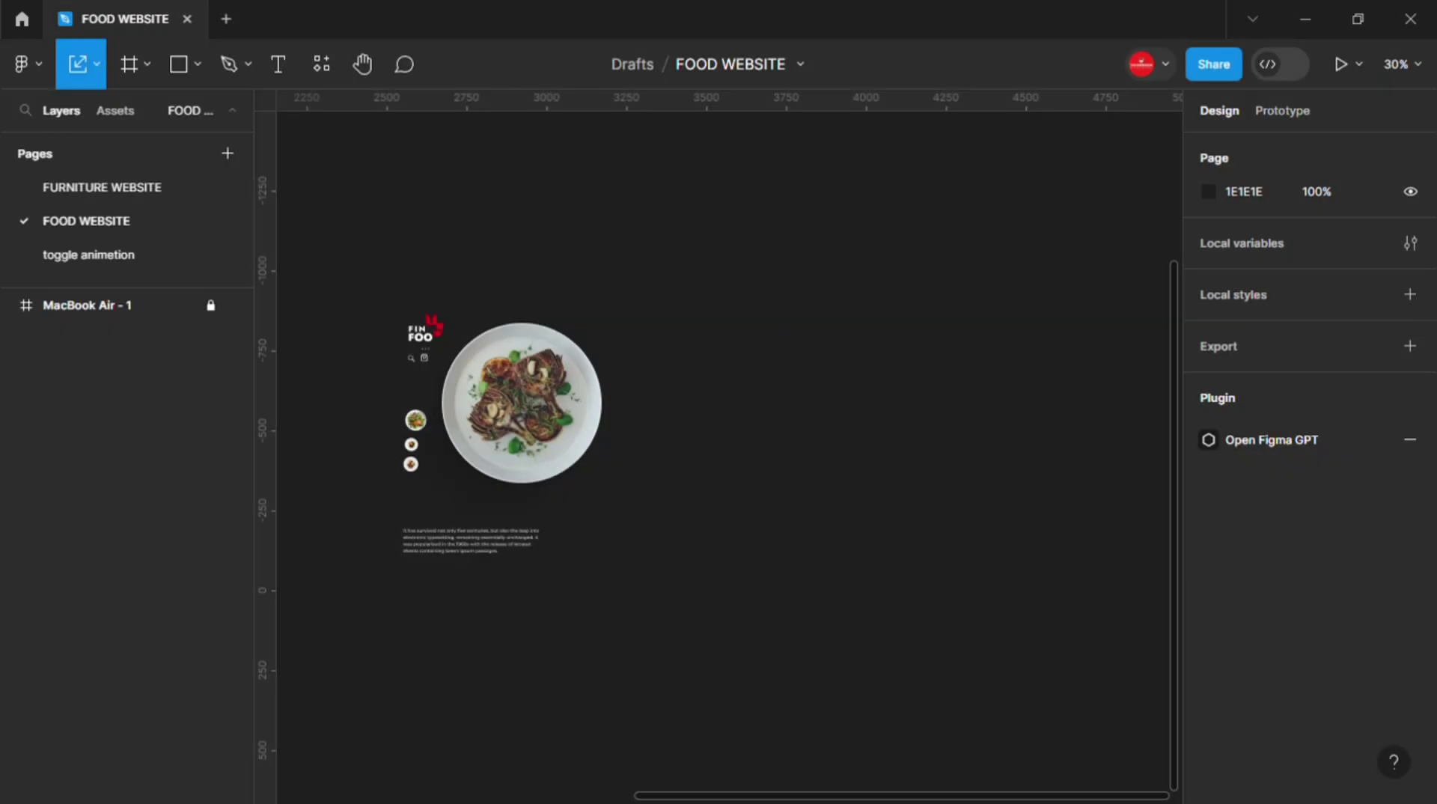
- Create a 1280×720 TV-preset frame, TV - 1, next to the existing food design
left_click(125, 71)
left_click(1227, 452)
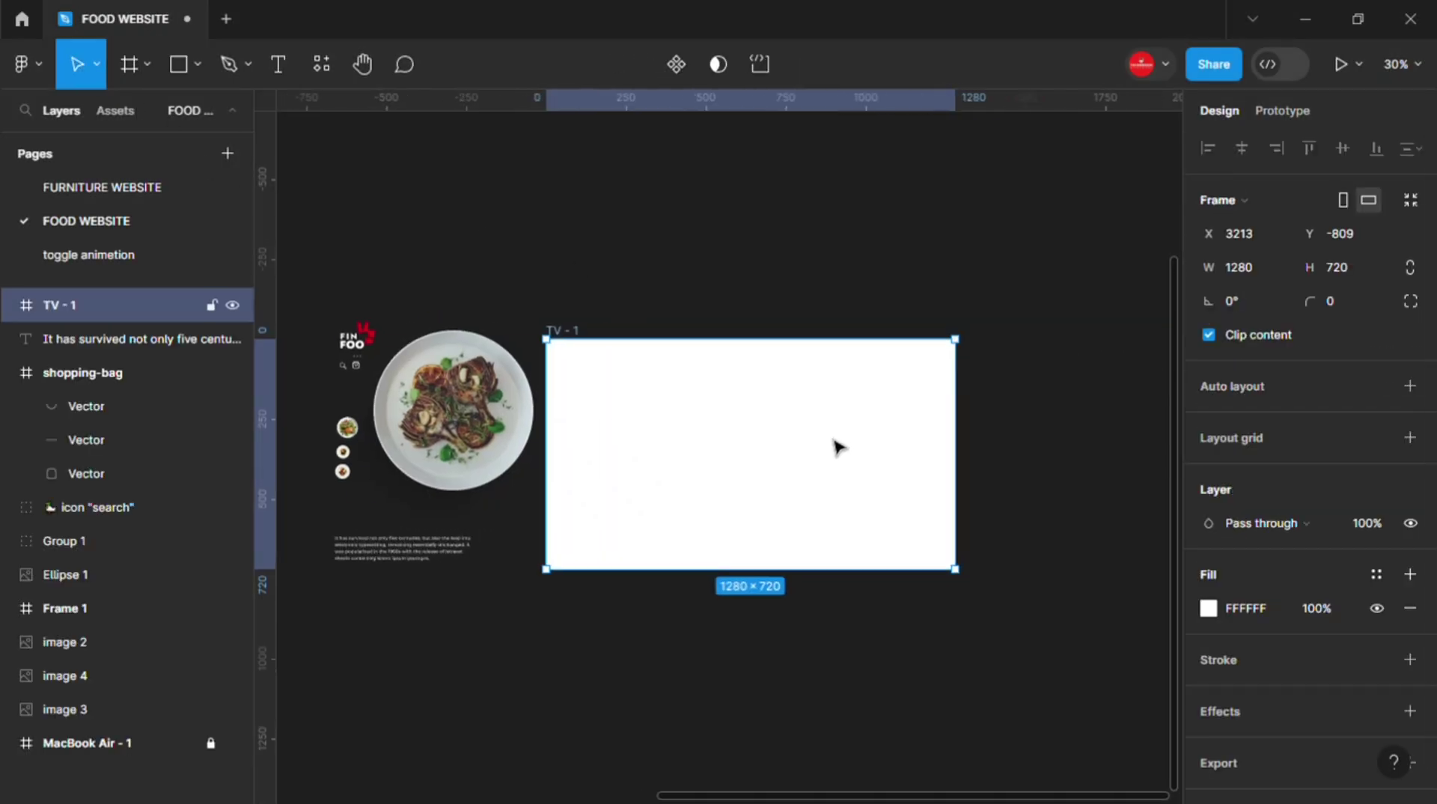
- Nudge the TV - 1 frame right and give it a black 000000 fill
left_click_drag(838, 448, 861, 445)
left_click(745, 282)
left_click(581, 326)
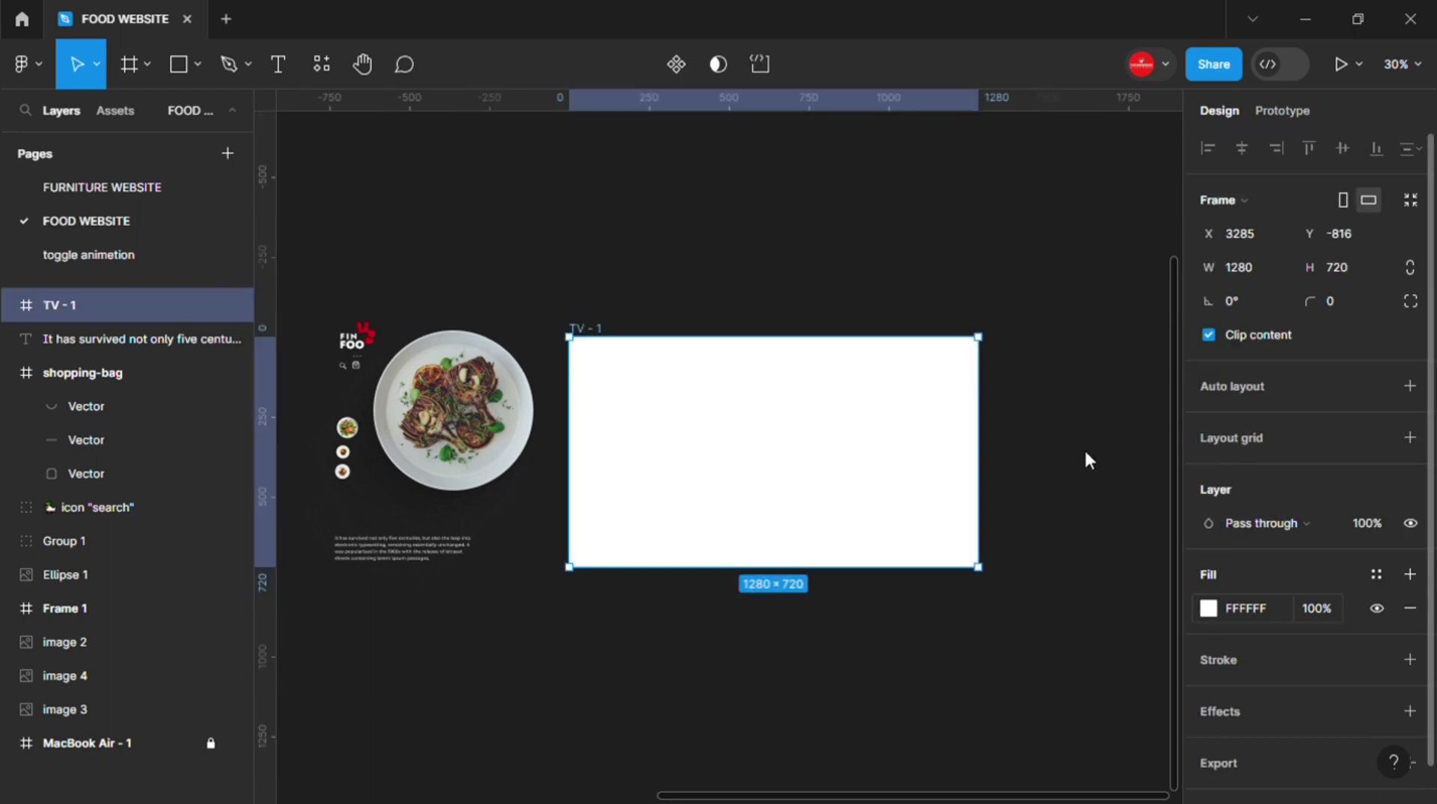
left_click(1023, 512)
left_click(1163, 196)
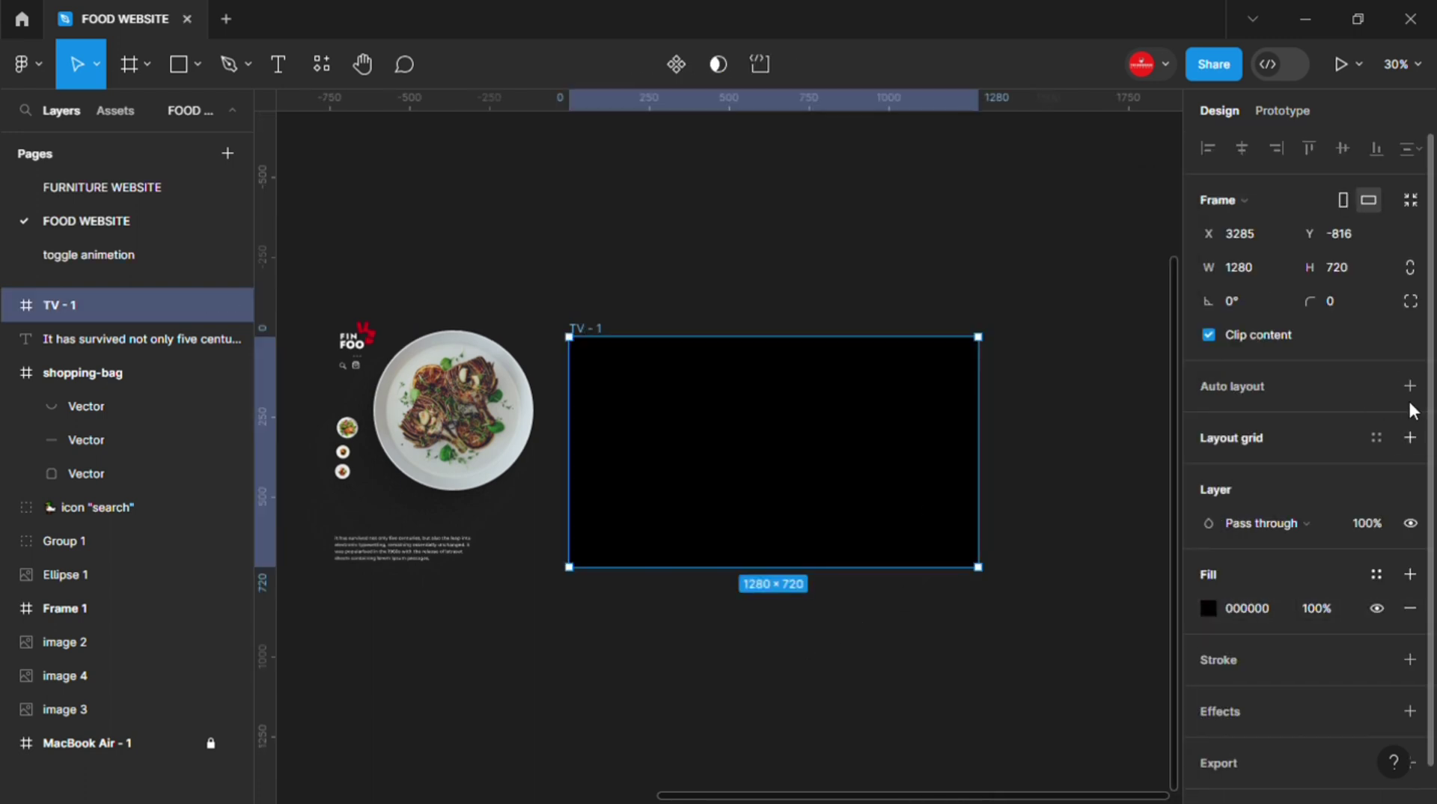
- Add a 10-column layout grid to TV - 1 with an adjusted margin and 10 px gutter
left_click(1408, 439)
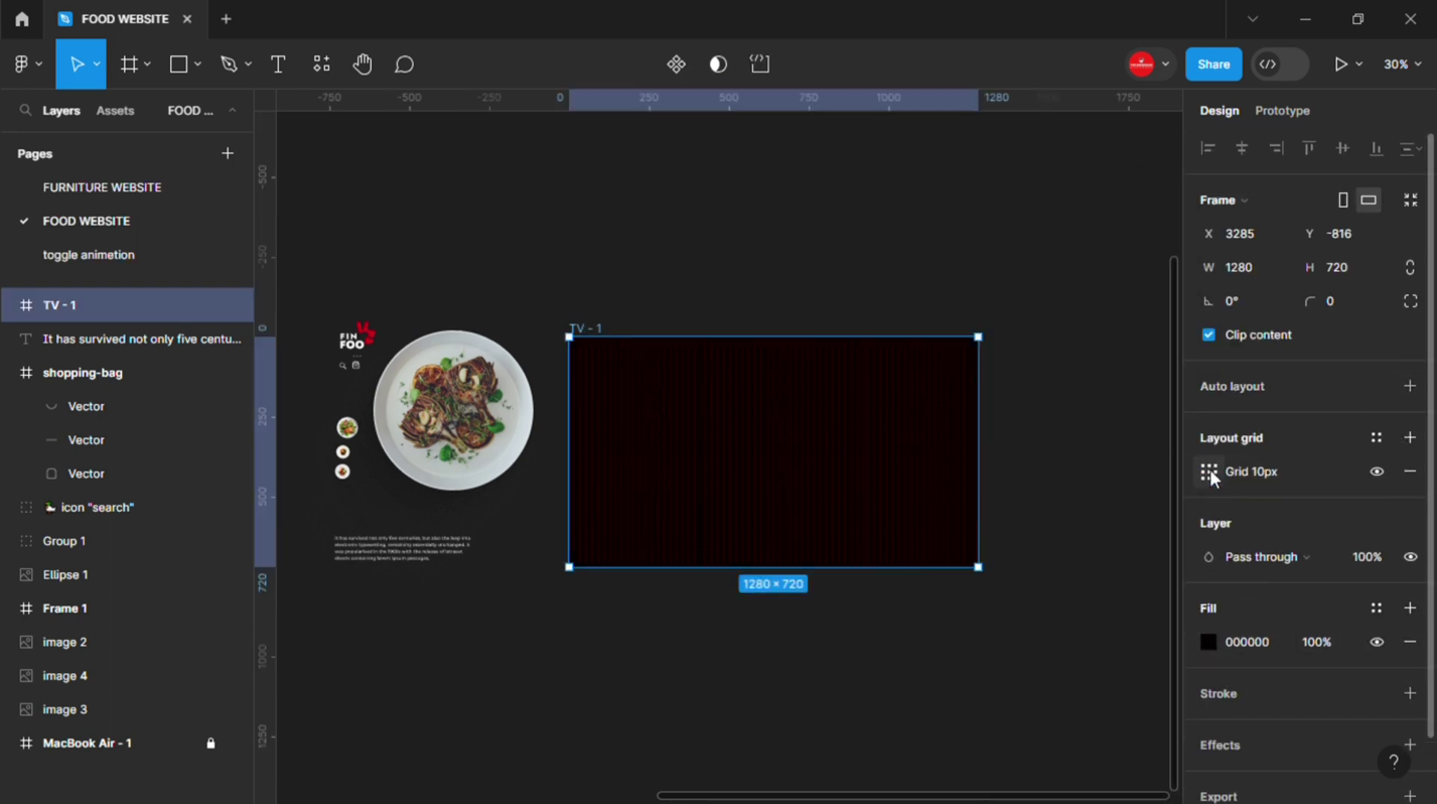
left_click(1209, 472)
left_click(998, 480)
left_click(961, 555)
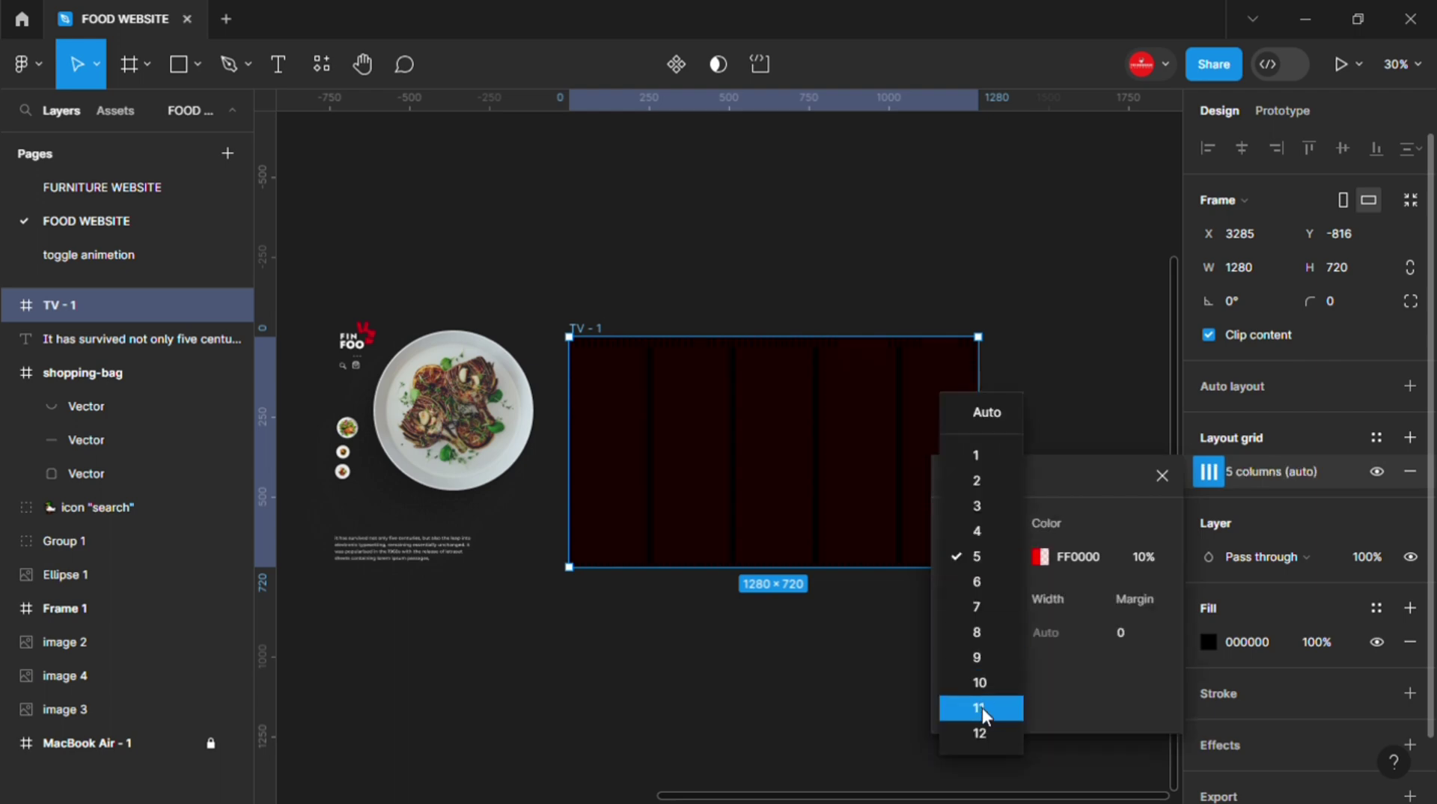
left_click(979, 682)
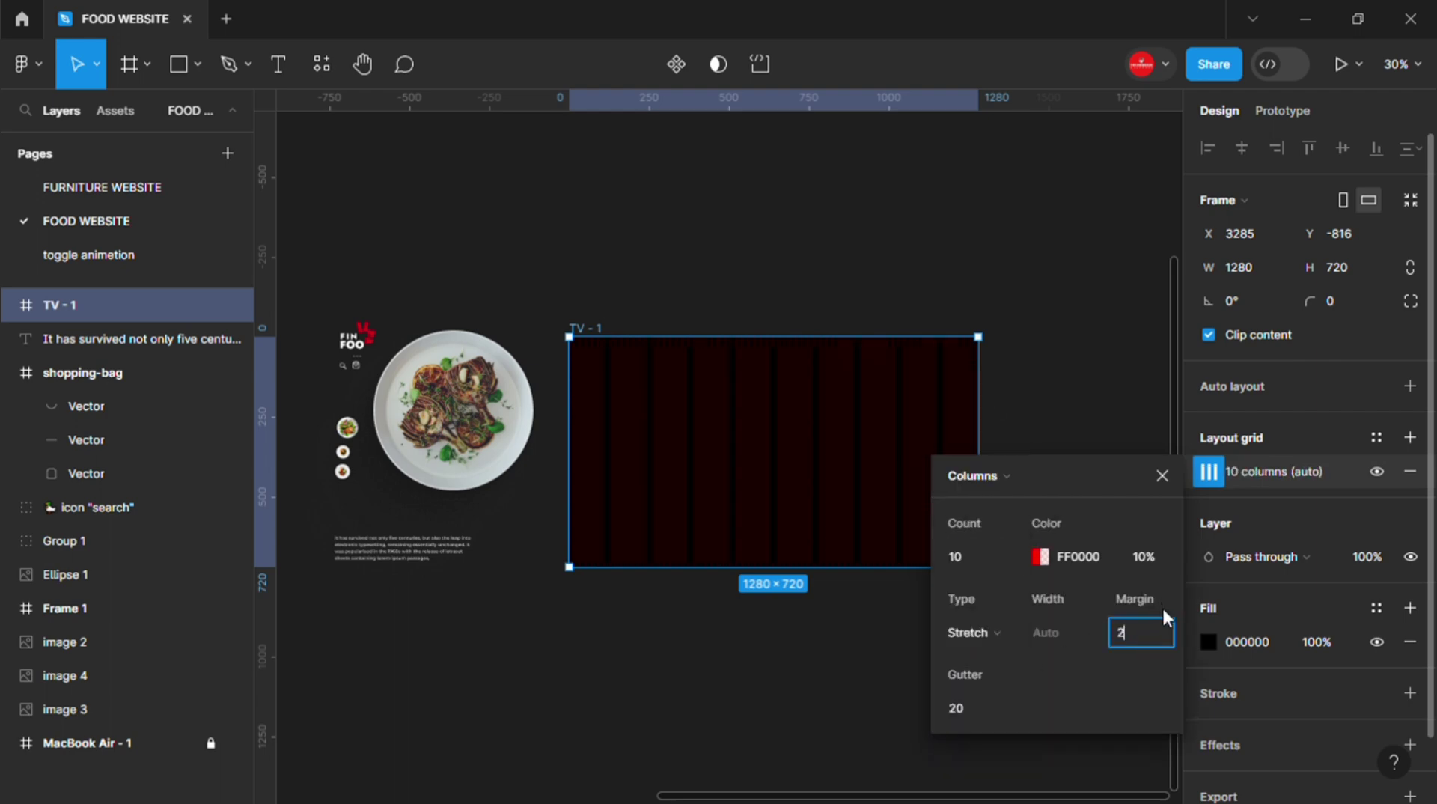
type("20")
key("Return")
left_click(961, 711)
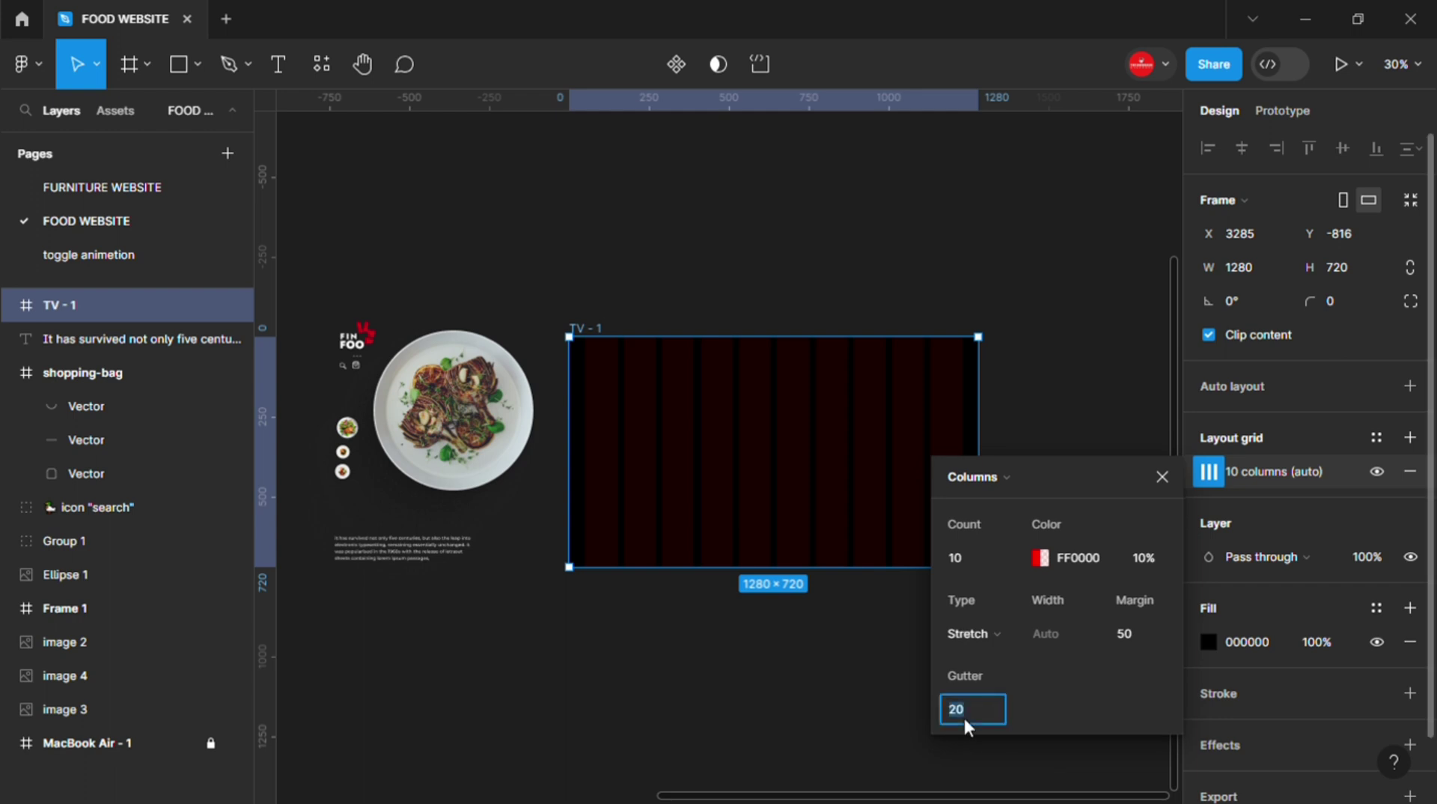
type("10")
key("Return")
left_click(1160, 476)
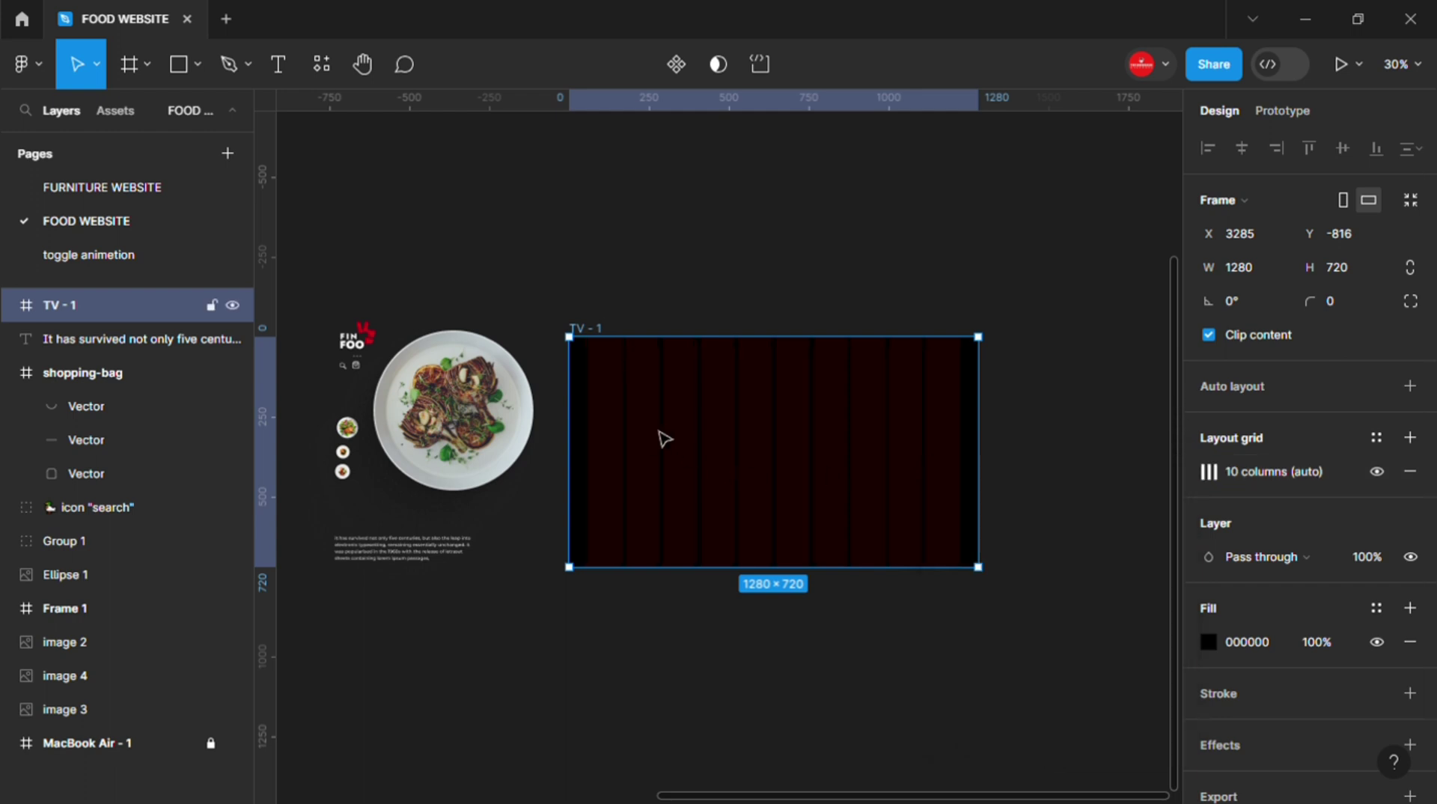
left_click(802, 284)
- Draw a tall triangle with the Pen tool overlapping the frame's right edge
key("p")
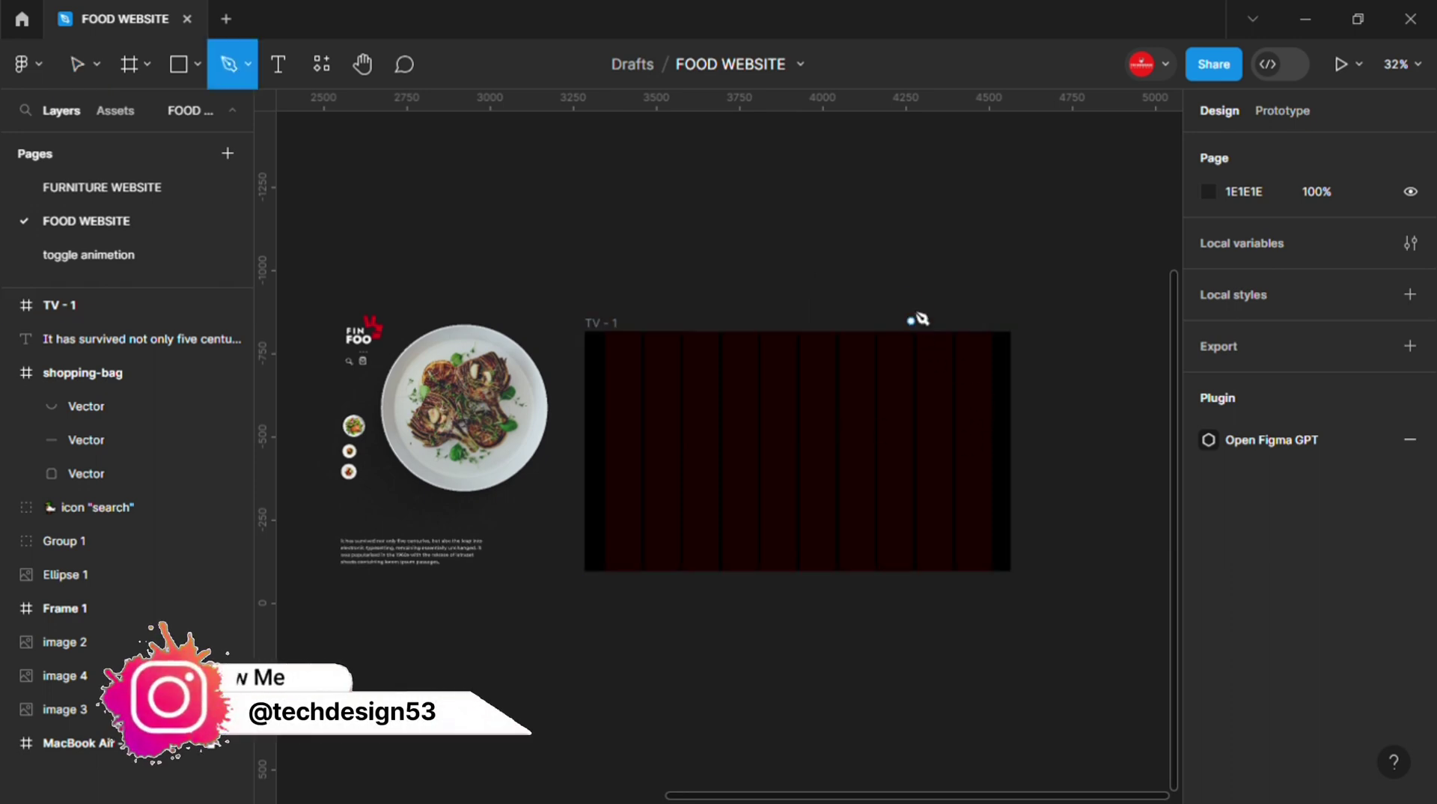
left_click(833, 592)
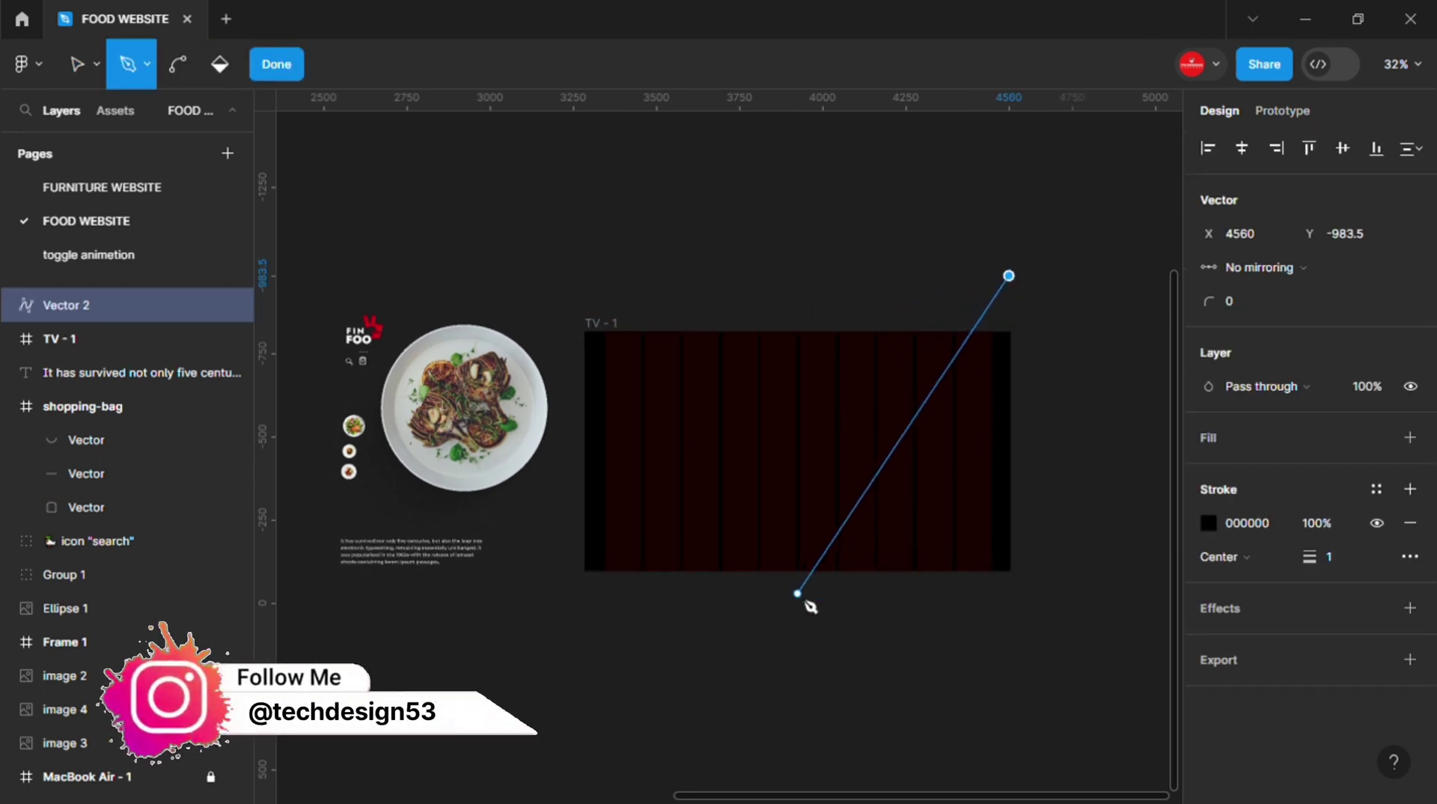
left_click(815, 591)
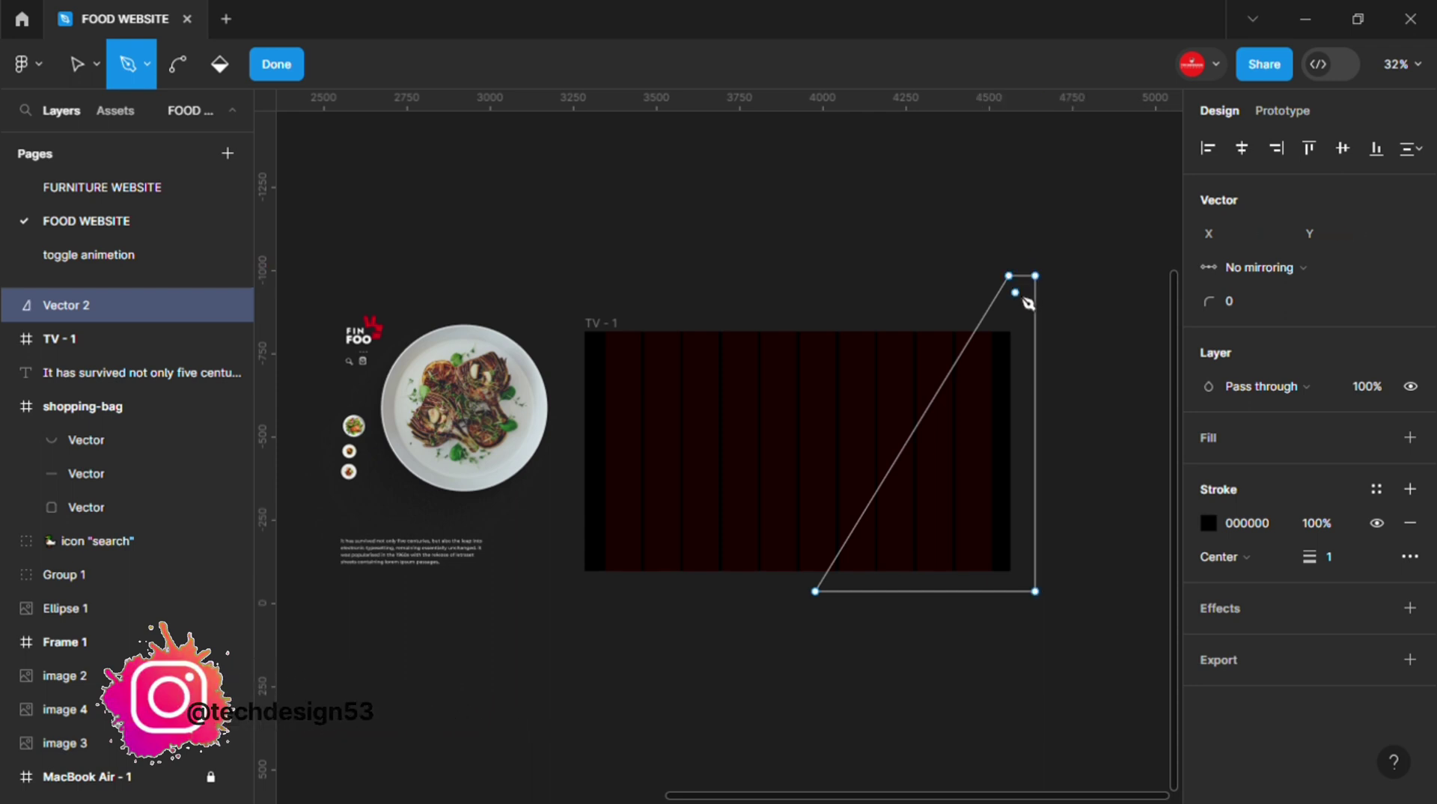
key("Escape")
- Give the triangle's outline a linear gradient aligned along its shape
left_click(1207, 489)
left_click(984, 237)
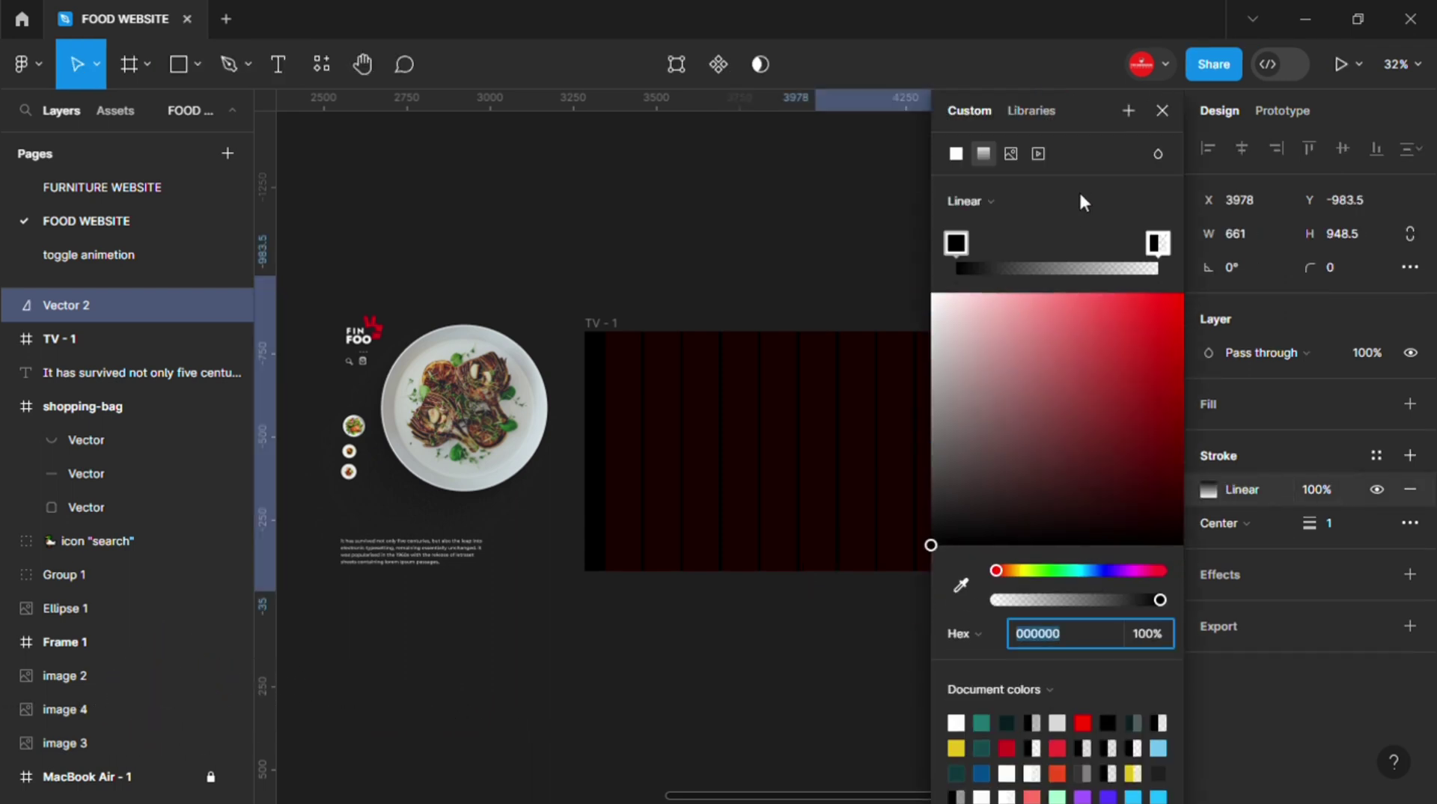
left_click_drag(1103, 128, 1353, 155)
left_click_drag(925, 276, 999, 286)
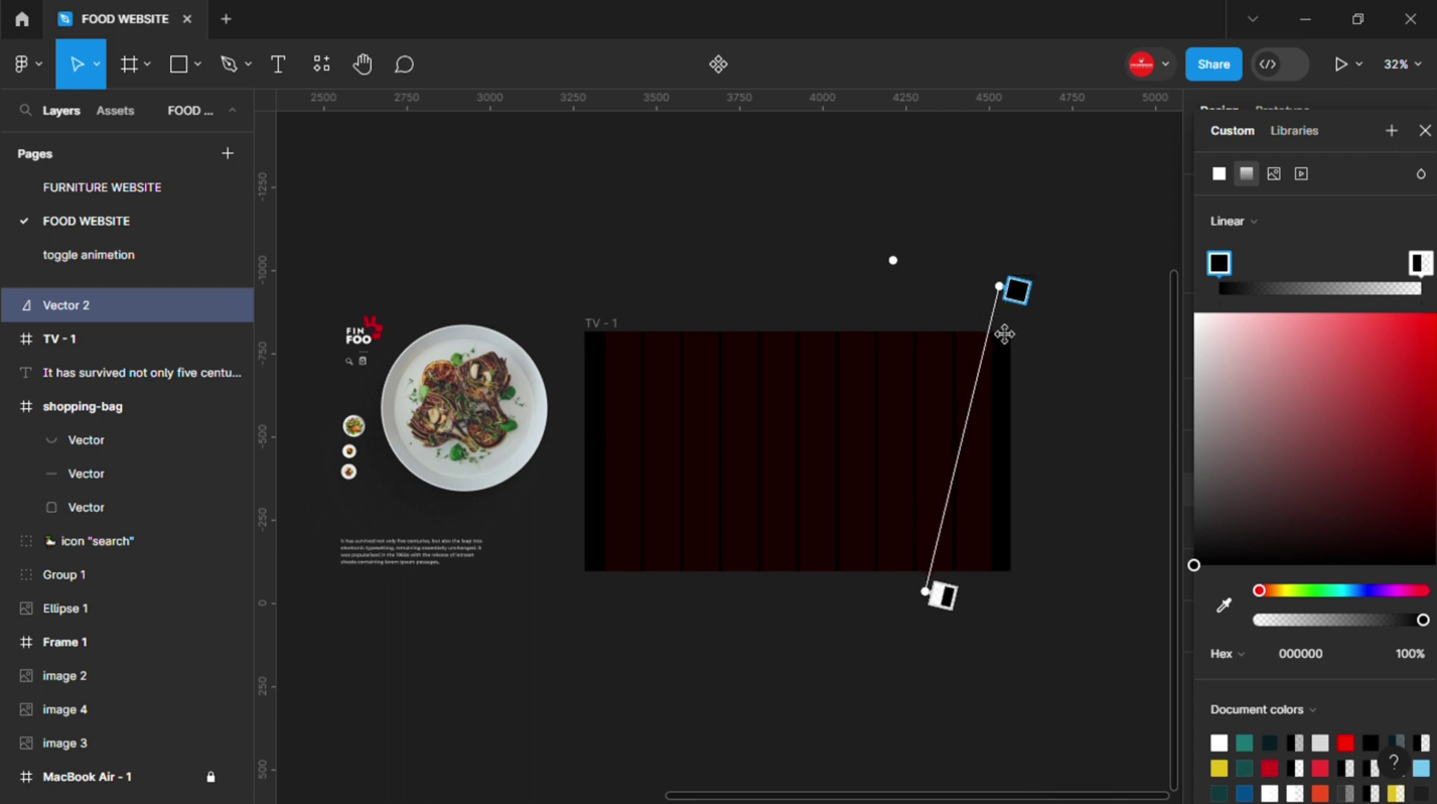
left_click_drag(925, 591, 889, 591)
left_click(1422, 127)
left_click(1064, 256)
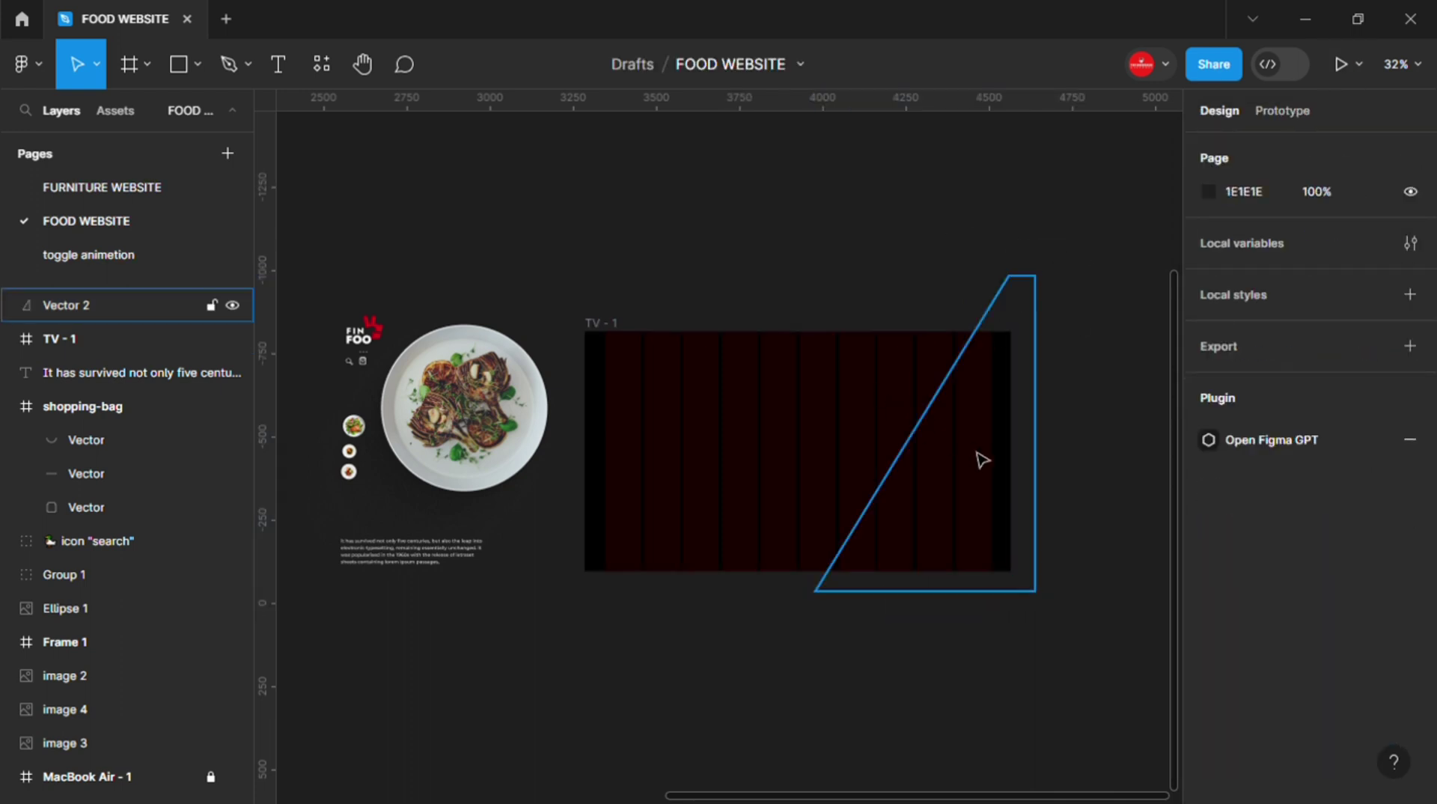
- Give the triangle a solid D9D9D9 fill and send it behind the frame
left_click(1017, 441)
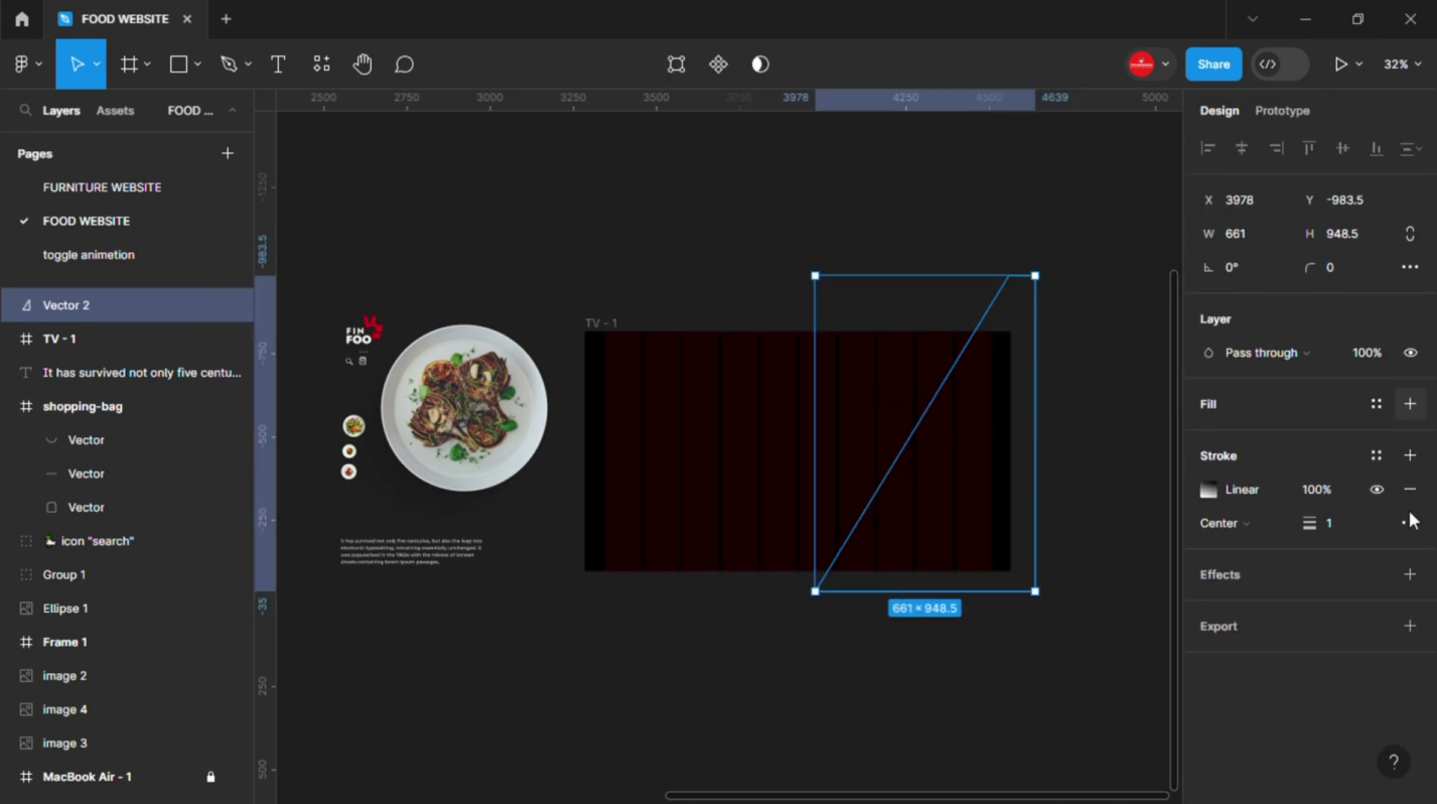
left_click(1410, 488)
key("ctrl+[")
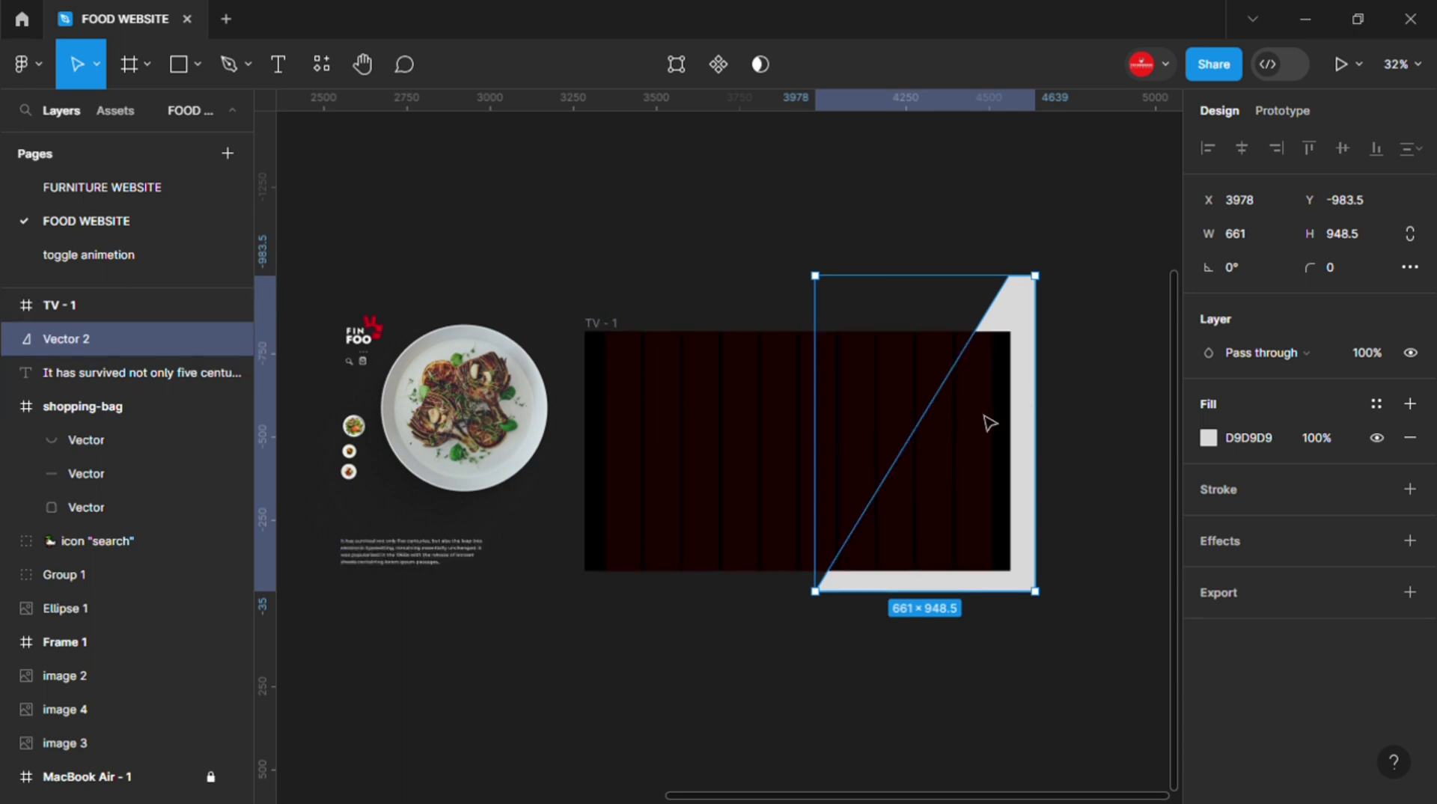
scroll(989, 423, "right", 2)
- Move the triangle into TV - 1 and give its fill a diagonal linear gradient
mouse_move(532, 376)
left_mouse_down()
mouse_move(977, 446)
mouse_move(934, 438)
left_mouse_up()
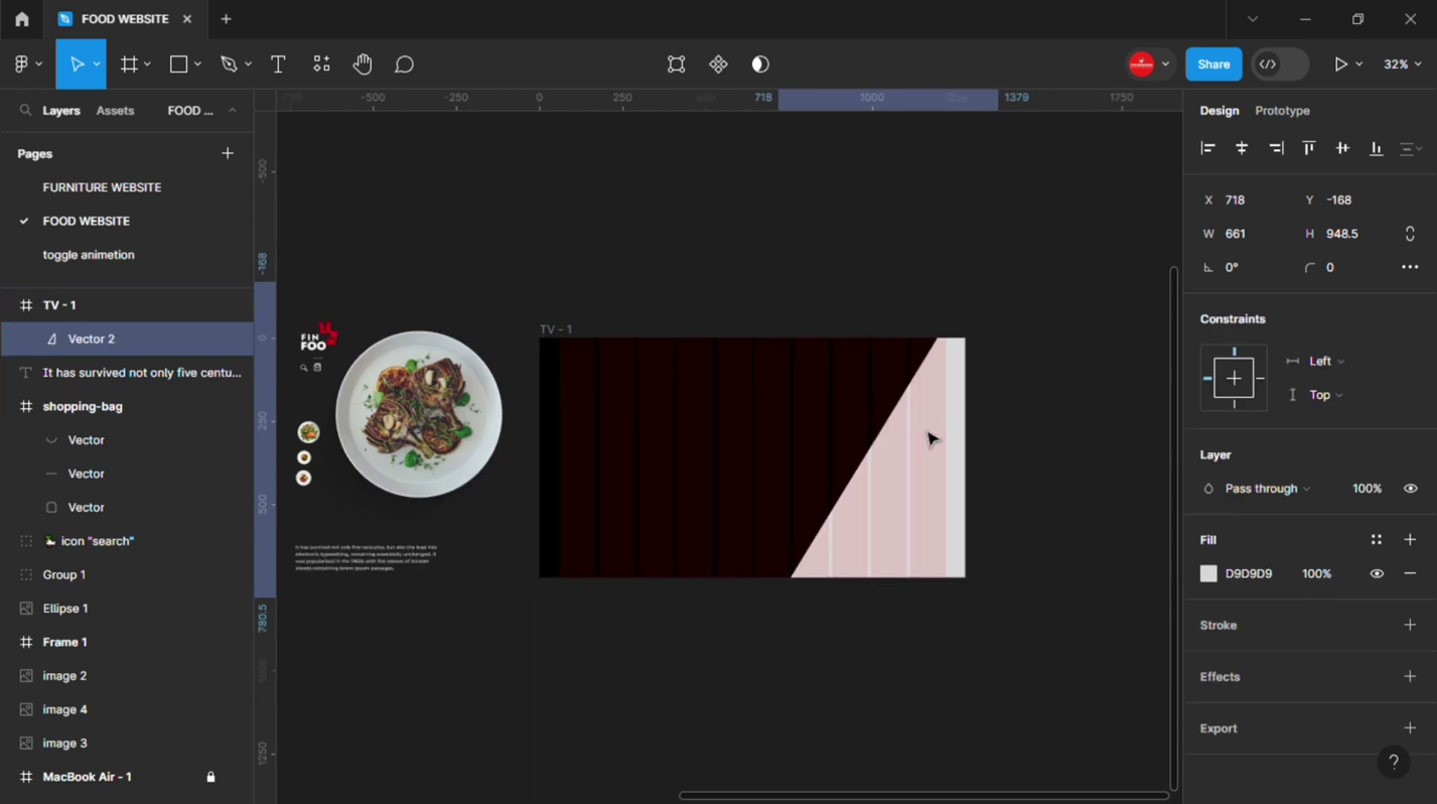
left_click(1208, 573)
left_click(983, 239)
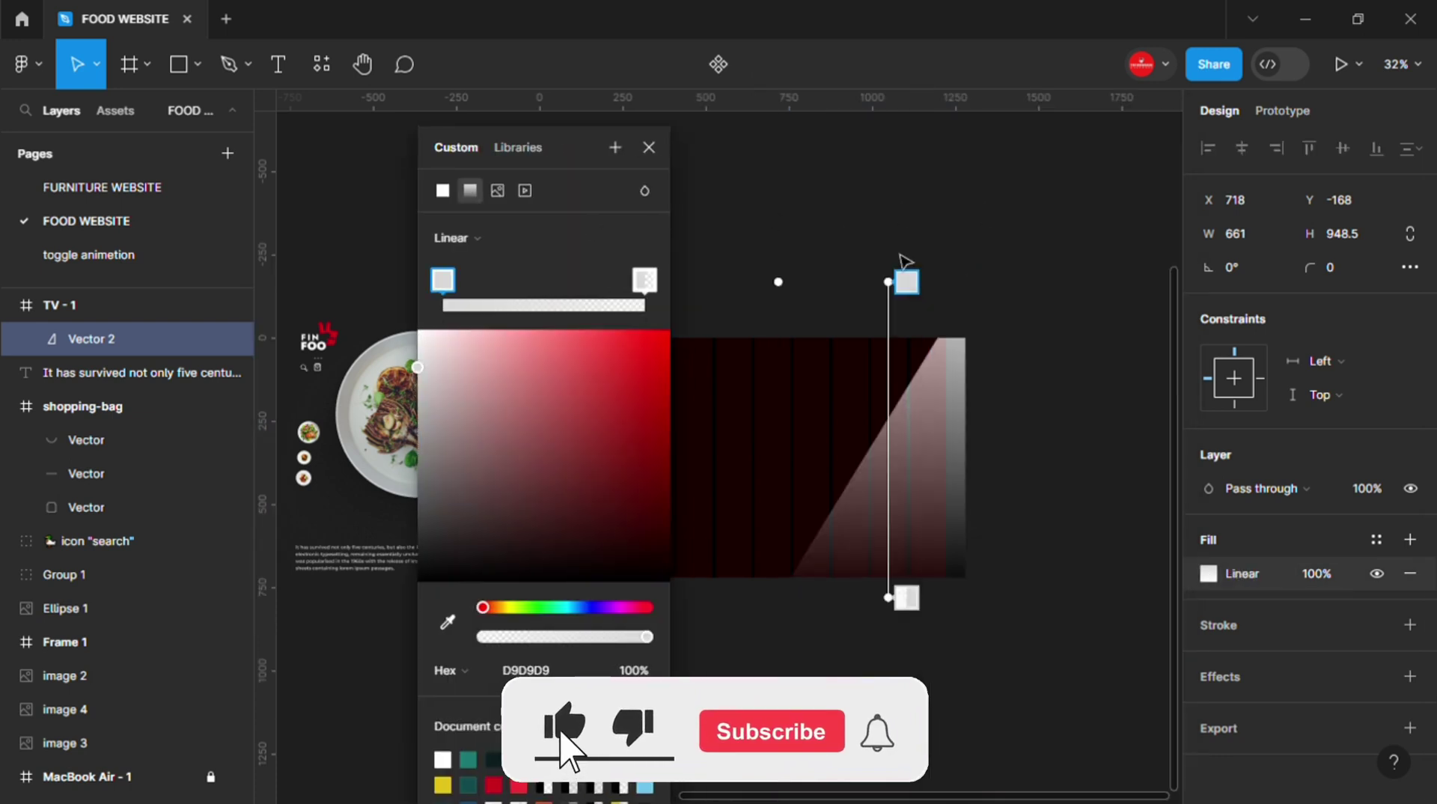
left_click_drag(949, 325, 973, 318)
left_click_drag(890, 597, 805, 598)
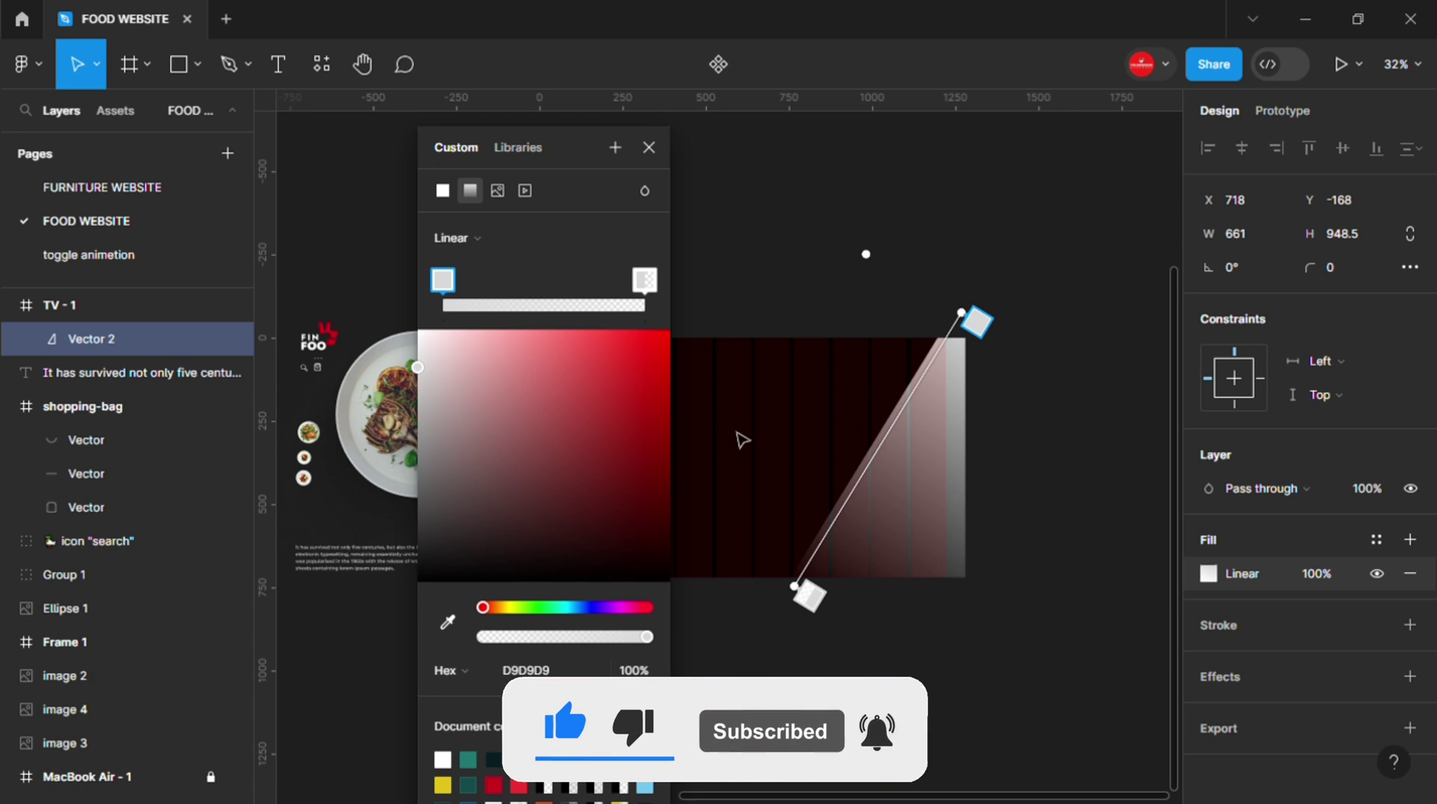
- Make the gradient run from red CE001B to a fully transparent end stop
left_click(449, 618)
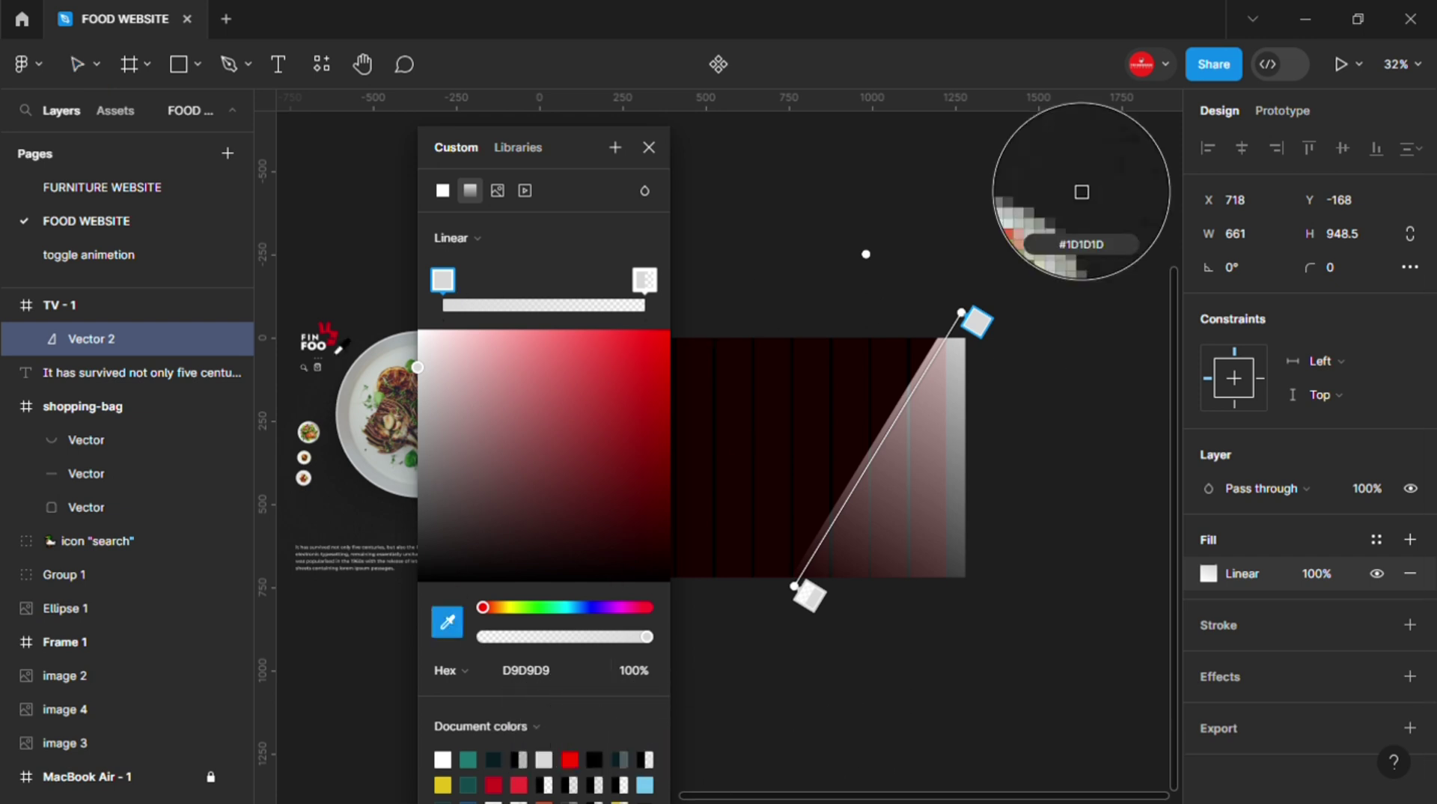
left_click(1081, 191)
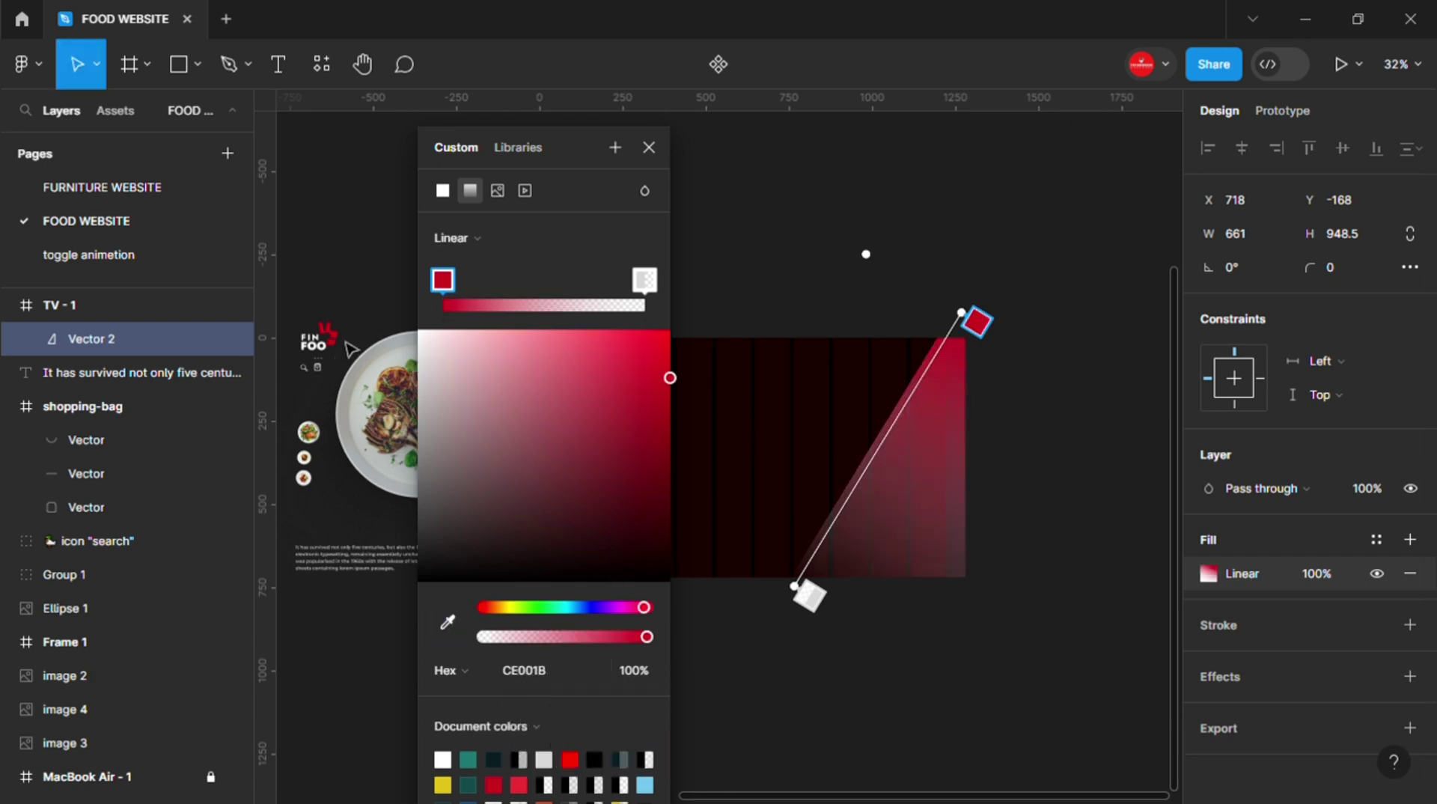
left_click(643, 281)
left_click(460, 565)
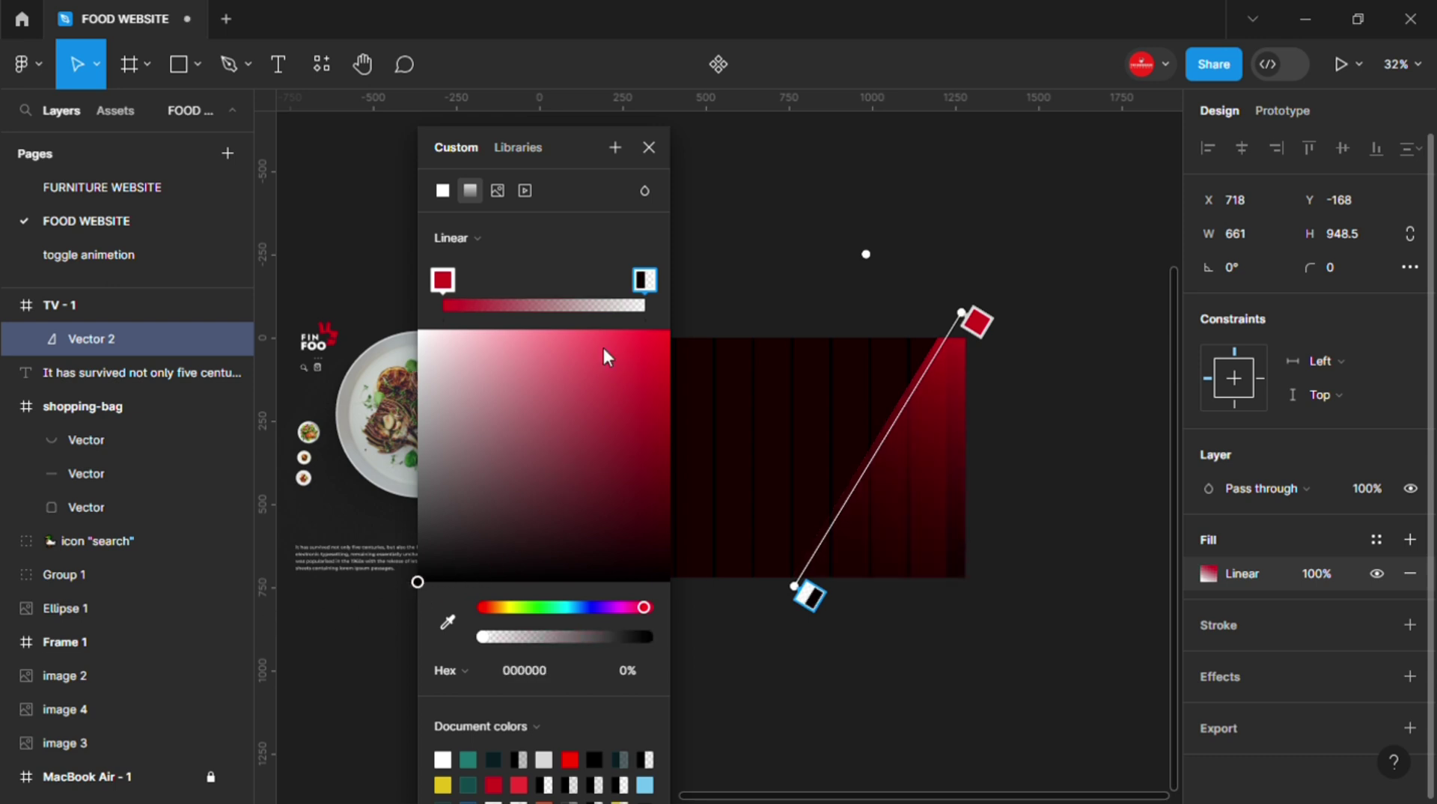
left_click(648, 147)
left_click(979, 450)
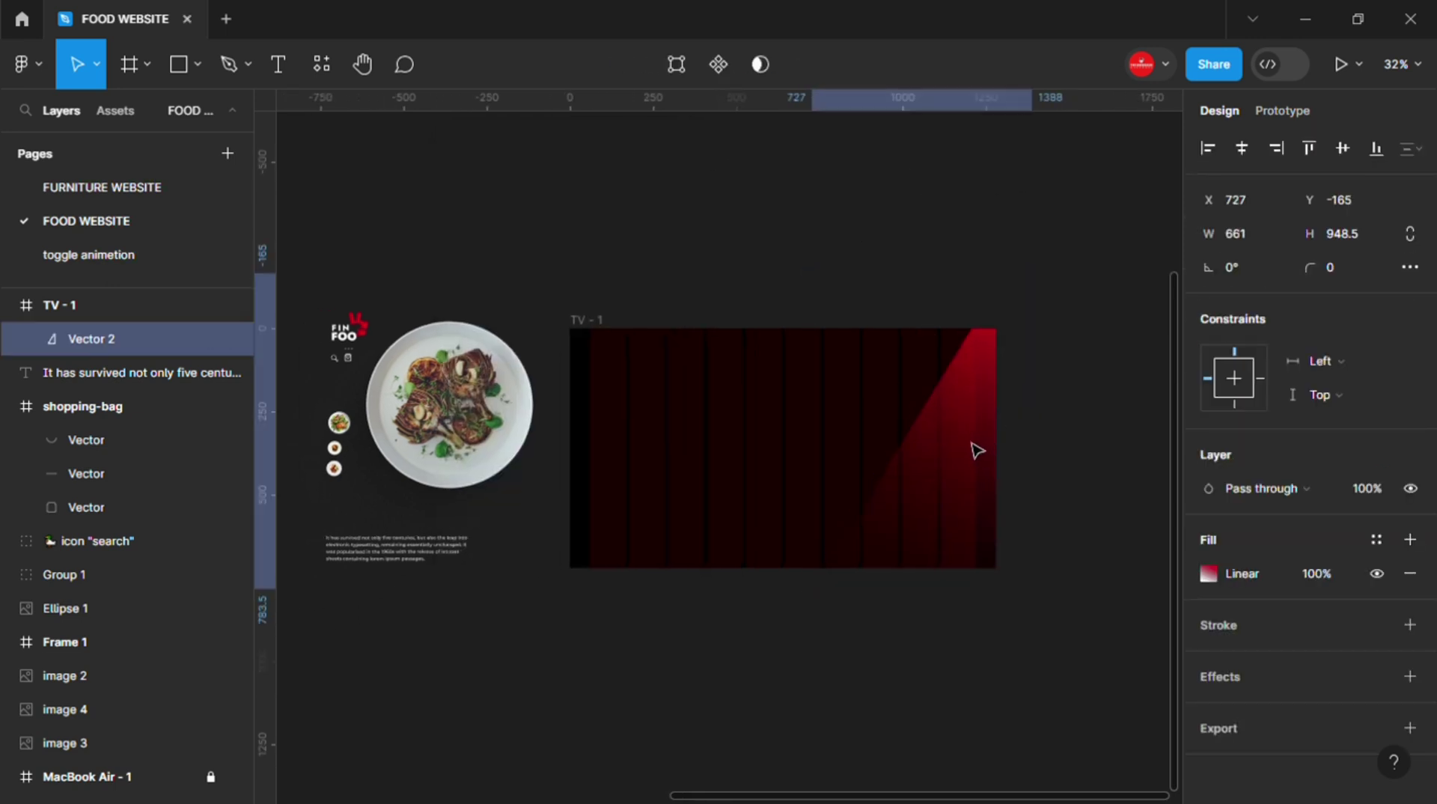
left_click(917, 287)
scroll(673, 352, "up", 1)
- Move the FIN FOO logo into the top-left corner of TV - 1
left_click_drag(346, 322, 671, 330)
scroll(554, 322, "up", 2)
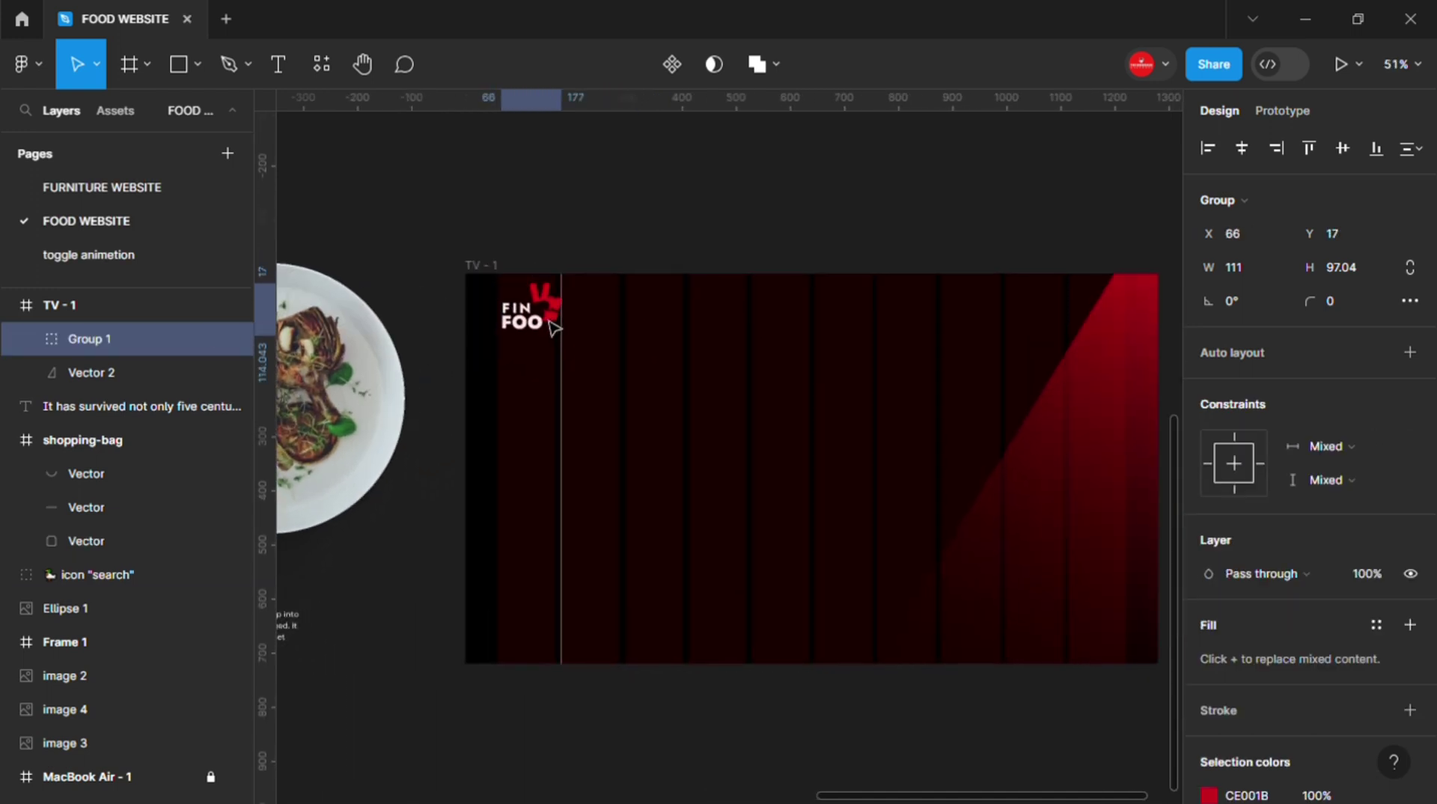
scroll(557, 321, "up", 3)
scroll(574, 340, "down", 3)
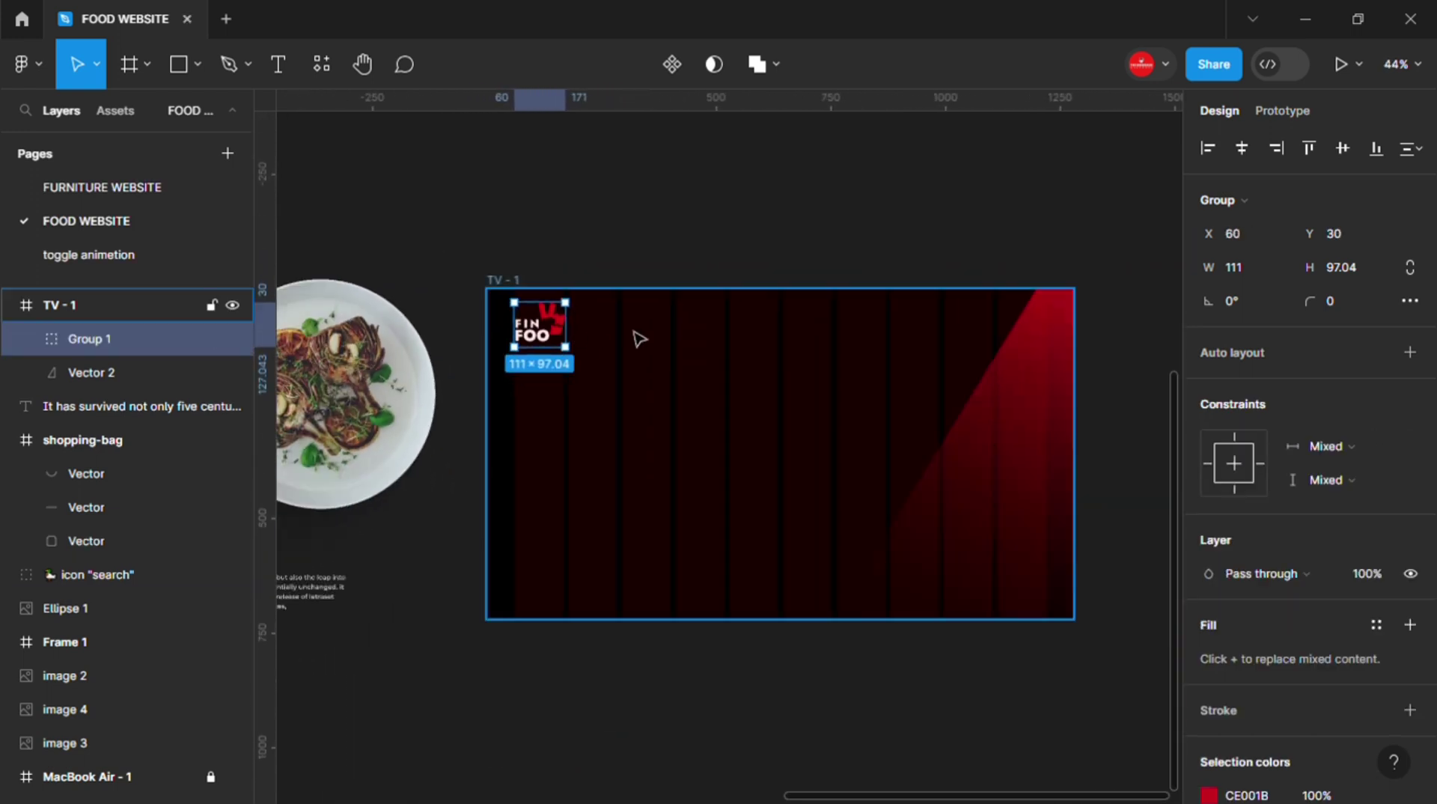
- Add a HOME label beside the logo, scale it to 76×30, and duplicate MENU
key("t")
left_click(617, 319)
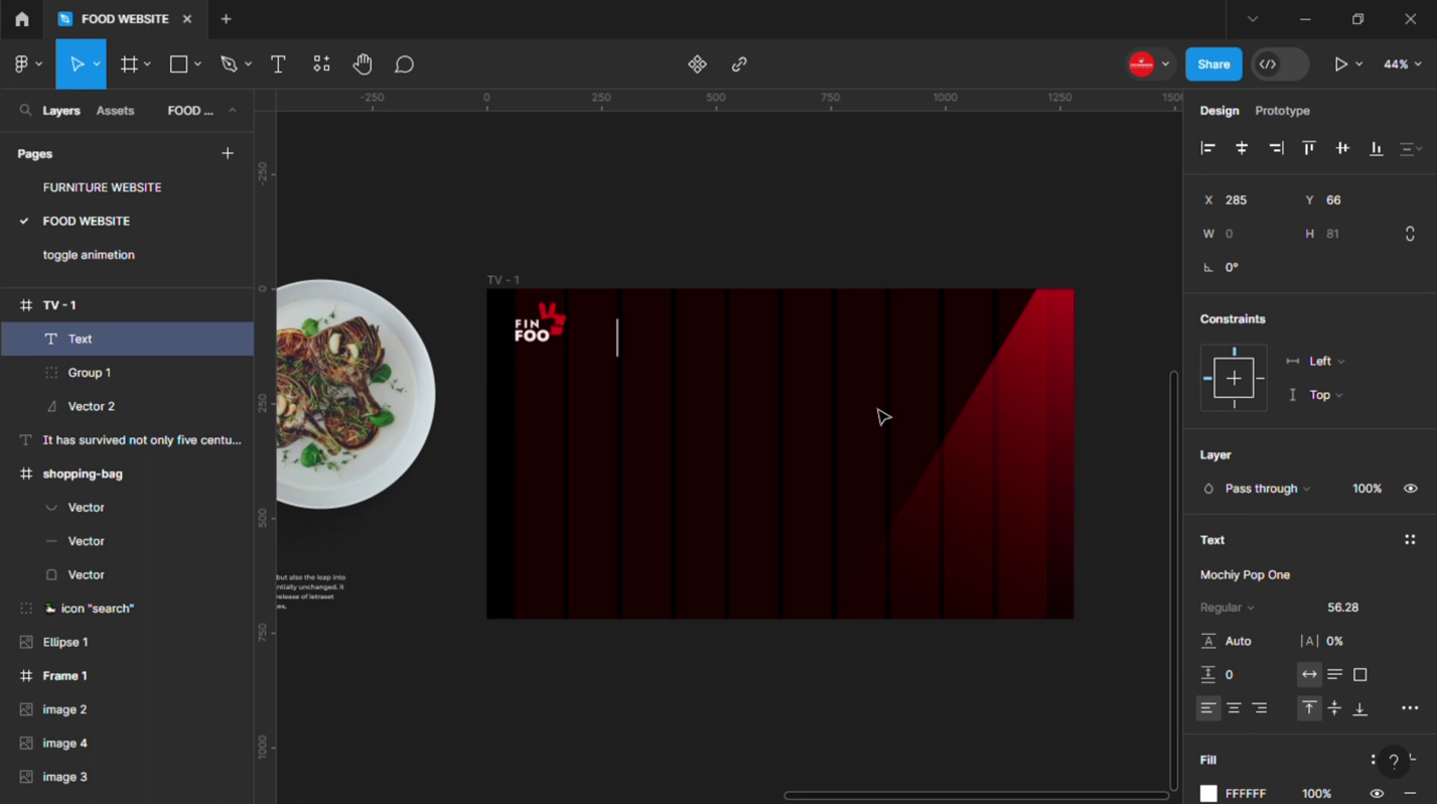
type("HOME")
key("Escape")
key("k")
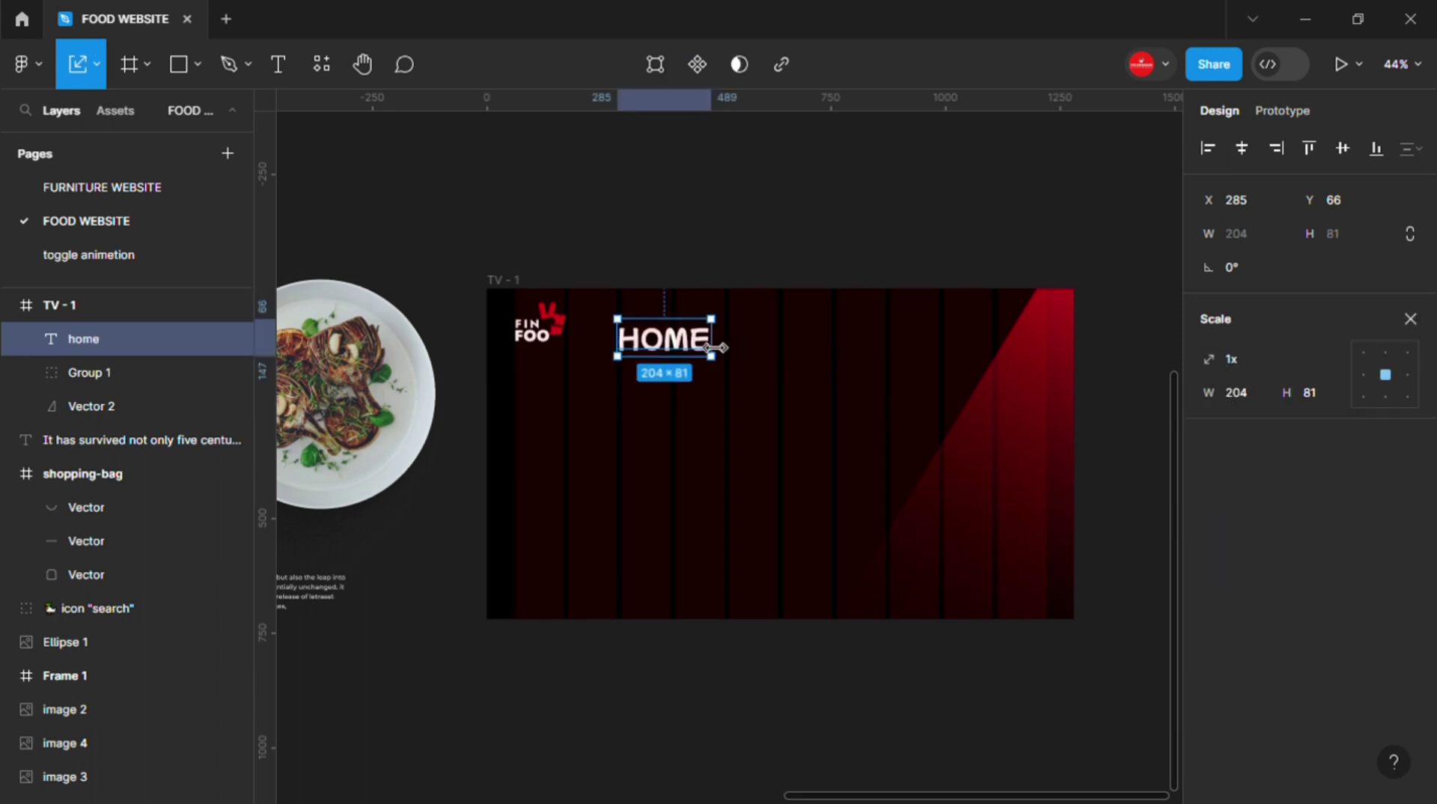
left_click_drag(733, 347, 679, 343)
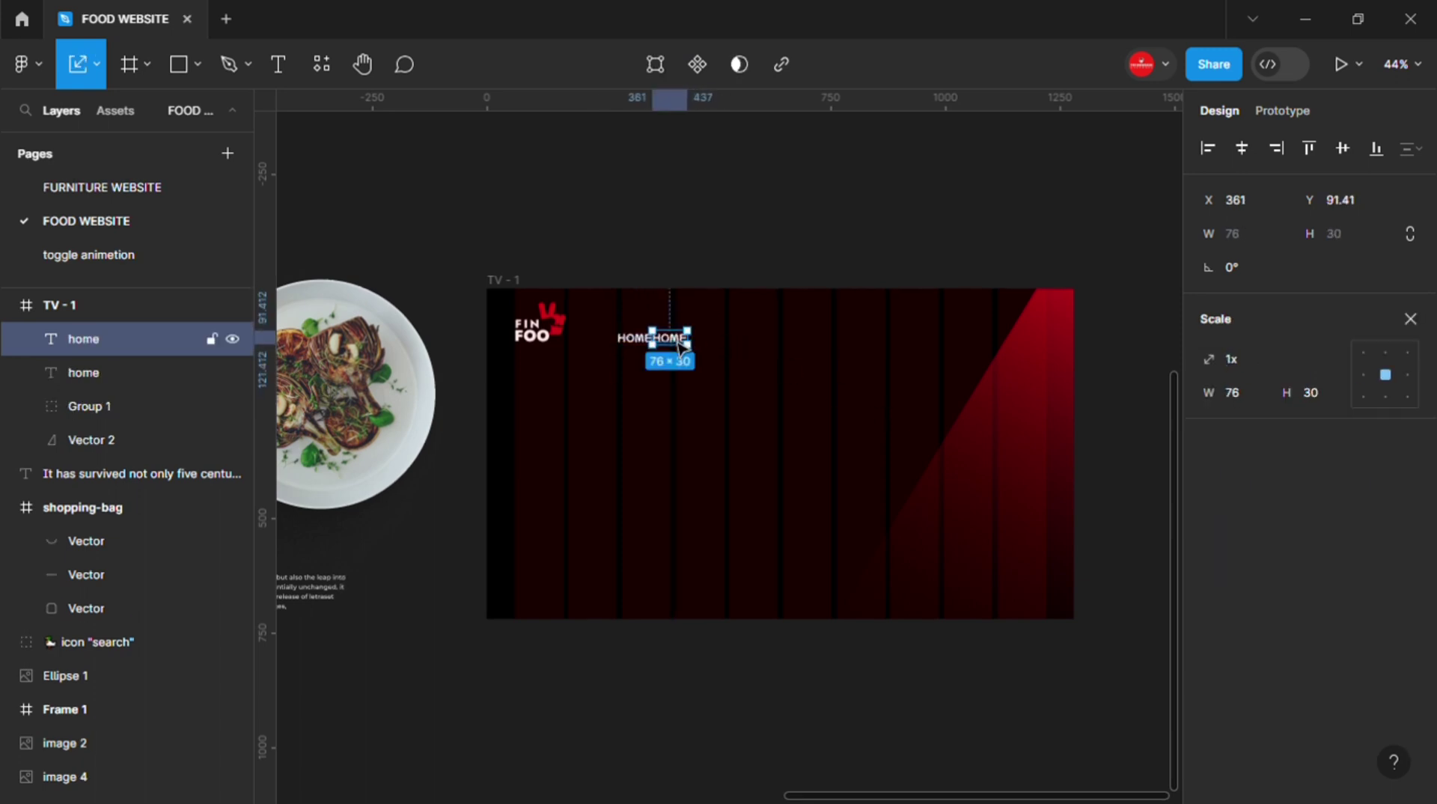
key("v")
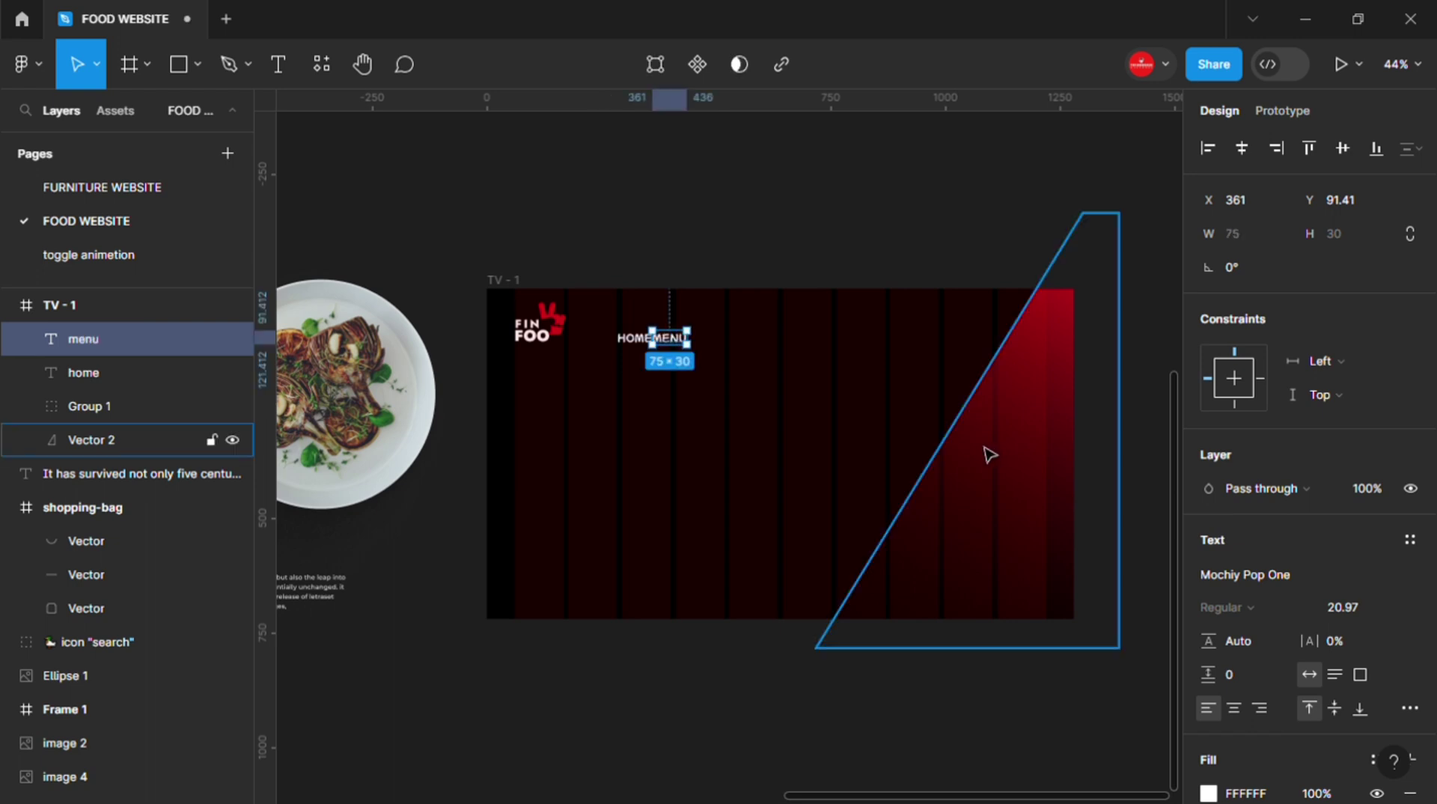
key("ctrl+d")
key("ctrl+d")
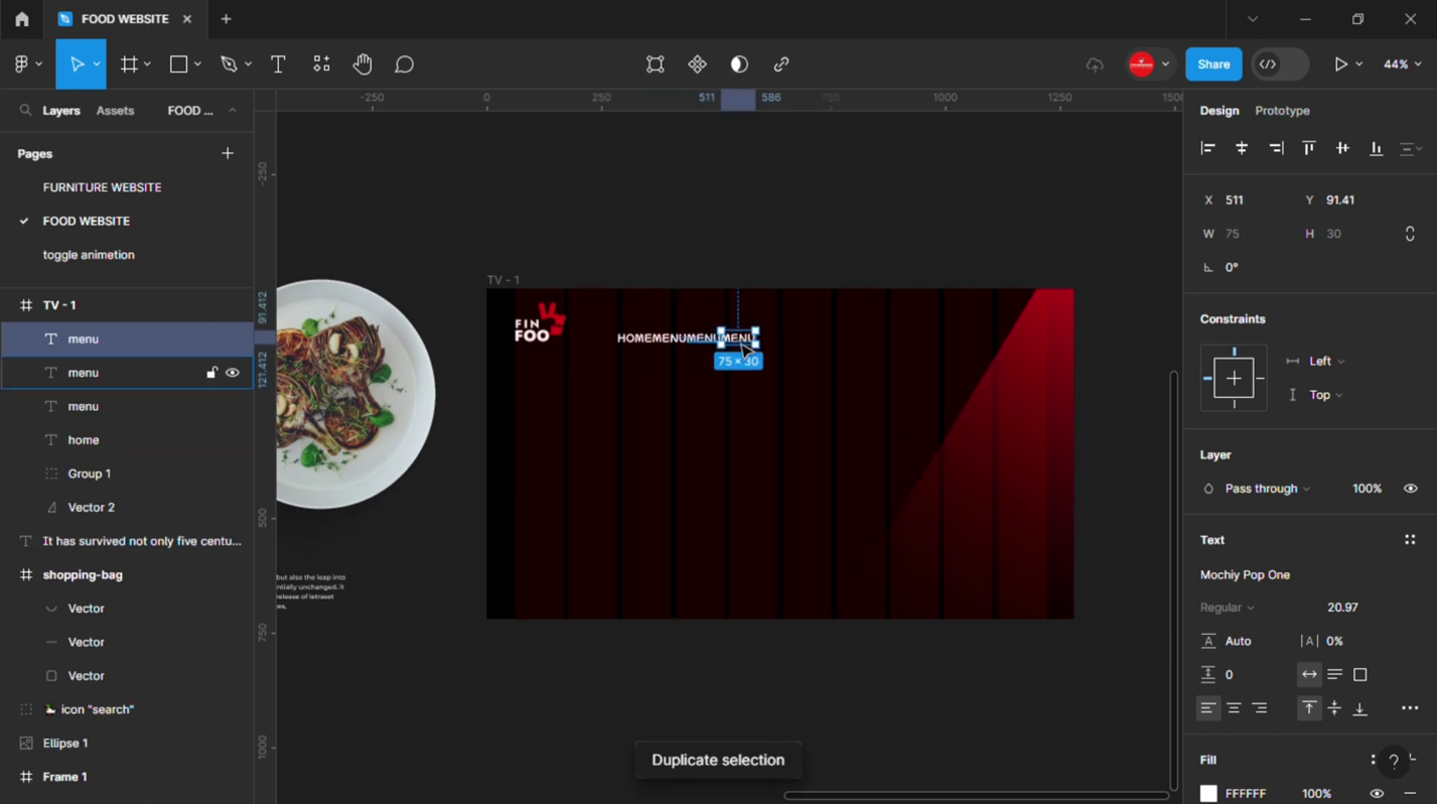
- Space HOME and the three MENU copies evenly with a 27 px gap
left_click(695, 337)
mouse_move(731, 346)
left_mouse_down()
mouse_move(744, 346)
mouse_move(645, 333)
left_mouse_up()
left_click(718, 363)
left_click(719, 362)
left_click_drag(811, 349, 614, 329)
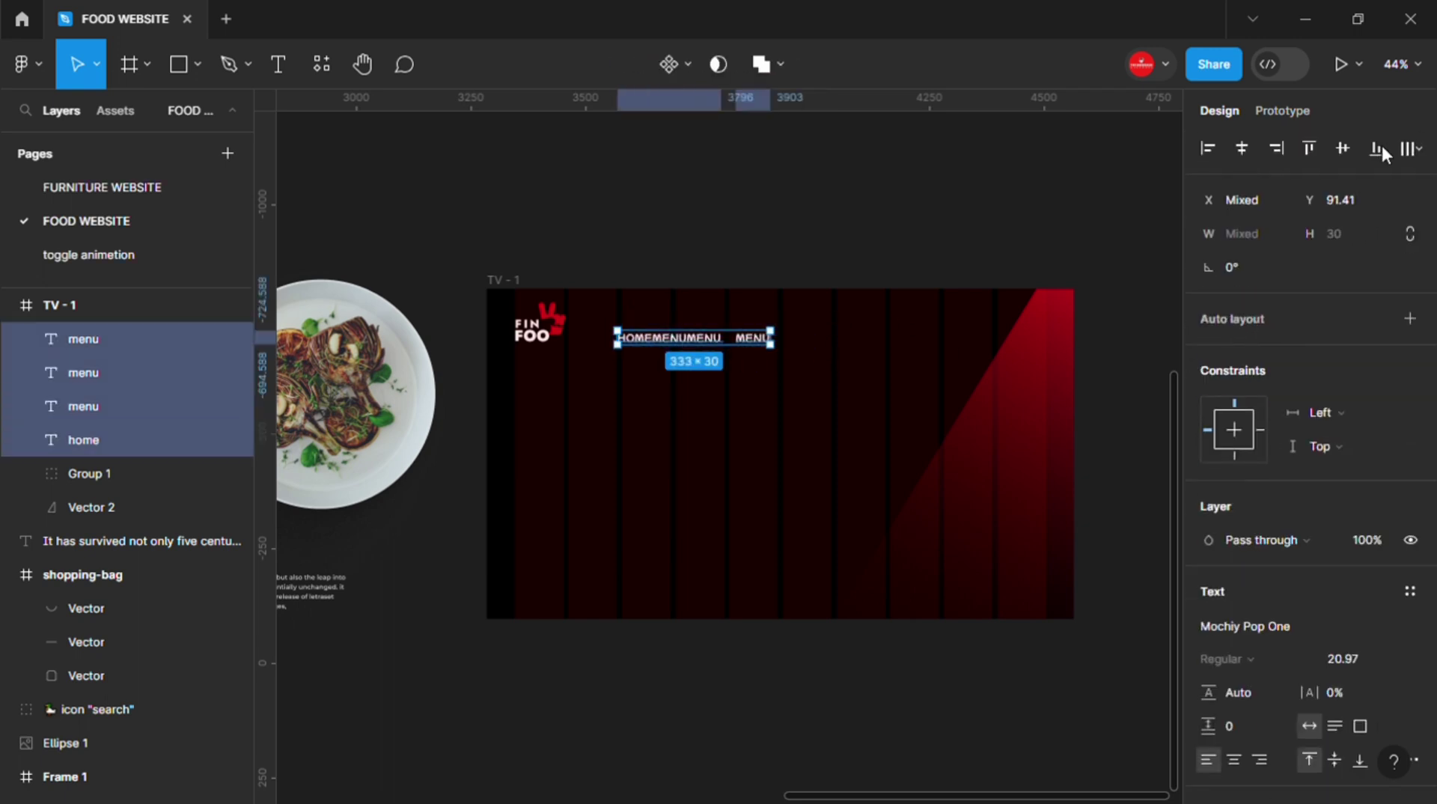
left_click(1410, 148)
left_click(1235, 240)
scroll(787, 352, "up", 2)
left_click_drag(1208, 301, 1242, 307)
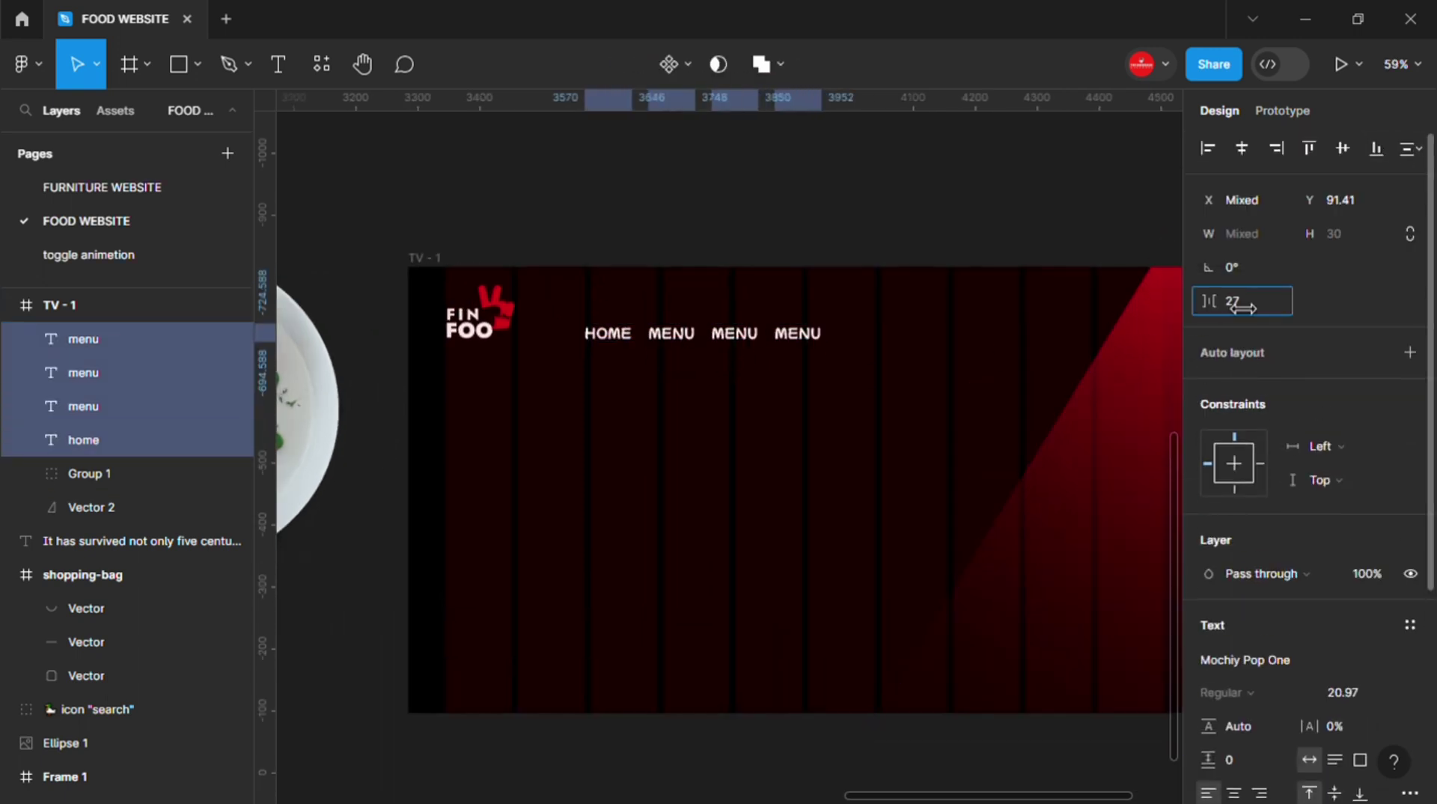
- Rename two MENU copies to DEALS and CONTACT, redistribute the four labels, and nudge them up
double_click(745, 338)
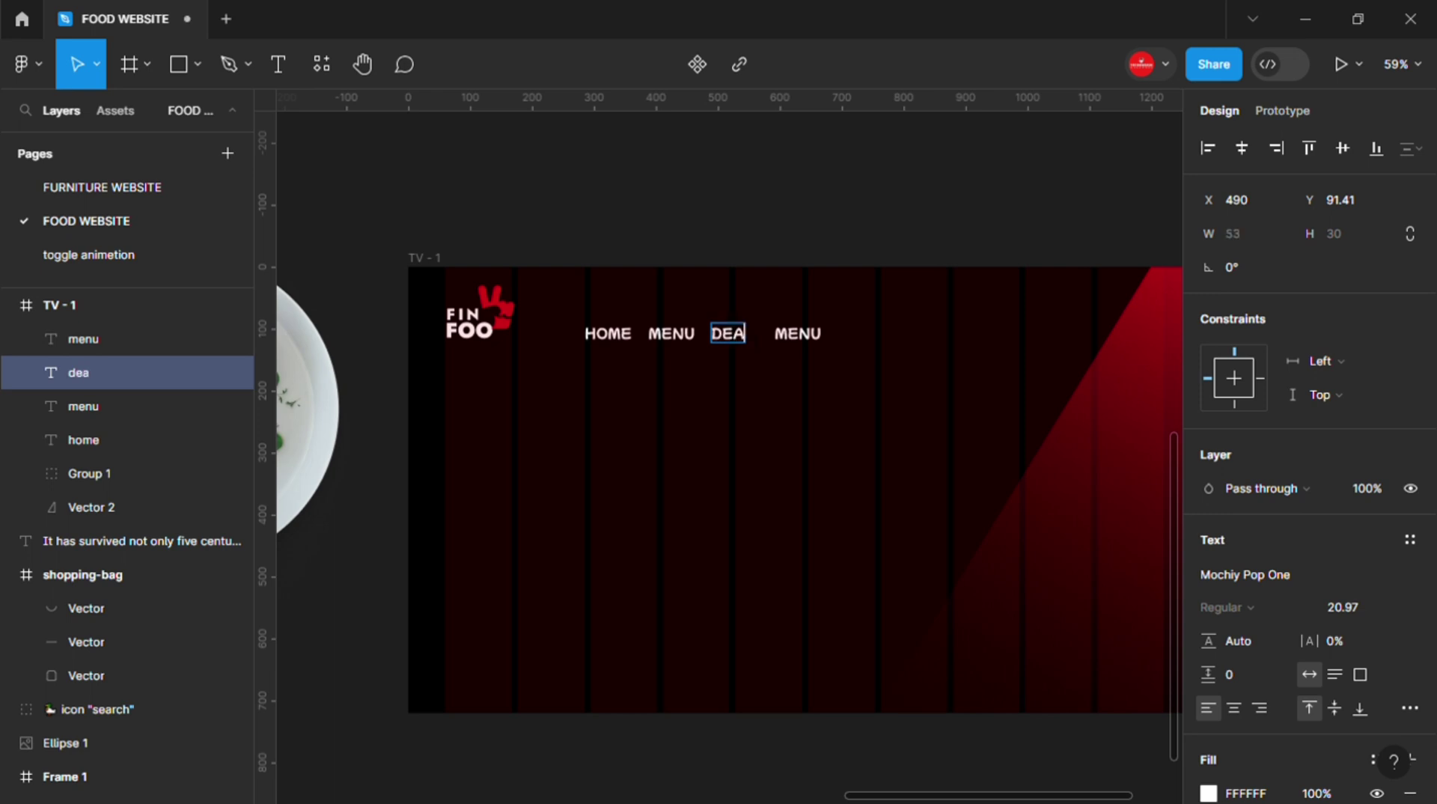
left_click(797, 333)
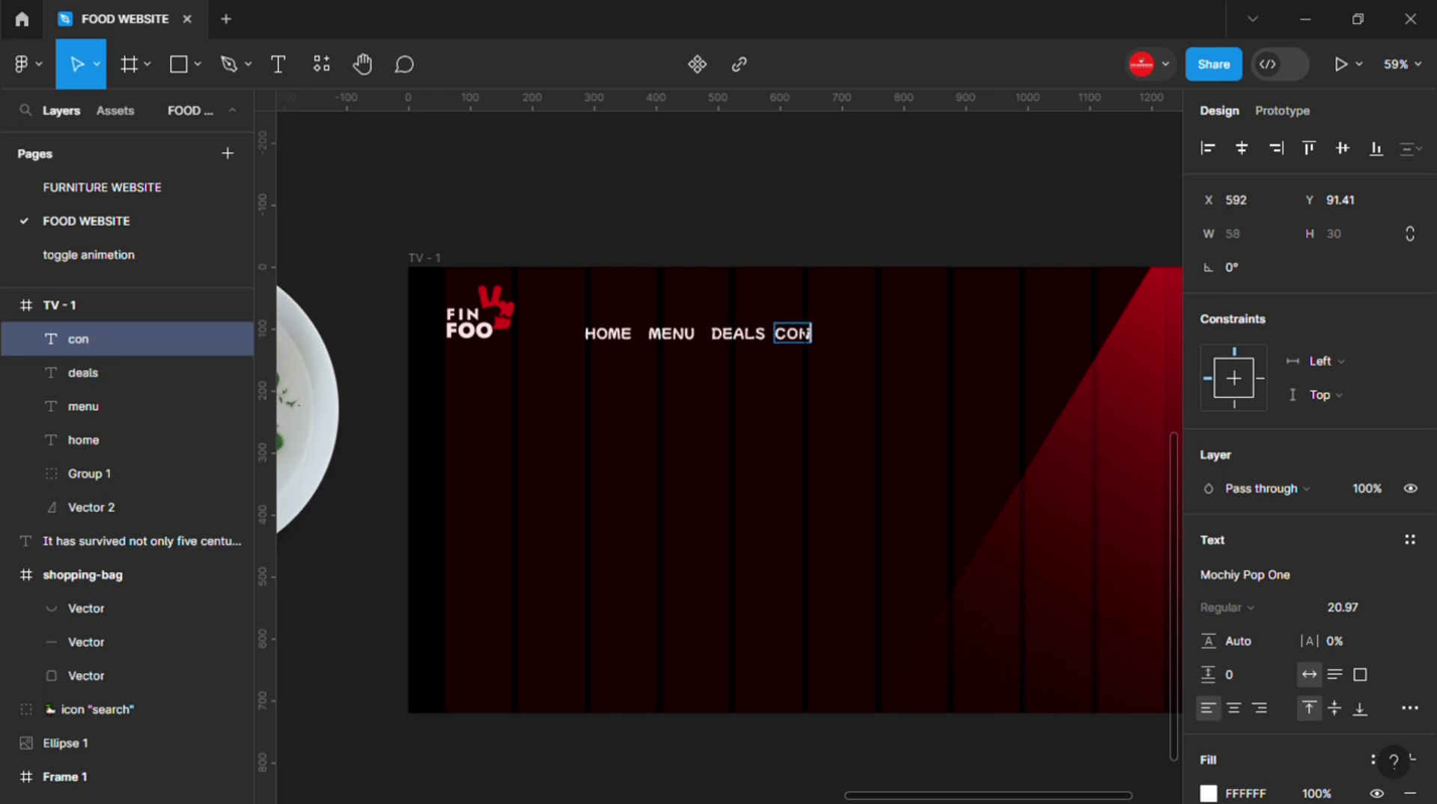
left_click_drag(573, 338, 879, 342)
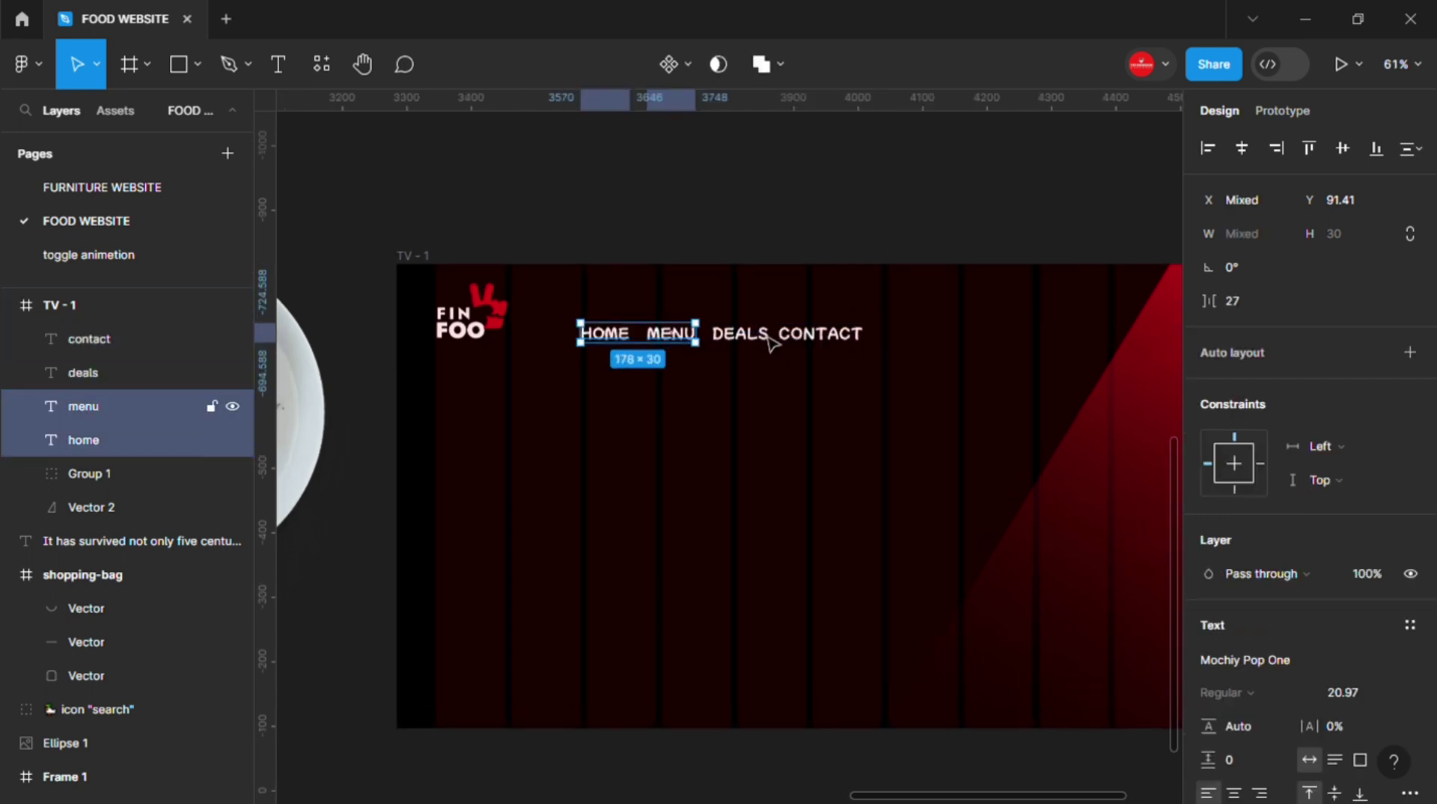
left_click(1408, 149)
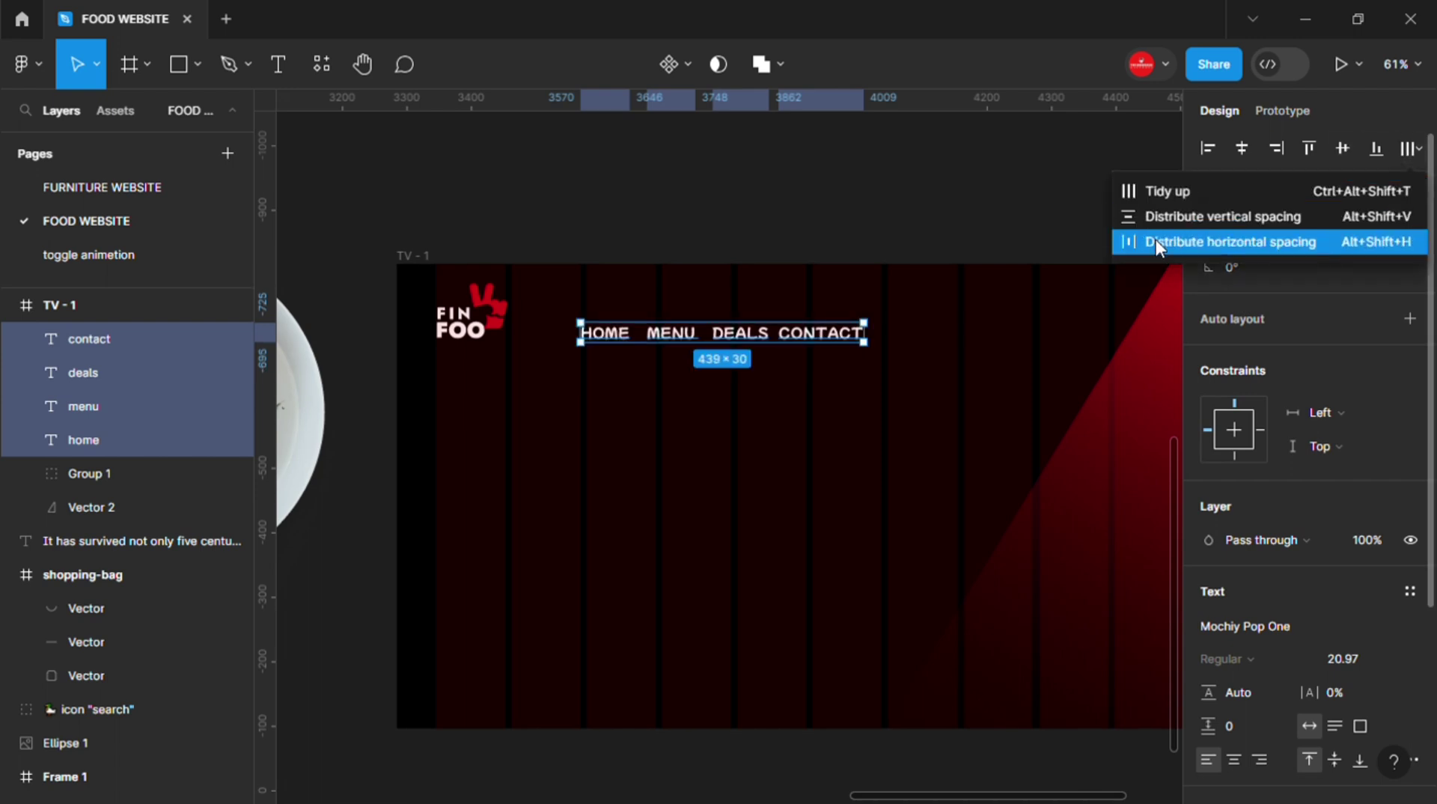
left_click(1250, 237)
scroll(725, 353, "up", 1)
left_click_drag(740, 337, 761, 321)
left_click(452, 327)
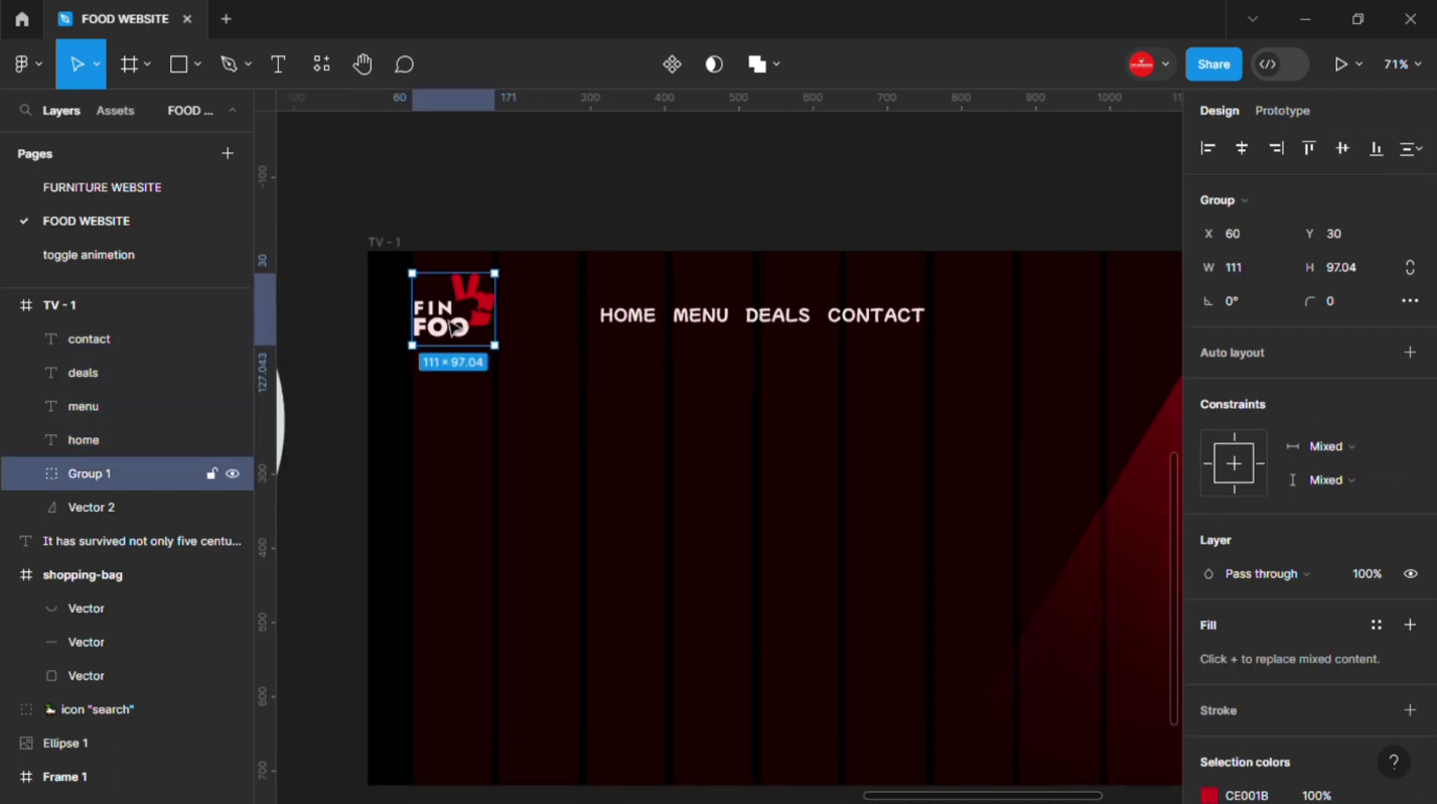
left_click(574, 403)
- Select several nav labels, try a proportional scale-down, then undo it
scroll(574, 403, "right", 3)
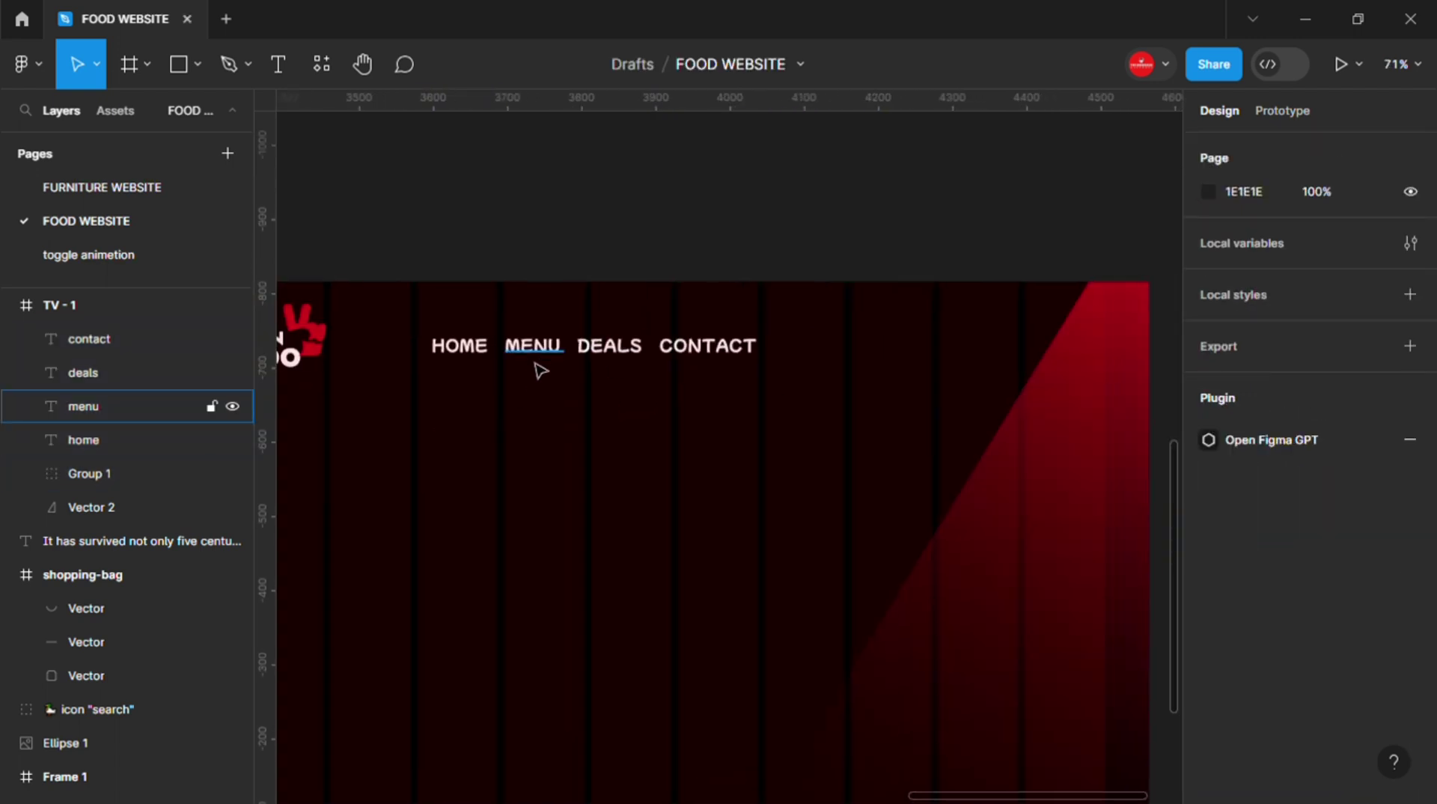
scroll(539, 372, "down", 2, "ctrl")
left_click(479, 346)
left_click(589, 346, "shift")
scroll(412, 380, "up", 1, "ctrl")
left_click(661, 347, "shift")
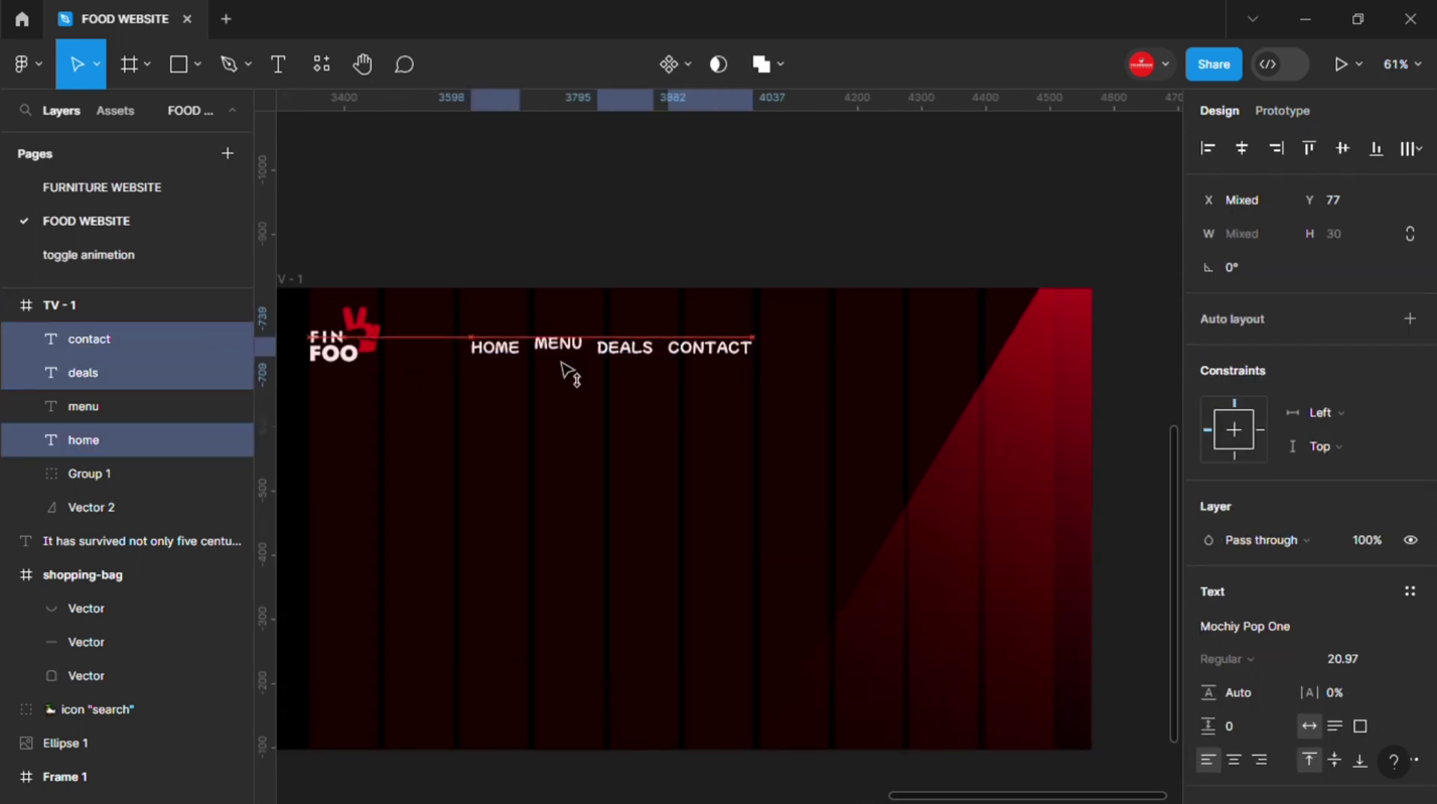
left_click_drag(564, 371, 561, 368)
scroll(557, 369, "up", 2, "ctrl")
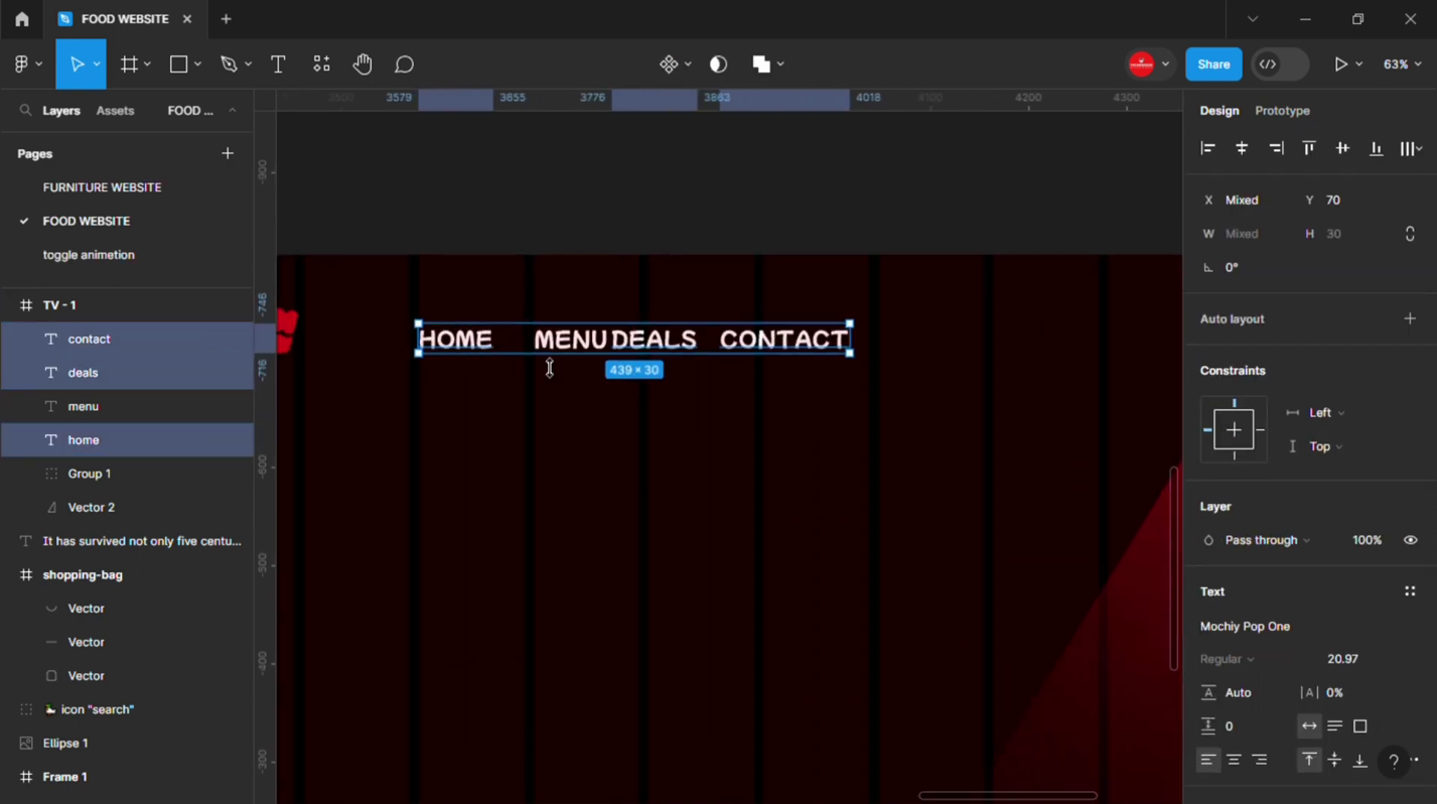
left_click(693, 345, "shift")
key("k")
left_click_drag(853, 352, 481, 304)
key("ctrl+z")
key("Escape")
- Scale HOME, MENU, DEALS and CONTACT together slightly smaller
left_click(461, 343)
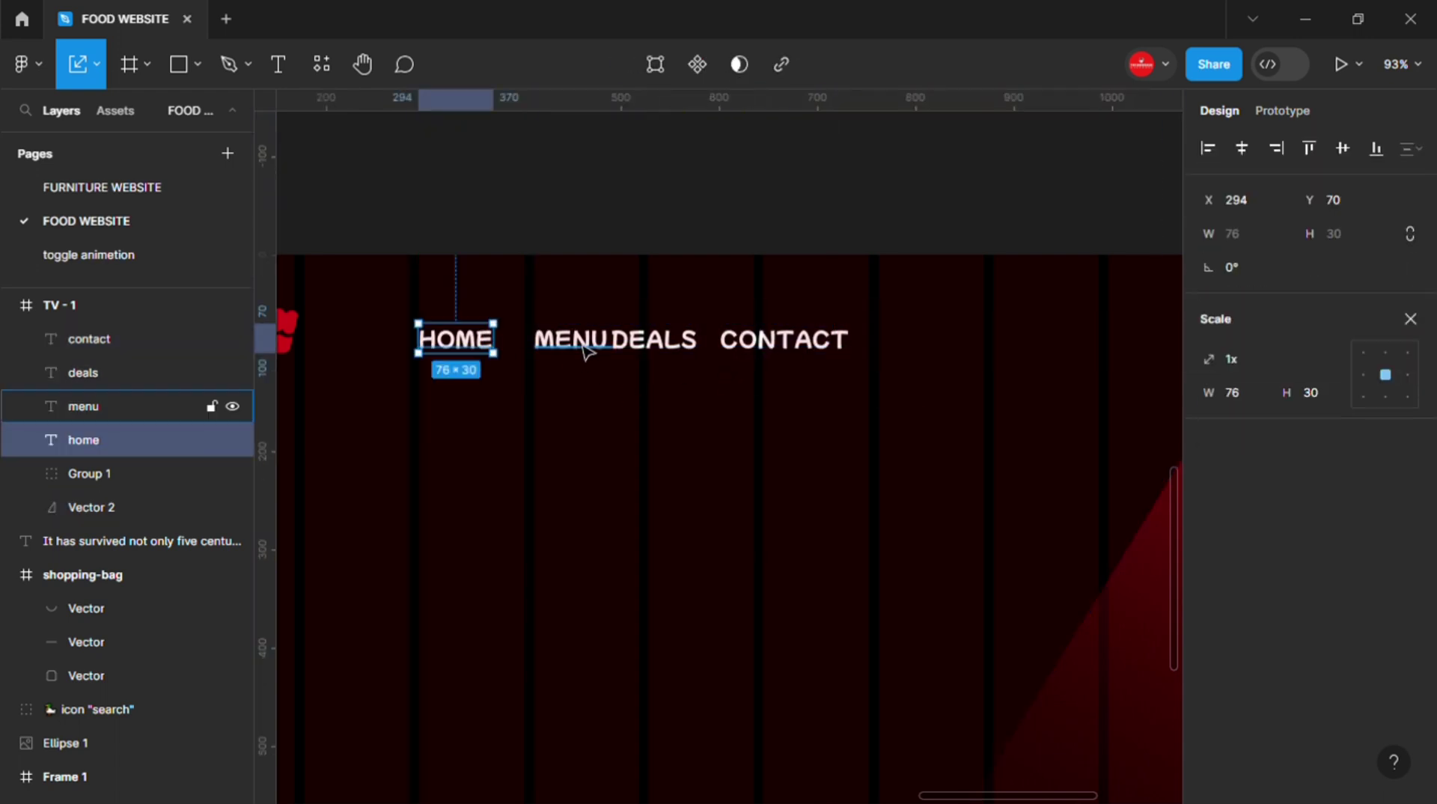
left_click(586, 351, "shift")
left_click(651, 345, "shift")
left_click(821, 355, "shift")
left_click_drag(850, 352, 823, 356)
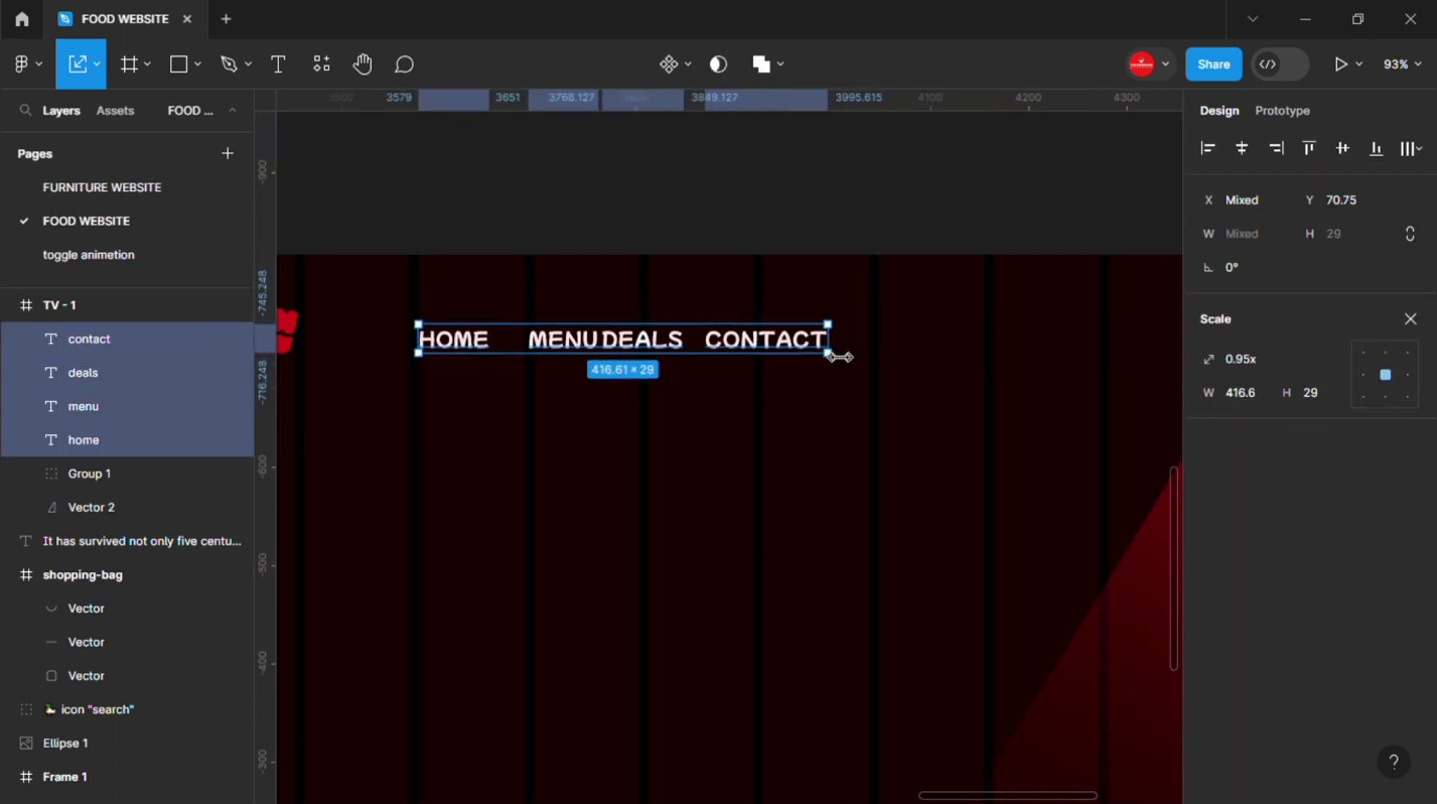
- Colour the HOME label with the logo's red using the eyedropper
left_click(778, 345)
scroll(667, 369, "down", 3)
left_click(526, 344)
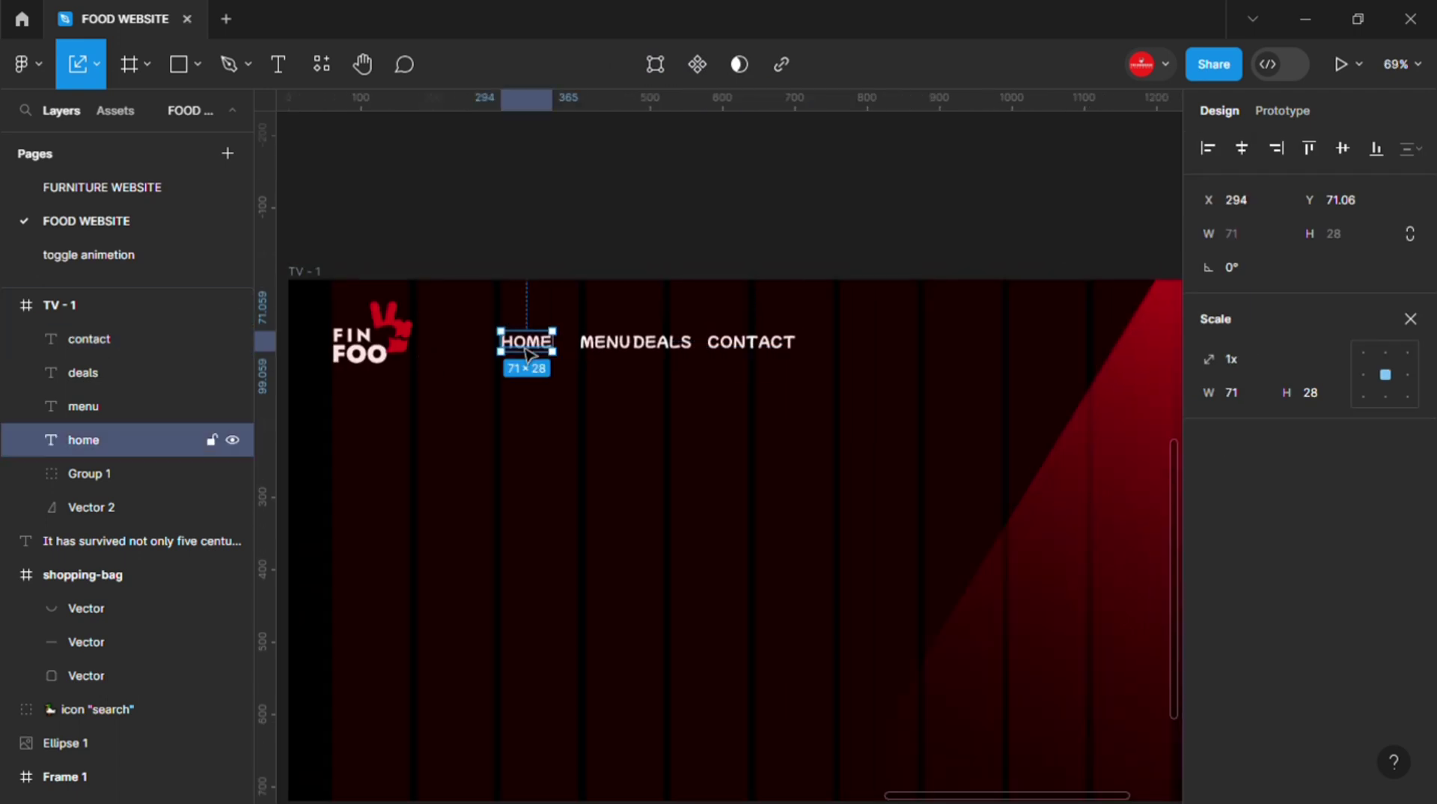
key("i")
left_click(1081, 189)
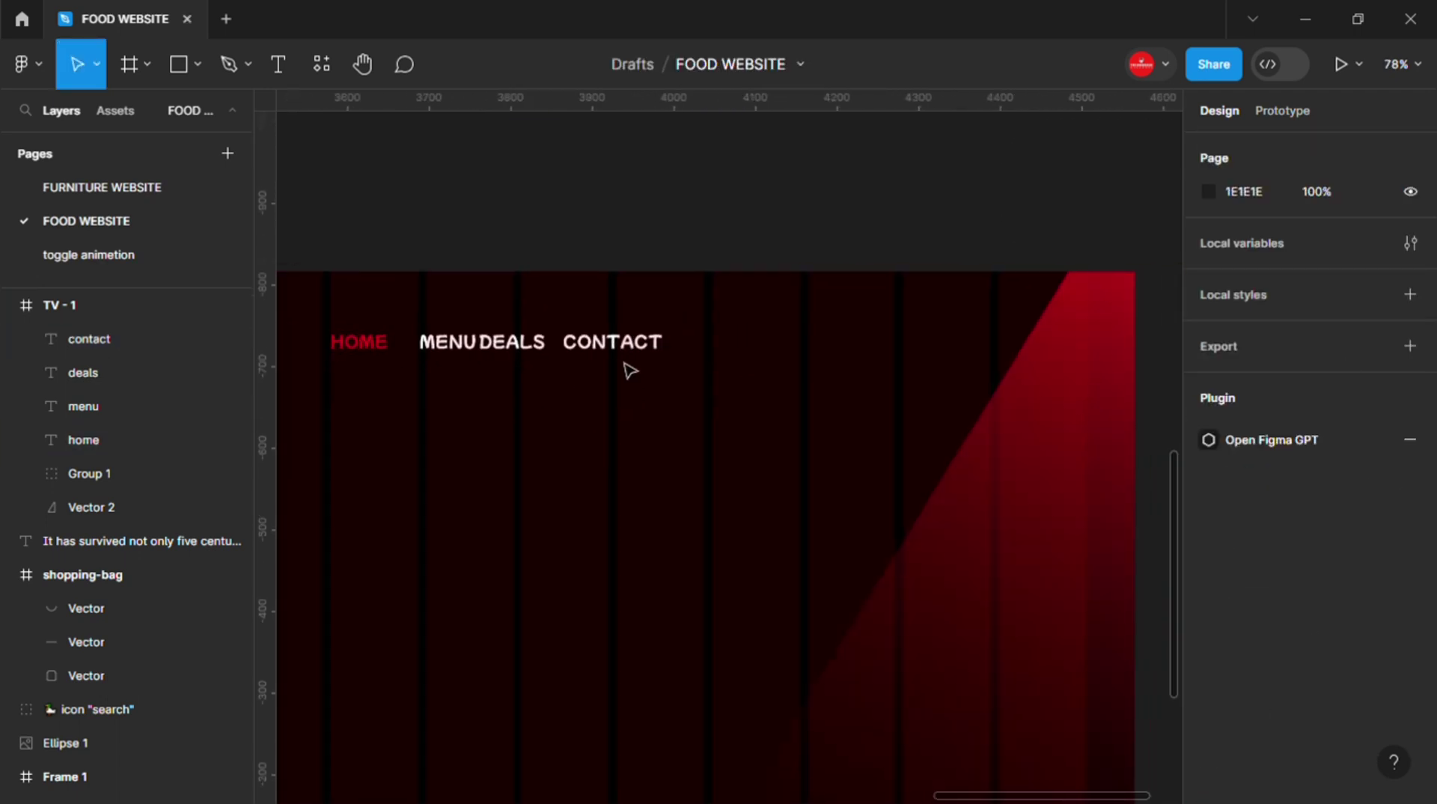
- Move CONTACT right and distribute the nav labels with even spacing
left_click_drag(640, 359, 683, 365)
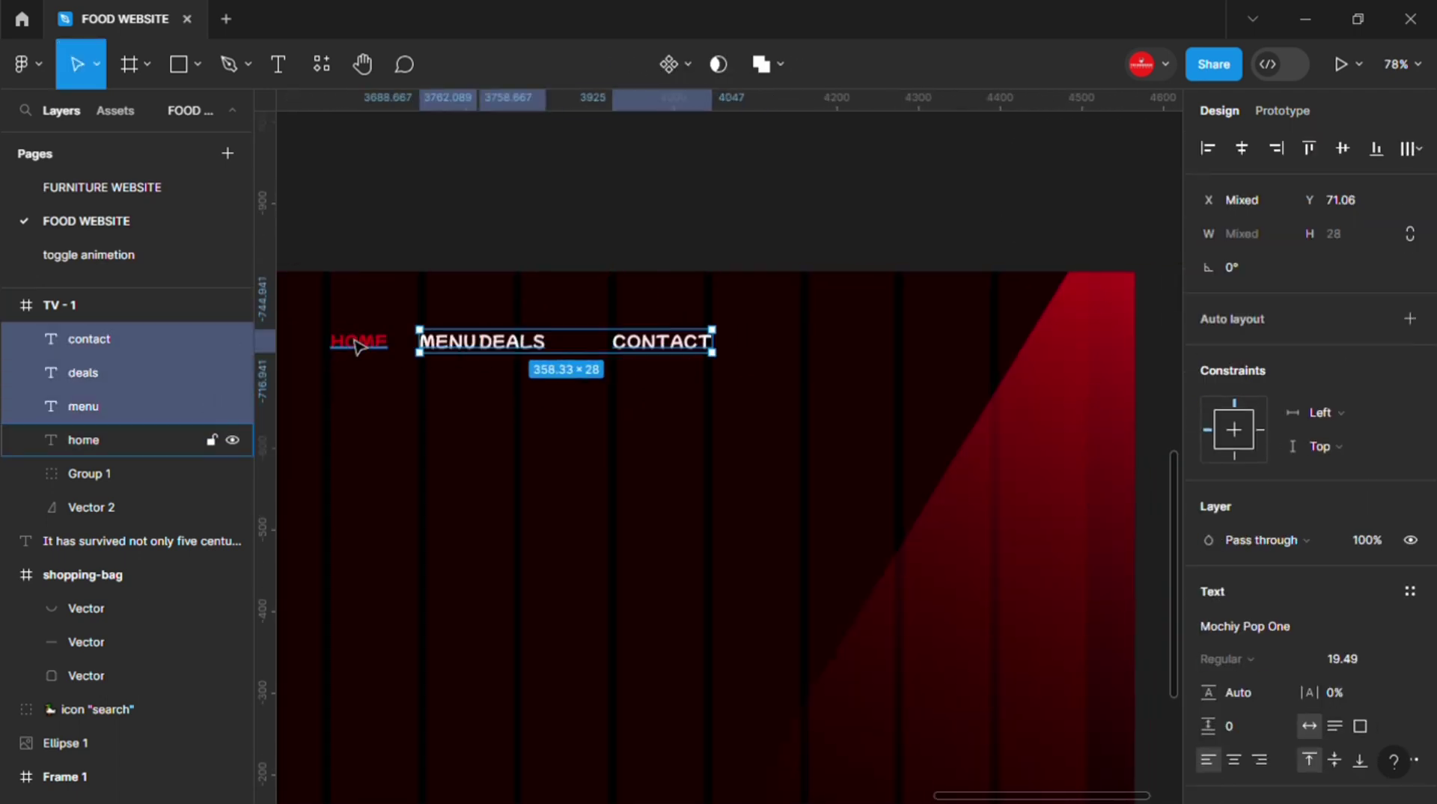
left_click_drag(569, 366, 321, 333)
left_click(1407, 148)
left_click(1197, 240)
scroll(769, 401, "down", 2)
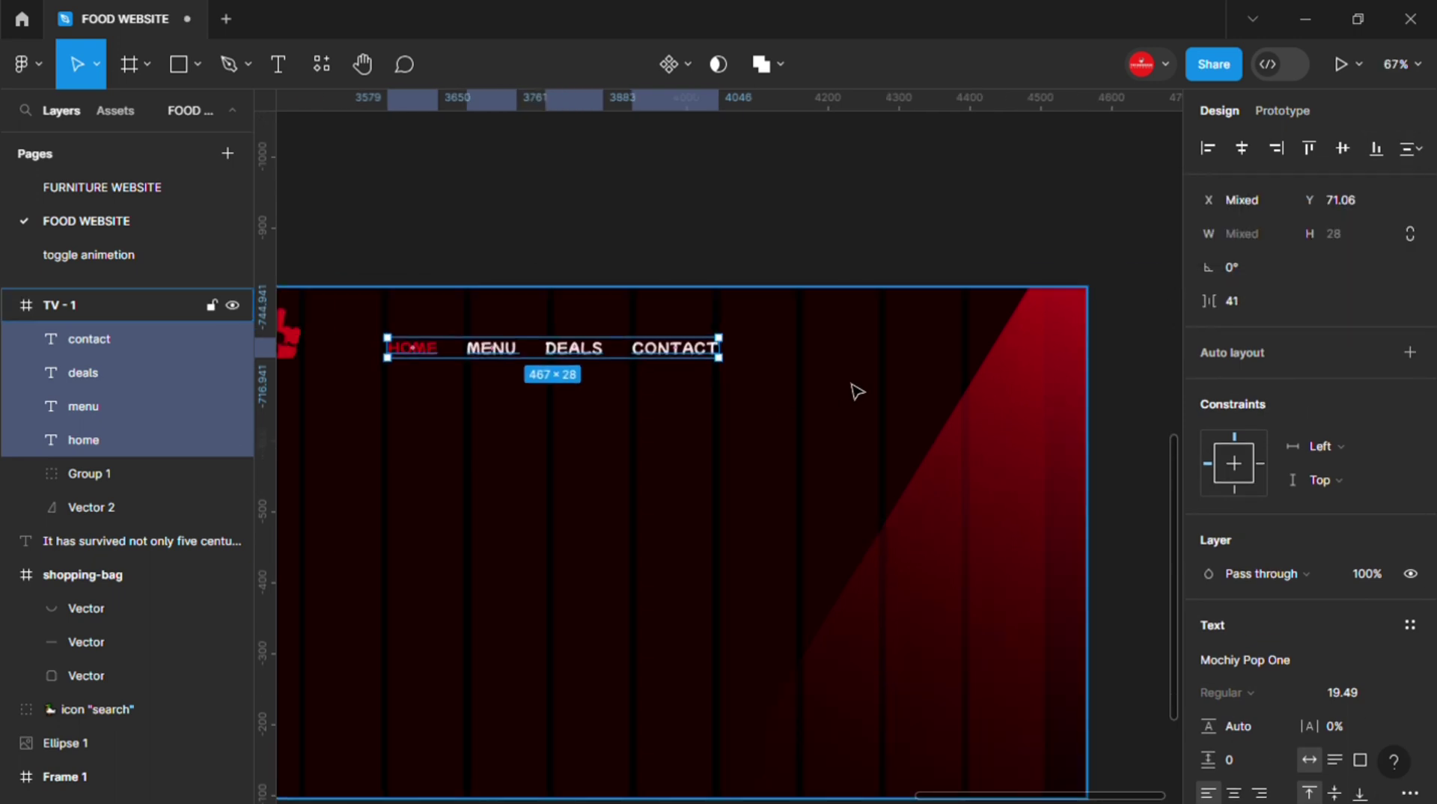
- Select the nav labels together with the FIN FOO logo group
key("Escape")
scroll(1025, 382, "down", 1)
scroll(930, 390, "right", 2)
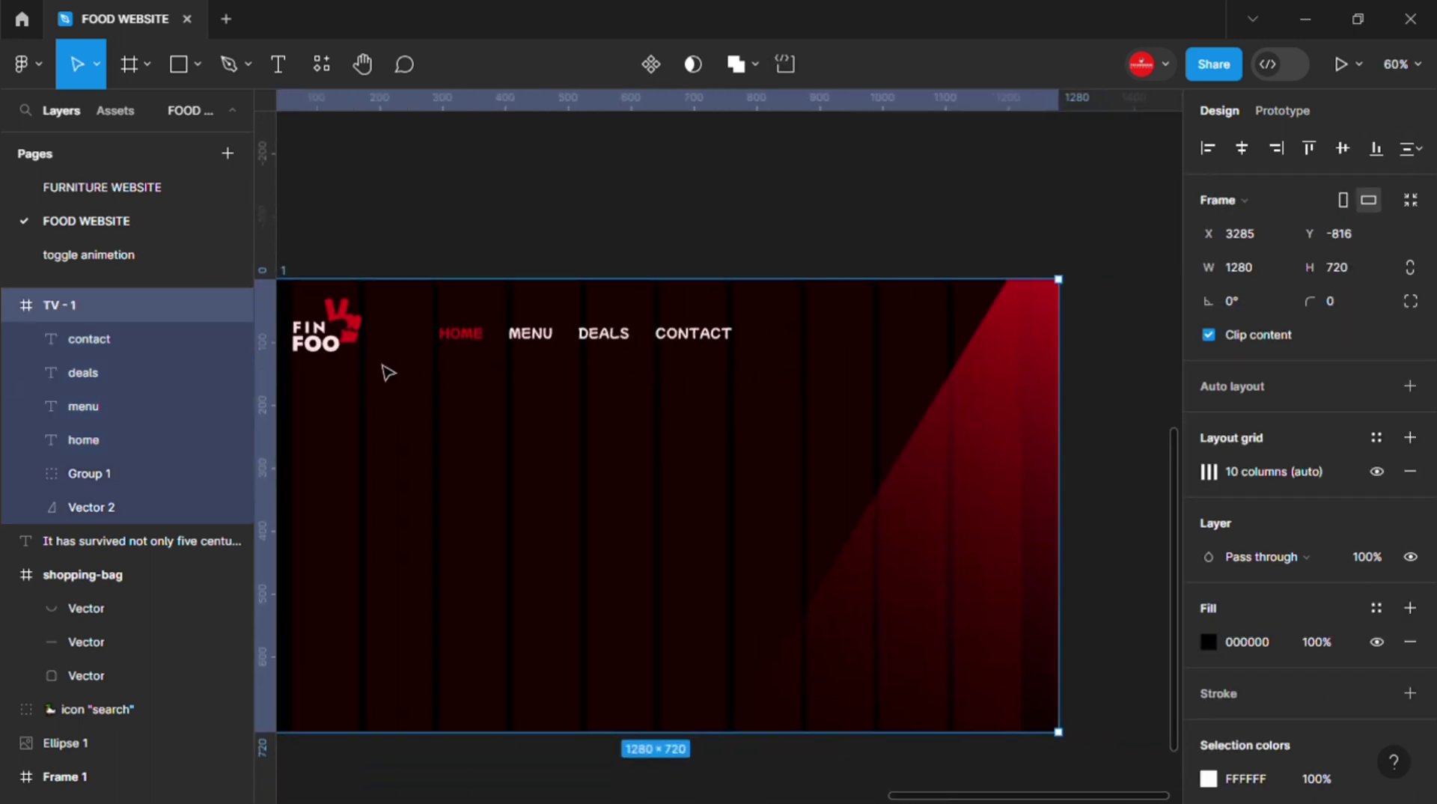
left_click(471, 337, "shift")
left_click(603, 336, "shift")
left_click(684, 336, "shift")
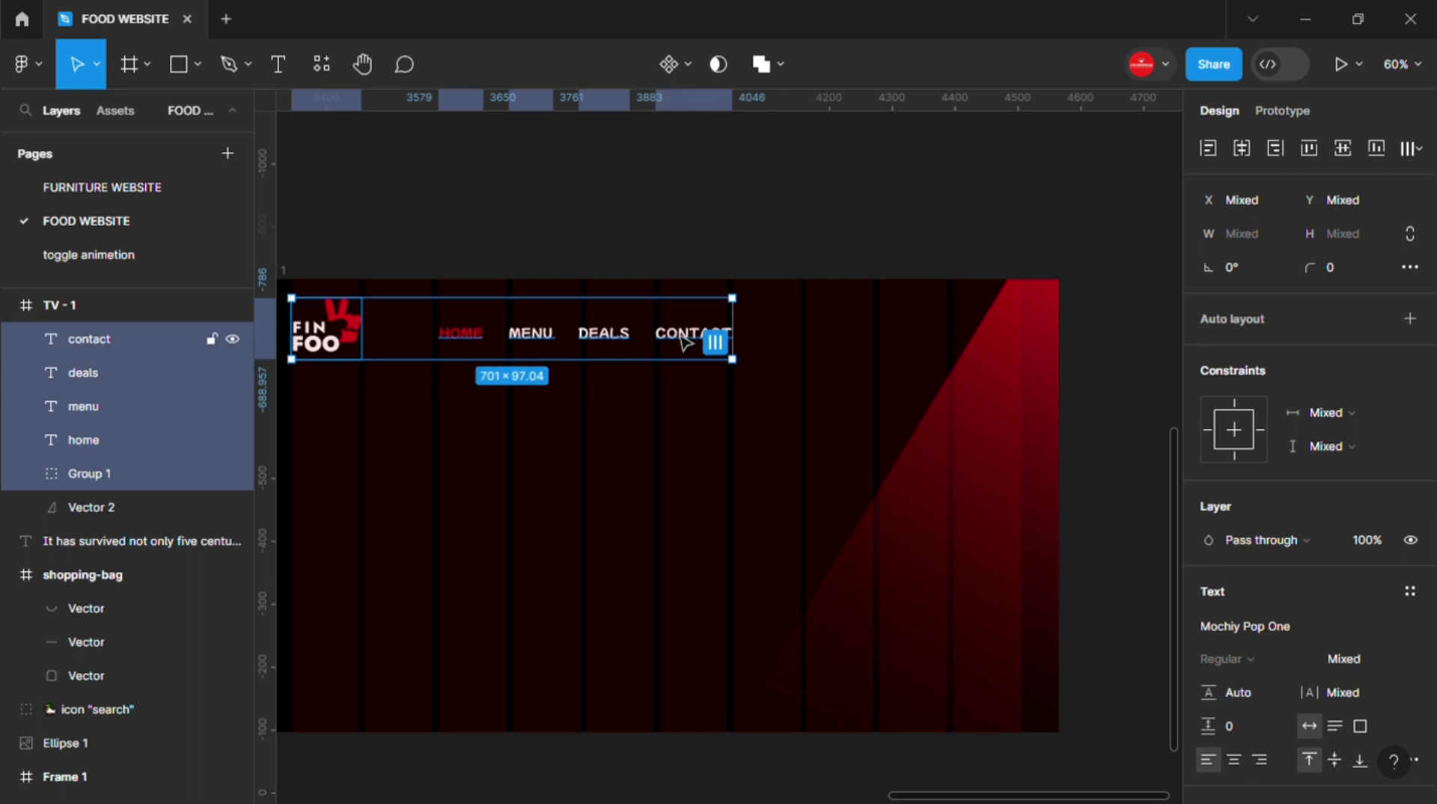
key("Escape")
- Draw a 213×41 rectangle right of CONTACT, aligned with it
key("r")
left_click_drag(761, 320, 894, 338)
scroll(827, 329, "up", 5)
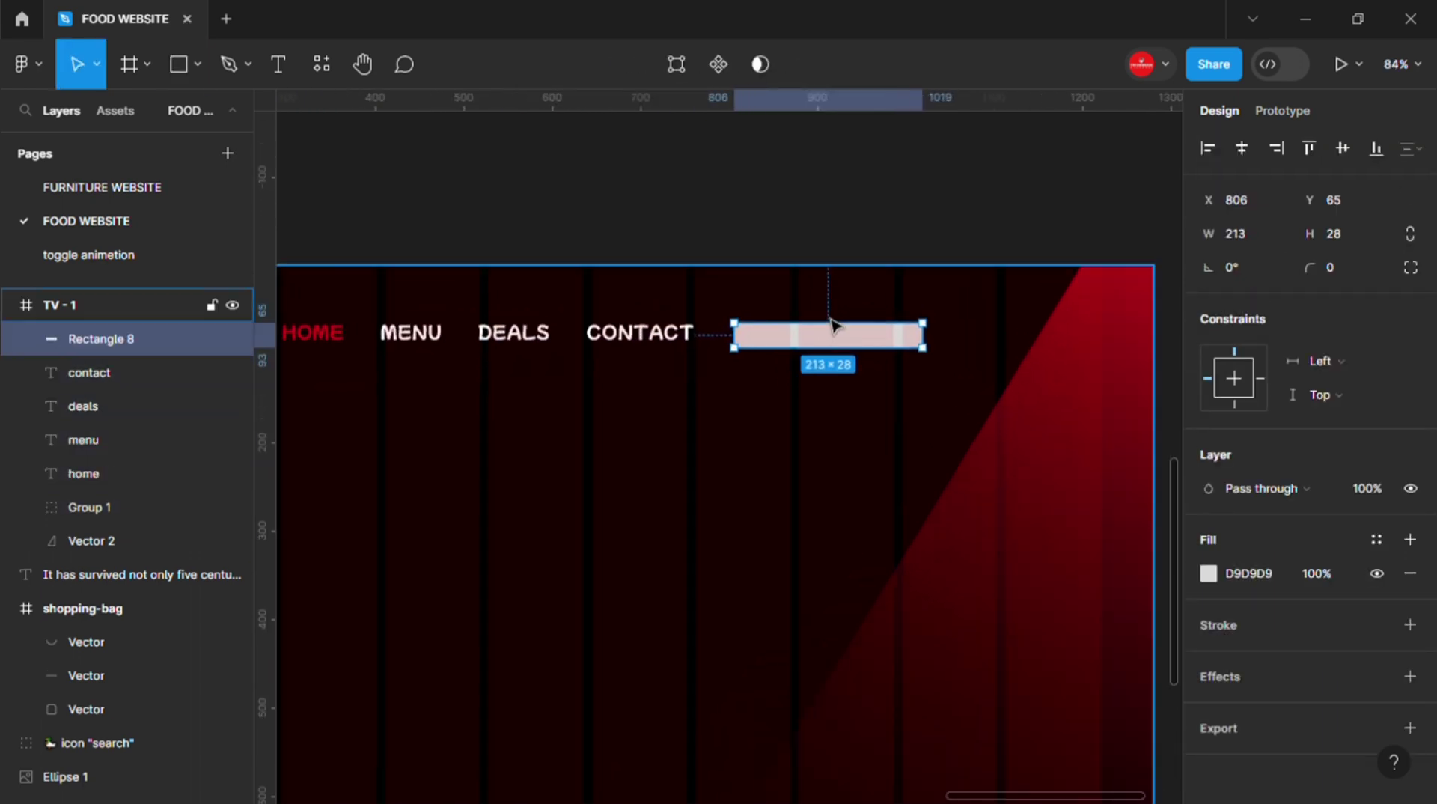
left_click_drag(815, 369, 816, 374)
left_click(693, 342, "shift")
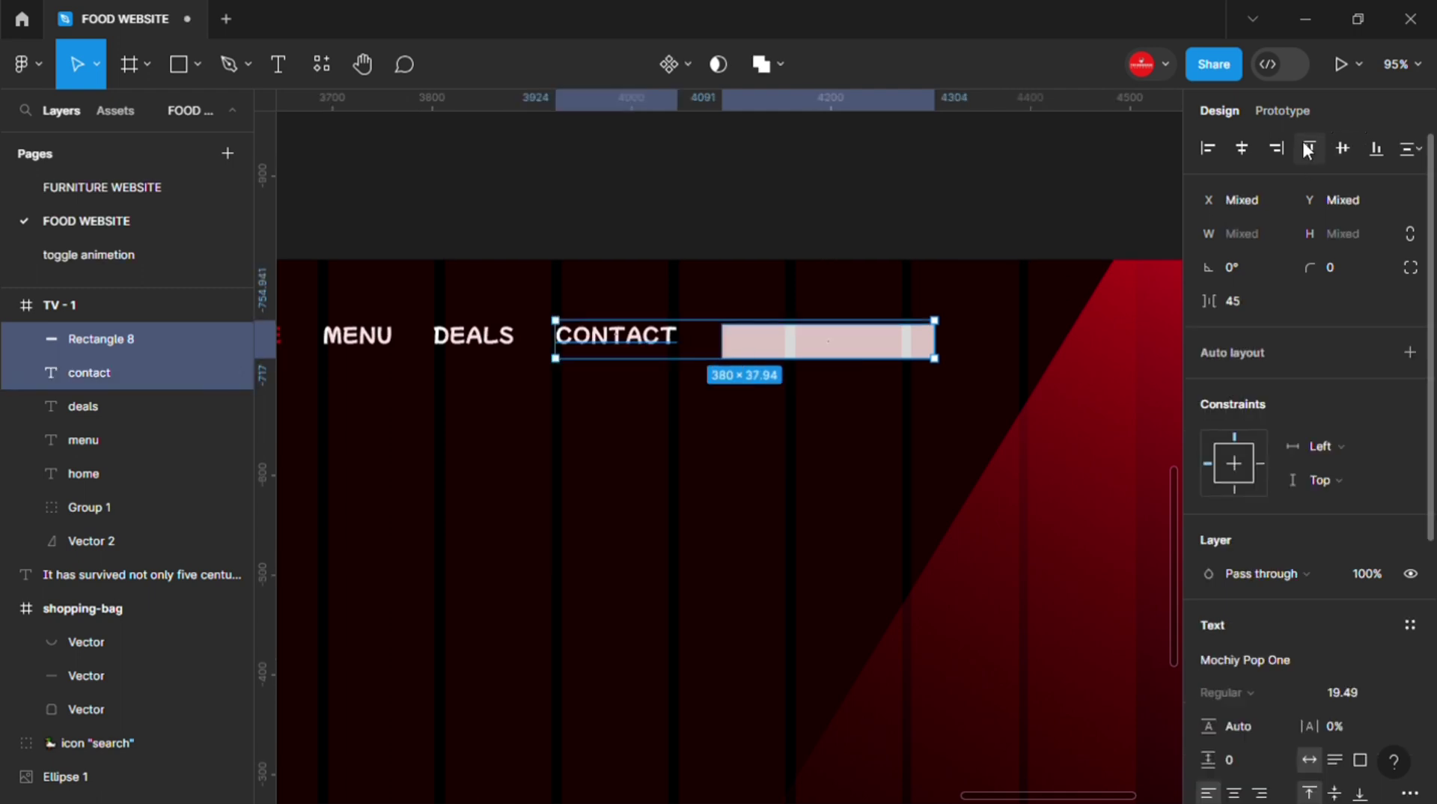
left_click(1337, 150)
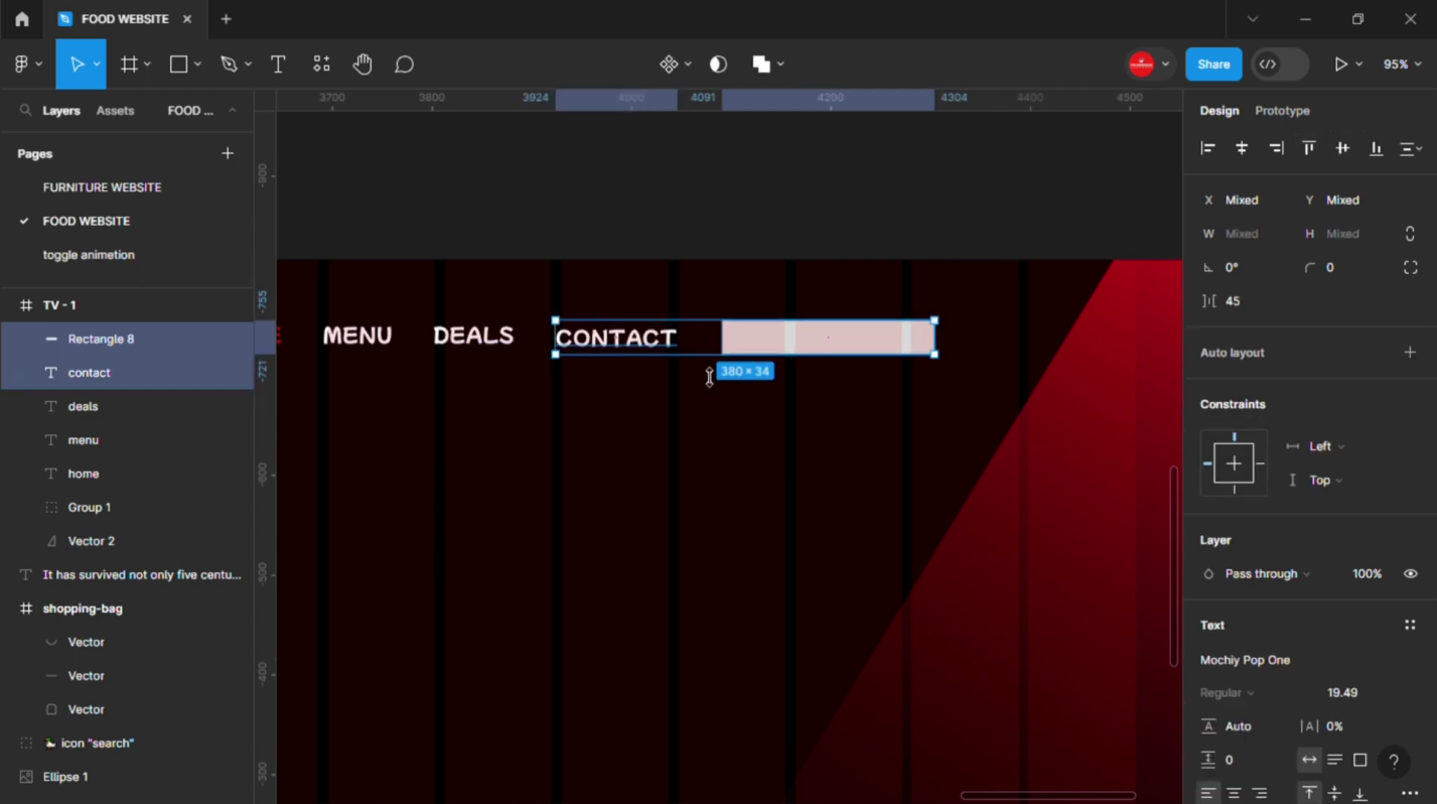
scroll(761, 385, "up", 3)
left_click(818, 342)
left_click_drag(939, 367, 902, 337)
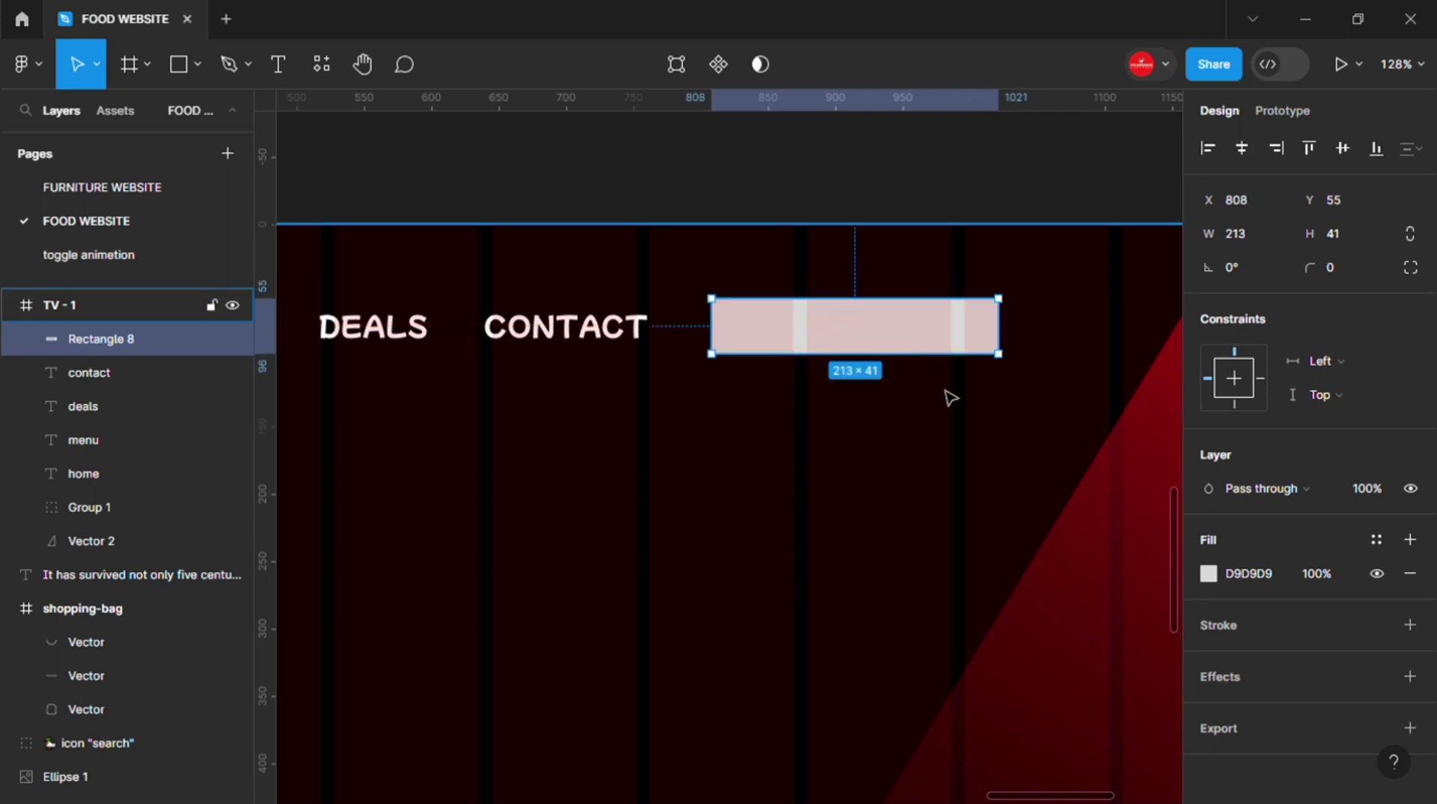
scroll(949, 398, "down", 3)
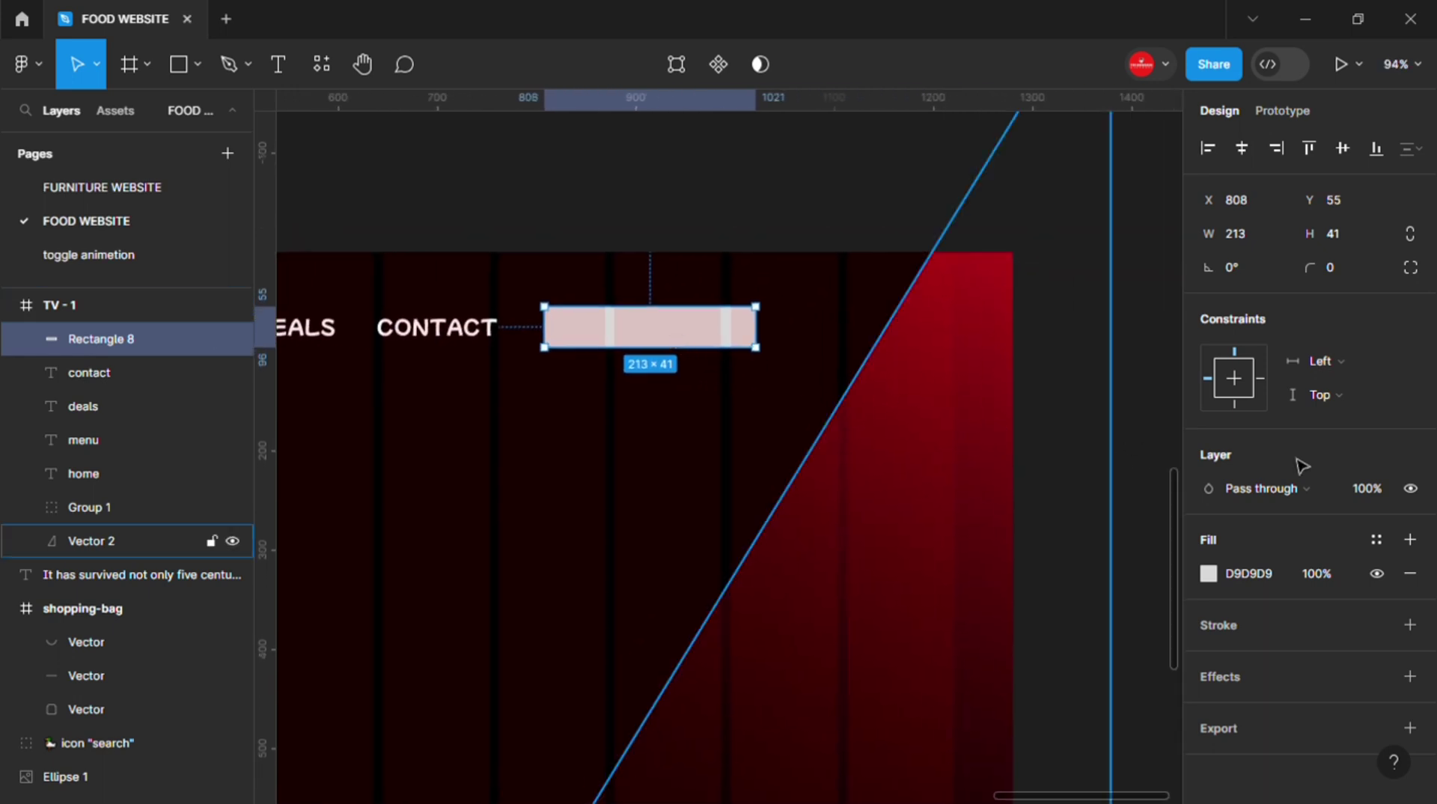
- Round the rectangle into a pill with corner radius 100
left_click(1331, 268)
type("100")
key("Return")
key("Escape")
scroll(659, 416, "left", 2)
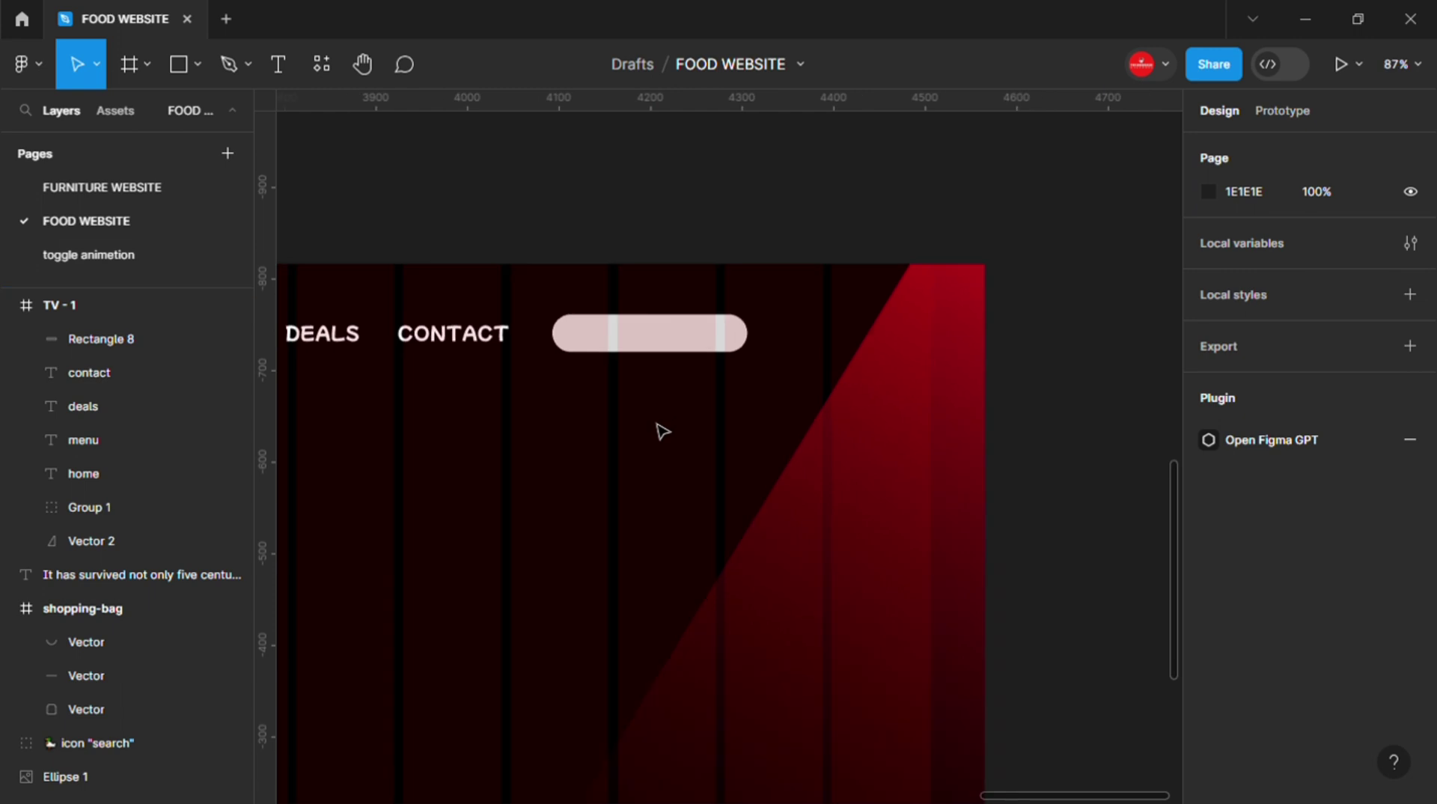
scroll(703, 417, "down", 3)
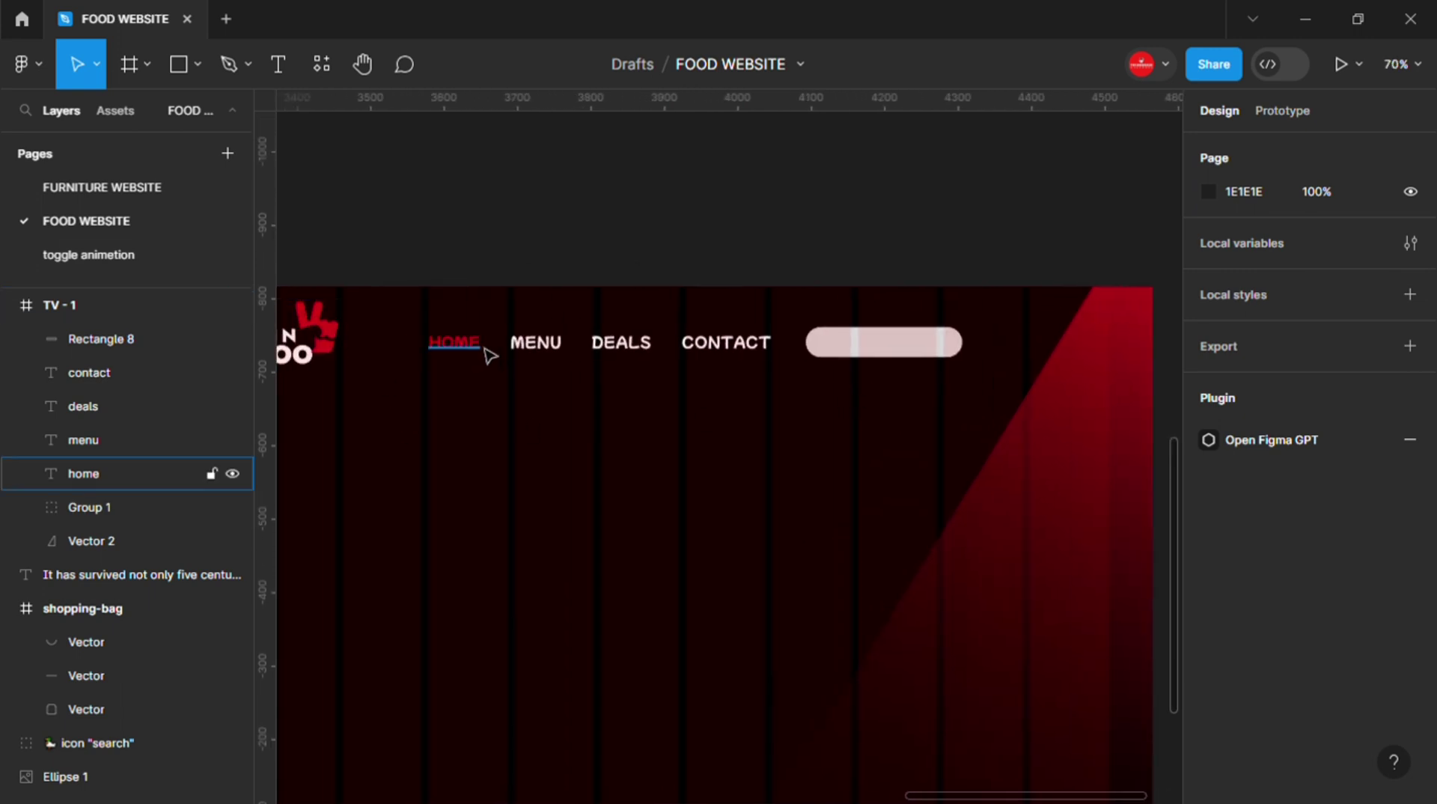
scroll(827, 410, "right", 1)
- Fill the pill with the logo's red CE001B using the eyedropper
left_click(927, 343)
scroll(926, 343, "down", 1)
key("i")
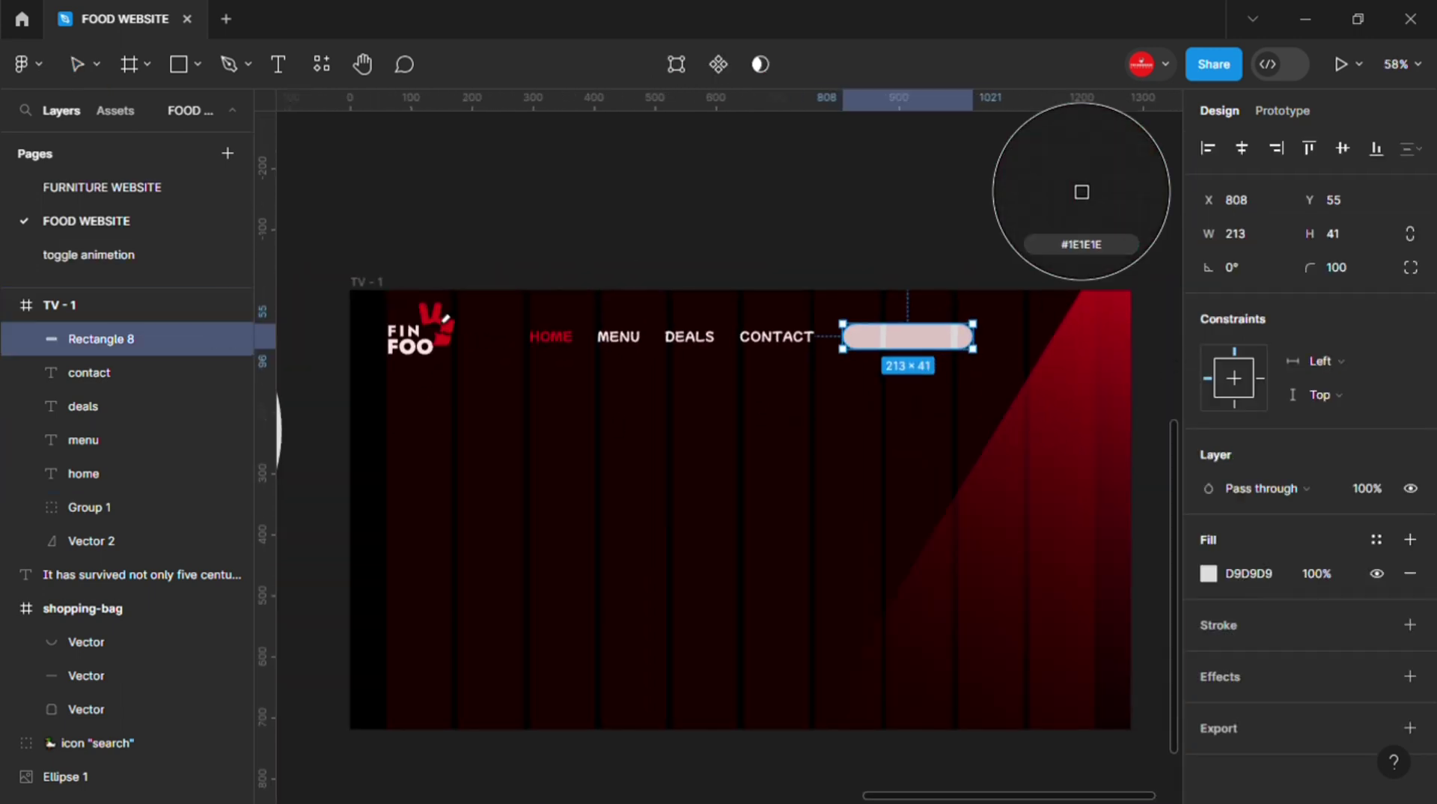
left_click(1107, 307)
scroll(875, 375, "up", 3)
scroll(647, 437, "up", 2)
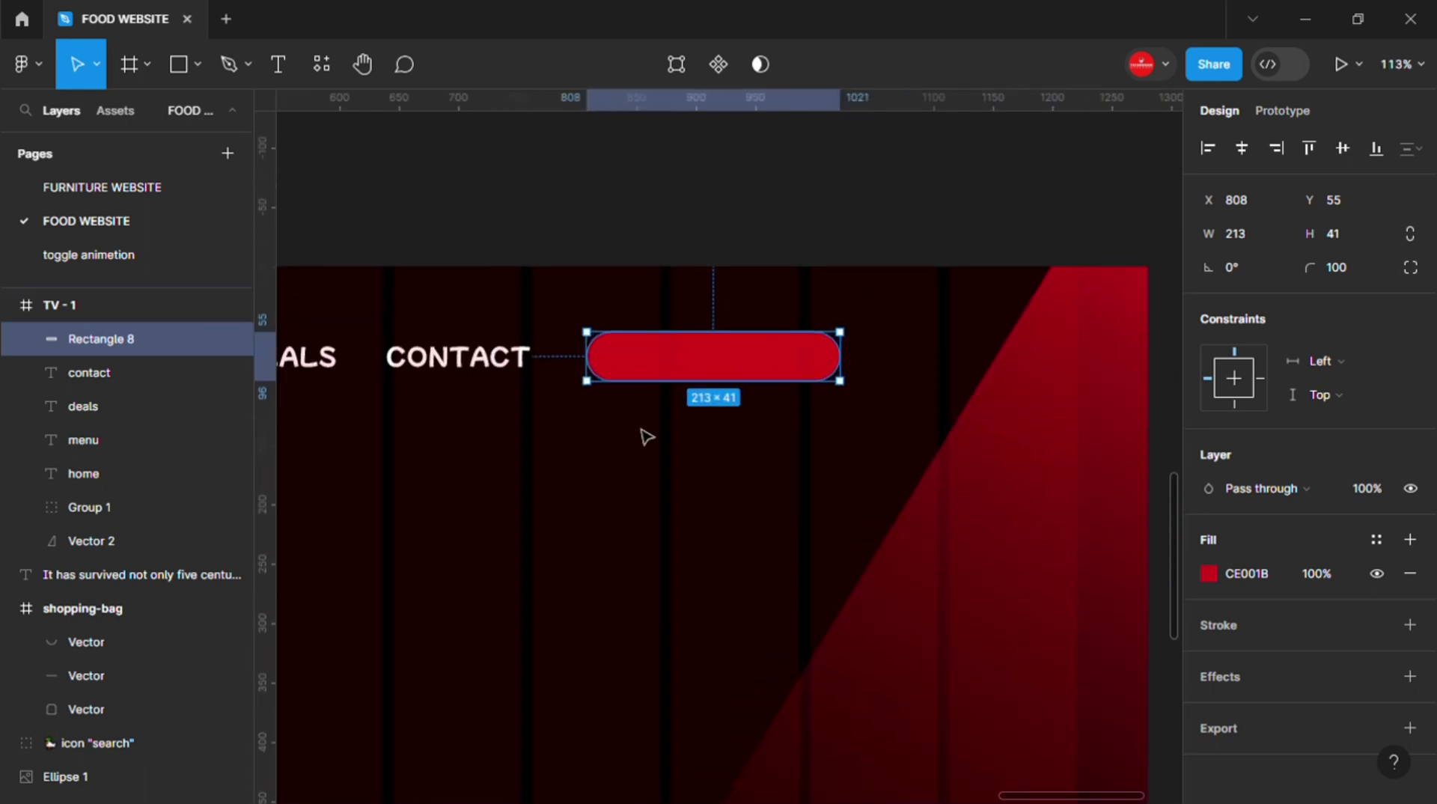
left_click(637, 367)
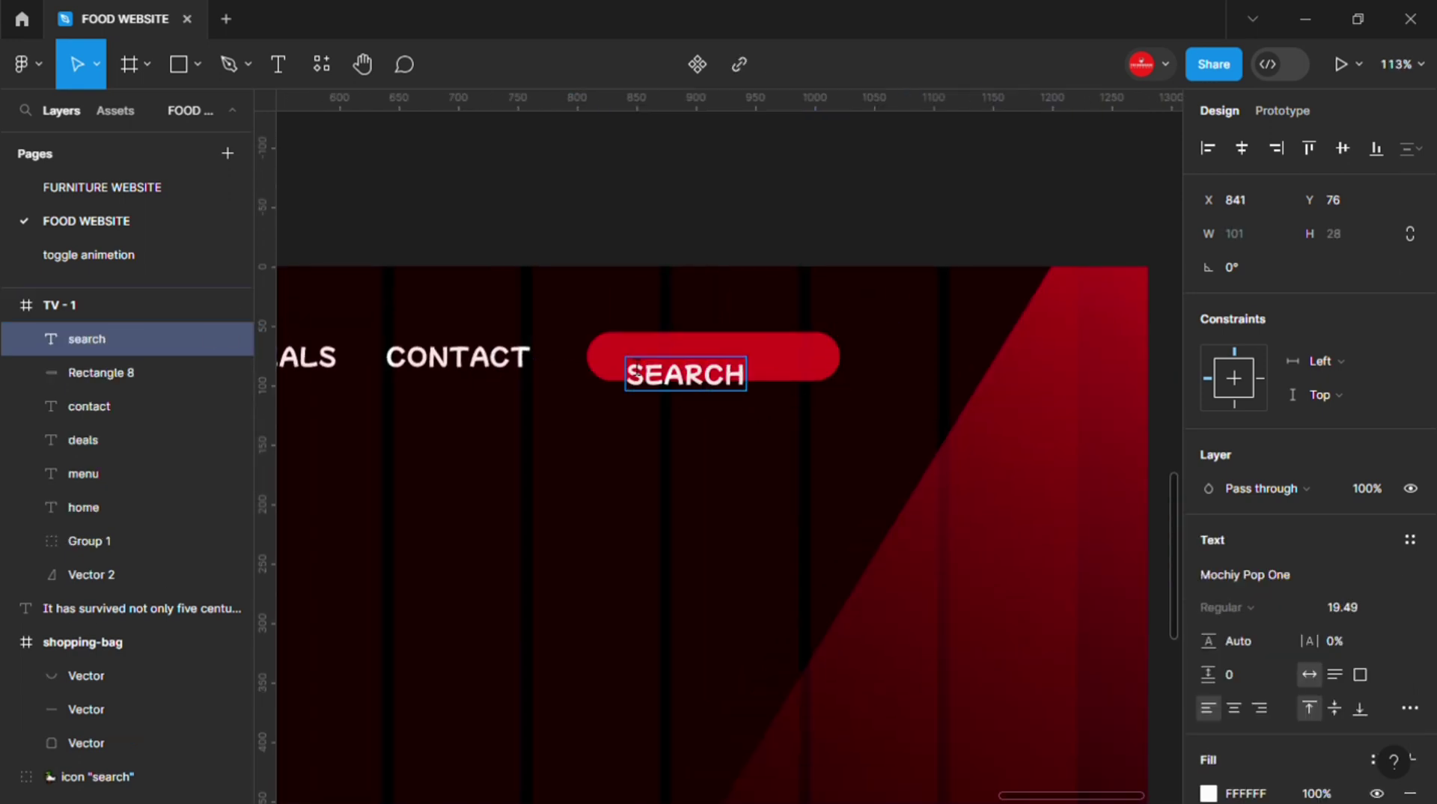
- Restyle the SEARCH label in Jost Medium with title case so it reads 'Search'
key("ctrl+a")
left_click(1299, 582)
type("jos")
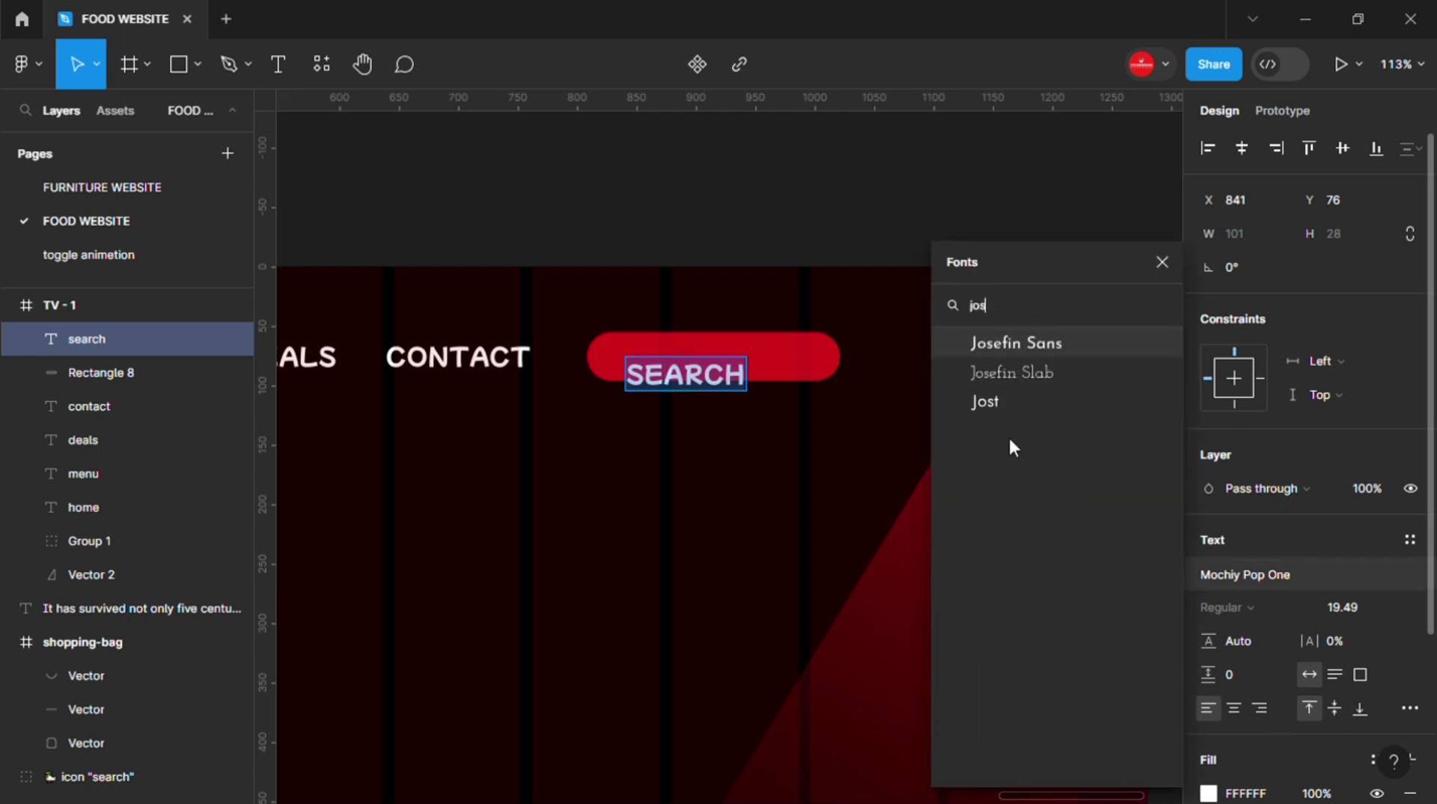
left_click(986, 401)
left_click(1257, 607)
left_click(1244, 385)
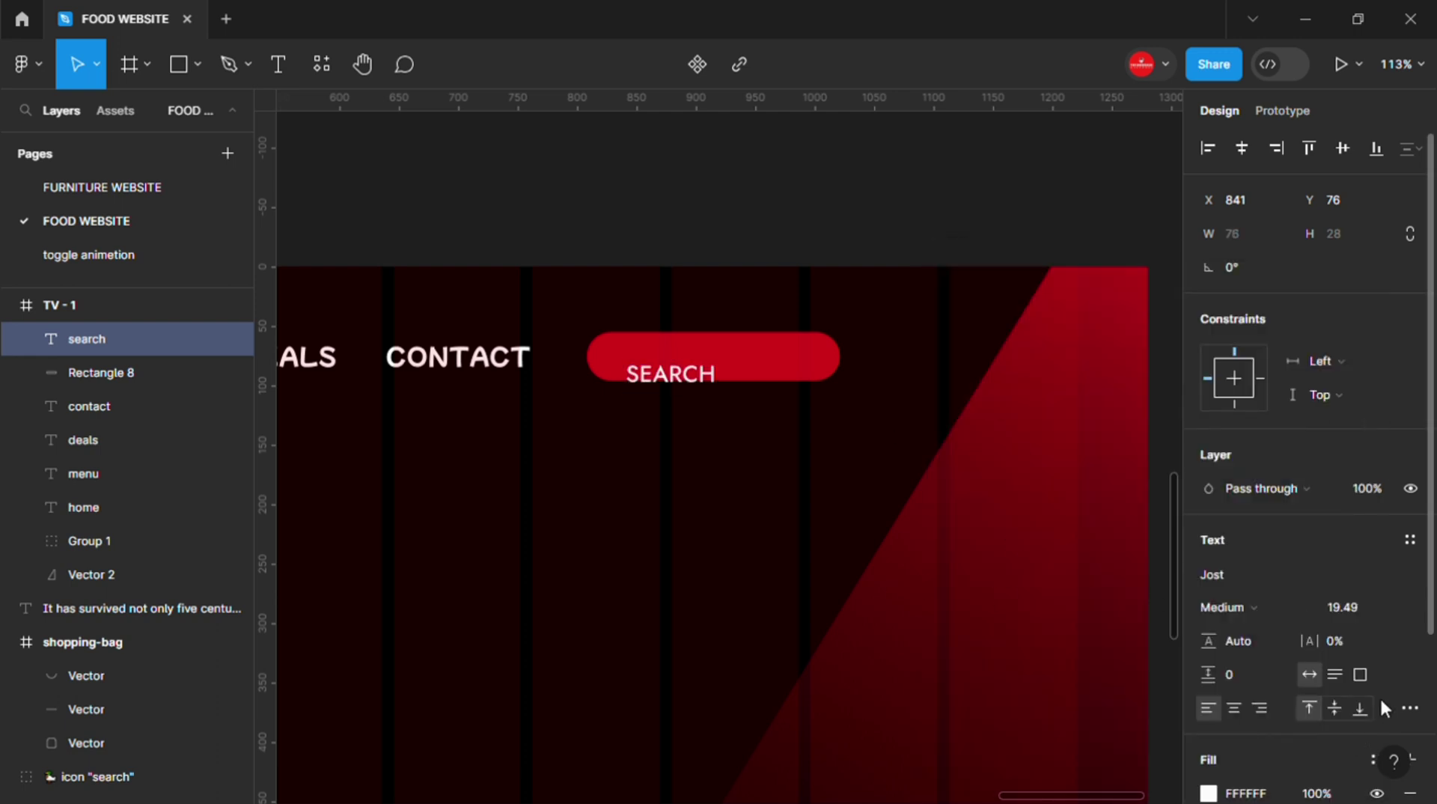
left_click(1410, 708)
left_click(1133, 575)
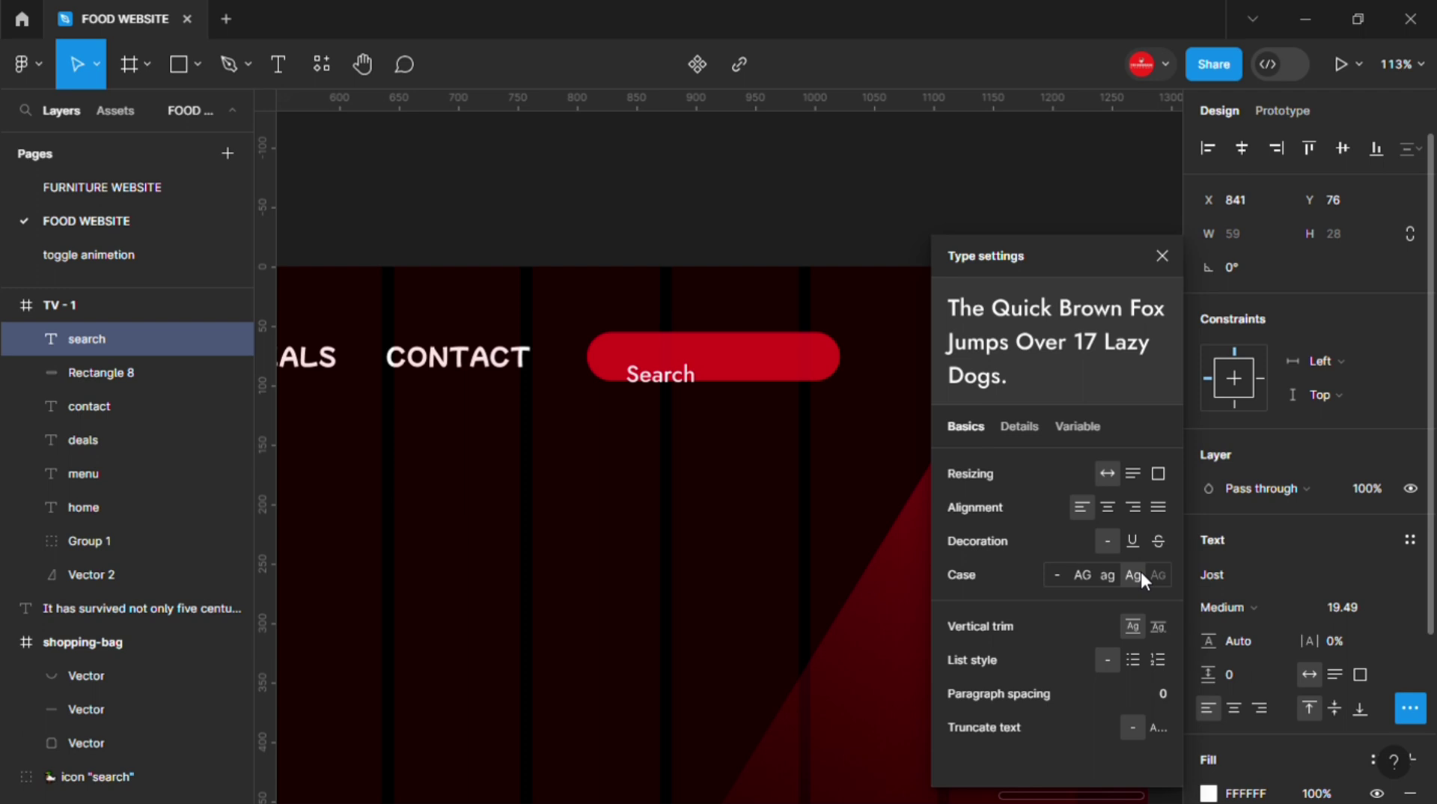
left_click(1161, 255)
left_click(616, 464)
- Scale the Search label to about 46×22, shift it left on the bar, and duplicate the bar
scroll(648, 380, "up", 1)
scroll(648, 380, "up", 1)
left_click(655, 367)
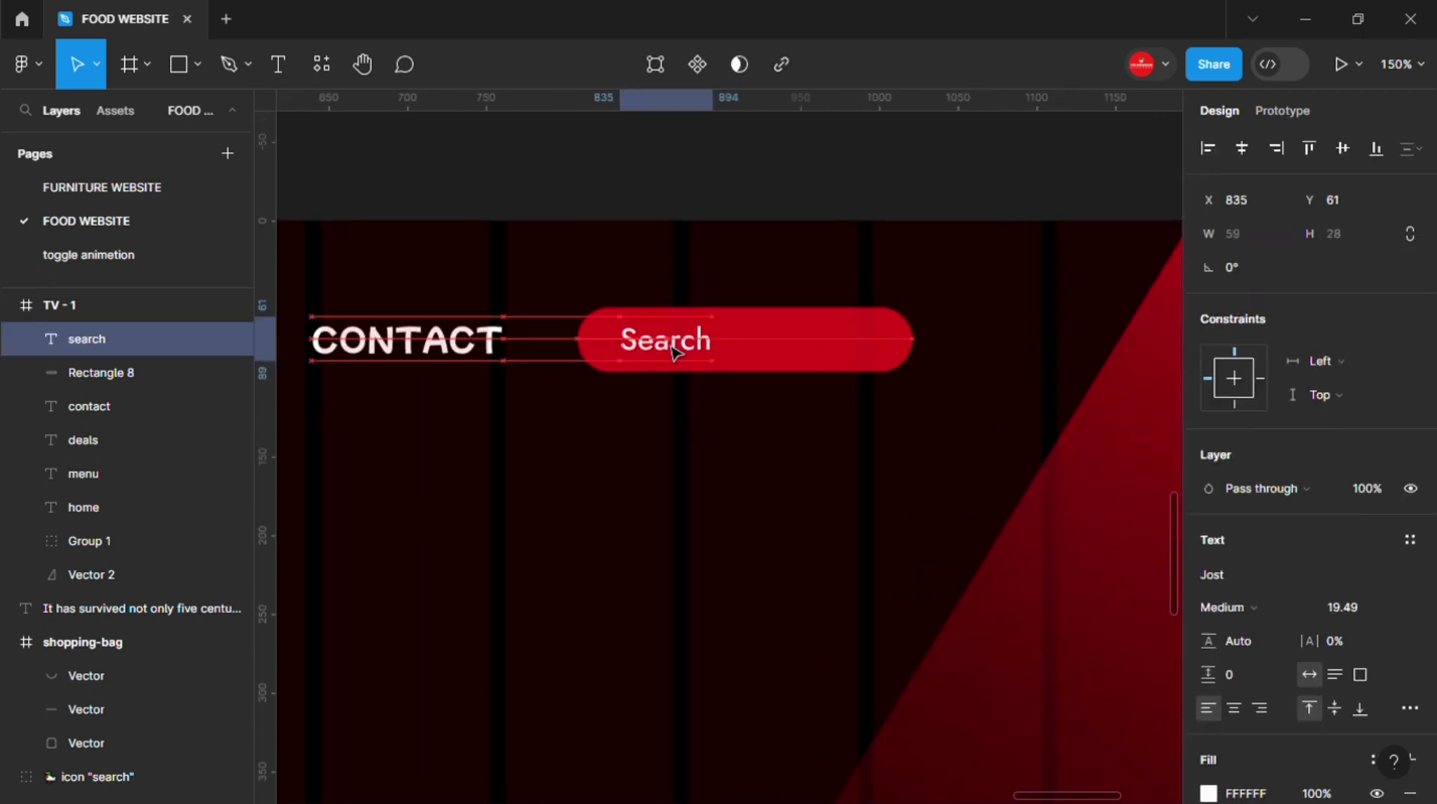
key("k")
mouse_move(707, 360)
left_mouse_down()
mouse_move(596, 342)
mouse_move(707, 352)
left_mouse_up()
left_click(744, 346, "shift")
left_click(640, 360)
key("Escape")
left_click(591, 341)
key("ctrl+z")
- Shrink the copied bar into a circle at the bar's right end and fill it white (FFFFFF)
key("v")
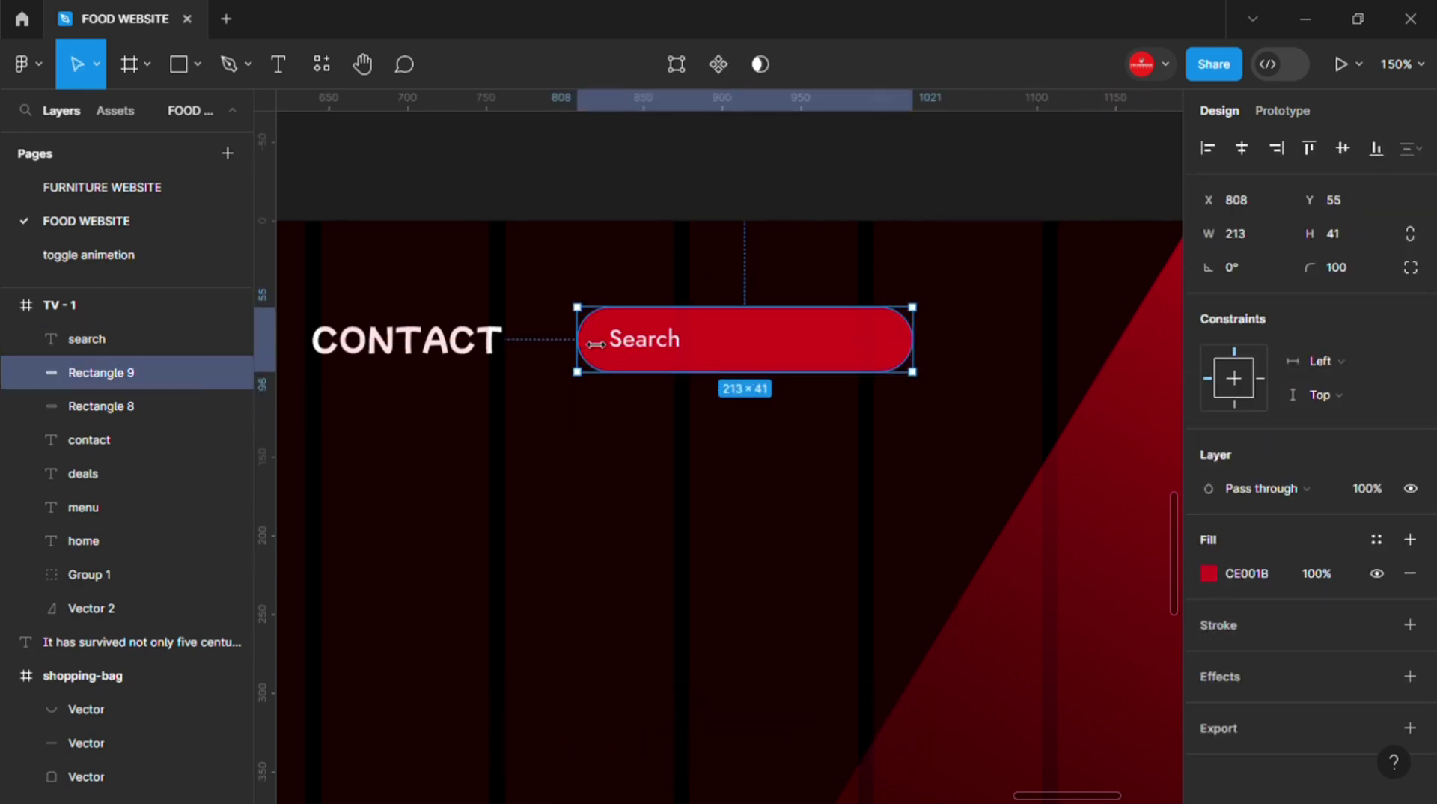
left_click_drag(596, 343, 865, 344)
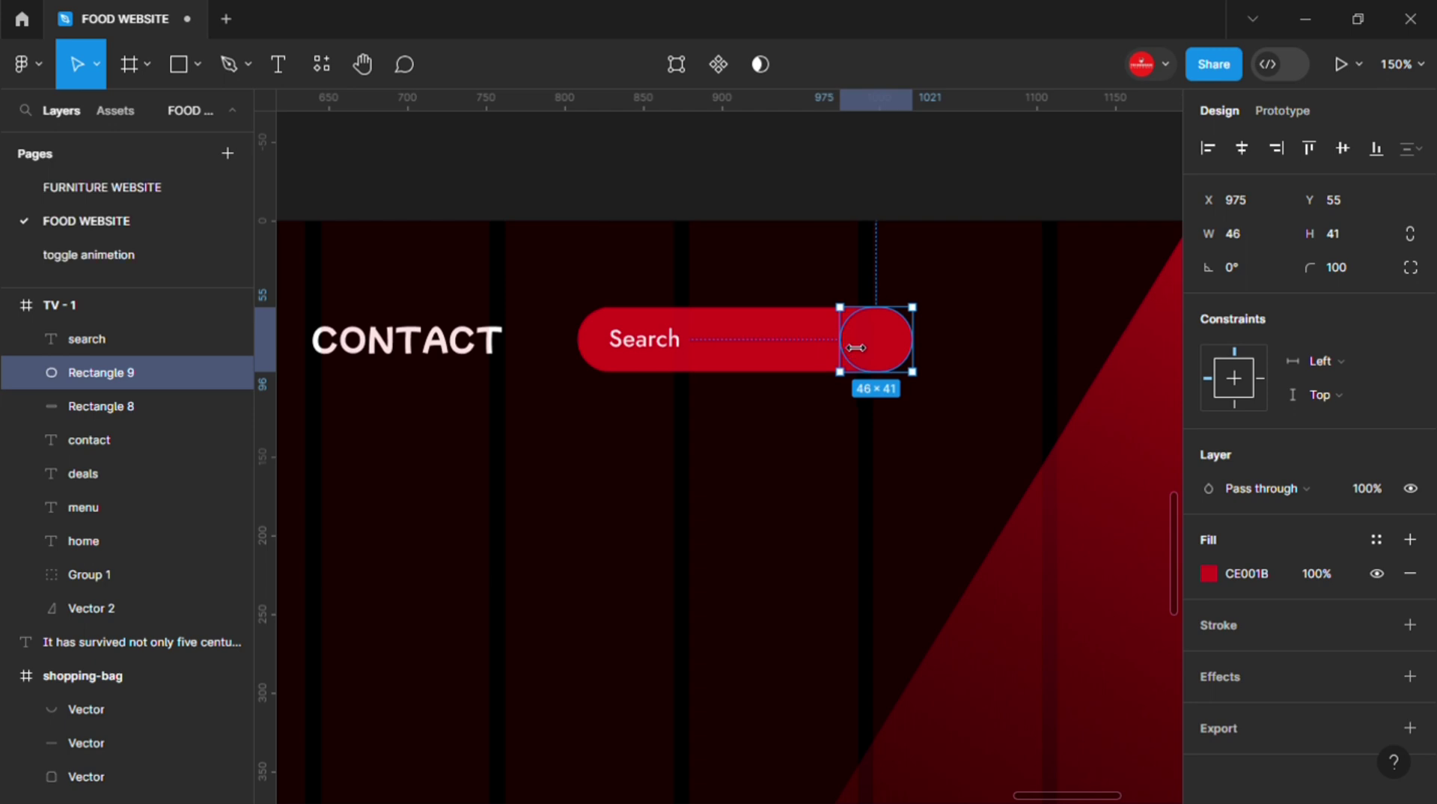
left_click(1207, 573)
type("ffffff")
key("Return")
- Nudge the white circle inside the bar and resize it to 38×37
scroll(872, 345, "up", 3, "ctrl")
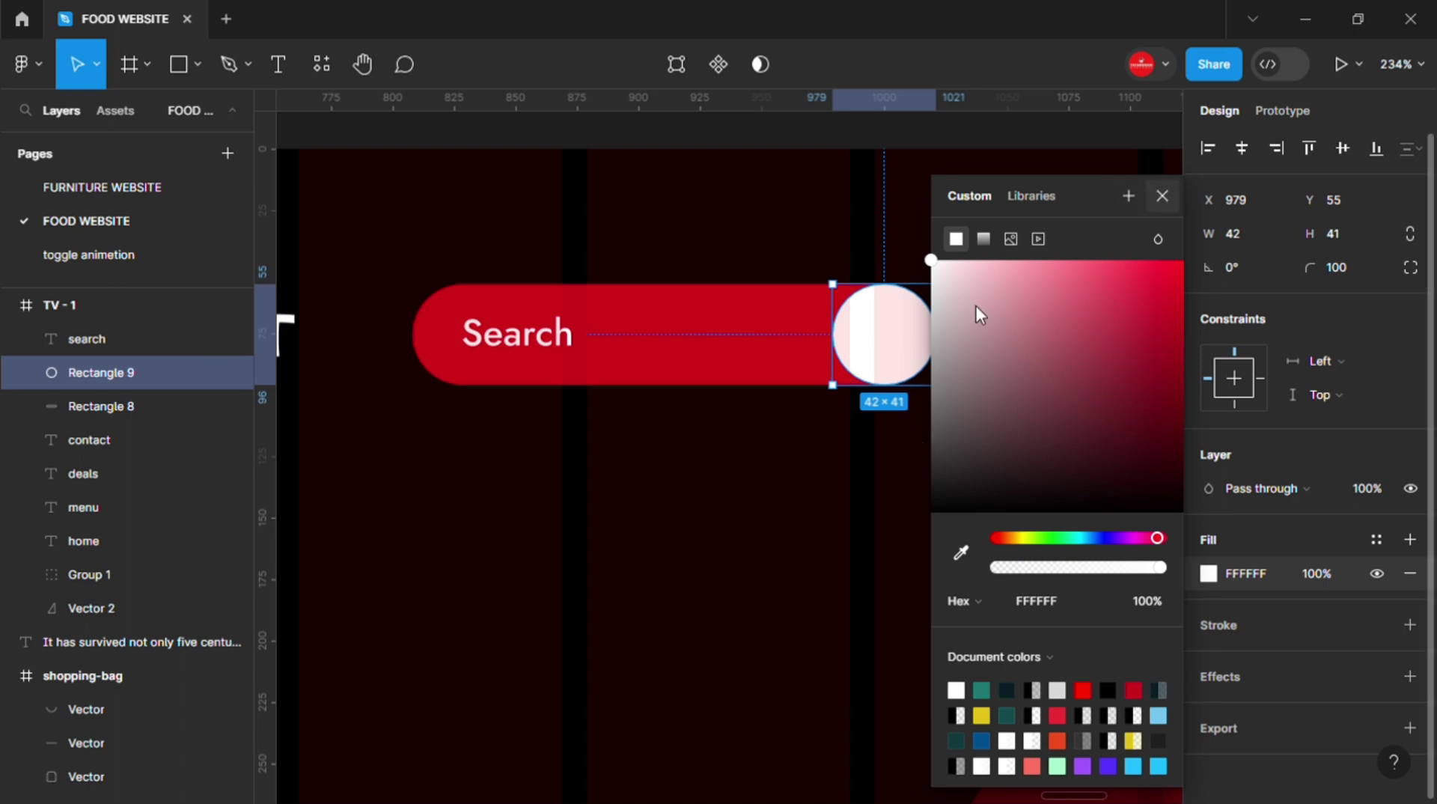
scroll(908, 314, "up", 2, "ctrl")
left_click_drag(908, 314, 922, 338)
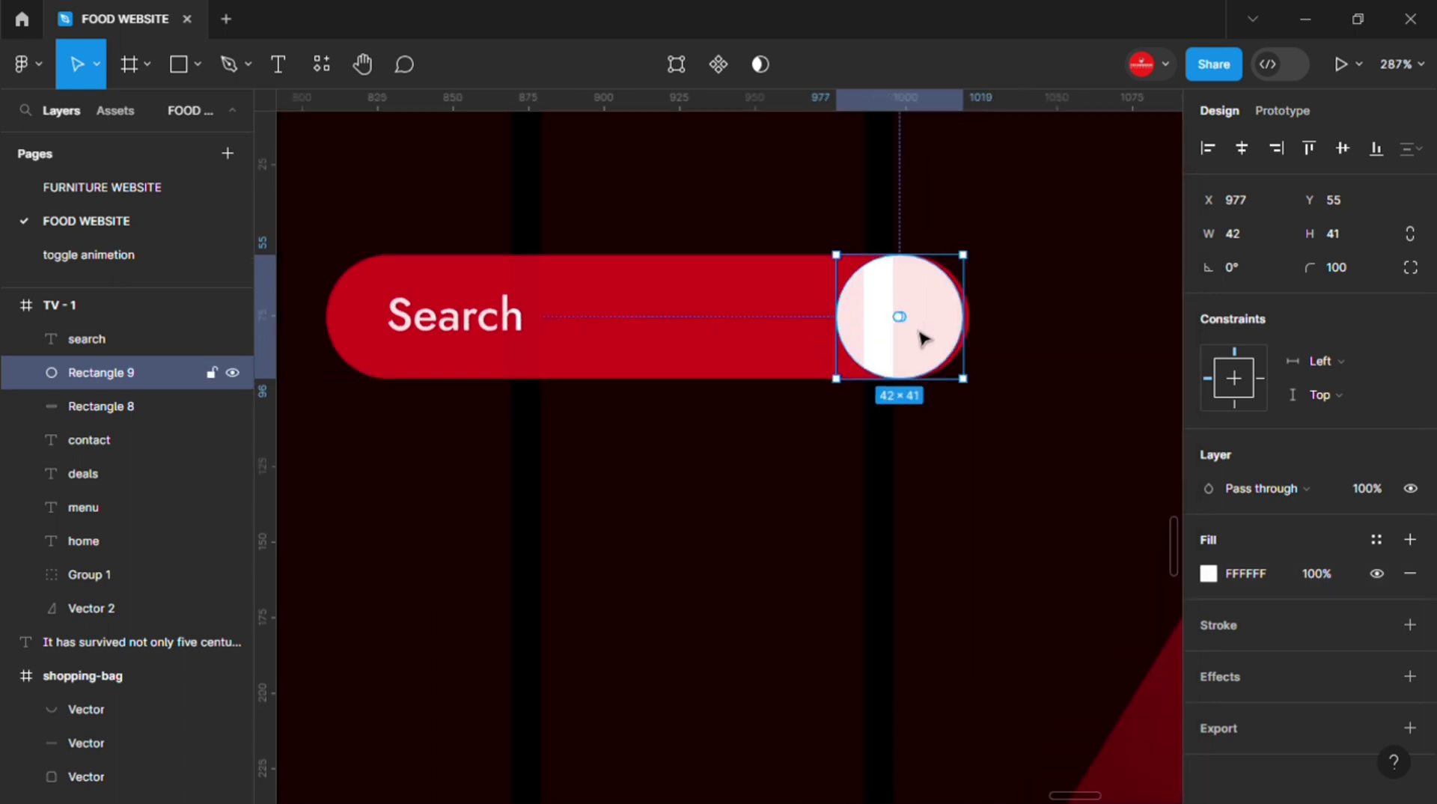
scroll(922, 339, "up", 3, "ctrl")
left_click_drag(989, 216, 983, 224)
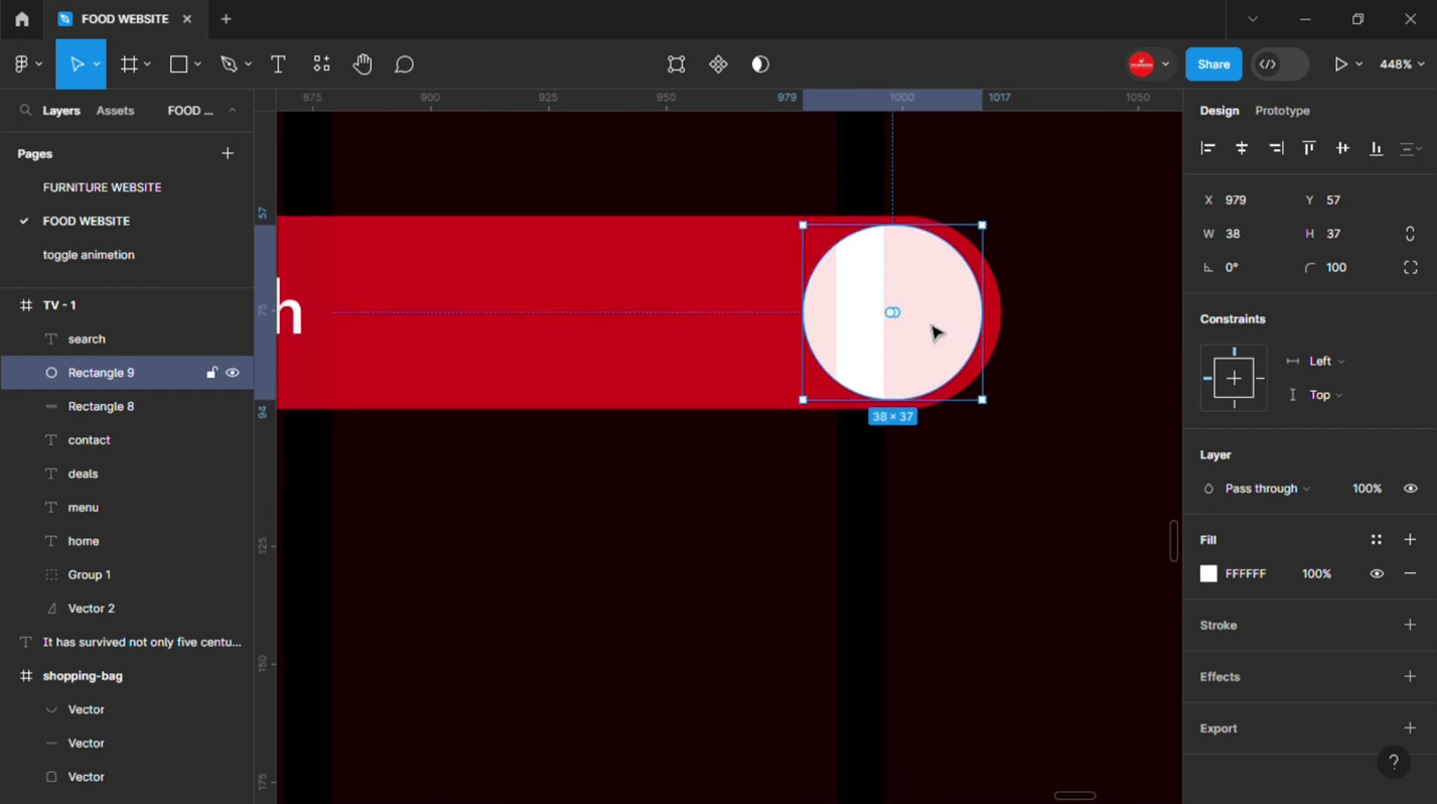
scroll(933, 330, "down", 3, "ctrl")
key("Escape")
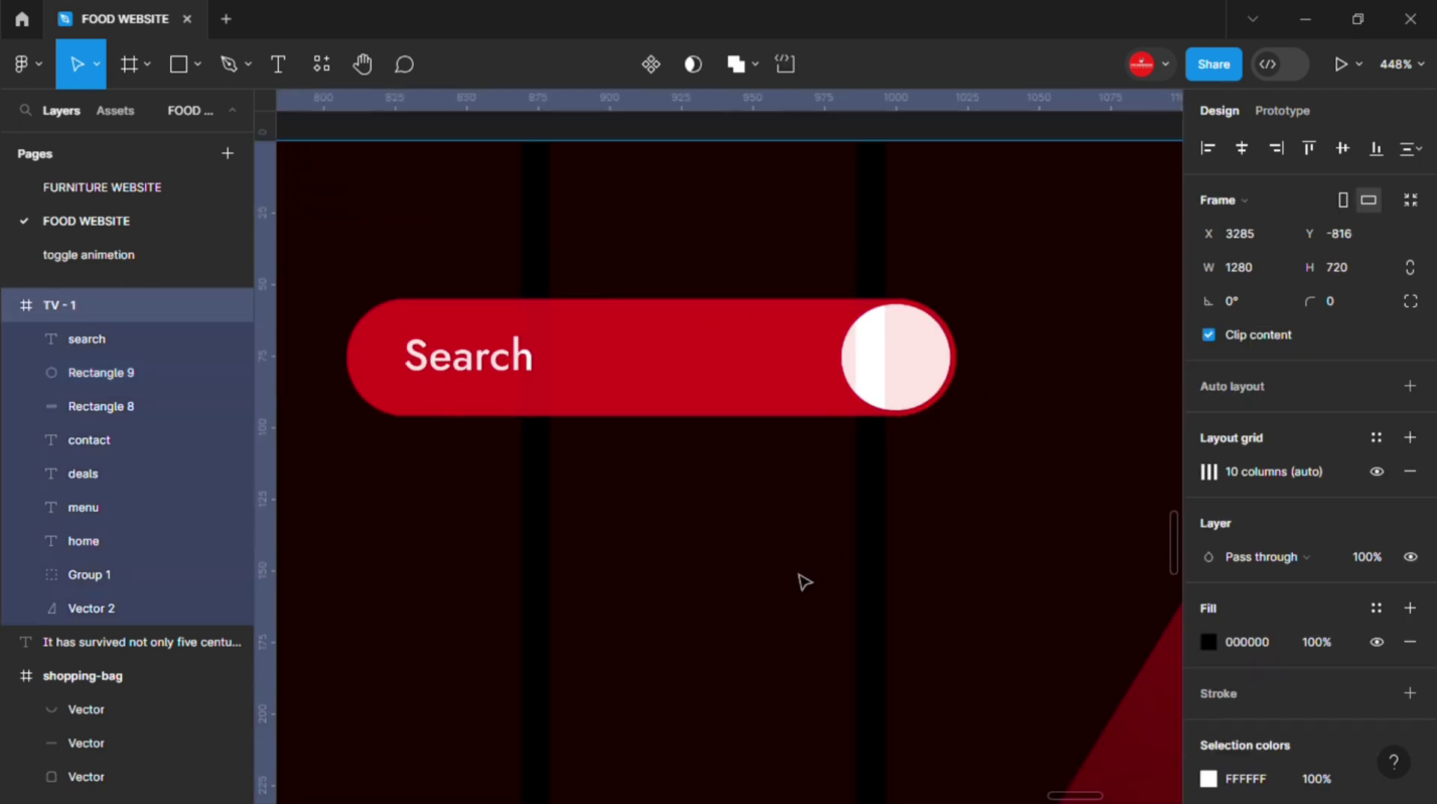
scroll(803, 581, "down", 3, "ctrl")
scroll(789, 586, "down", 3, "ctrl")
scroll(841, 468, "down", 3, "ctrl")
scroll(660, 507, "left", 3)
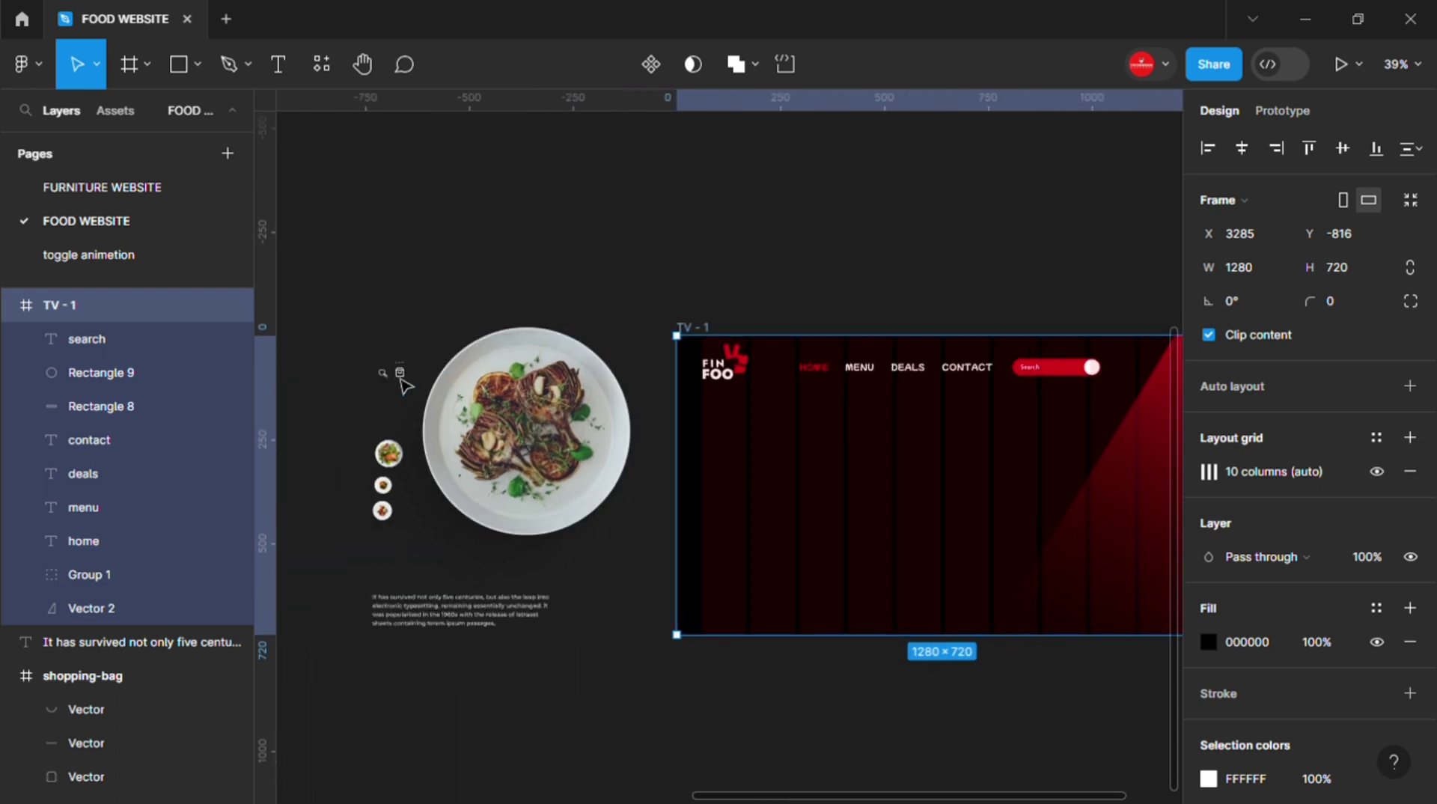
left_click(952, 279)
scroll(803, 337, "up", 1, "ctrl")
scroll(846, 392, "up", 3, "ctrl")
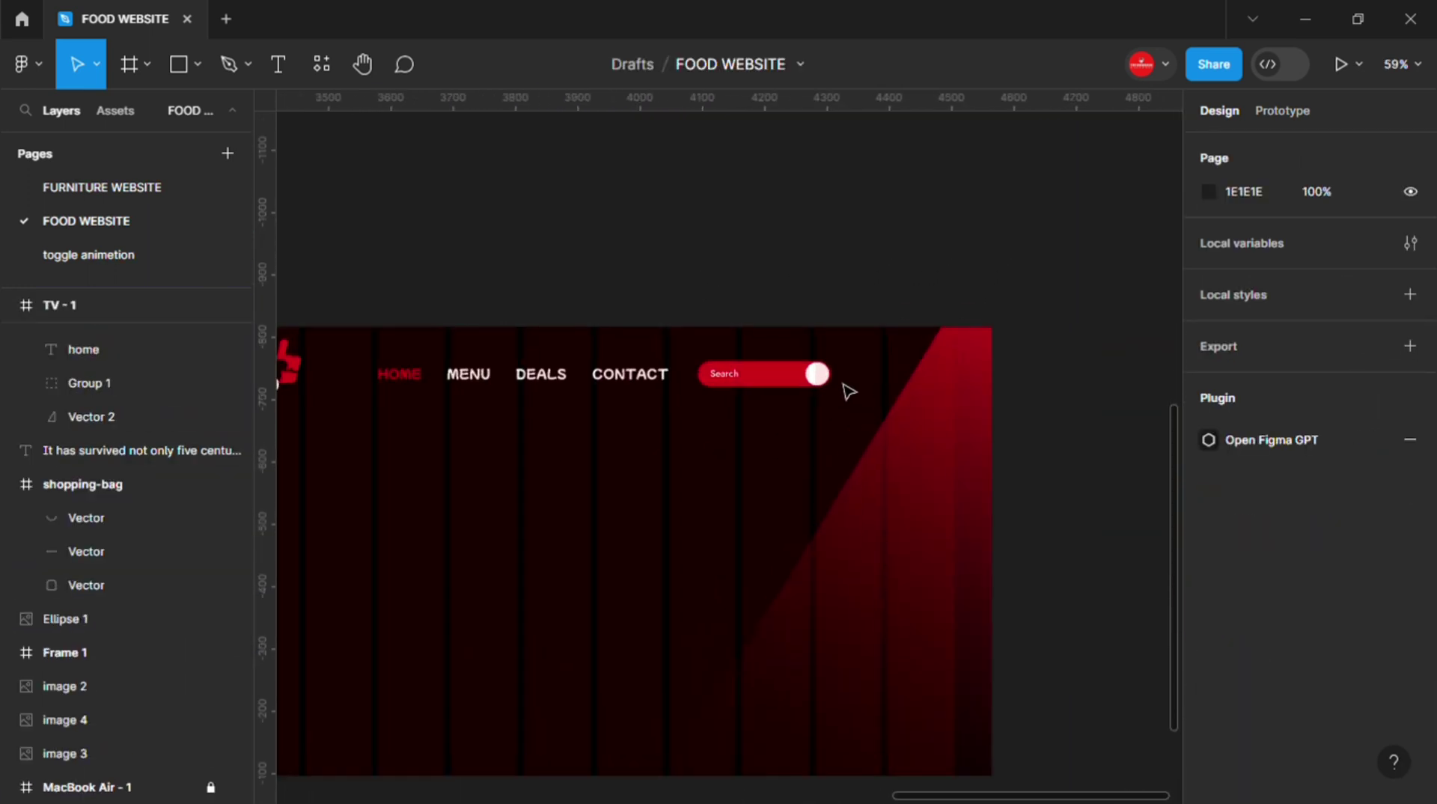
scroll(827, 389, "up", 2, "ctrl")
- Colour the magnifier search icon with the bar's red, CE001B, using the eyedropper
left_click(827, 389)
left_click(710, 387)
scroll(812, 380, "up", 2, "ctrl")
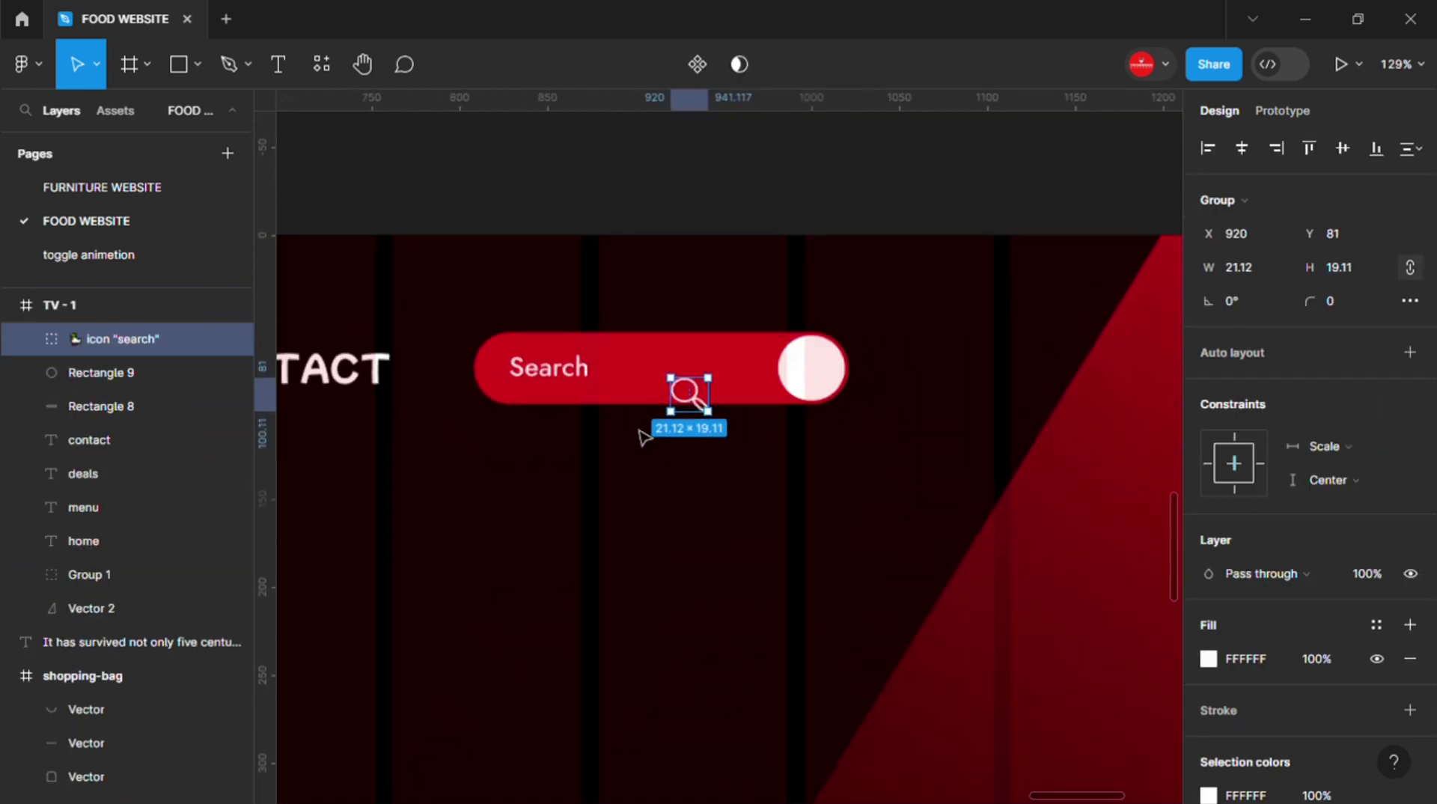
key("i")
left_click(686, 391)
- Move the search icon into the white circle and centre it there
left_click_drag(695, 400, 821, 387)
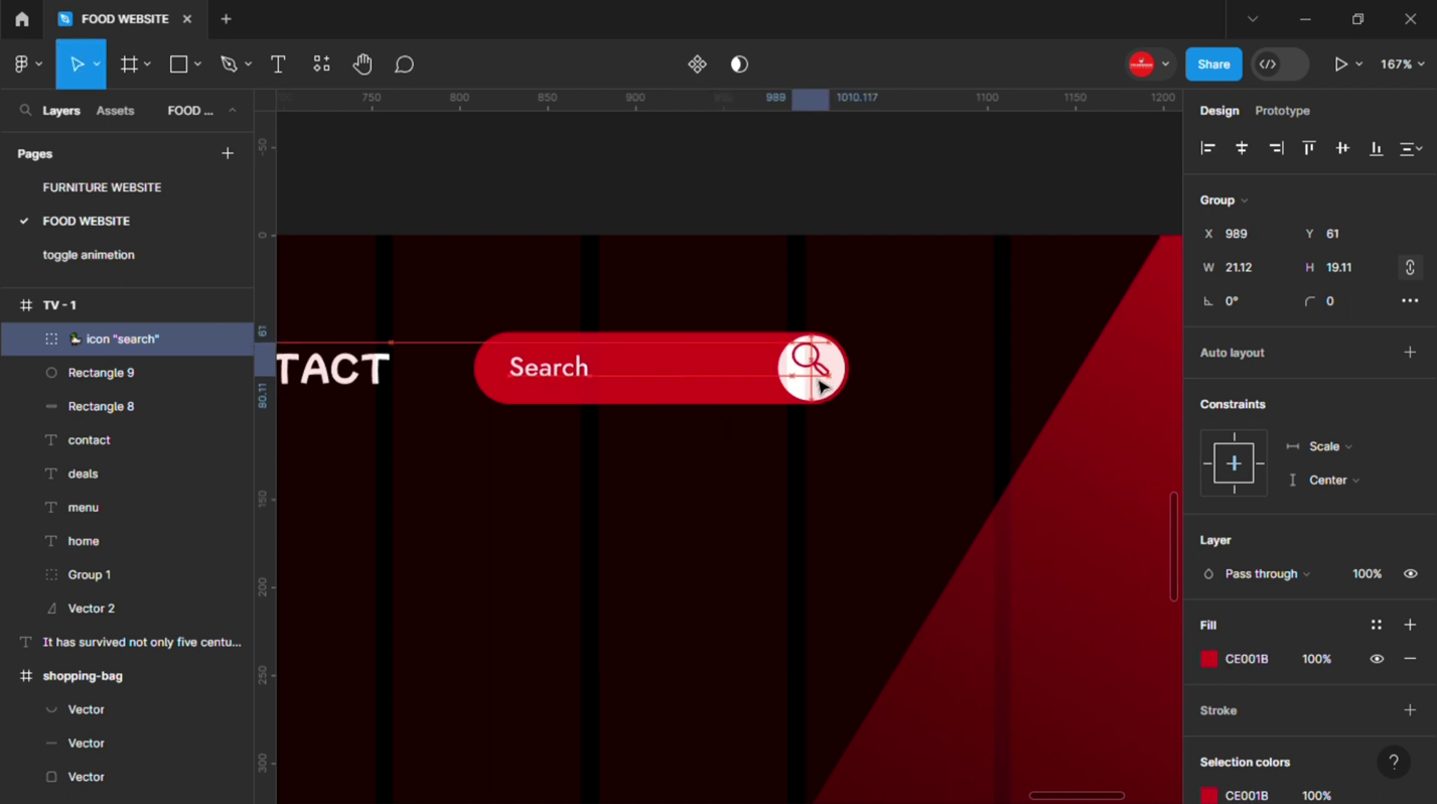
scroll(823, 390, "up", 1, "ctrl")
left_click(880, 367, "shift")
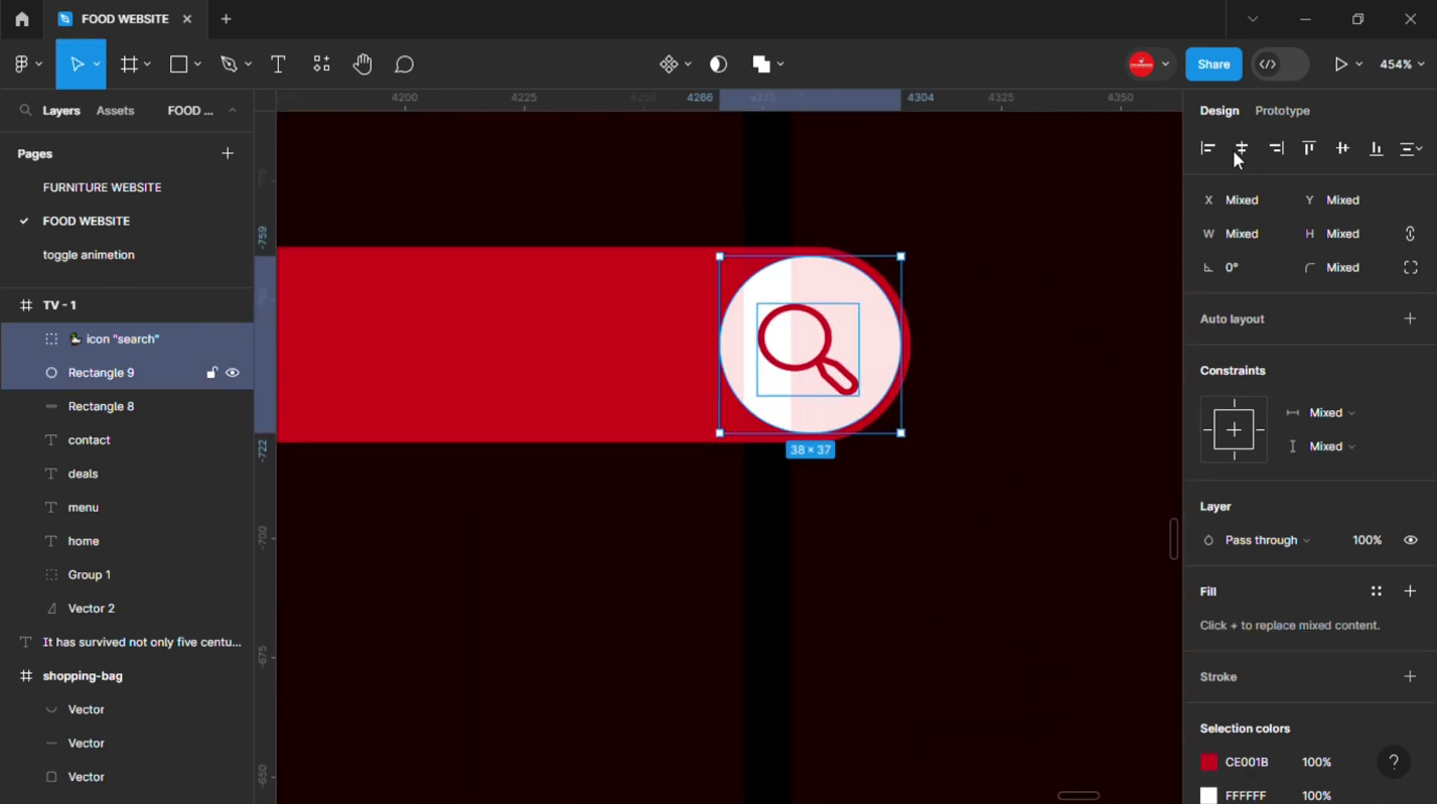
scroll(985, 425, "down", 2, "ctrl")
left_click(992, 426)
scroll(988, 432, "down", 2, "ctrl")
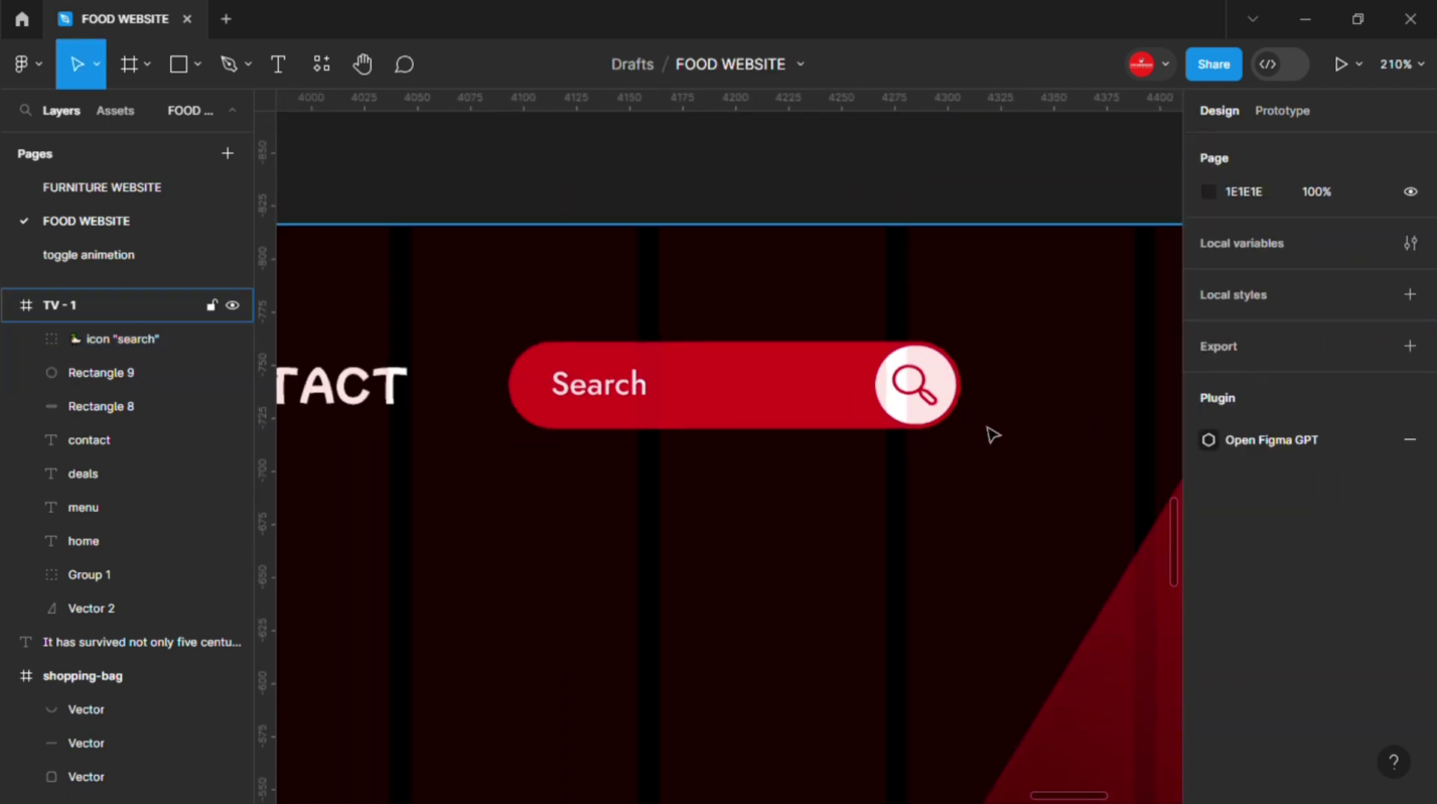
scroll(690, 432, "down", 3, "ctrl")
left_click(641, 419)
- Duplicate the Search bar and label to the right and start editing the copy's text
left_click(703, 424, "shift")
left_click_drag(704, 424, 1010, 421, "alt")
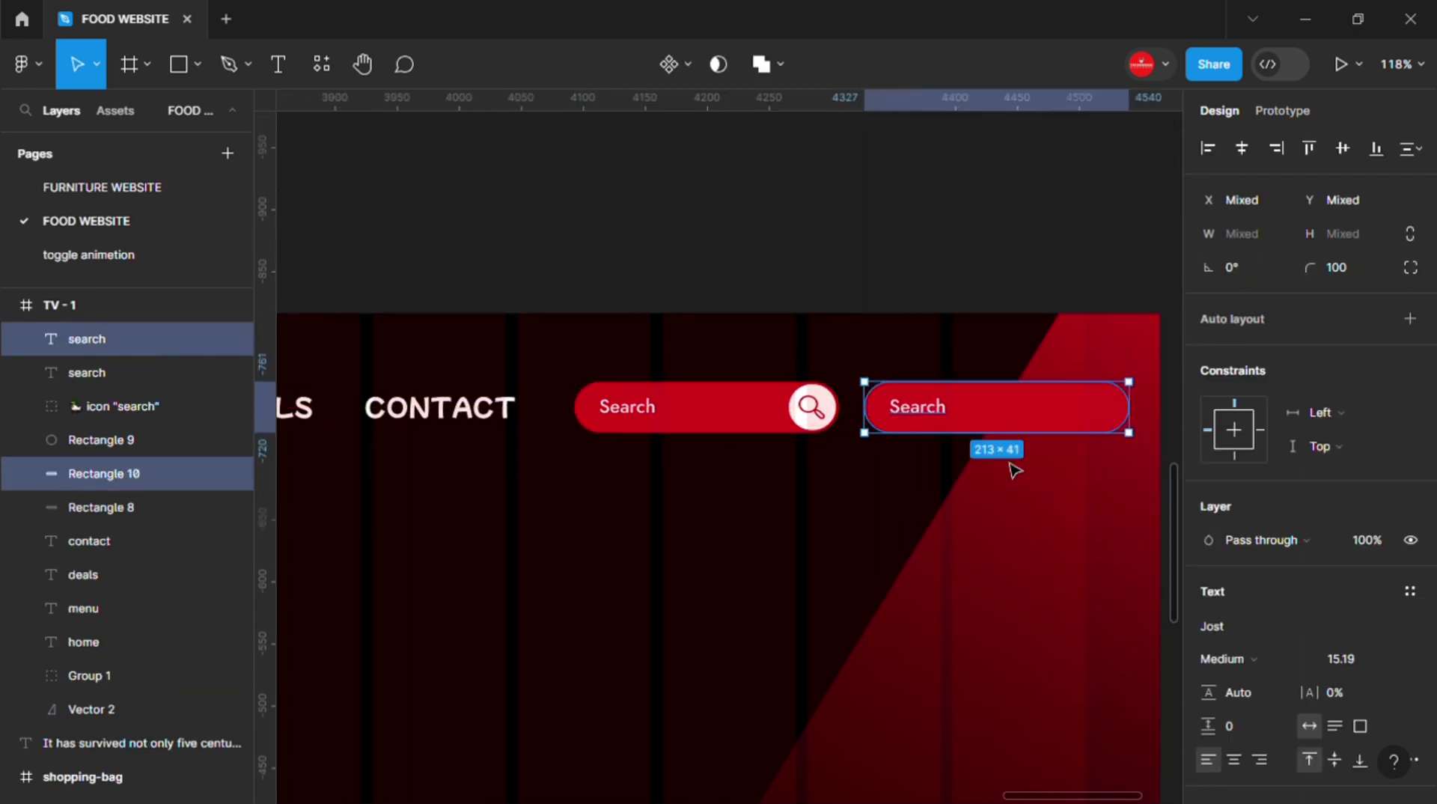
scroll(1011, 420, "right", 3)
left_click_drag(898, 420, 894, 419)
left_click(823, 400)
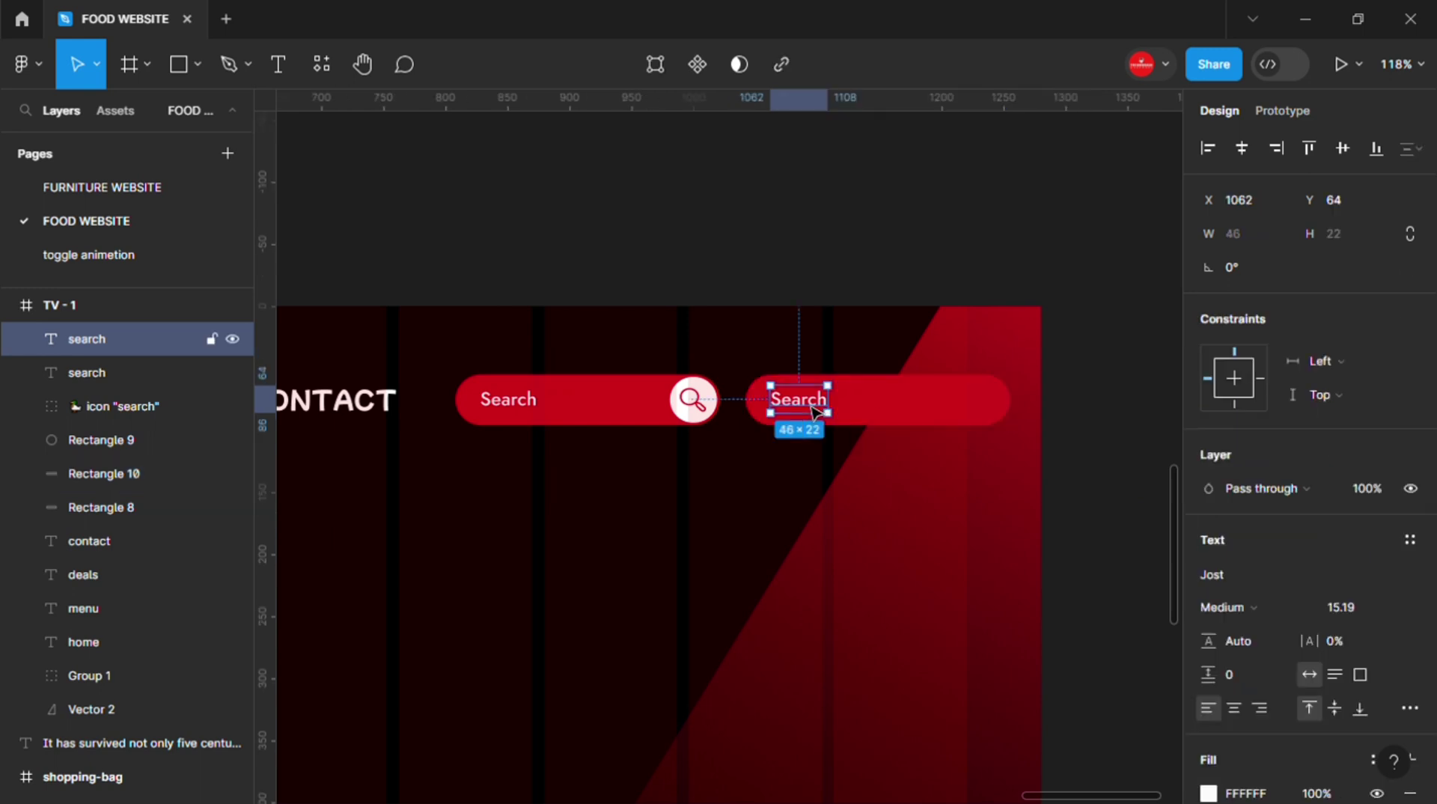
double_click(815, 408)
type("Add To Car")
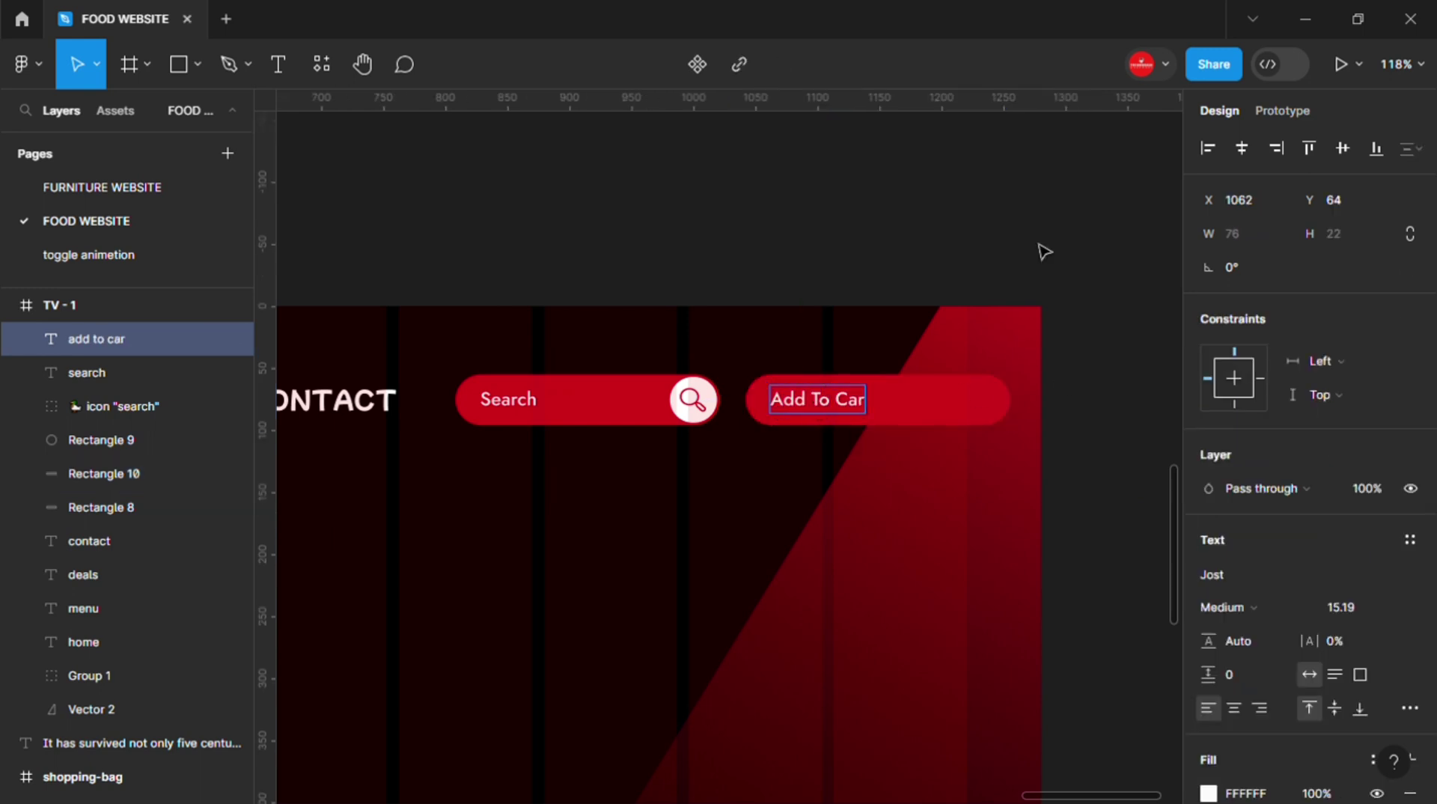
- Narrow the copied bar and centre its label horizontally and vertically
scroll(979, 371, "up", 1, "ctrl")
left_click(1003, 421)
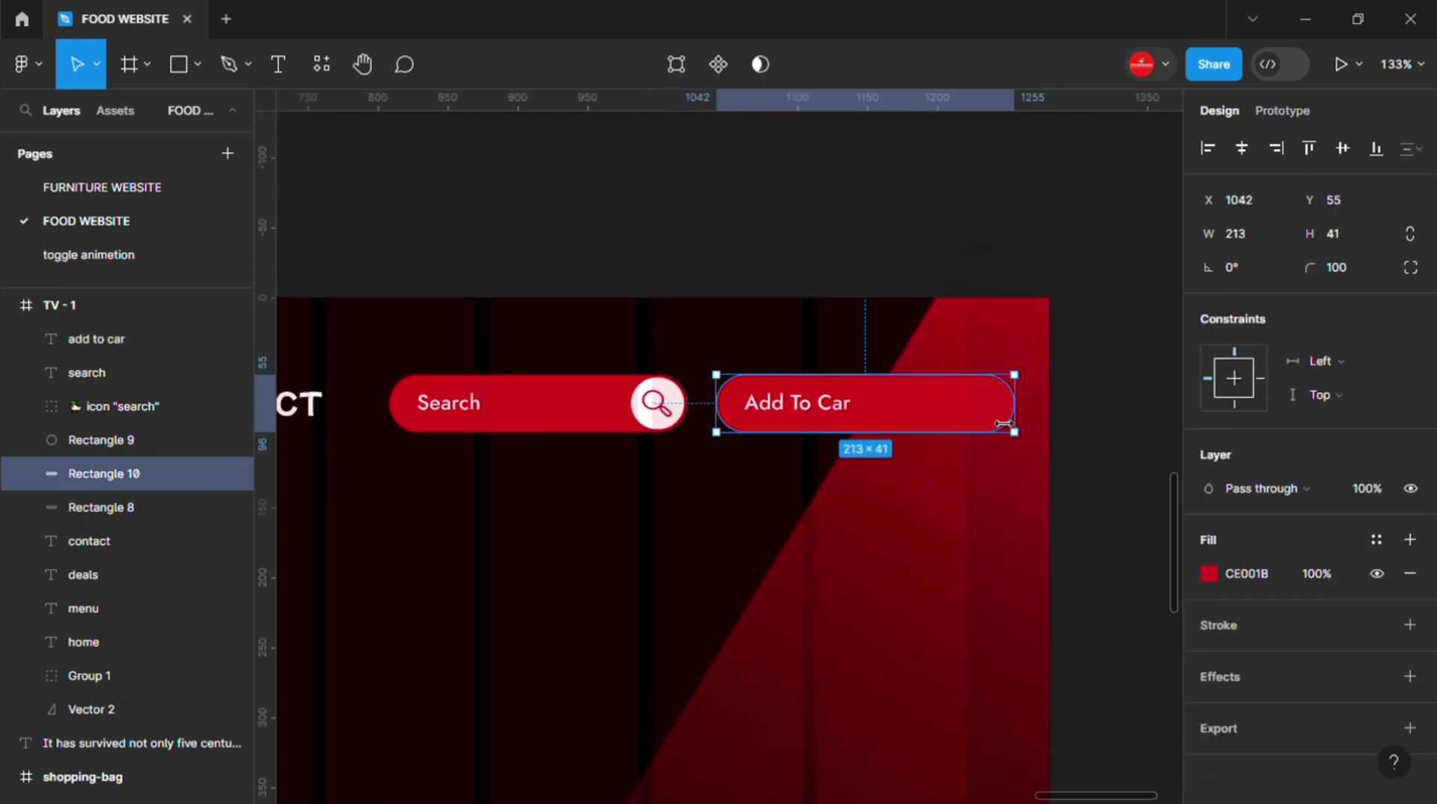
left_click_drag(1013, 421, 911, 421)
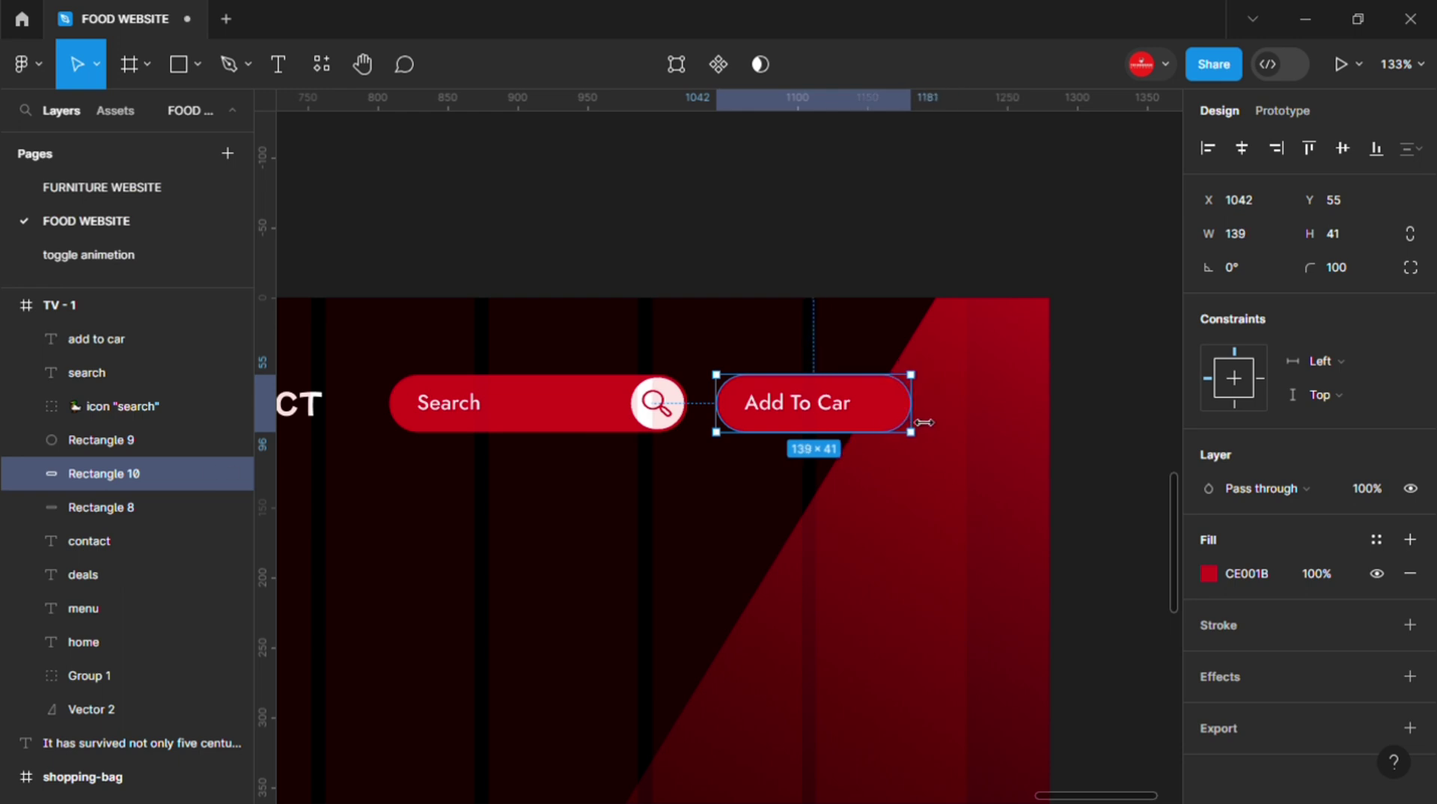
left_click(868, 415, "shift")
left_click(1241, 147)
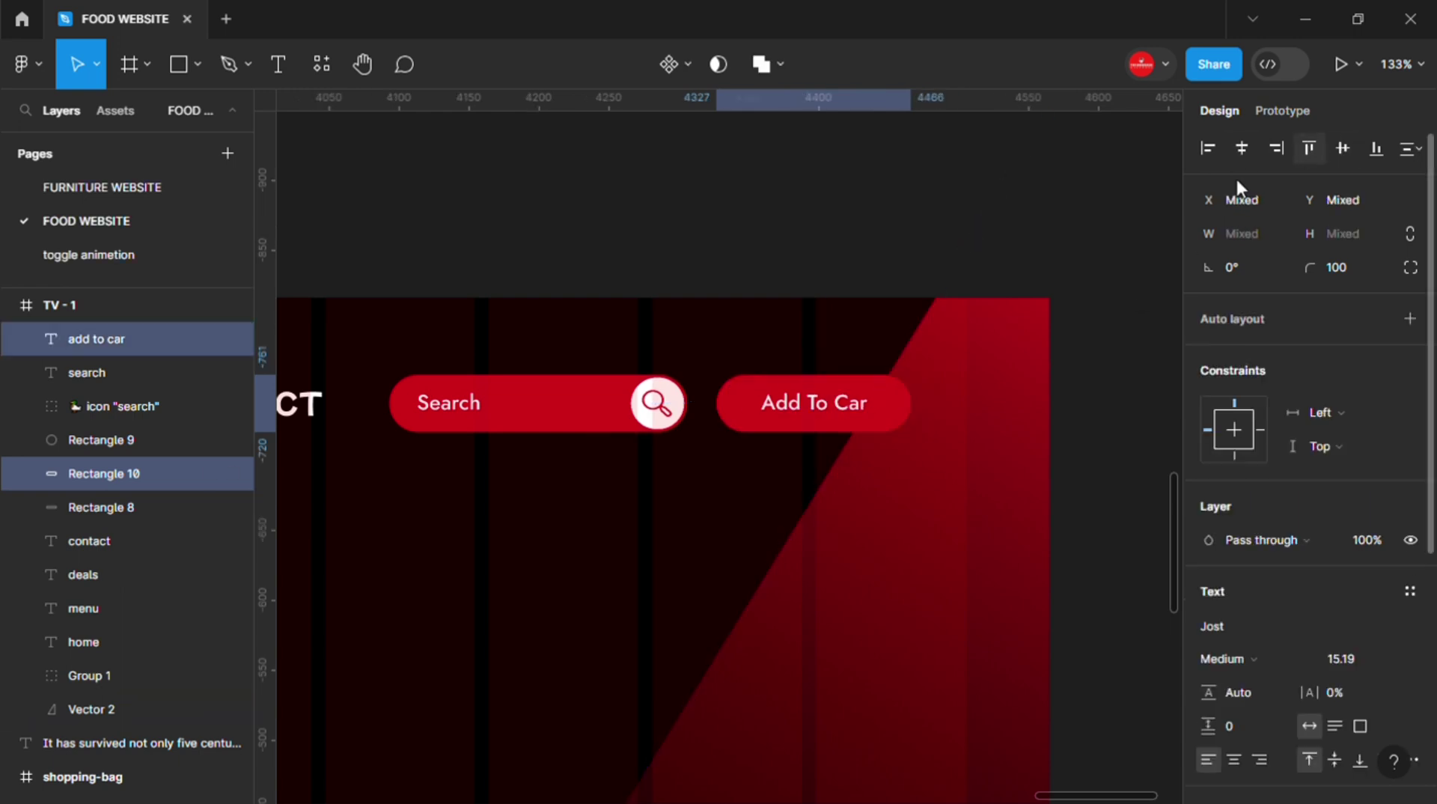
left_click(1308, 147)
left_click(814, 402)
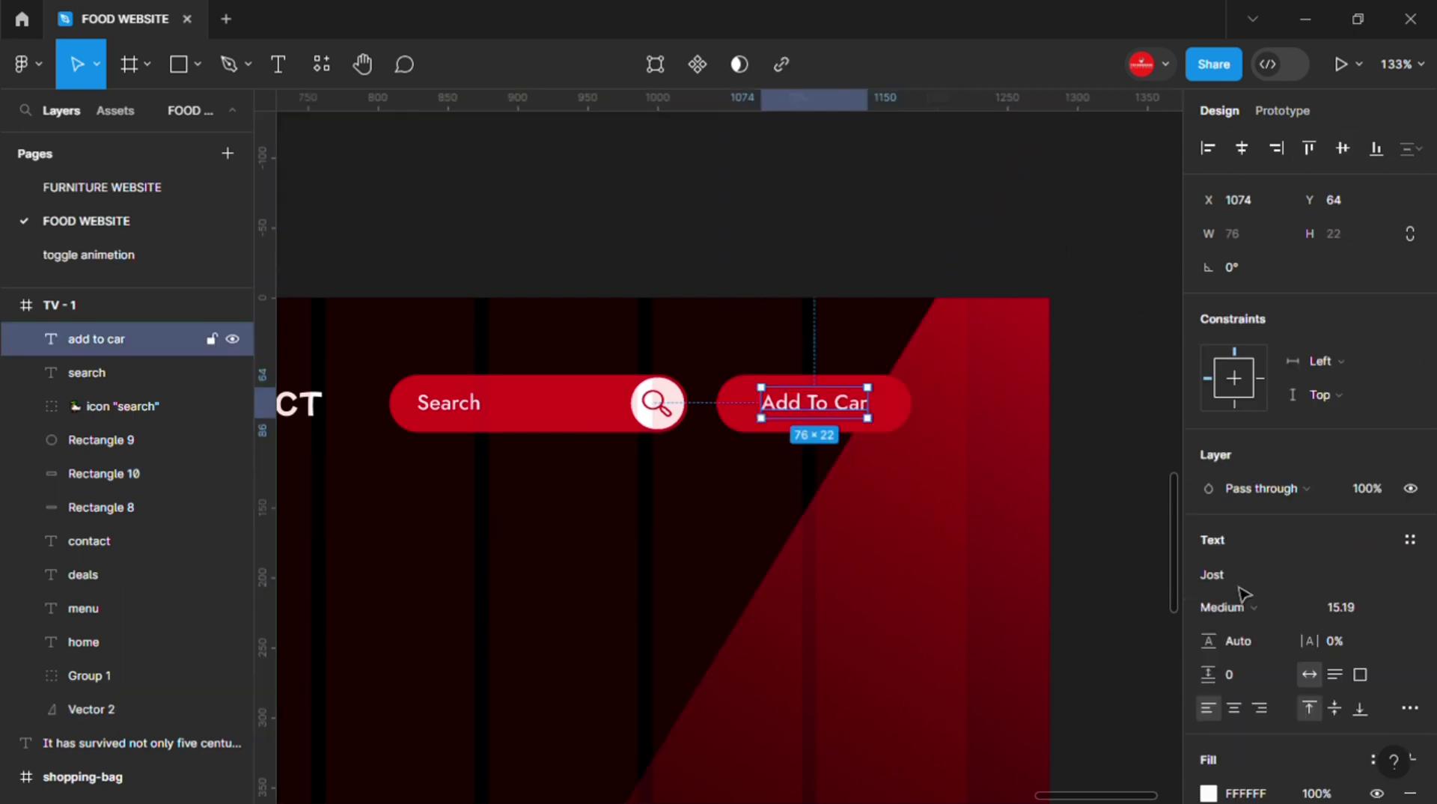
- Finish the 'Add To Cart' label and widen the button to 161 × 41
double_click(836, 411)
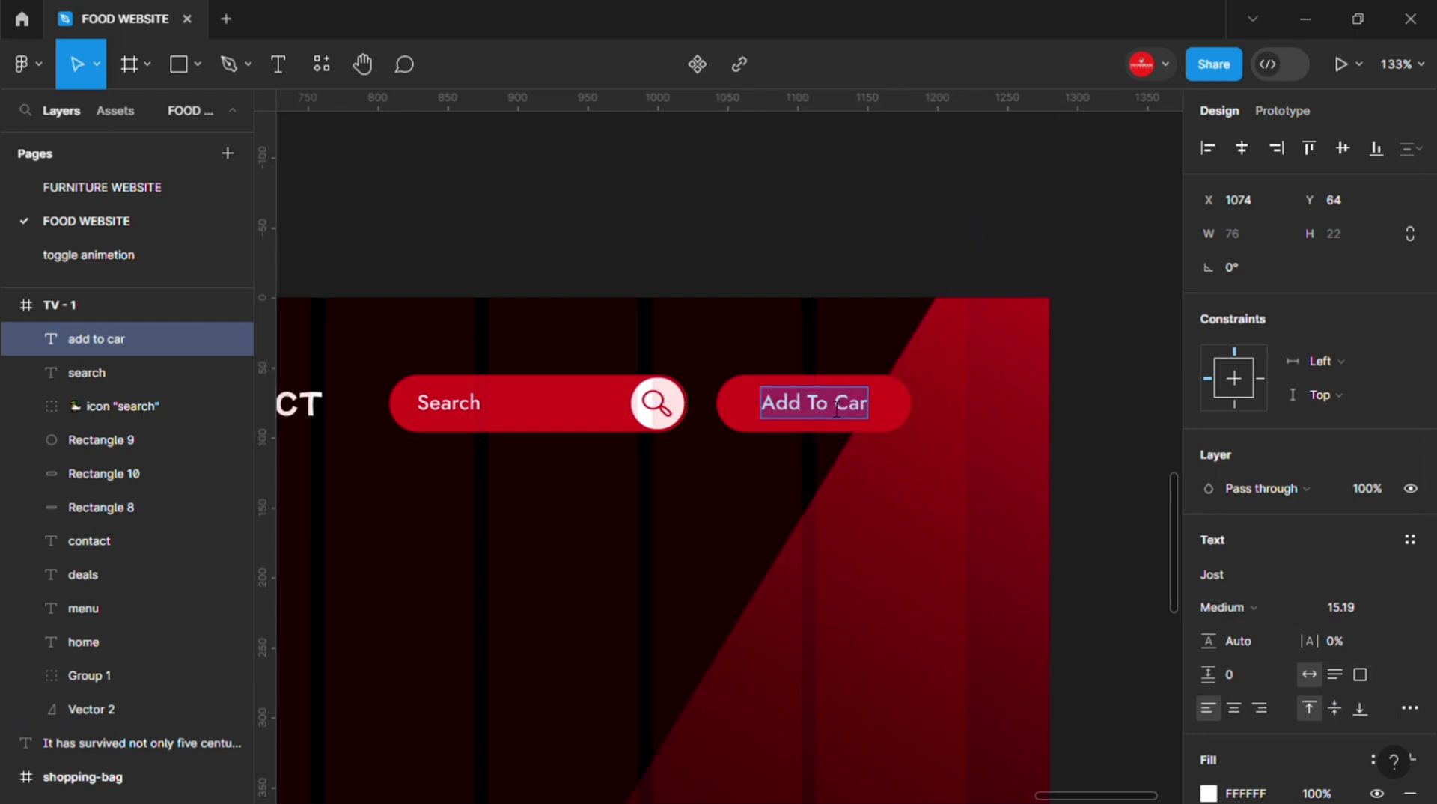
key("Escape")
scroll(908, 366, "up", 2)
left_click(724, 436, "shift")
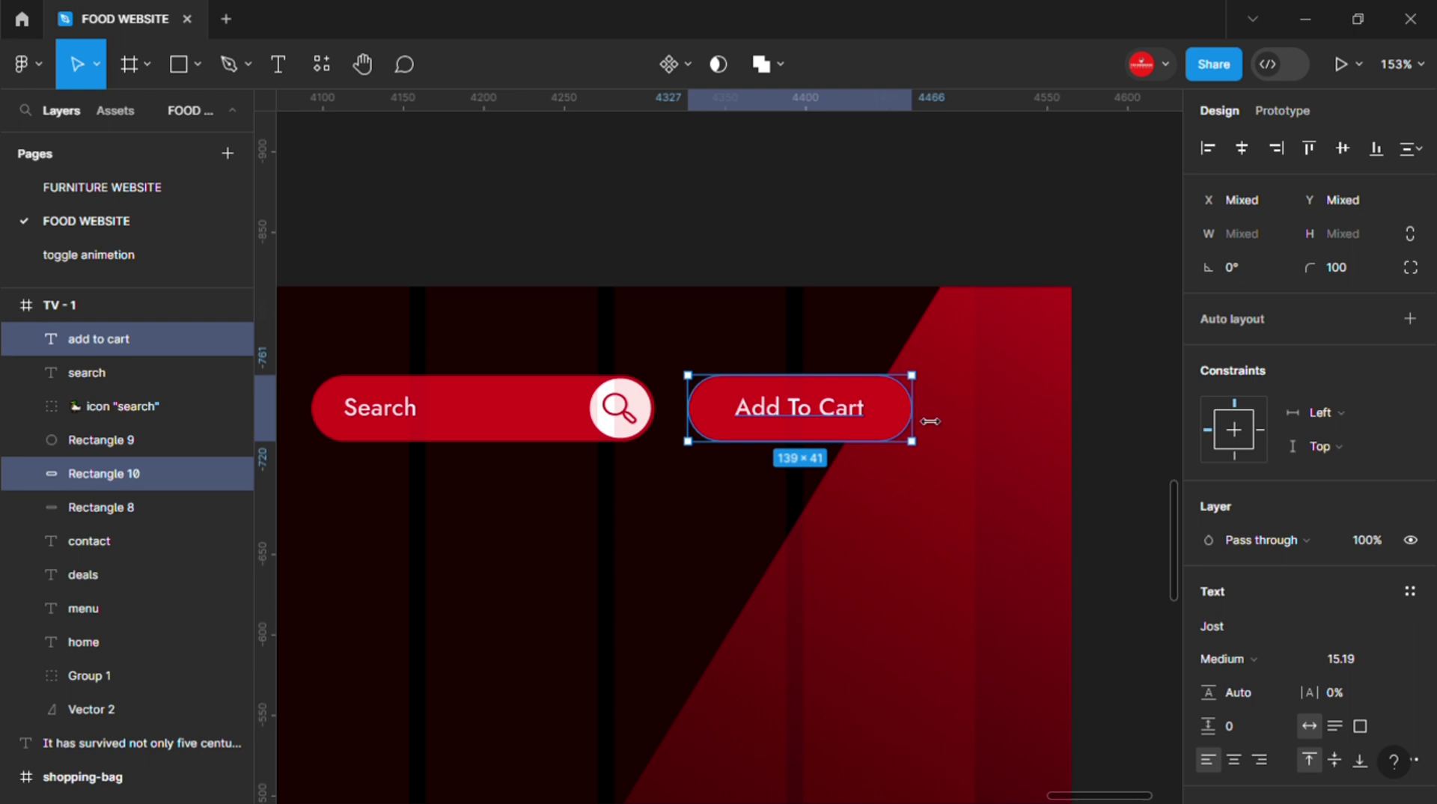
left_click_drag(930, 421, 965, 421)
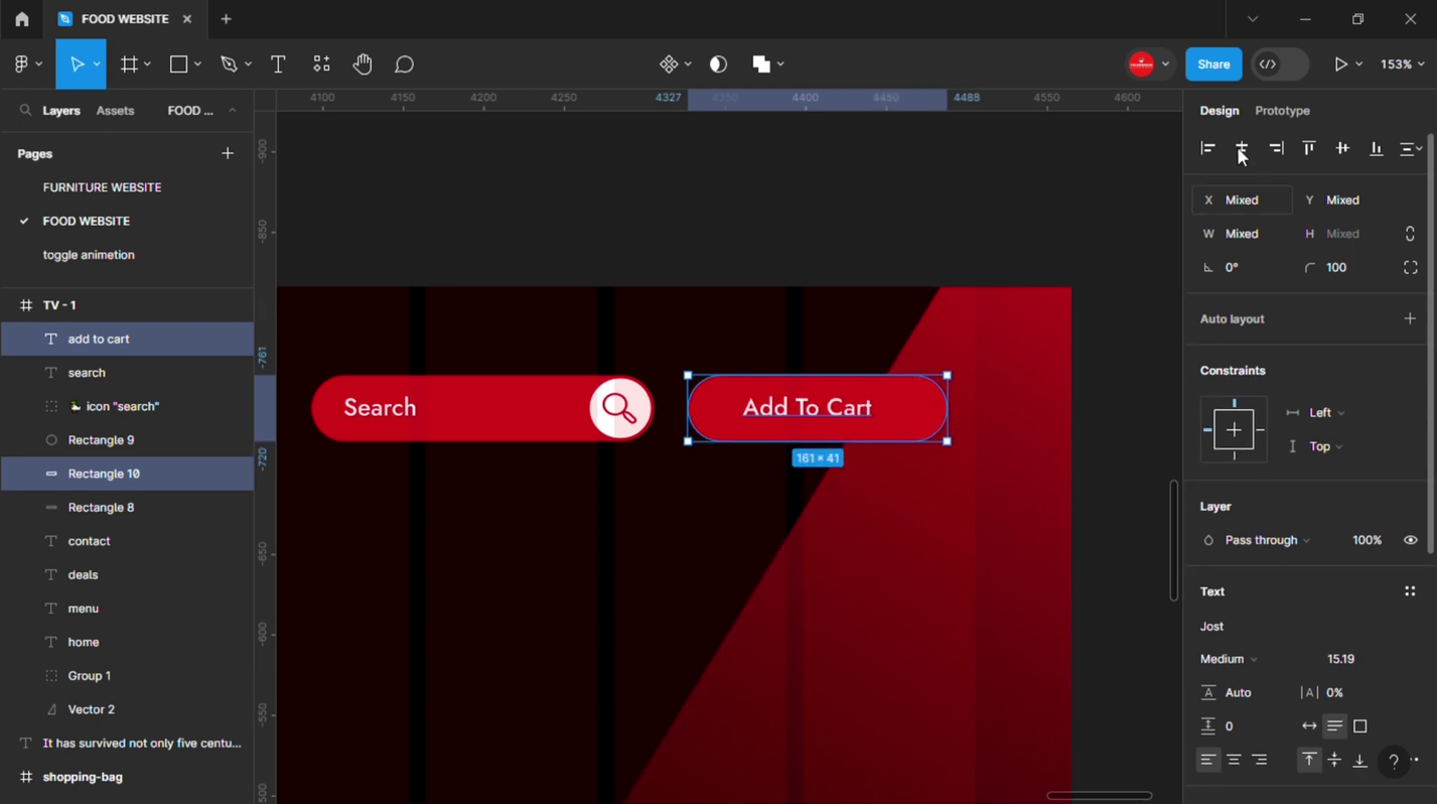
left_click(861, 374, "shift")
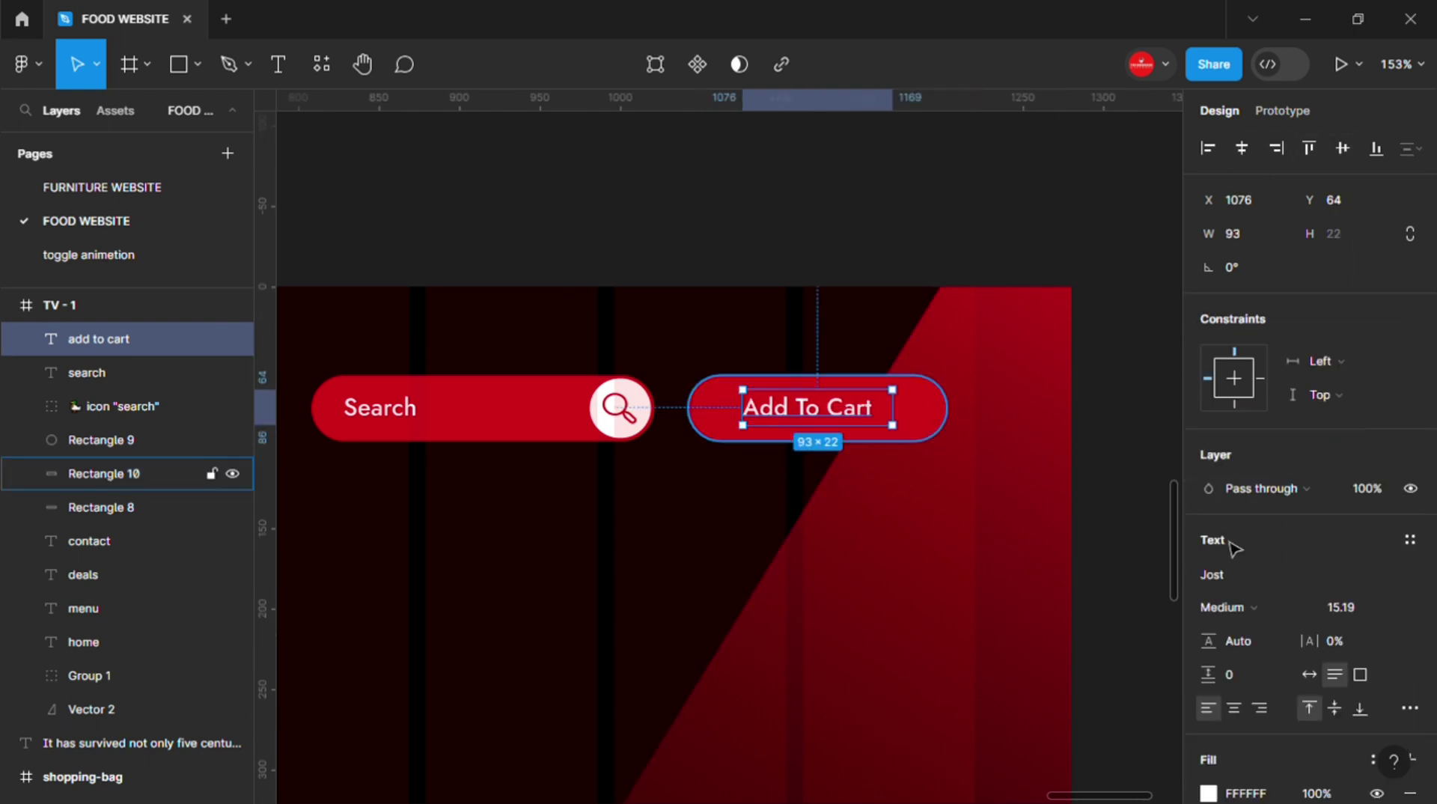
left_click(149, 473, "shift")
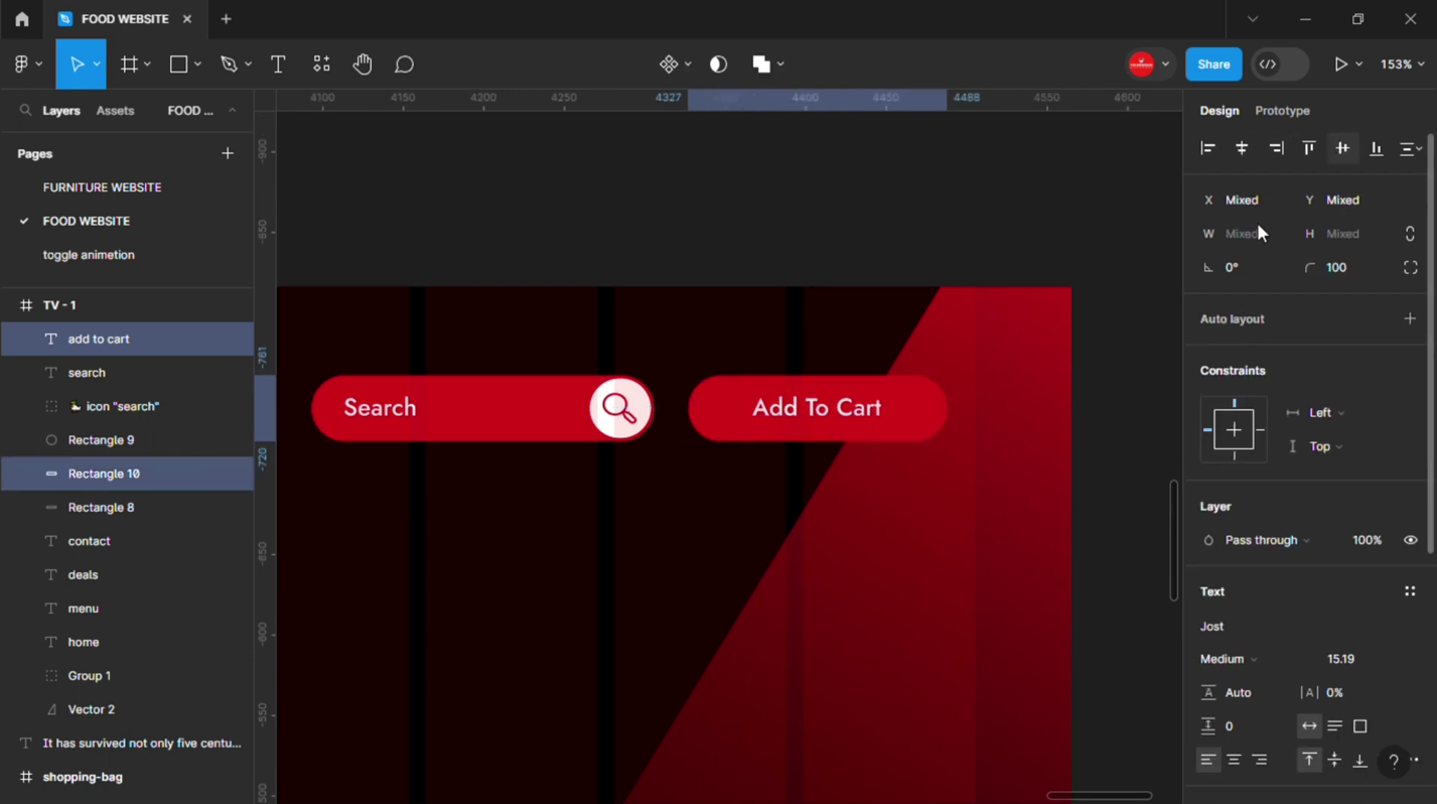
scroll(988, 494, "down", 3, "ctrl")
left_click(887, 573)
scroll(823, 584, "down", 5)
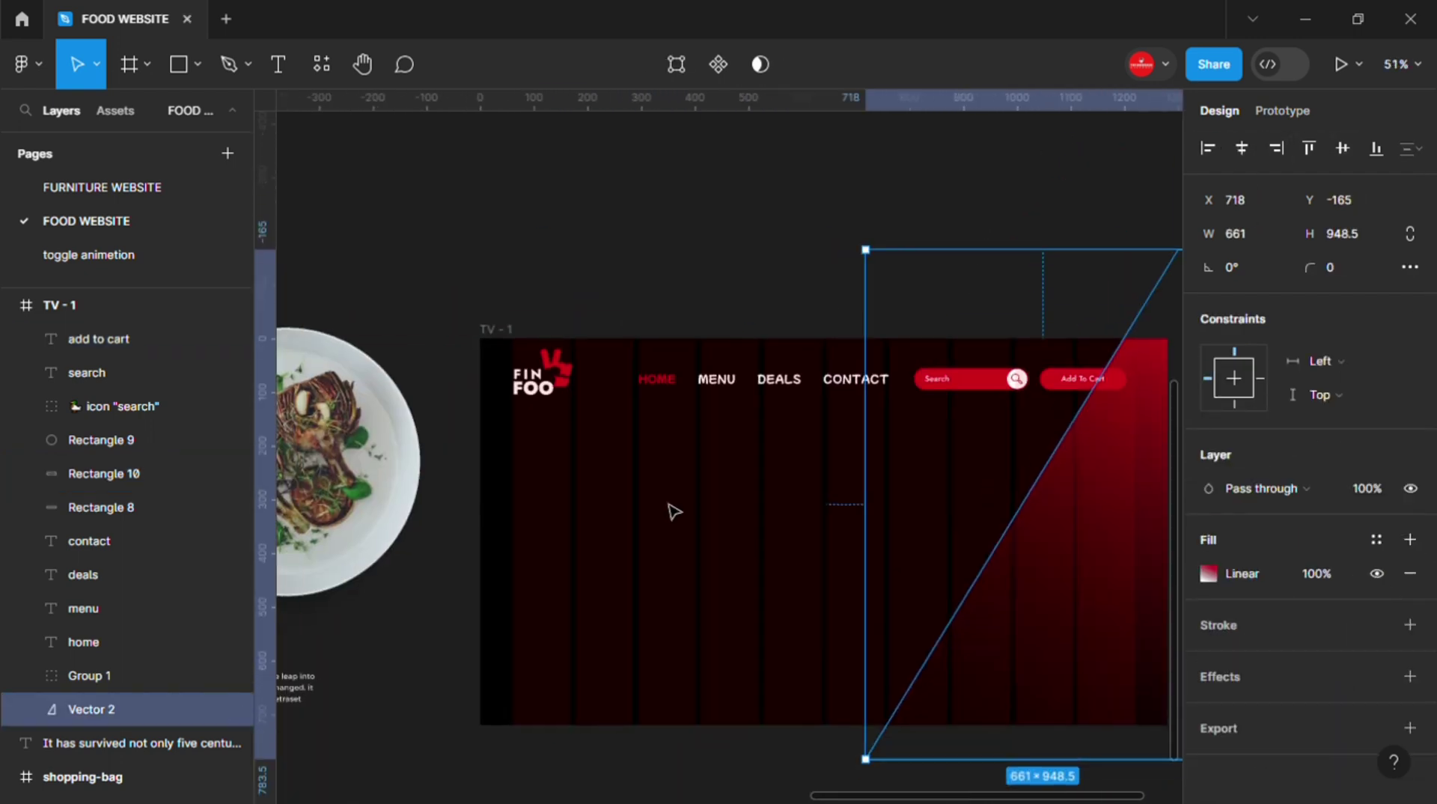
- Cut and paste the 500×500 Ellipse 1 plate into TV - 1, placing it on the right
left_click(389, 464)
key("ctrl+x")
key("ctrl+v")
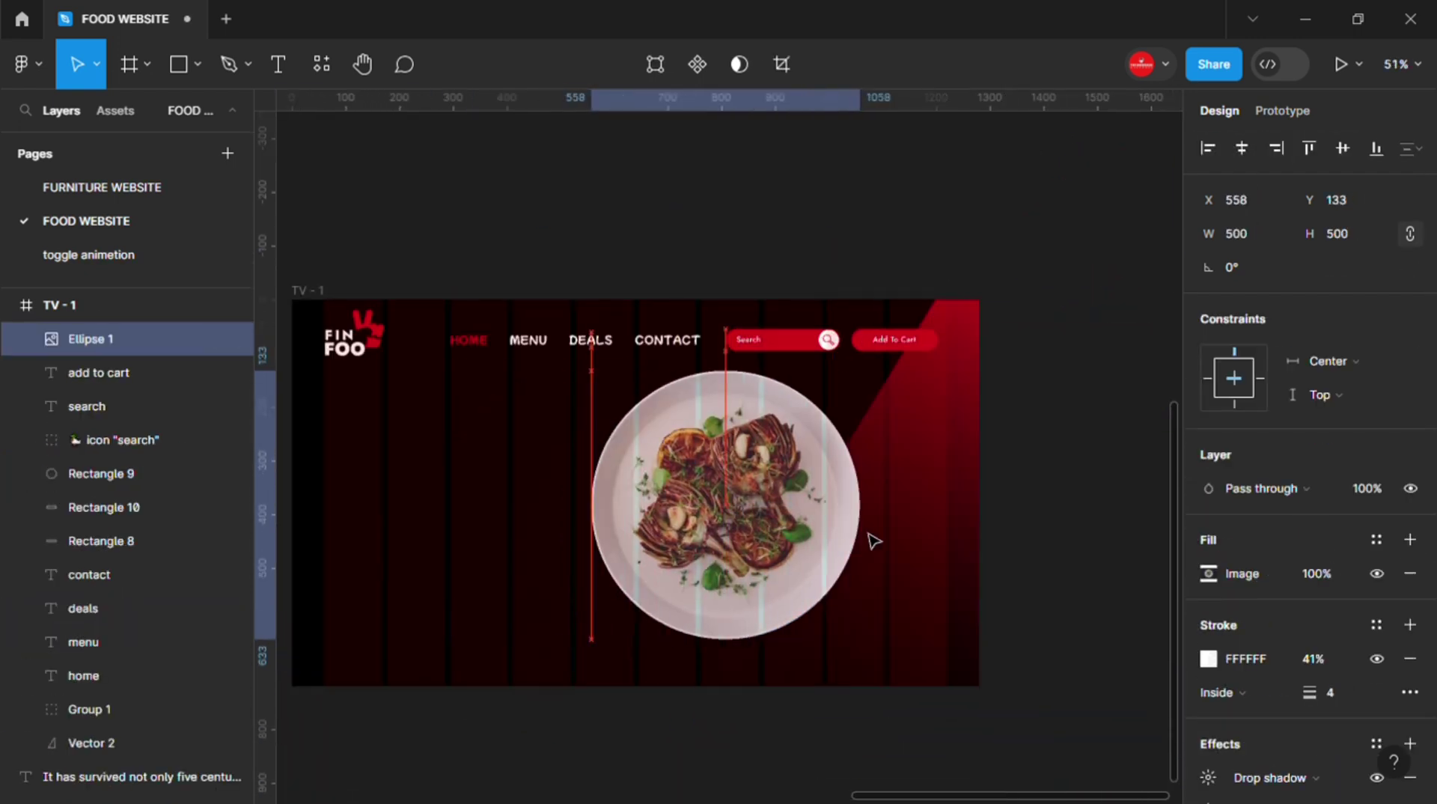
left_click_drag(764, 542, 921, 548)
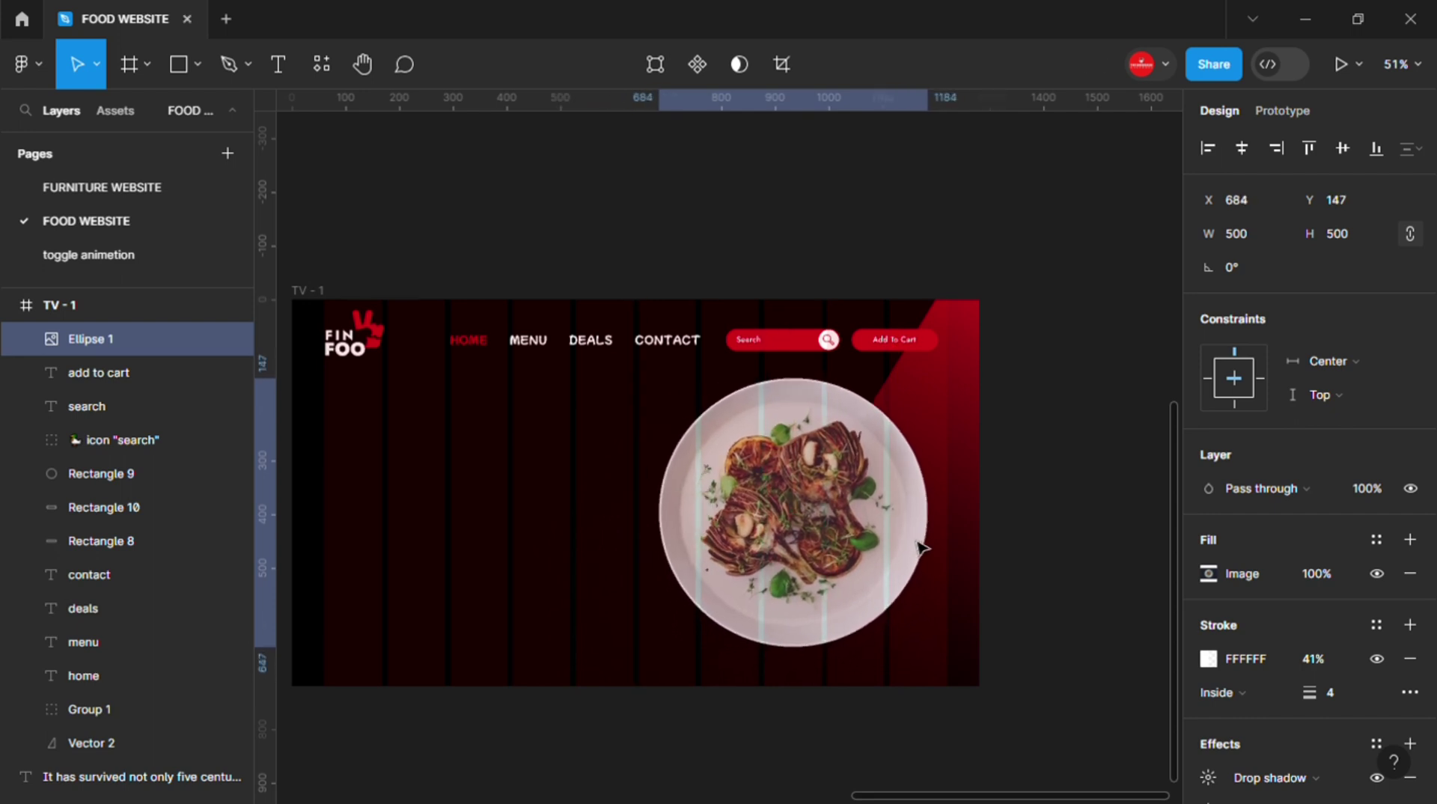
left_click(1114, 545)
scroll(795, 516, "down", 2)
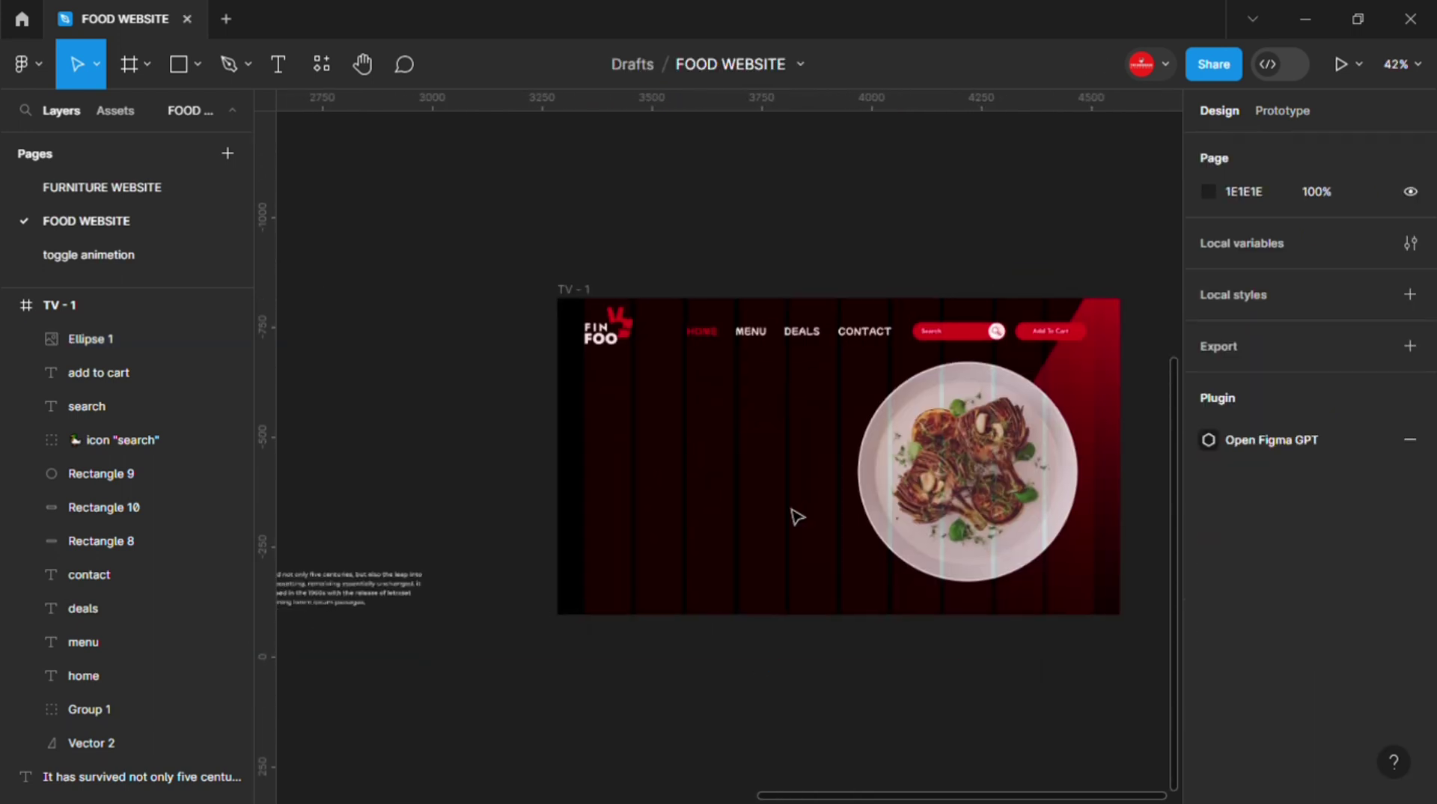
scroll(804, 458, "down", 1)
scroll(804, 458, "left", 2)
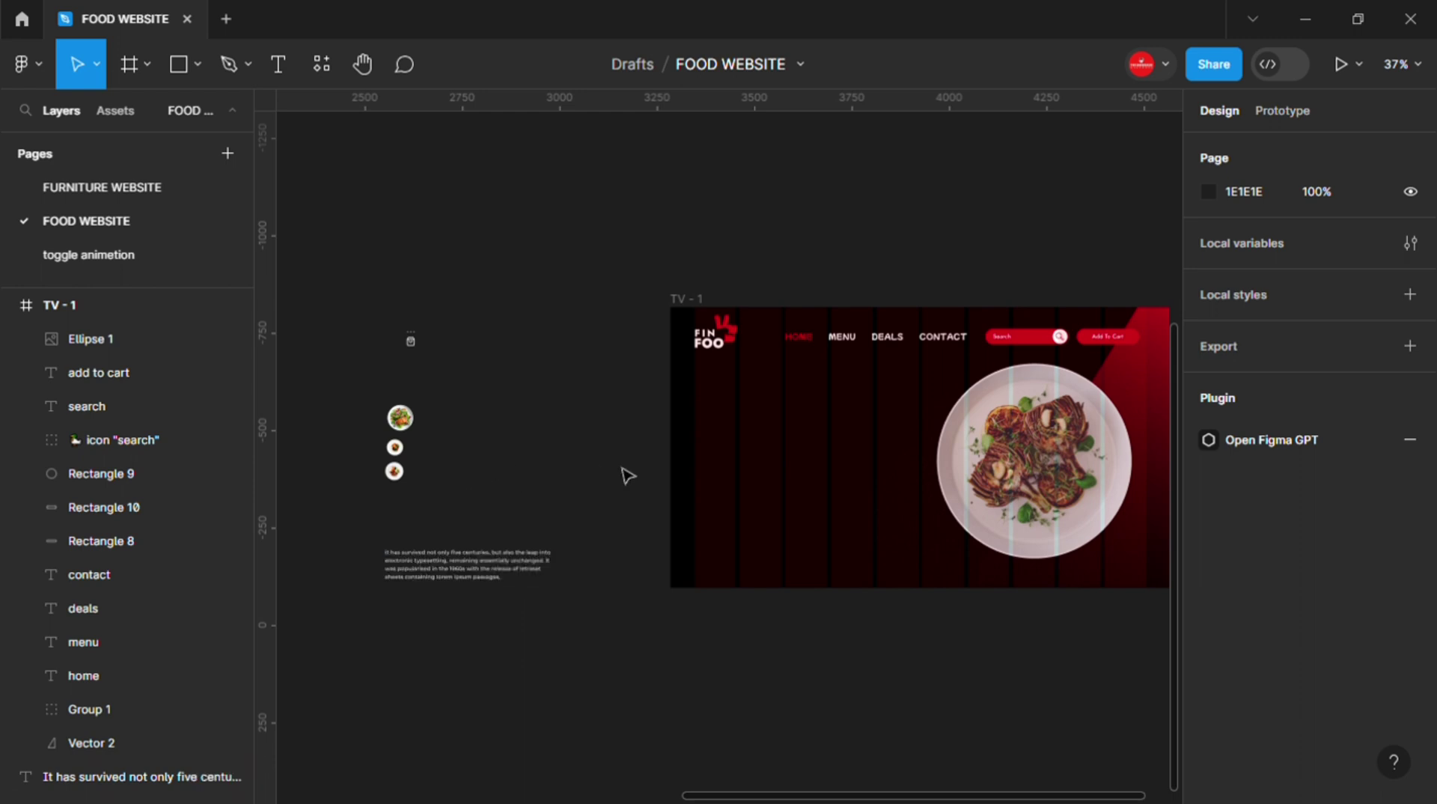
- Copy the MENU label down into the hero as the starting text for the headline
key("t")
key("v")
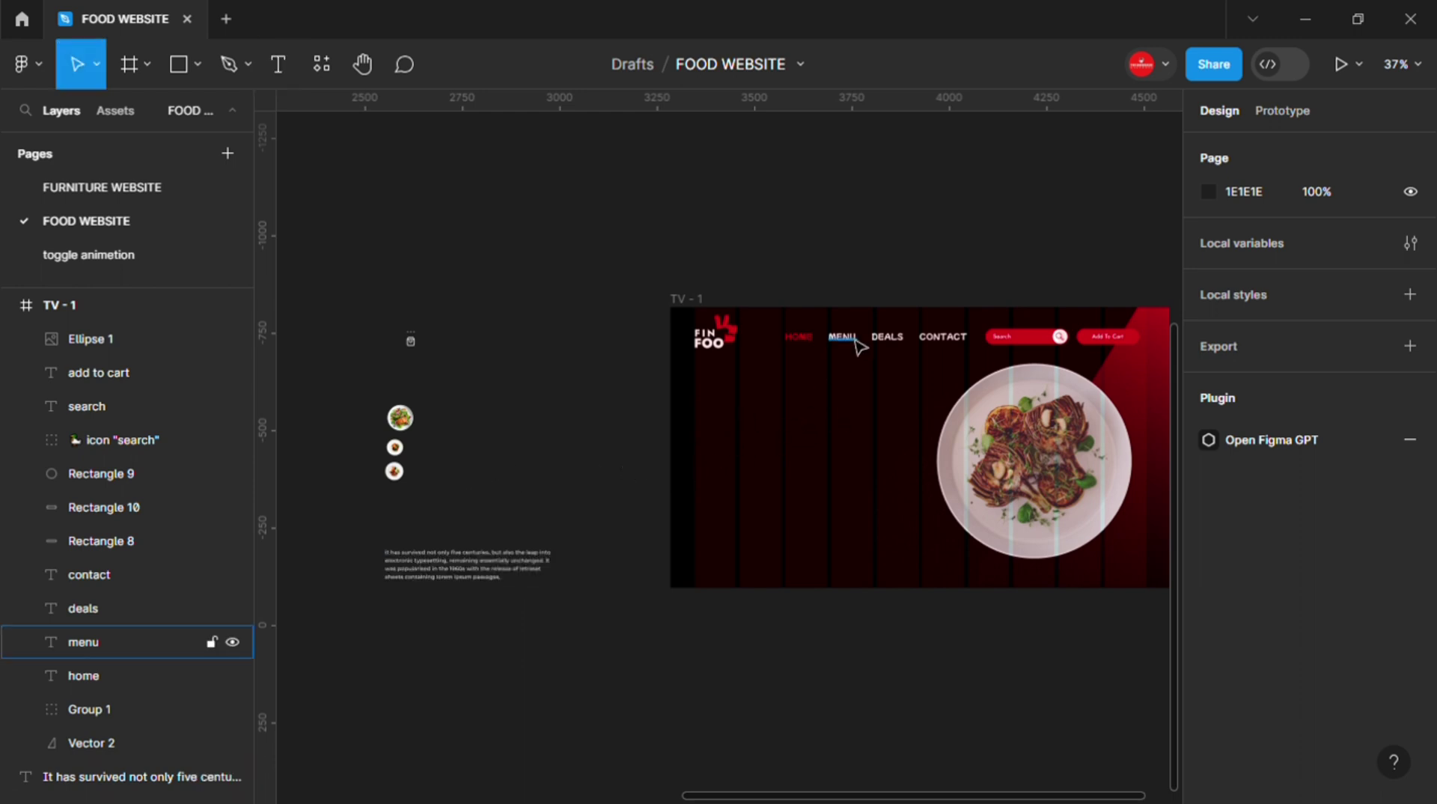
left_click(853, 341)
left_click_drag(853, 348, 807, 427)
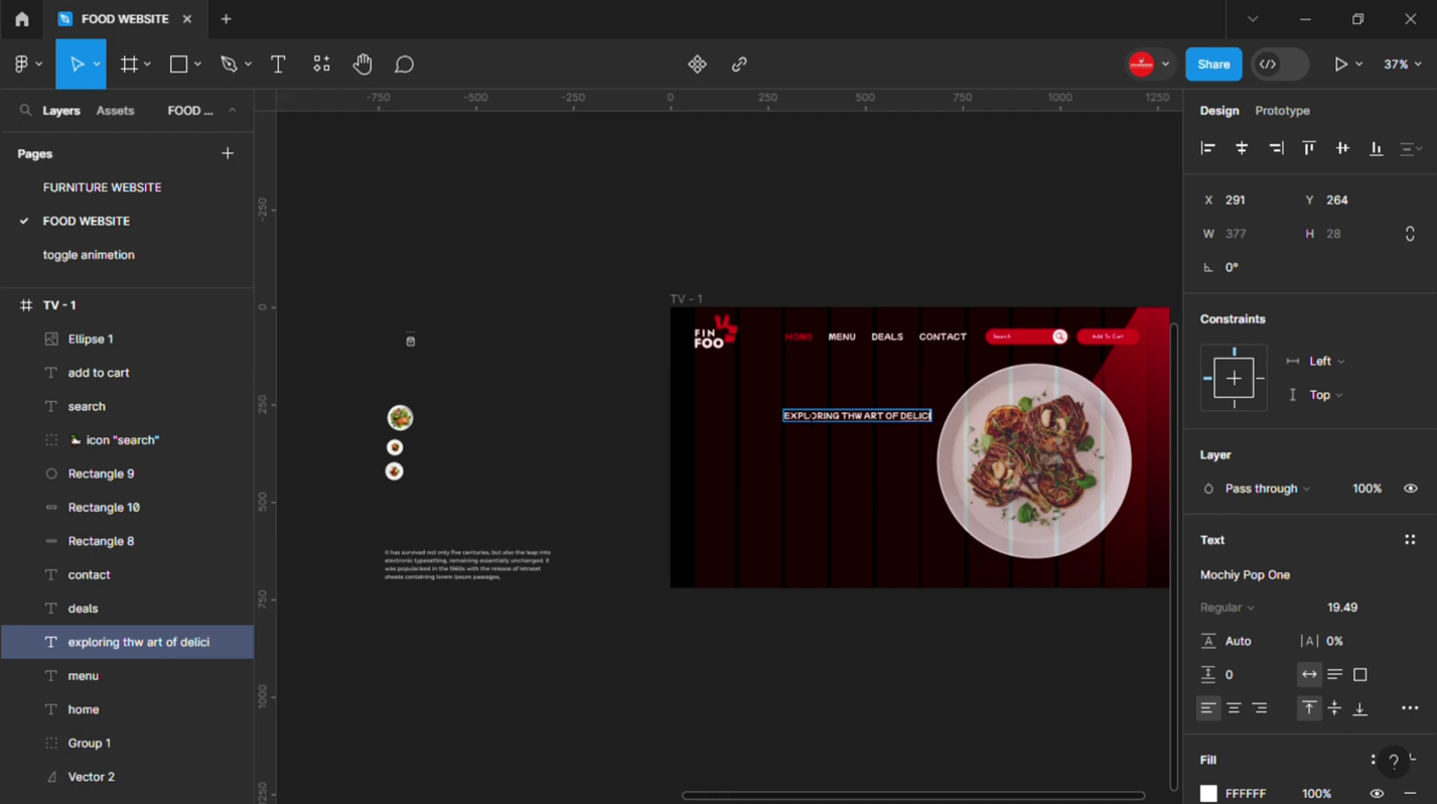
- Move the headline toward the frame's left edge and set its font size to 64
scroll(835, 419, "up", 2)
mouse_move(835, 420)
left_mouse_down()
mouse_move(720, 429)
mouse_move(744, 423)
mouse_move(787, 501)
left_mouse_up()
left_click(1388, 606)
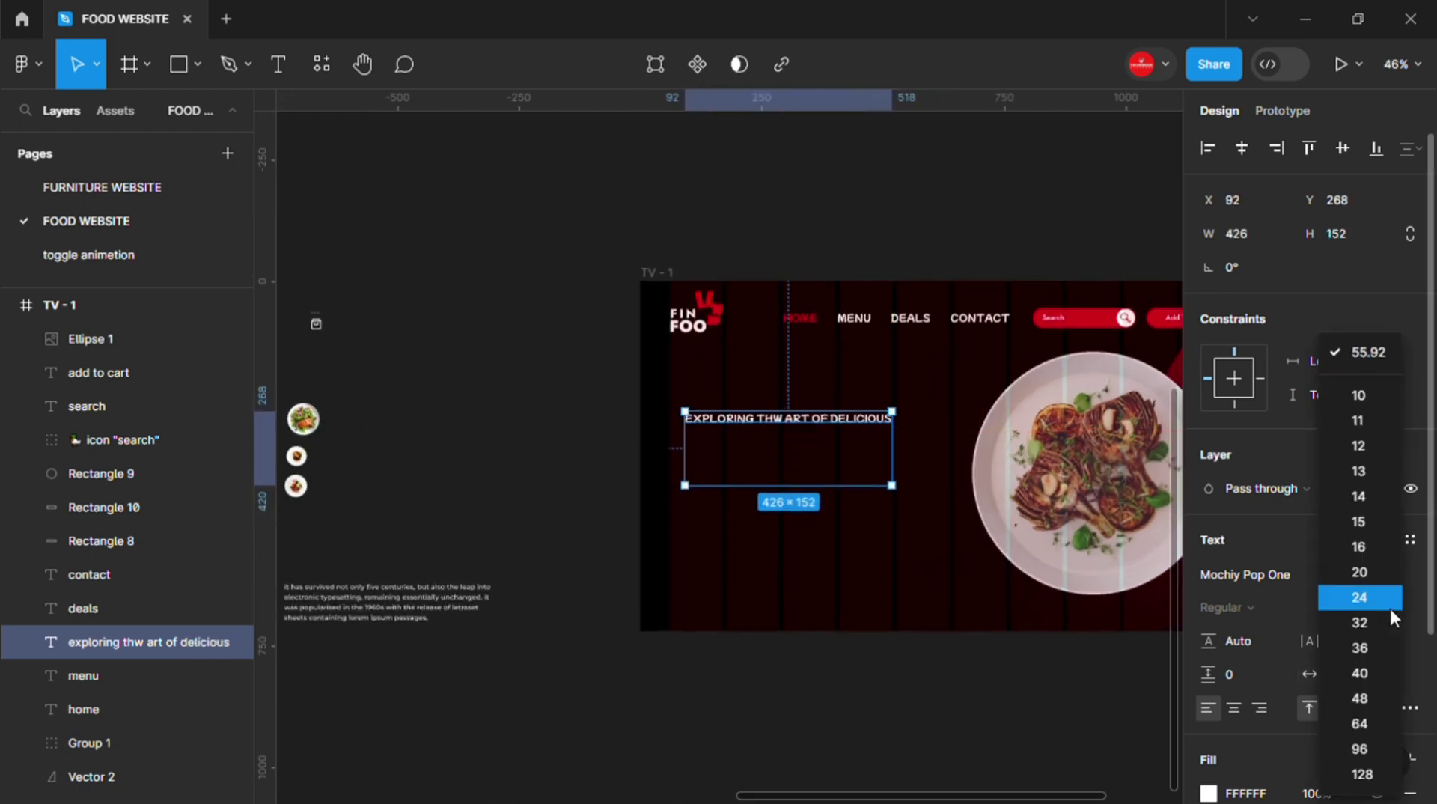
left_click(1388, 609)
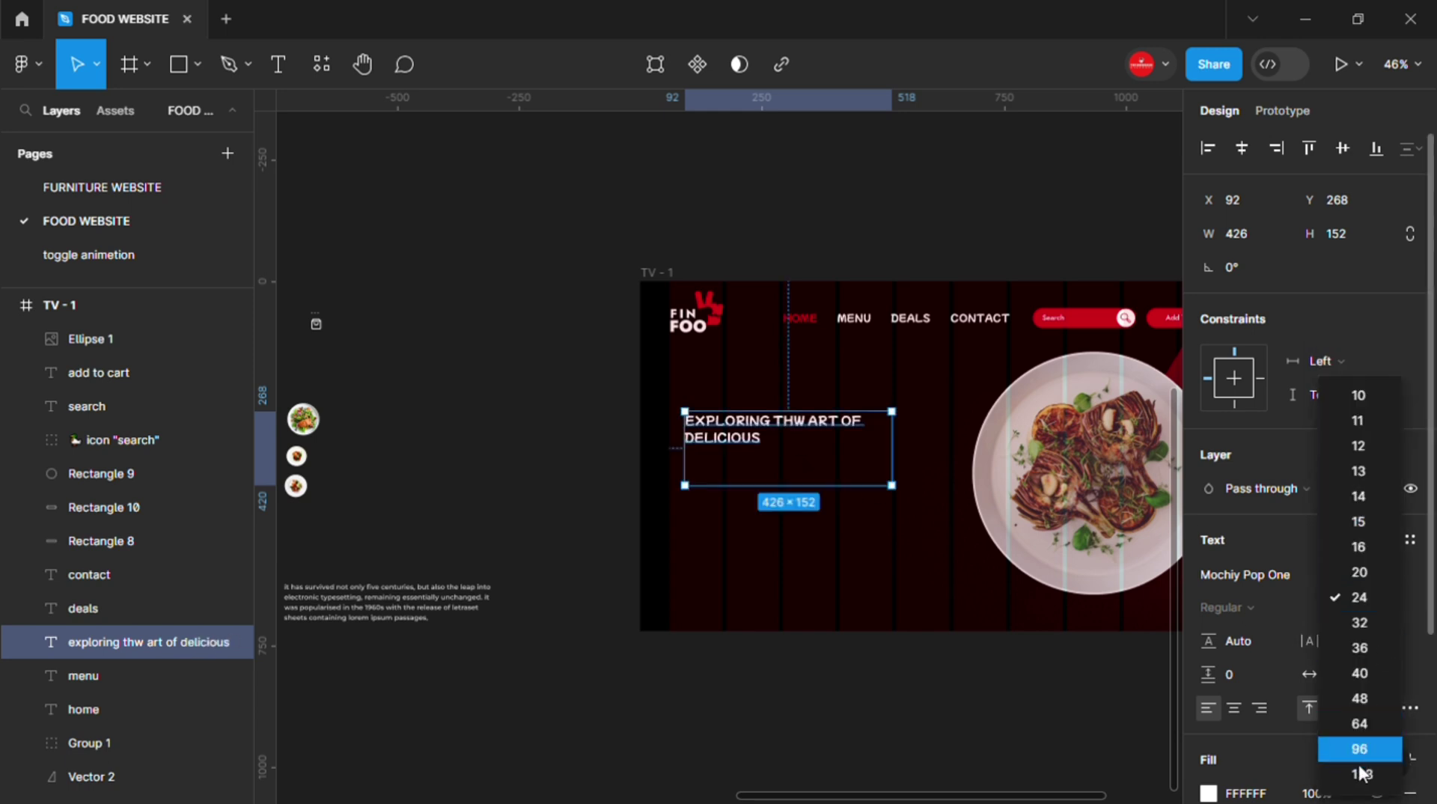
left_click(1354, 748)
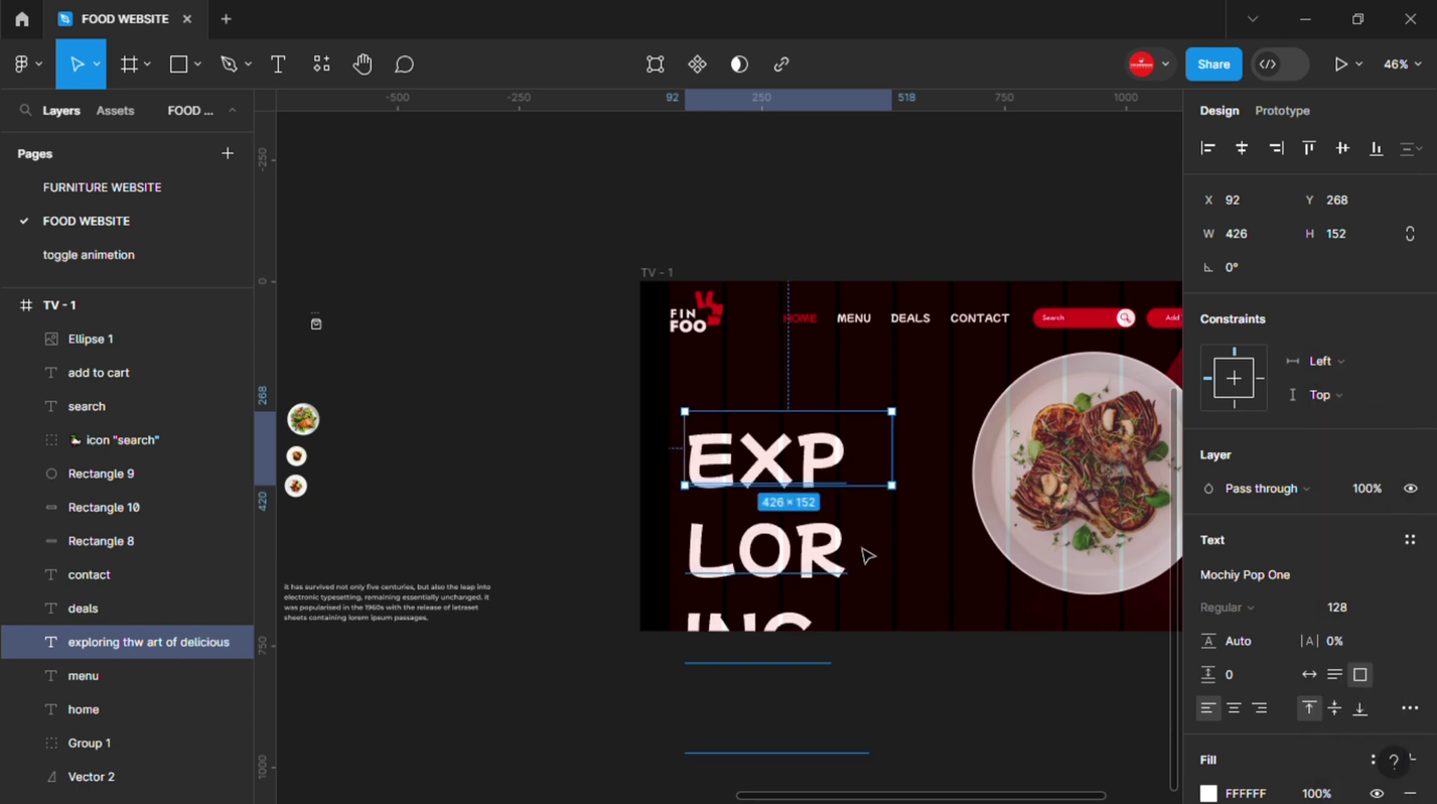
left_click(1389, 610)
left_click(1359, 580)
left_click(1390, 607)
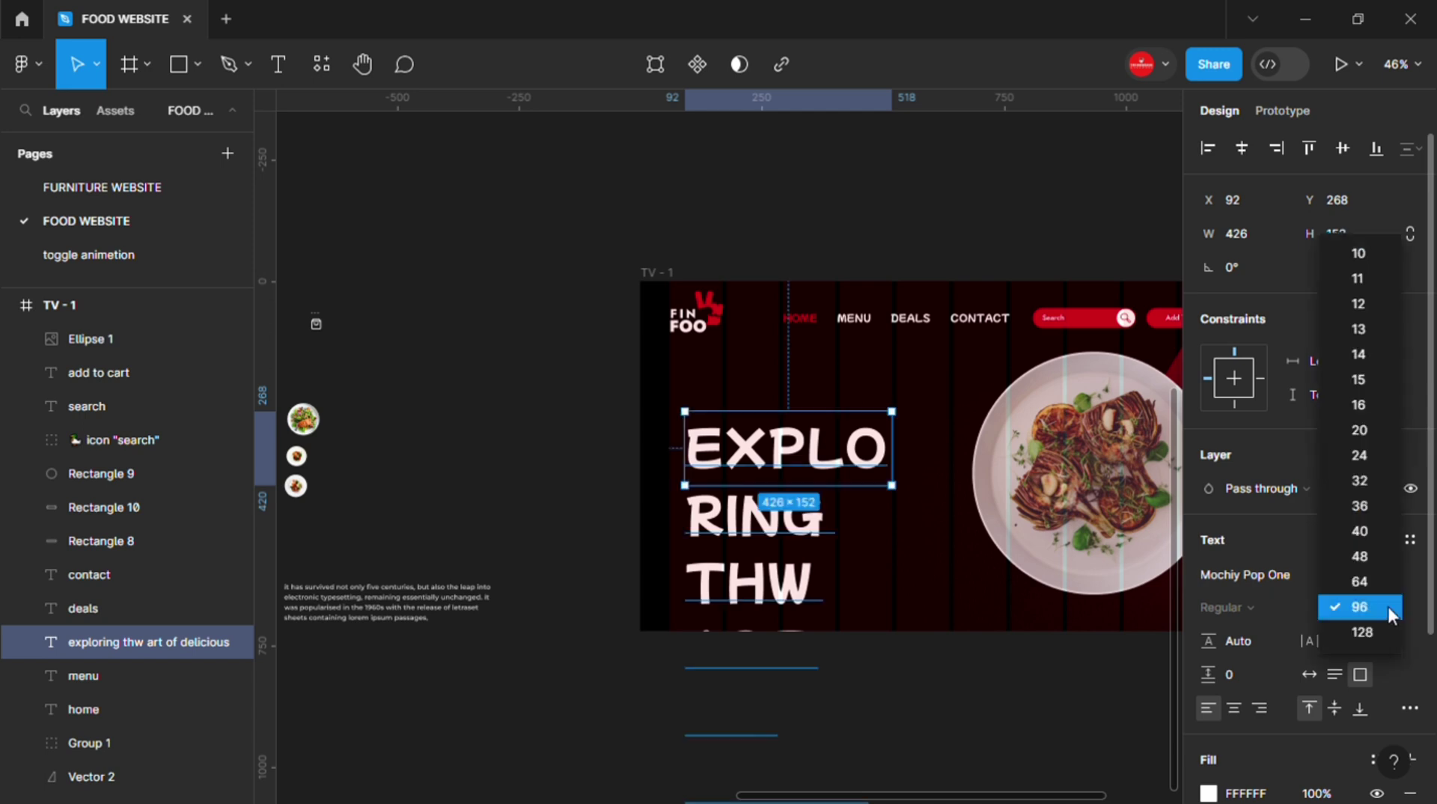
left_click(1363, 583)
scroll(790, 511, "up", 2, "ctrl")
mouse_move(932, 442)
left_mouse_down()
mouse_move(1080, 430)
mouse_move(928, 445)
left_mouse_up()
- Scale the headline to 54.13, switch it to title case, and rewrap it over three lines
key("k")
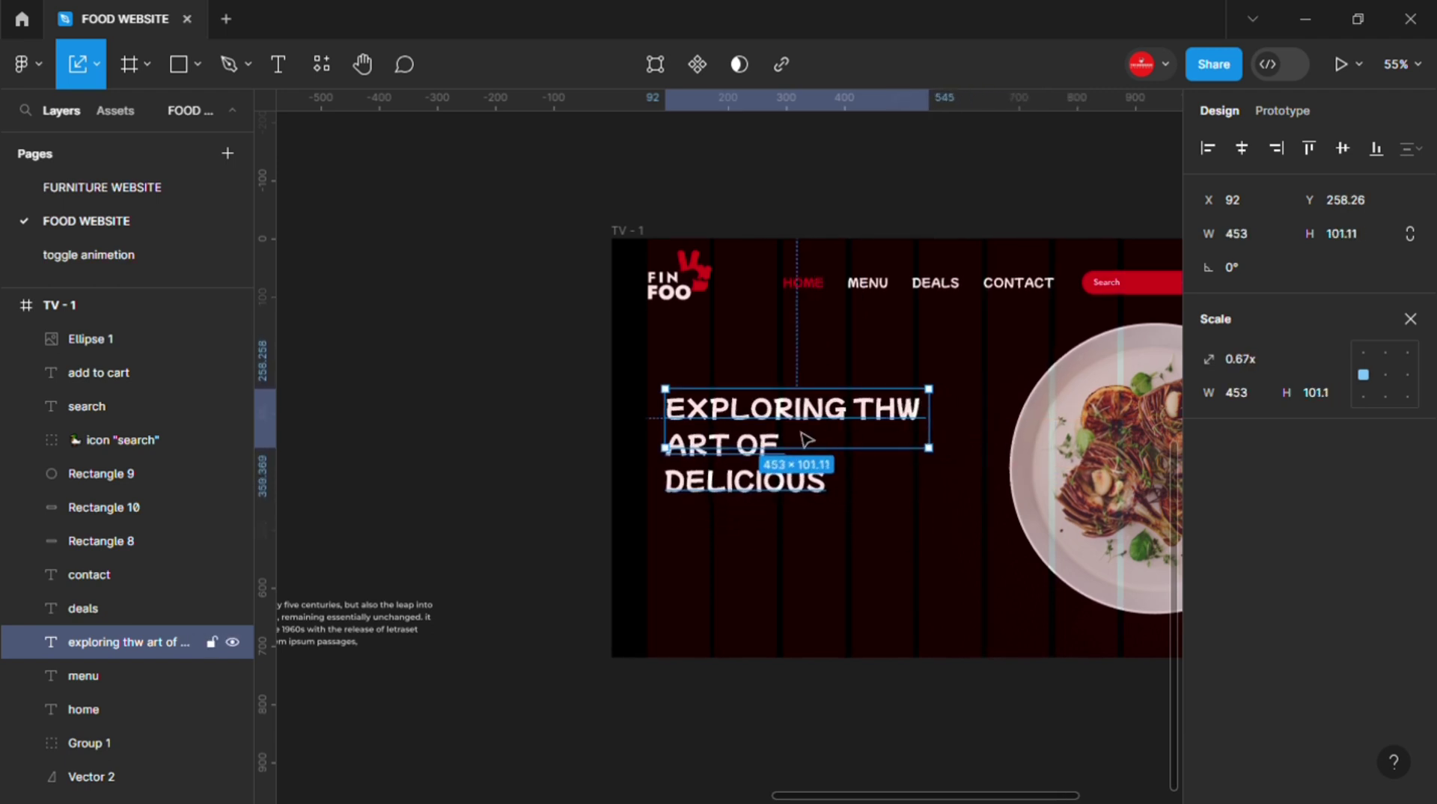
left_click_drag(809, 428, 809, 421)
left_click(1409, 318)
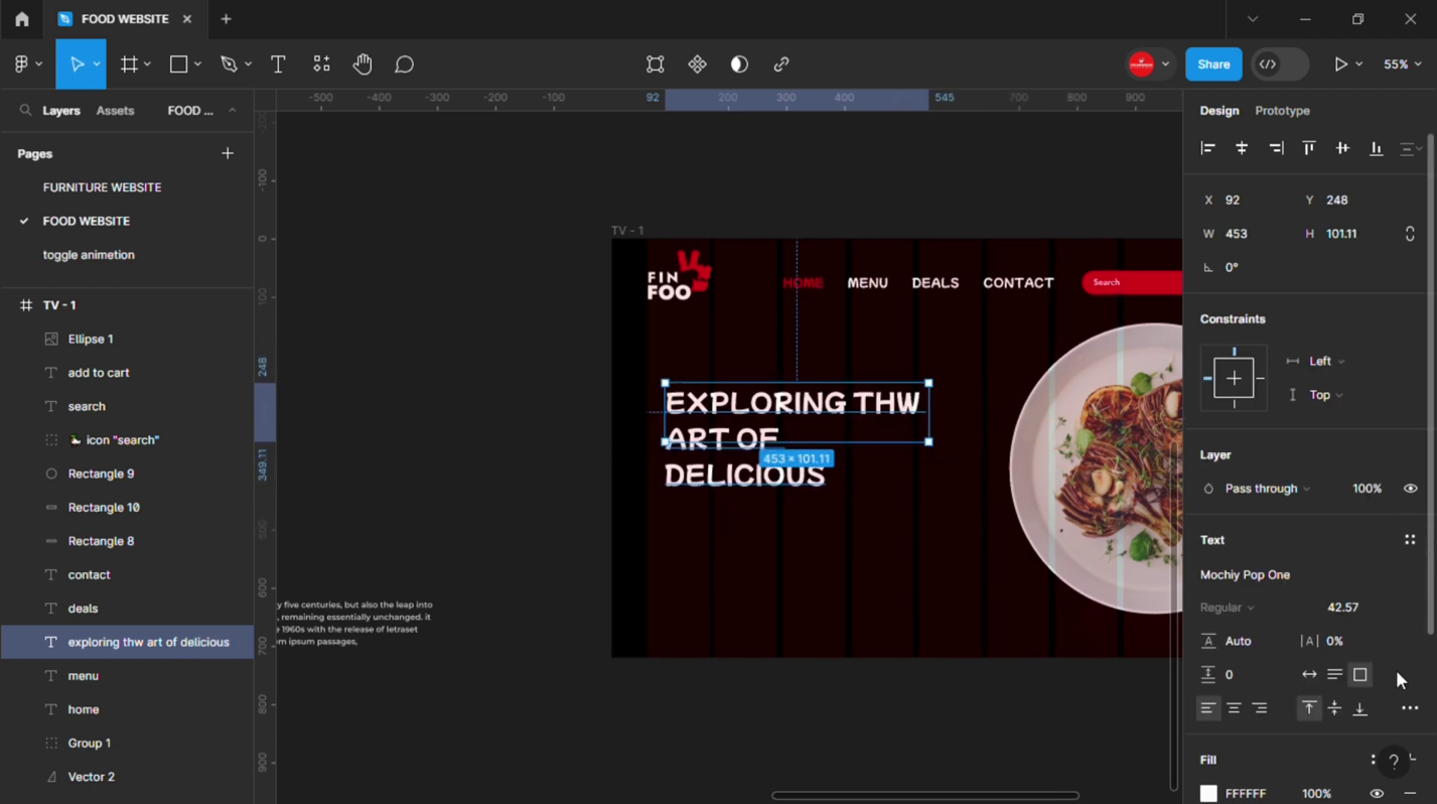
left_click(1410, 707)
left_click(1133, 574)
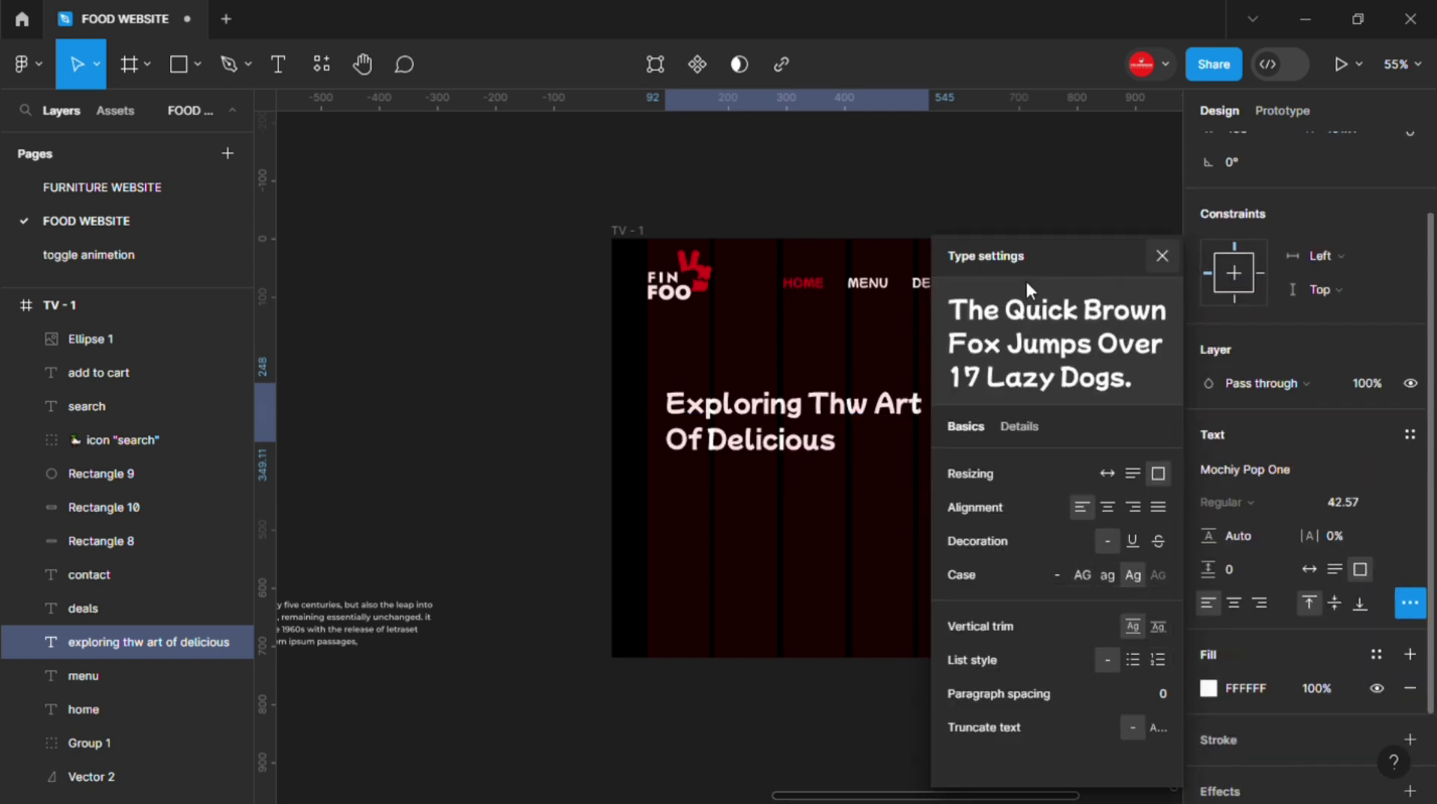
left_click(871, 367)
left_click(910, 431)
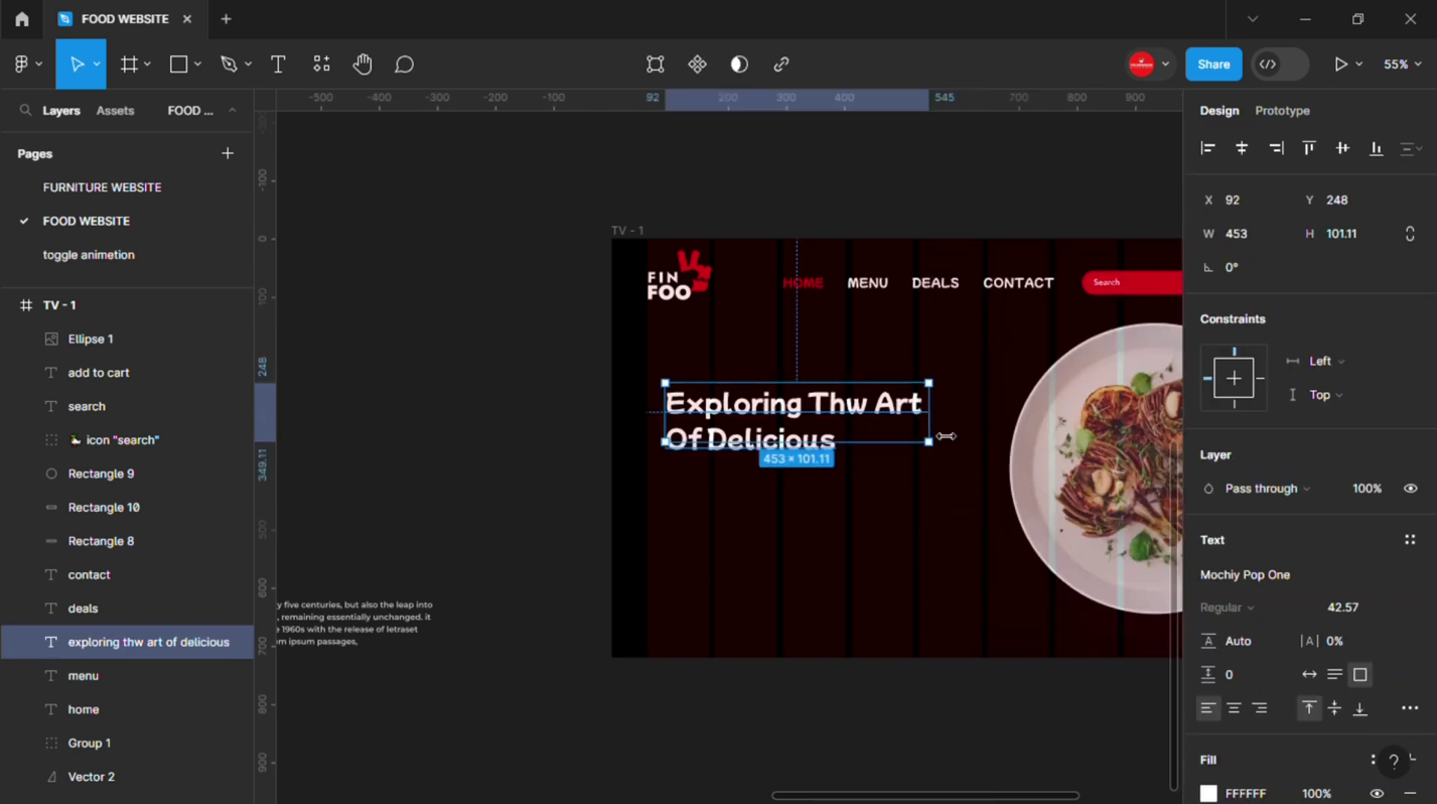
mouse_move(945, 435)
left_mouse_down()
mouse_move(885, 427)
mouse_move(960, 429)
left_mouse_up()
key("k")
key("Return")
left_click(920, 400)
- Correct 'Thw' to 'The', colour 'Exploring' logo red CE001B, and start a new text line above
key("BackSpace")
type("e")
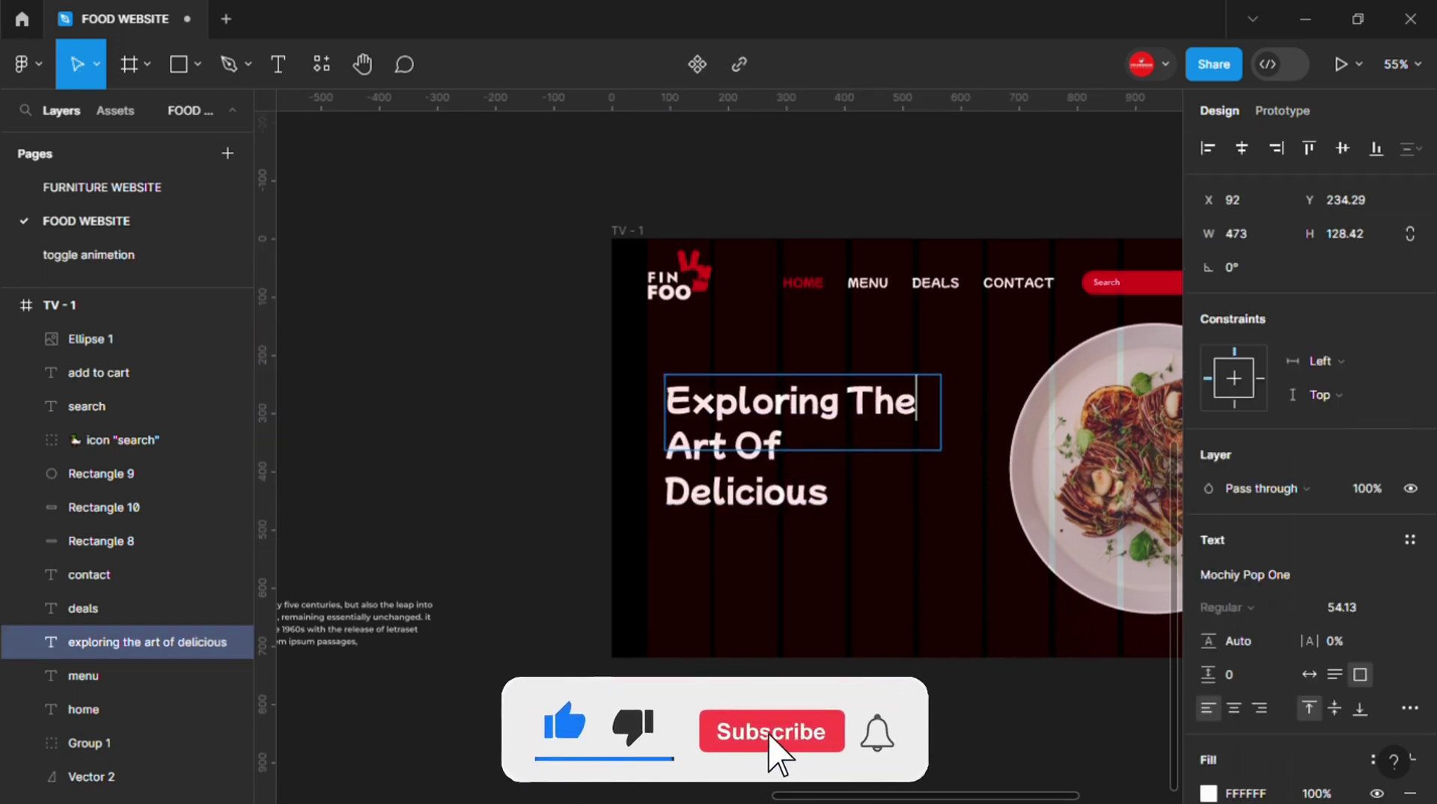
double_click(752, 401)
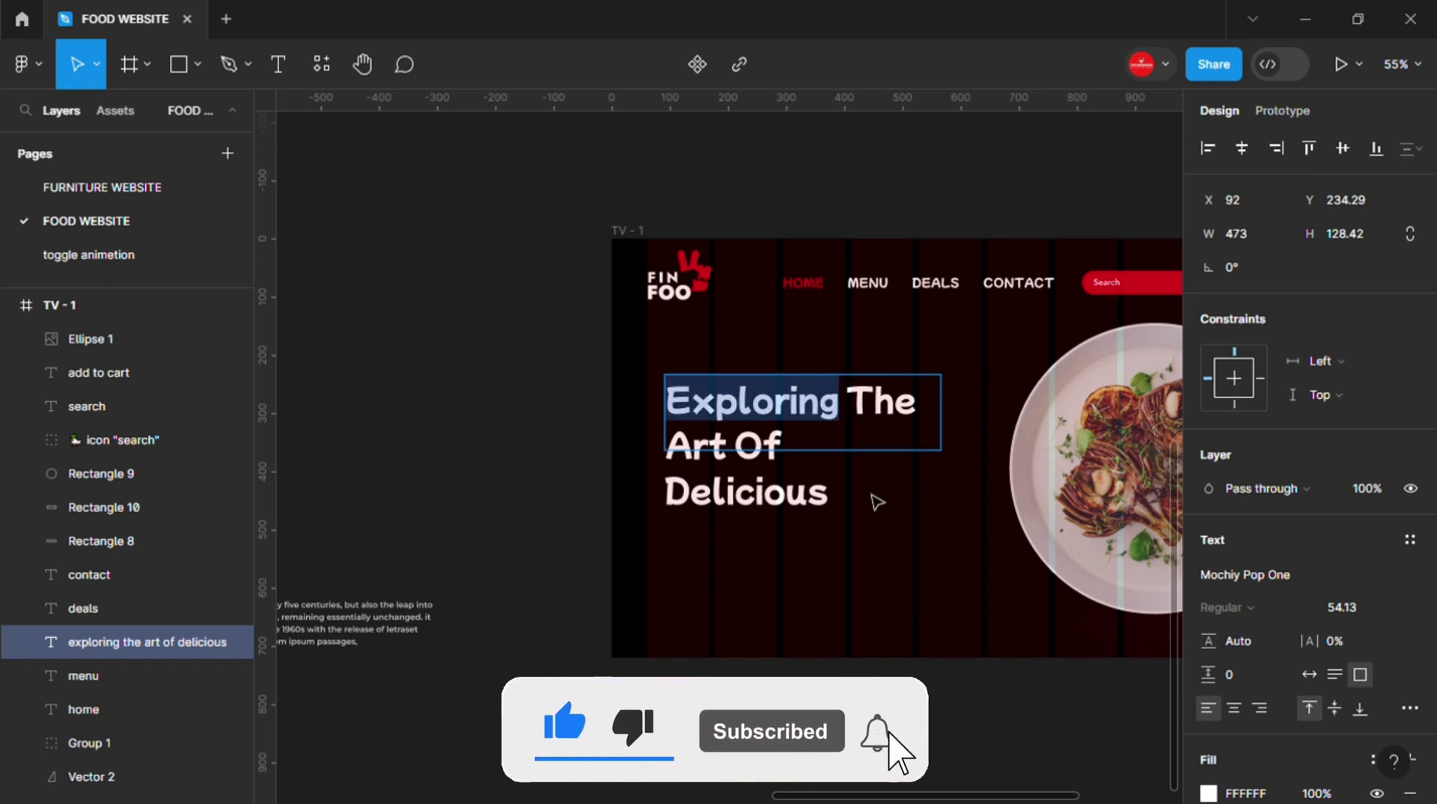
left_click(1208, 792)
left_click(960, 552)
left_click(696, 273)
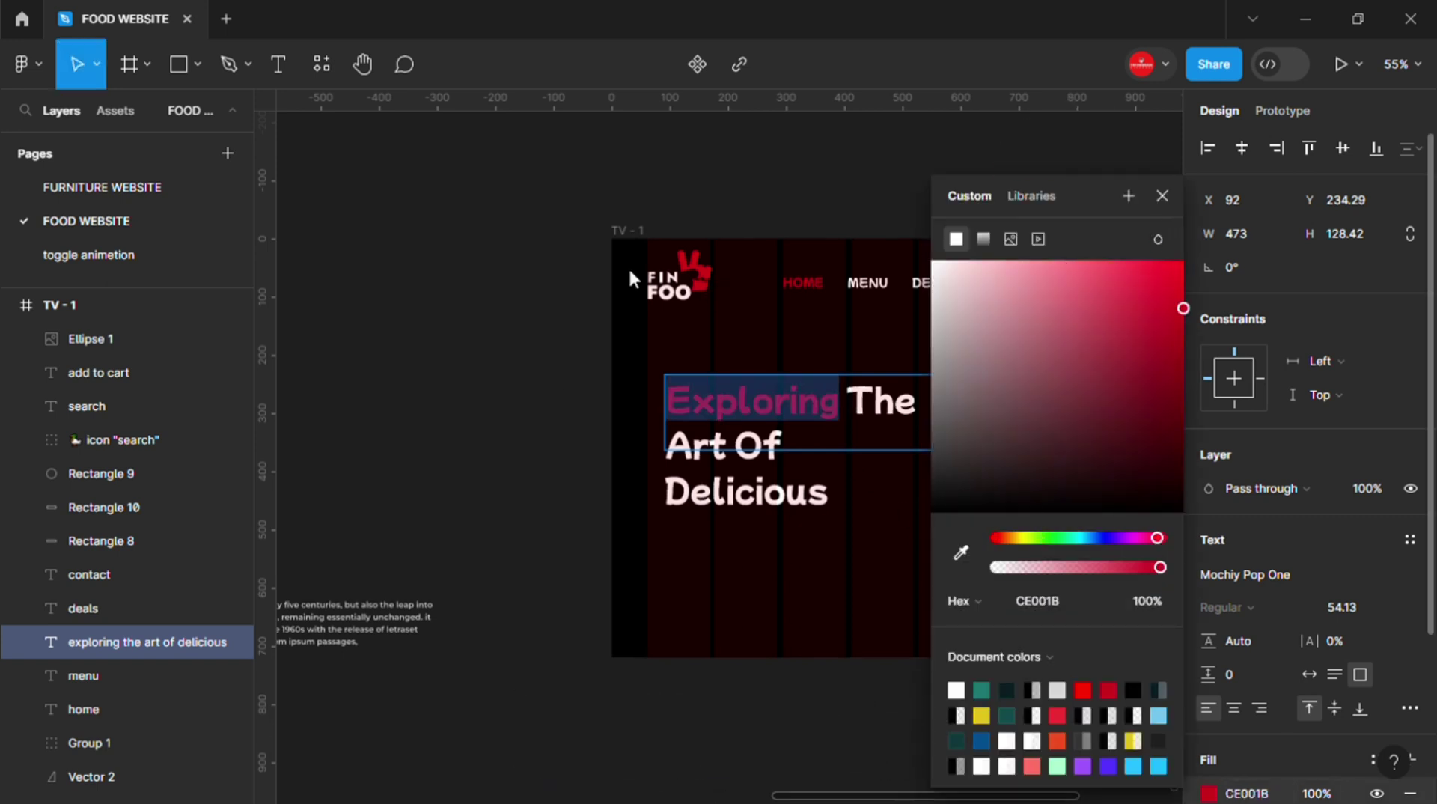
key("Escape")
key("Escape")
key("Escape")
key("t")
left_click(695, 366)
type("Sustaina")
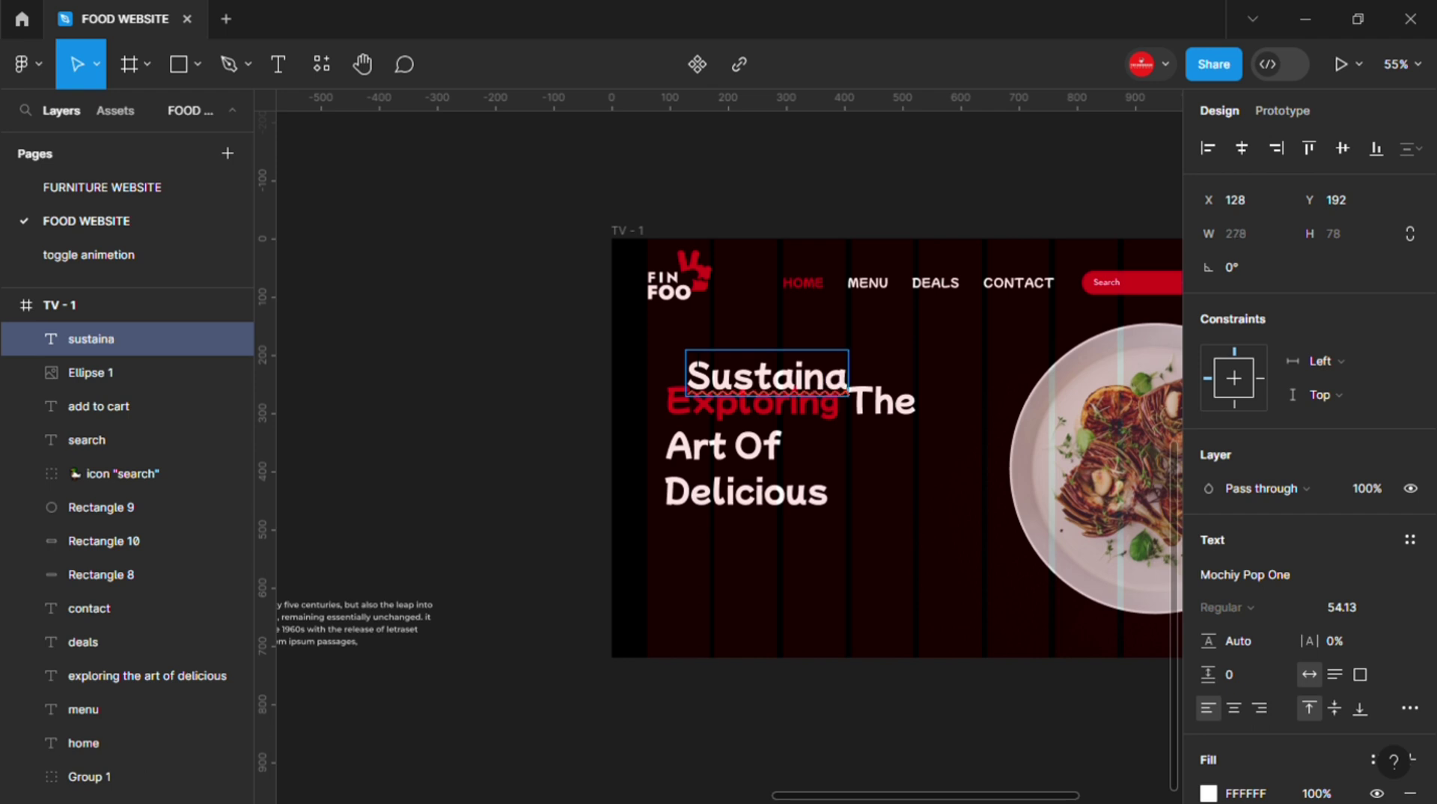
- Finish typing the 'Sustainable Cooking' tagline and set it in Jost Bold
type("ble Cookink")
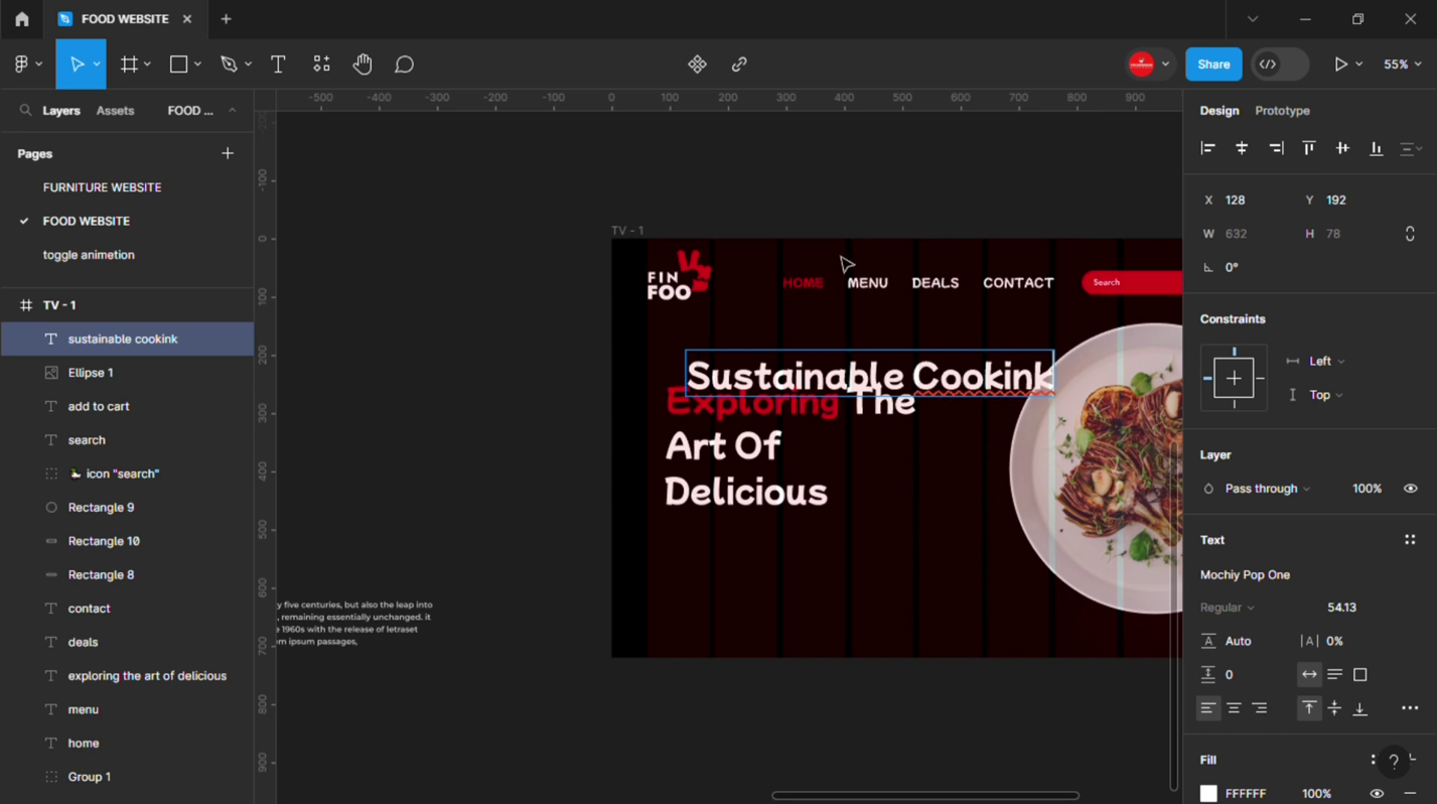
key("BackSpace")
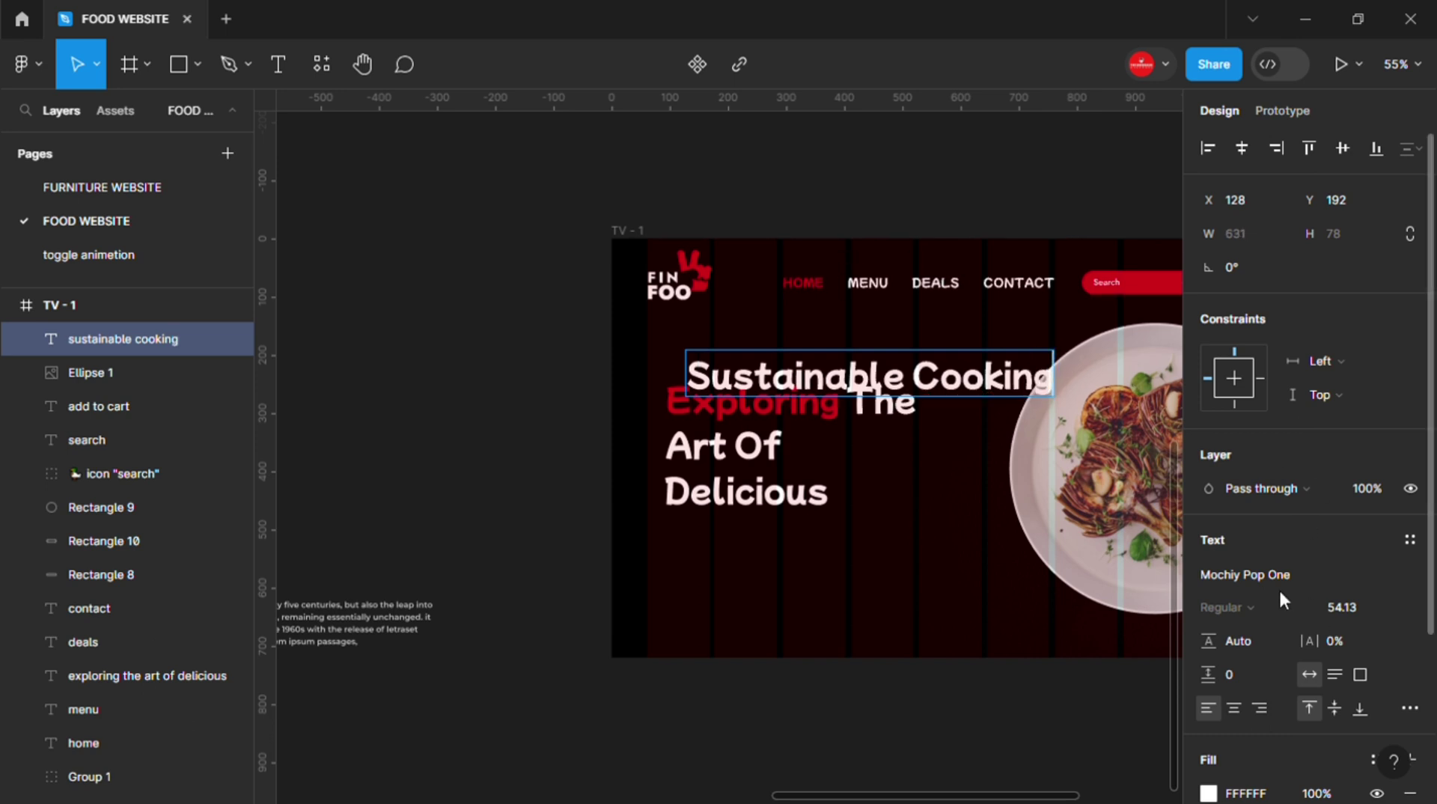
key("ctrl+shift+Left")
left_click(1260, 576)
type("jo")
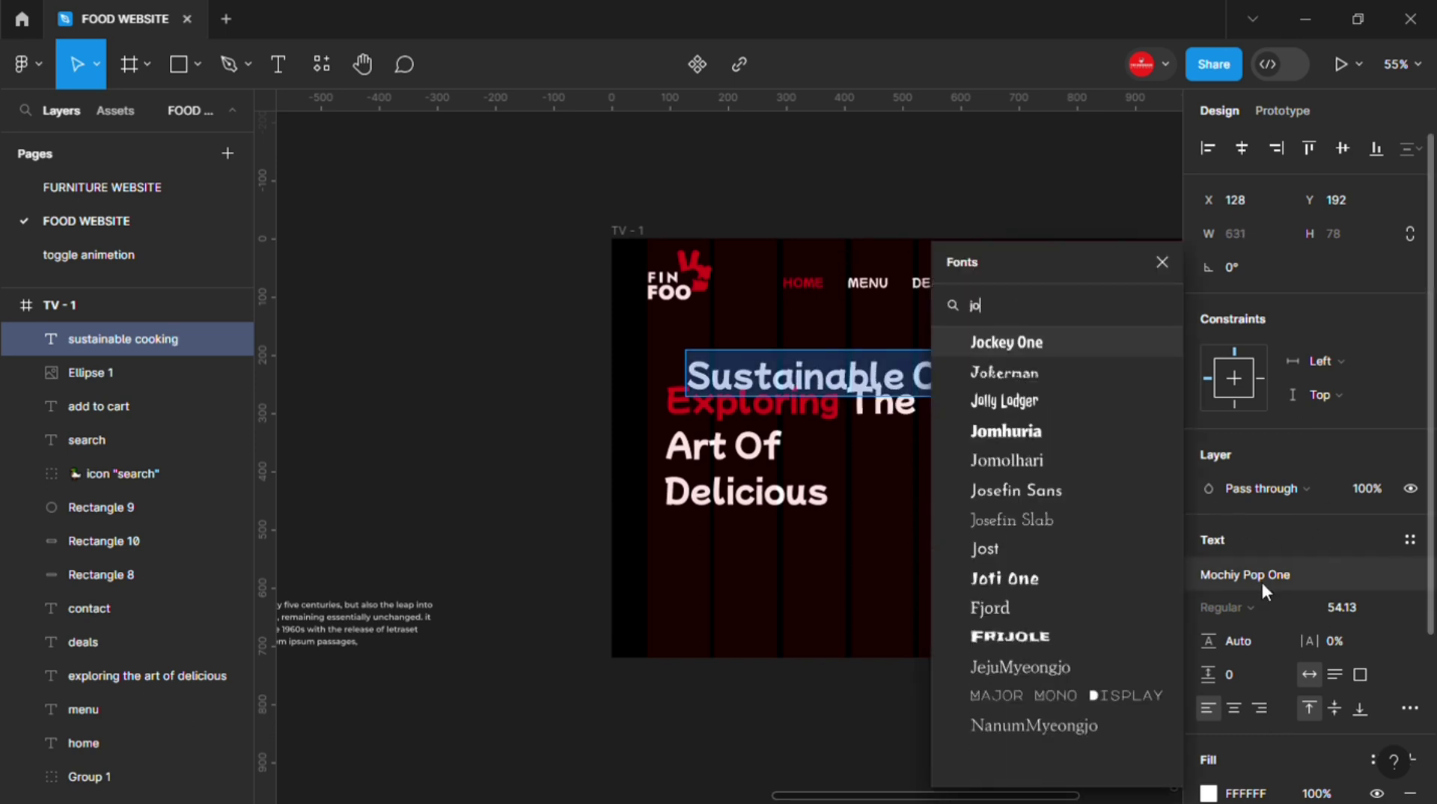
type("st")
key("Return")
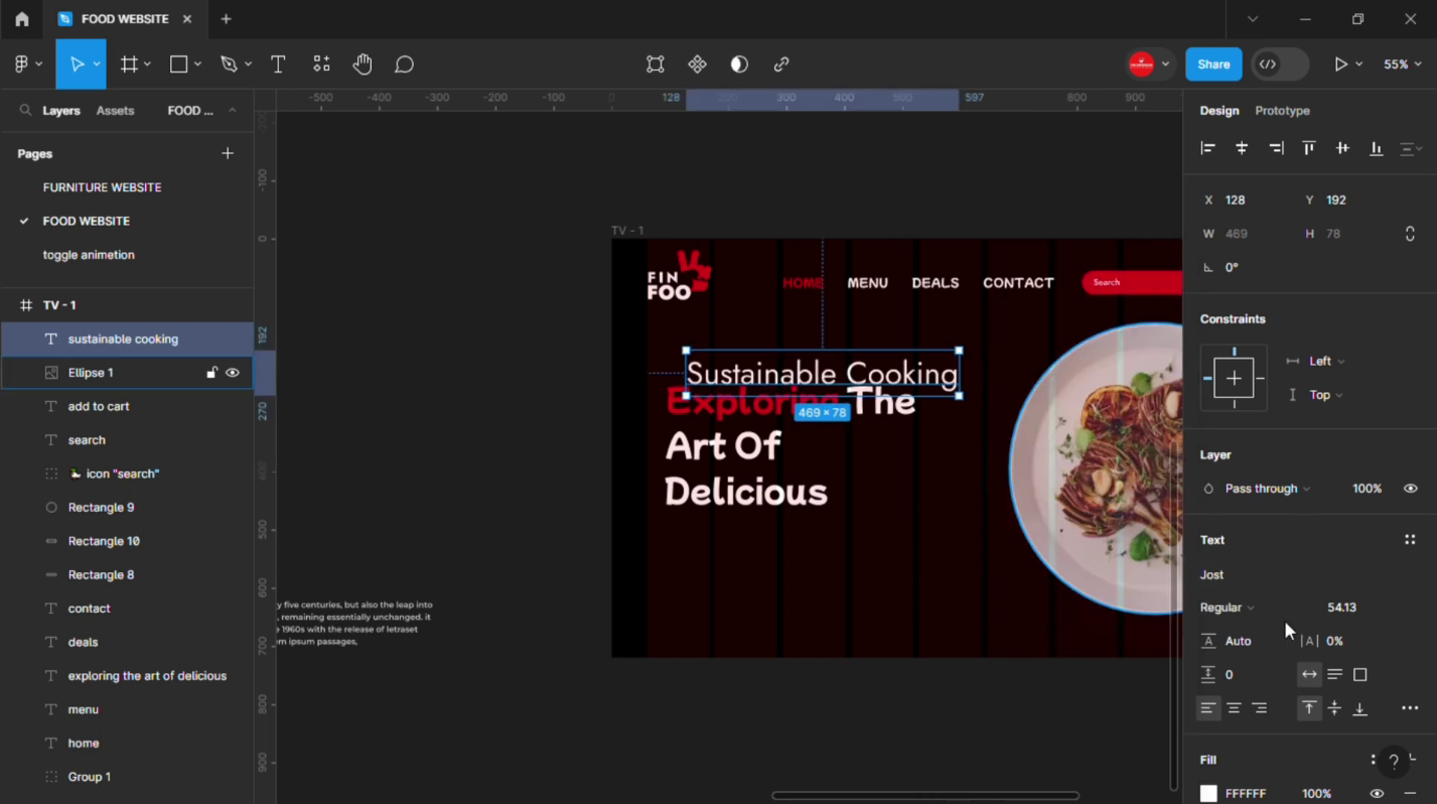
left_click(1276, 609)
left_click(1260, 484)
left_click(1216, 606)
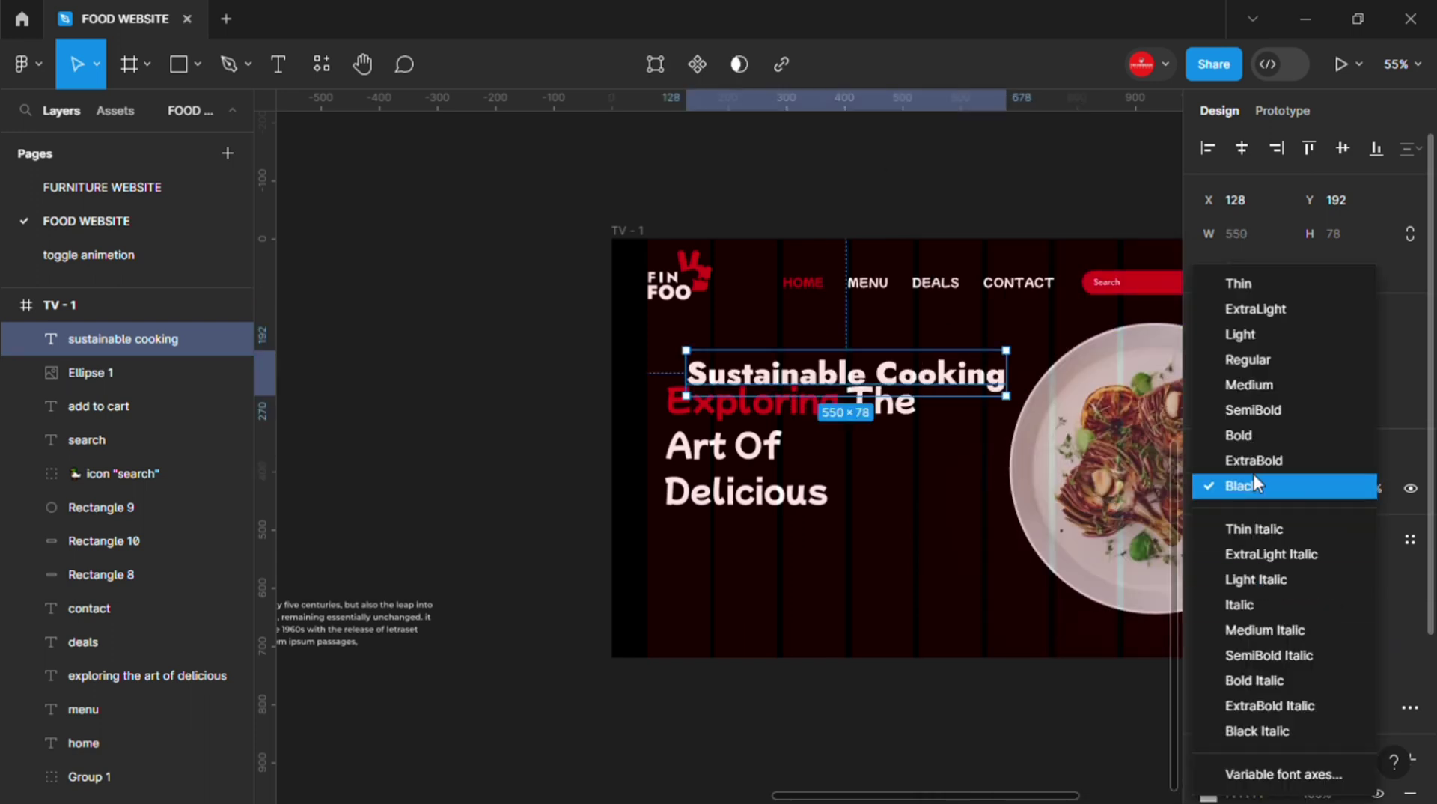
left_click(1242, 432)
- Scale the tagline down and make it uppercase SemiBold
scroll(1002, 382, "up", 2)
key("k")
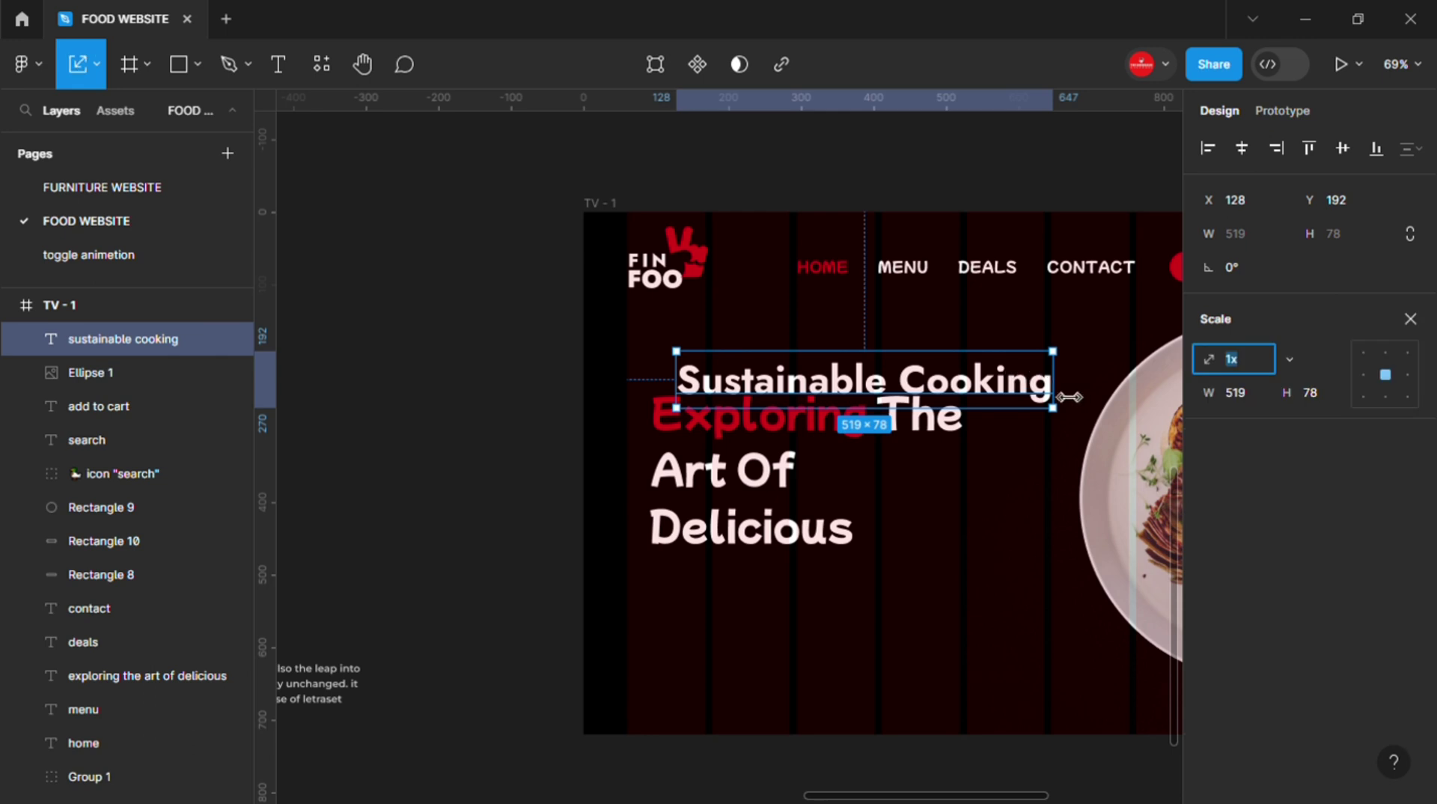
left_click_drag(1053, 379, 870, 379)
key("v")
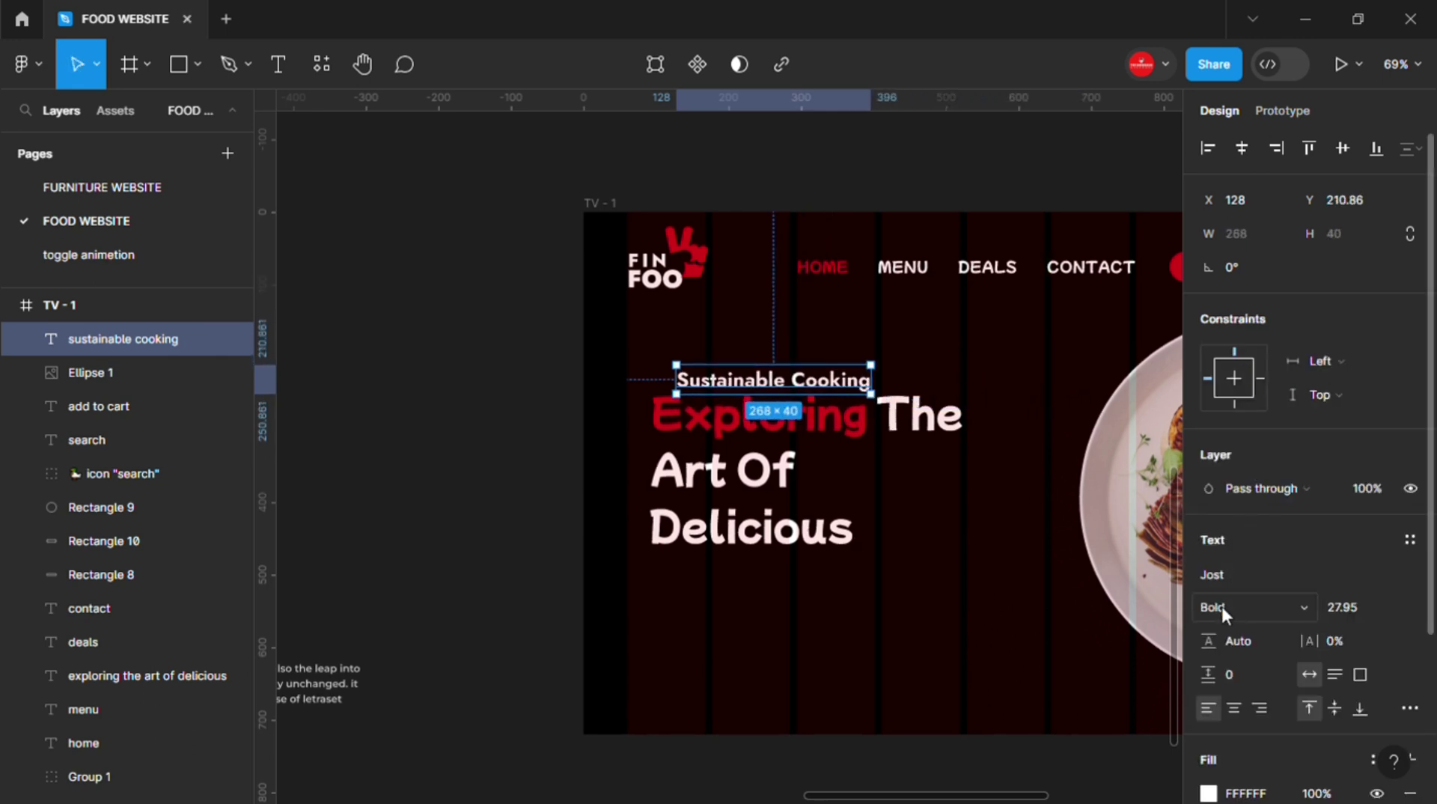
left_click(1219, 607)
left_click(1250, 406)
scroll(760, 386, "up", 1)
scroll(760, 386, "up", 1)
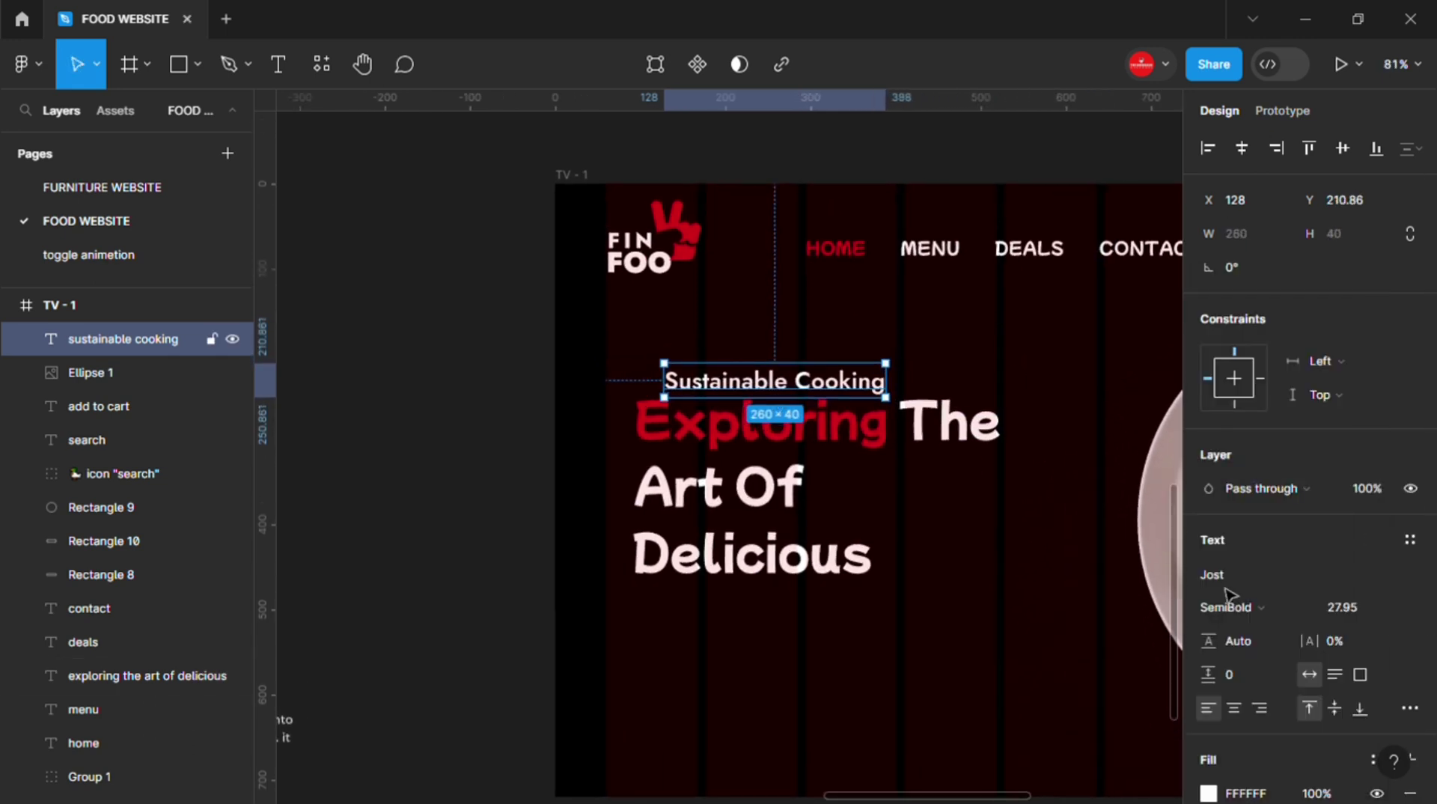
left_click(1409, 707)
left_click(1082, 574)
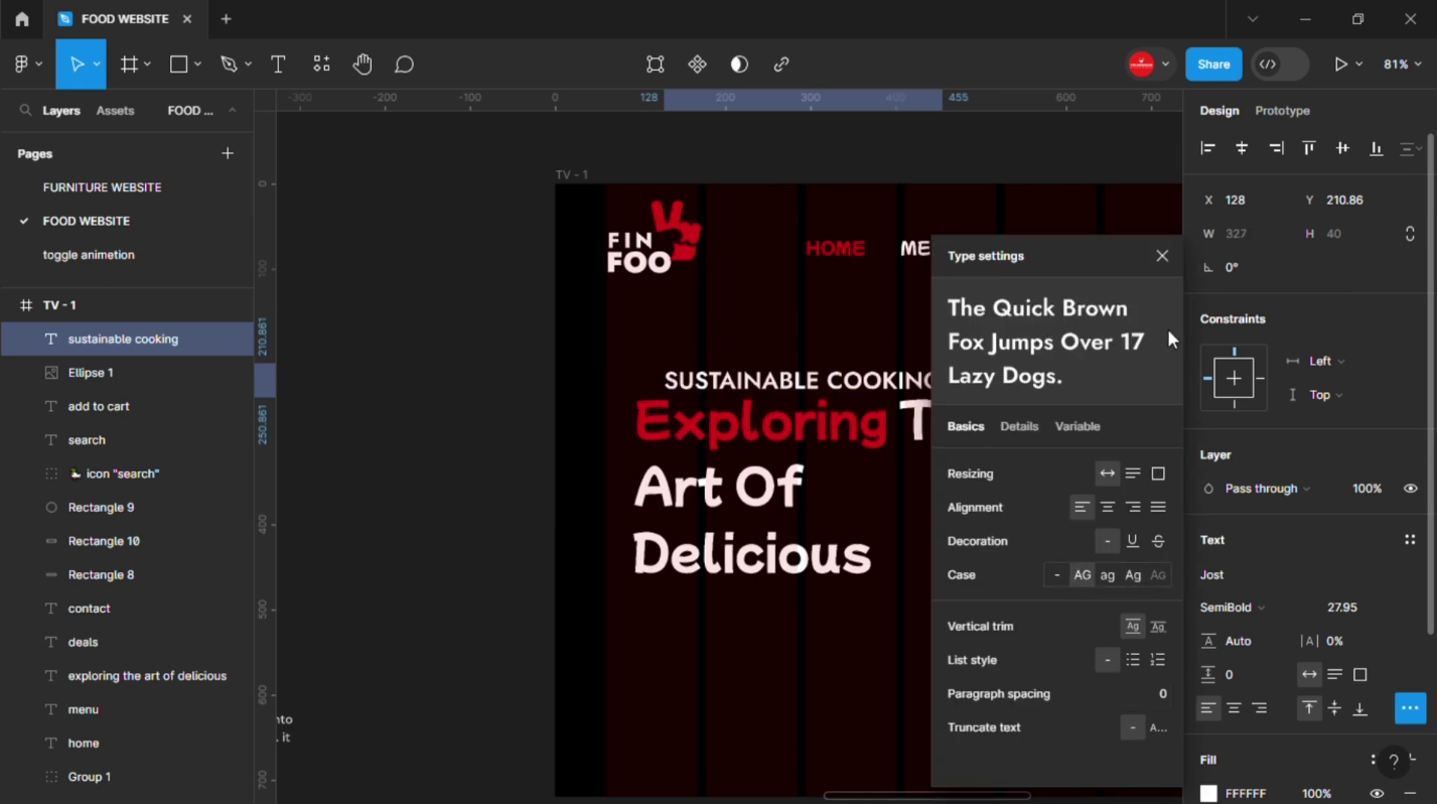
key("Escape")
scroll(806, 429, "up", 1)
key("k")
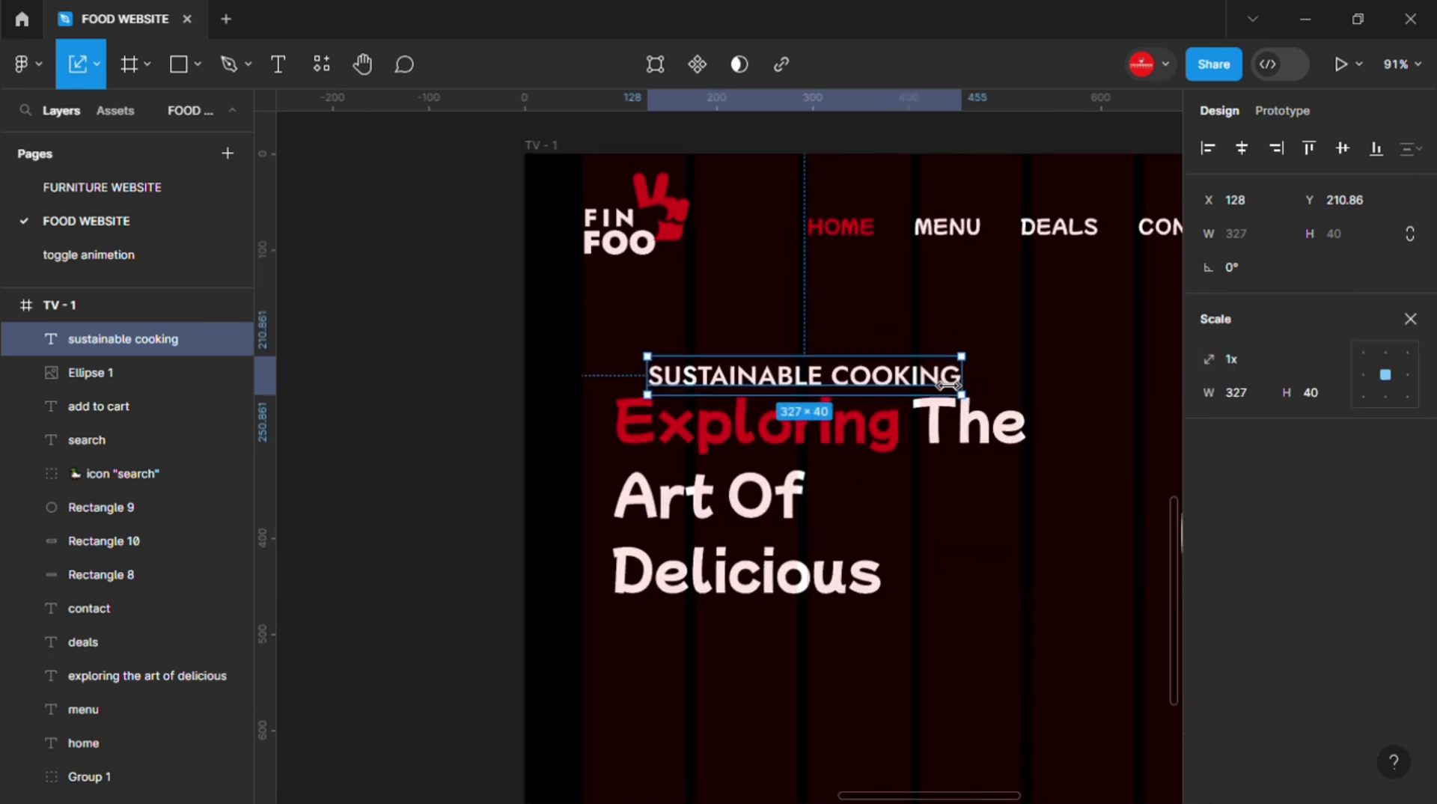
left_click_drag(962, 382, 823, 375)
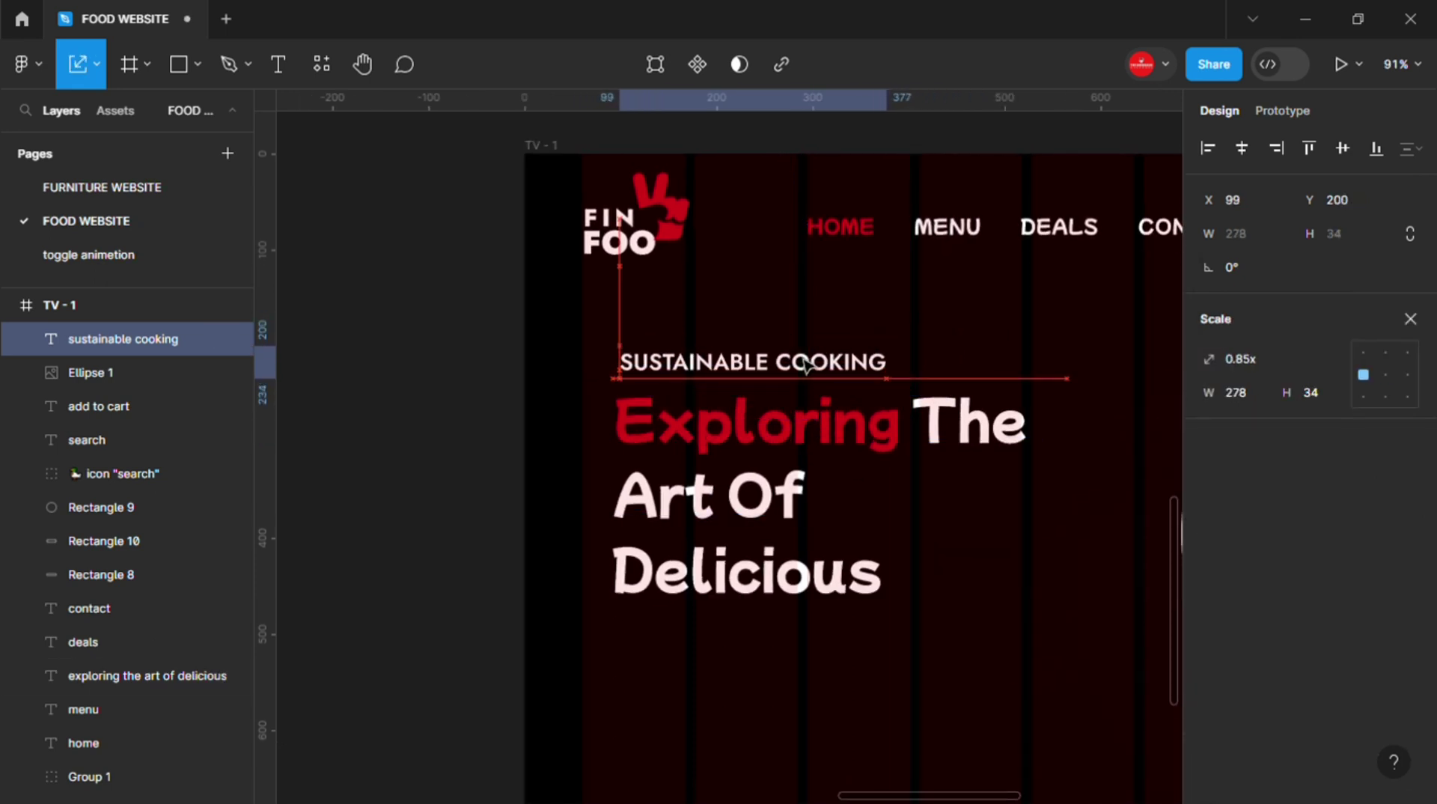
- Left-align the label with the heading and stretch the heading box to 473×251
left_click(147, 675, "shift")
left_click(1207, 148)
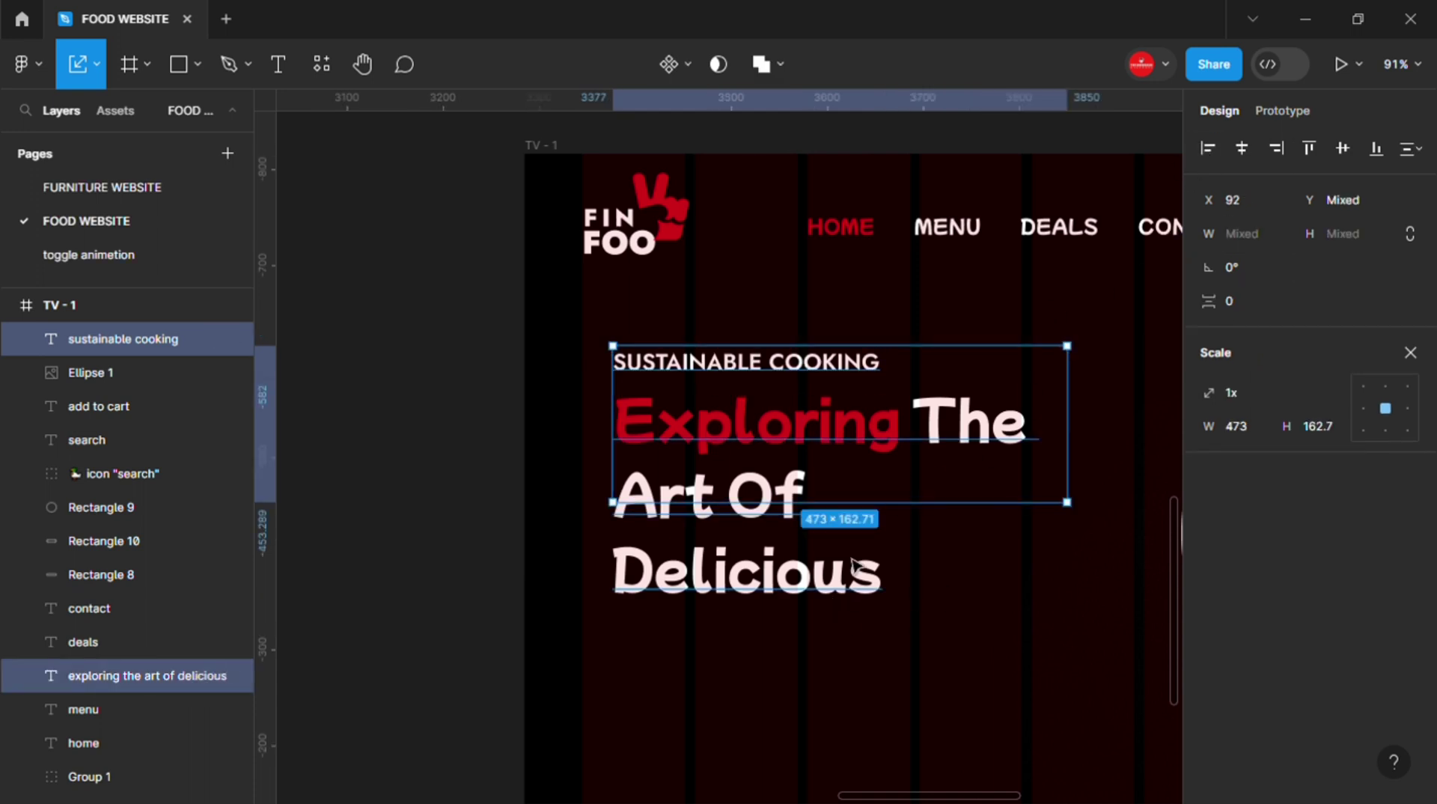
left_click(853, 511)
mouse_move(859, 511)
left_mouse_down()
mouse_move(913, 518)
mouse_move(898, 630)
left_mouse_up()
- Move the lorem ipsum paragraph into the TV-1 frame
key("v")
scroll(888, 636, "down", 5, "ctrl")
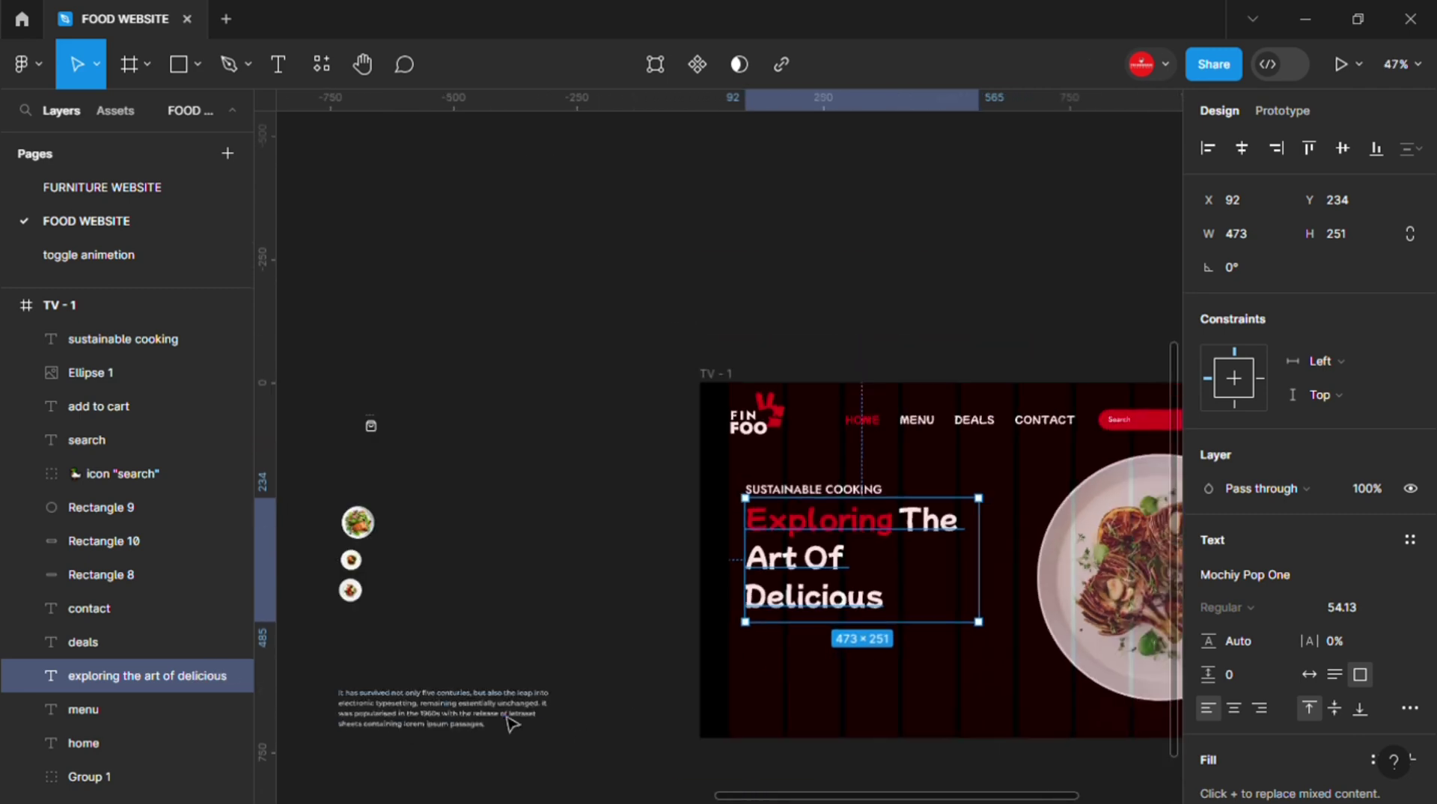
left_click(511, 722)
left_click_drag(523, 724, 882, 647)
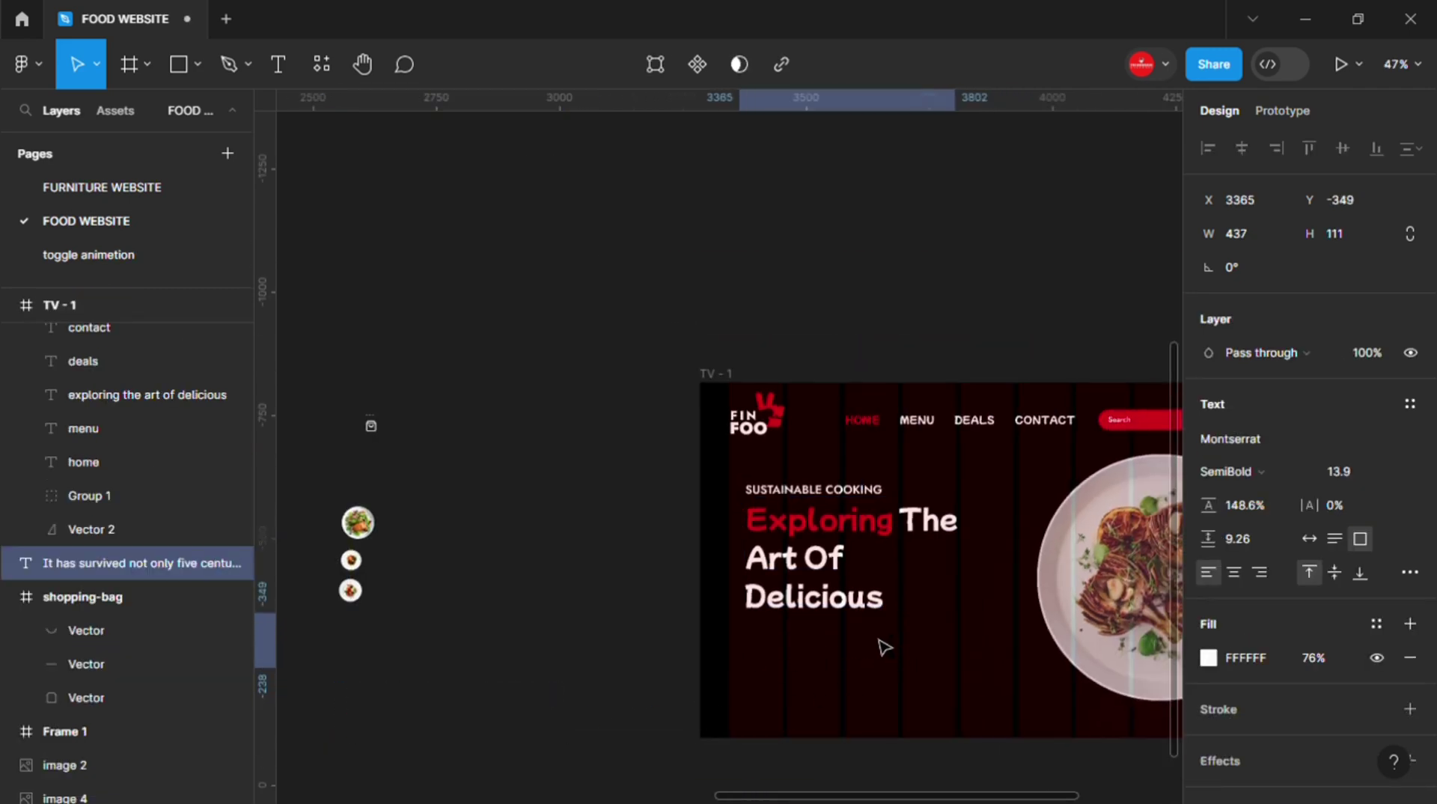
- Enlarge the heading to about 525 wide with an 81 line height
scroll(861, 654, "up", 3, "ctrl")
left_click(797, 554)
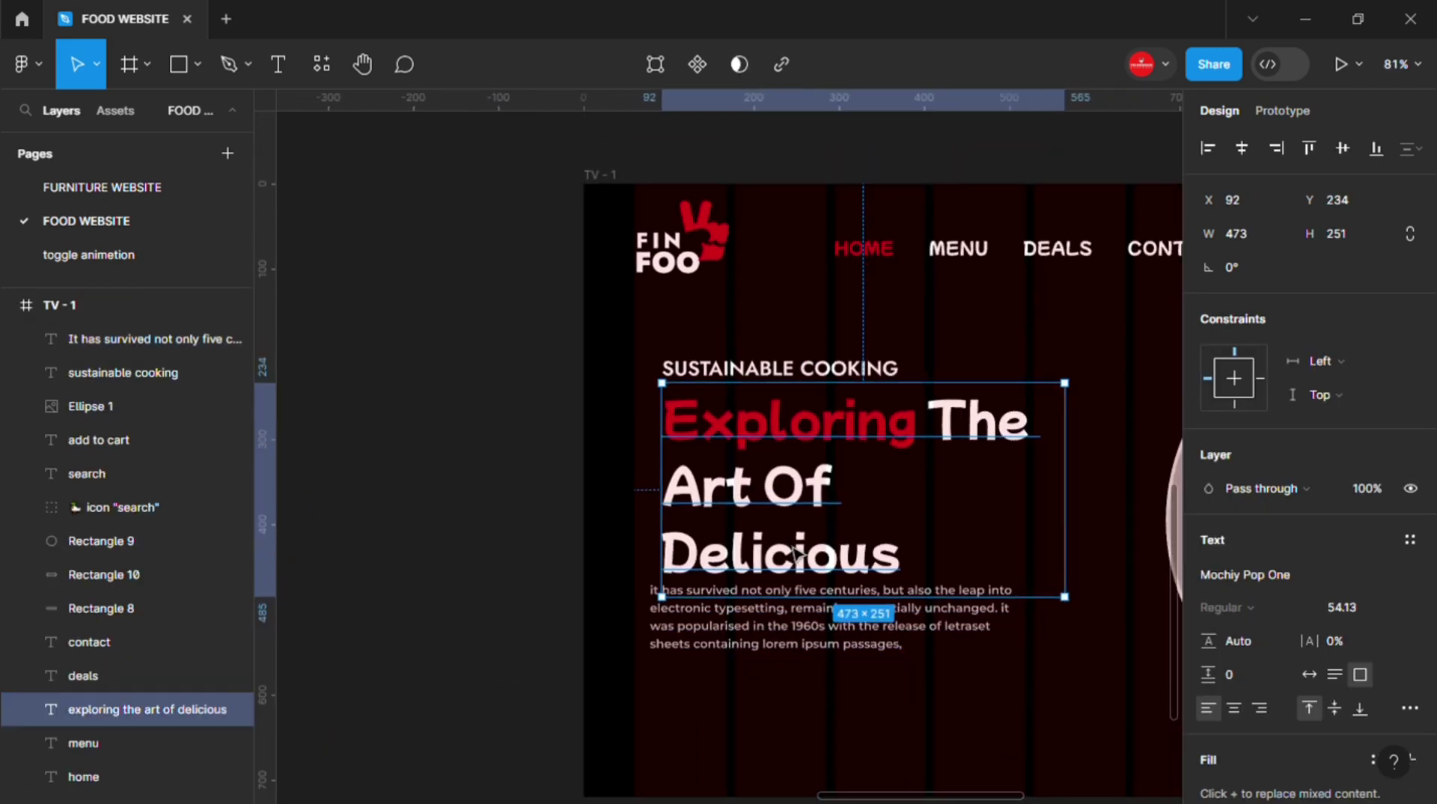
left_click(1015, 513)
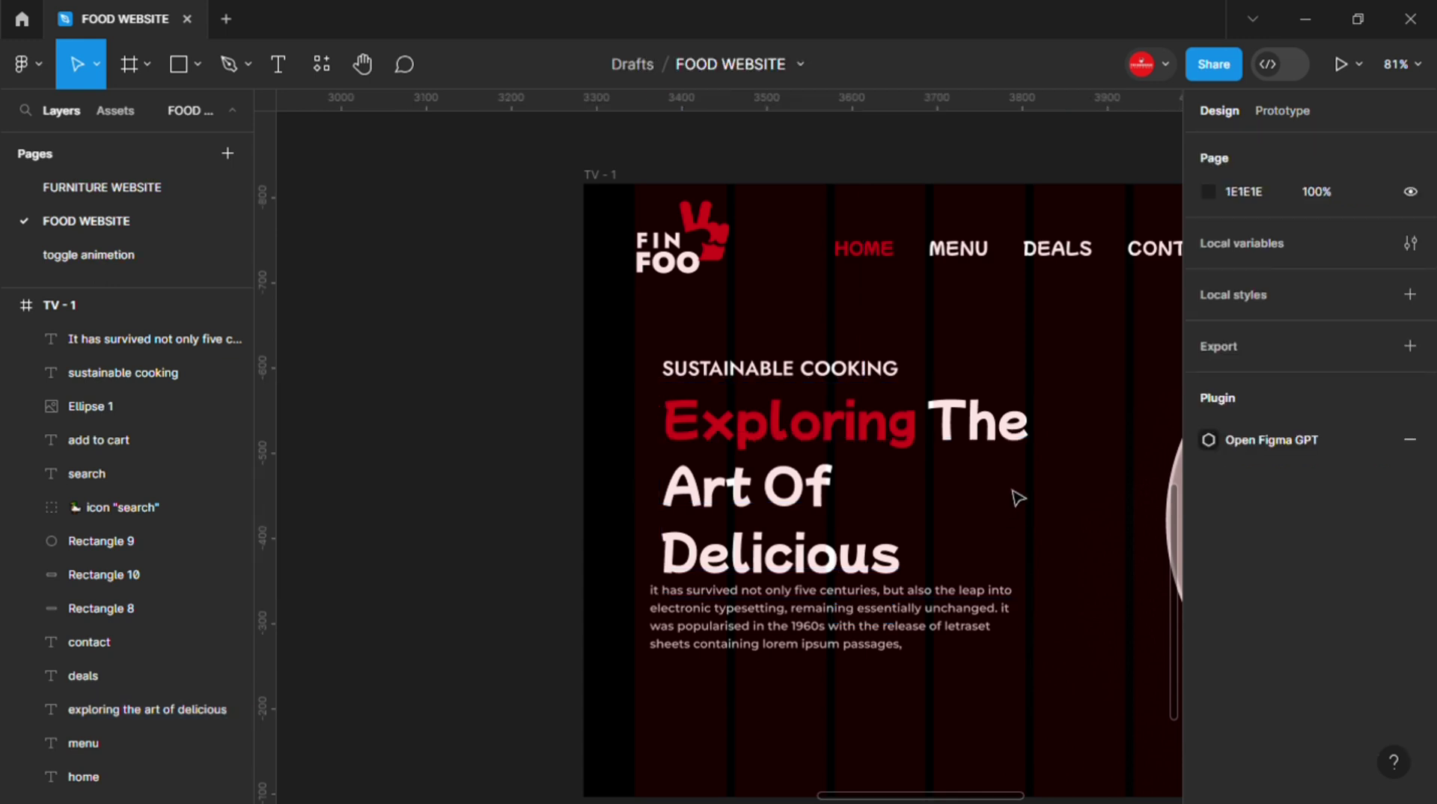
left_click(1046, 485)
mouse_move(1079, 498)
left_mouse_down()
mouse_move(1103, 494)
mouse_move(1066, 484)
mouse_move(1124, 468)
left_mouse_up()
key("k")
left_click(1409, 318)
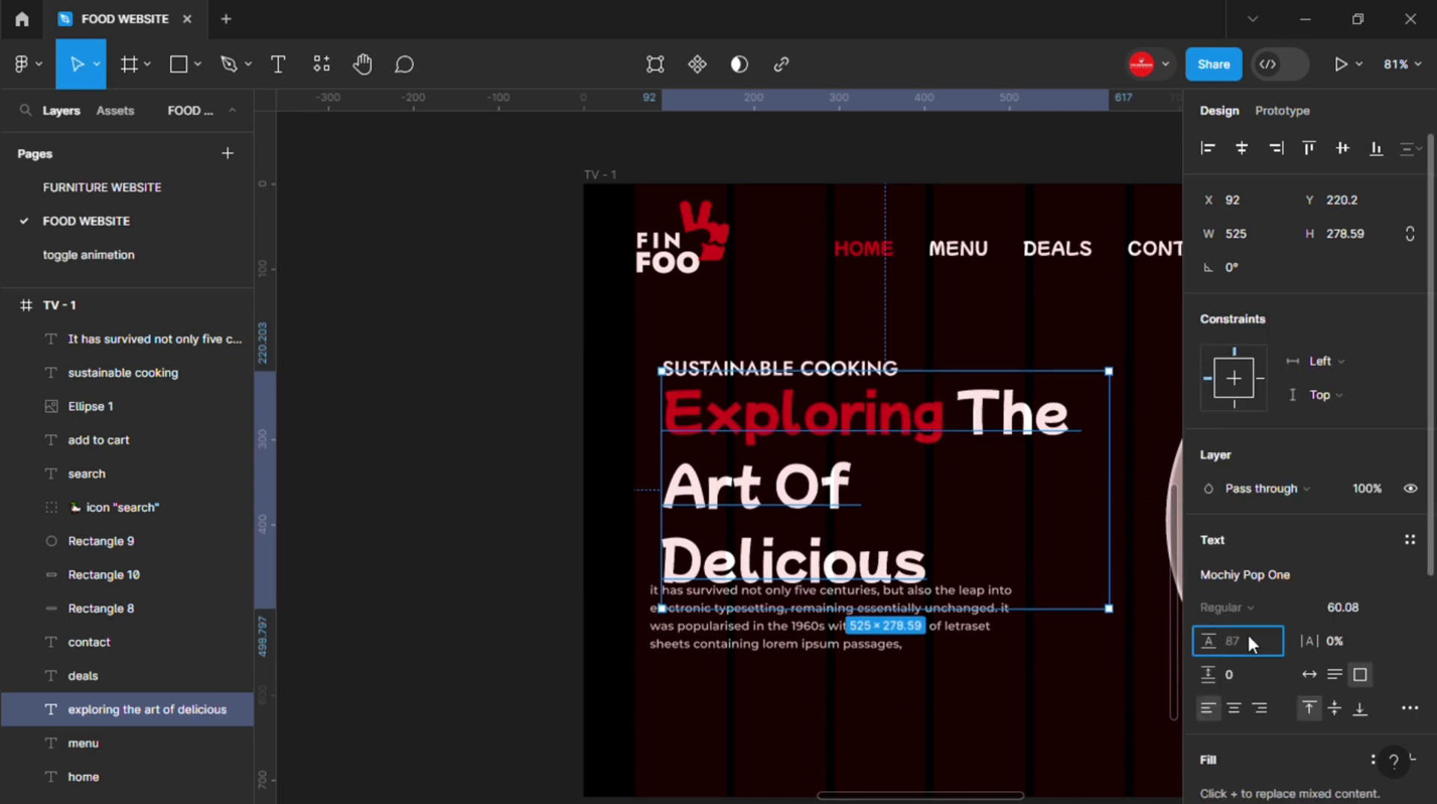
type("81")
key("Return")
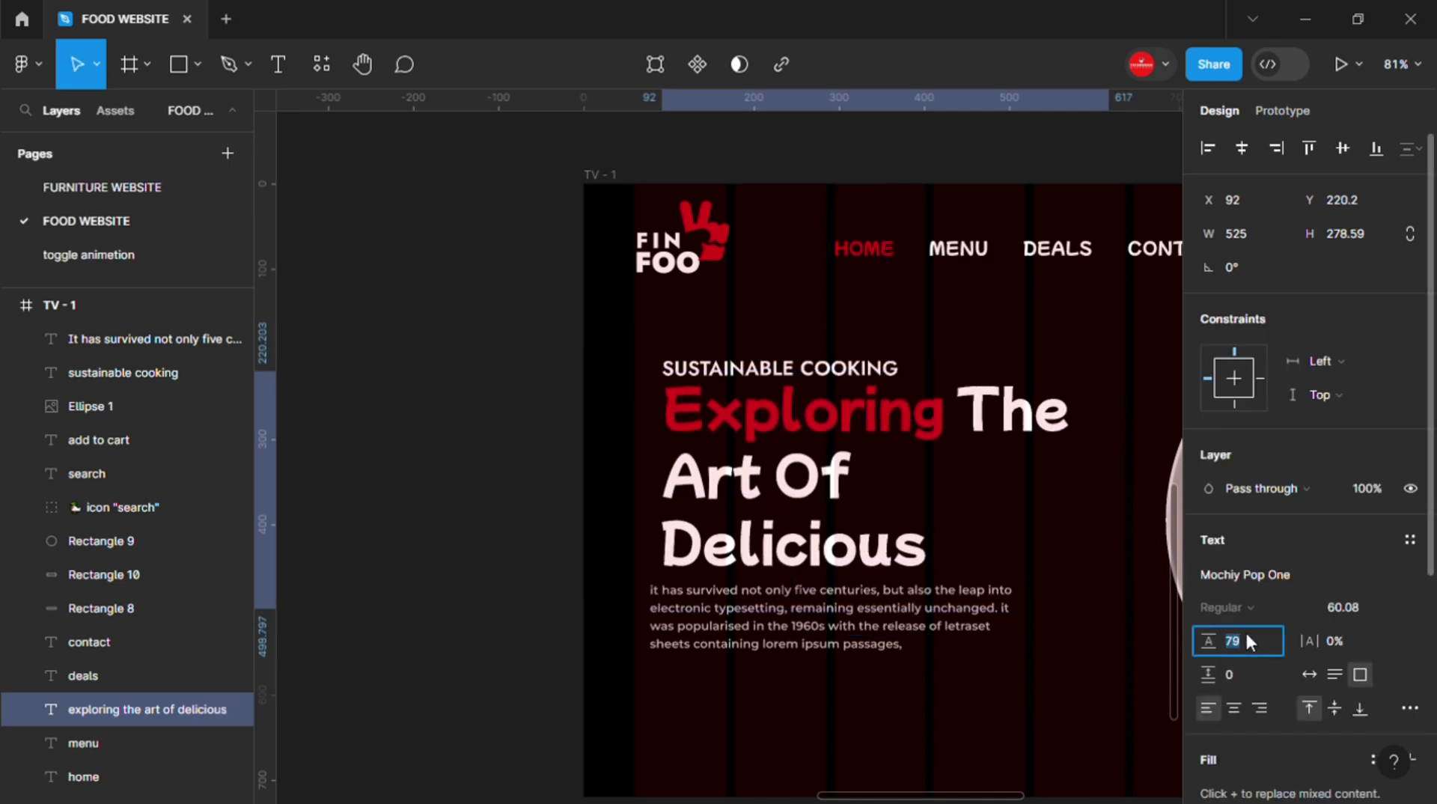
- Shrink the SUSTAINABLE COOKING label slightly
left_click(823, 368)
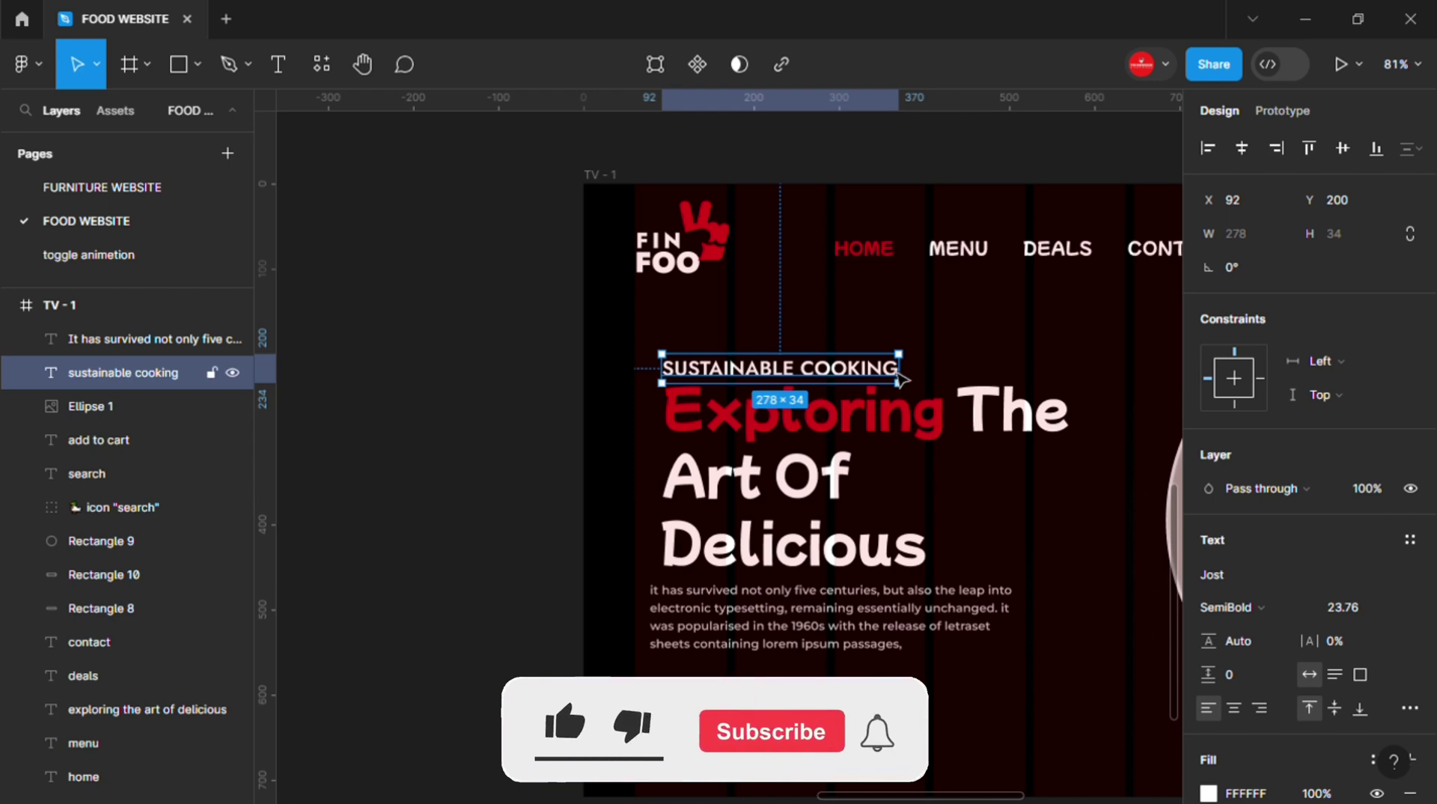
key("k")
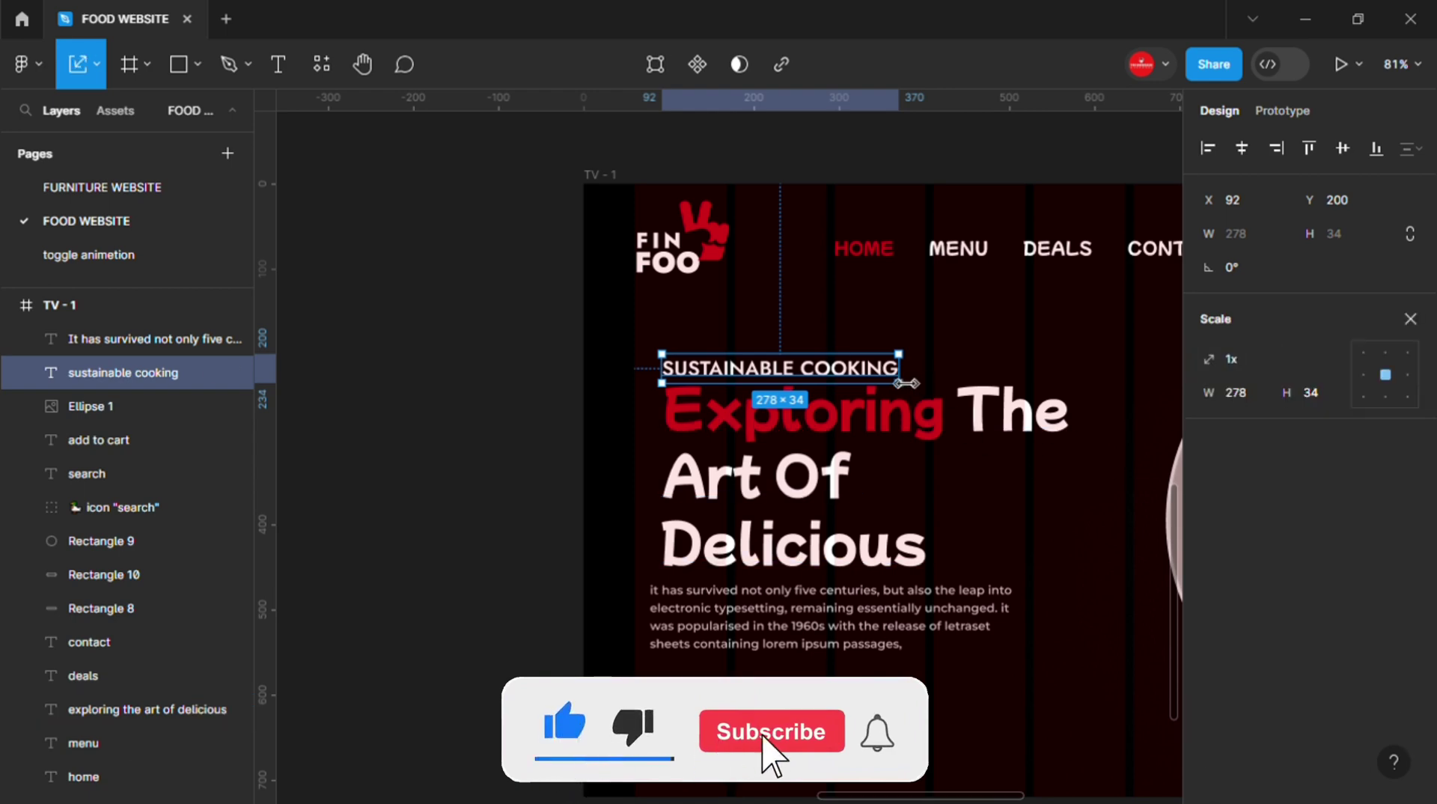
left_click_drag(909, 383, 882, 382)
key("Escape")
- Line the paragraph up under the heading's left edge
scroll(812, 500, "down", 2, "ctrl")
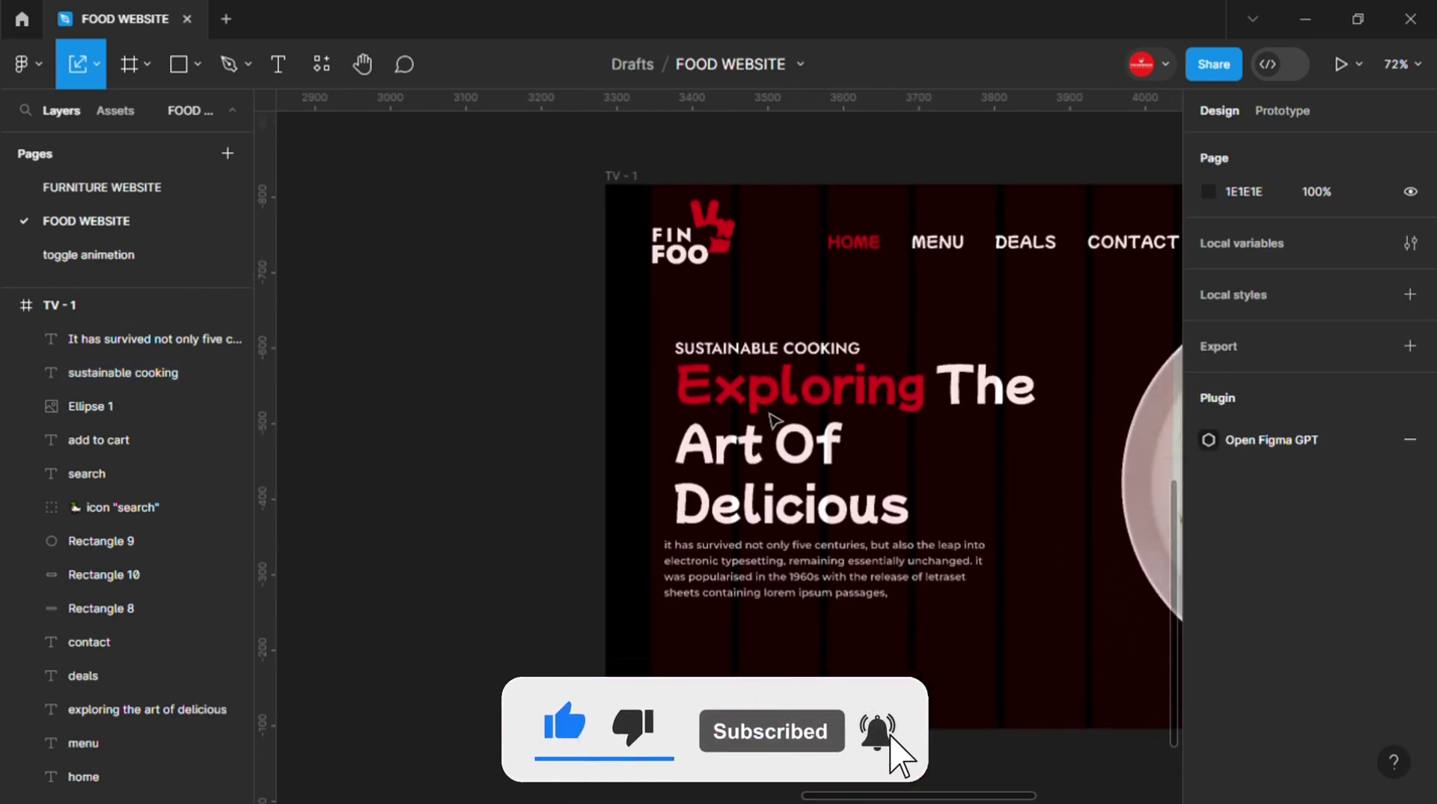
left_click(767, 342)
left_click_drag(743, 551, 753, 554)
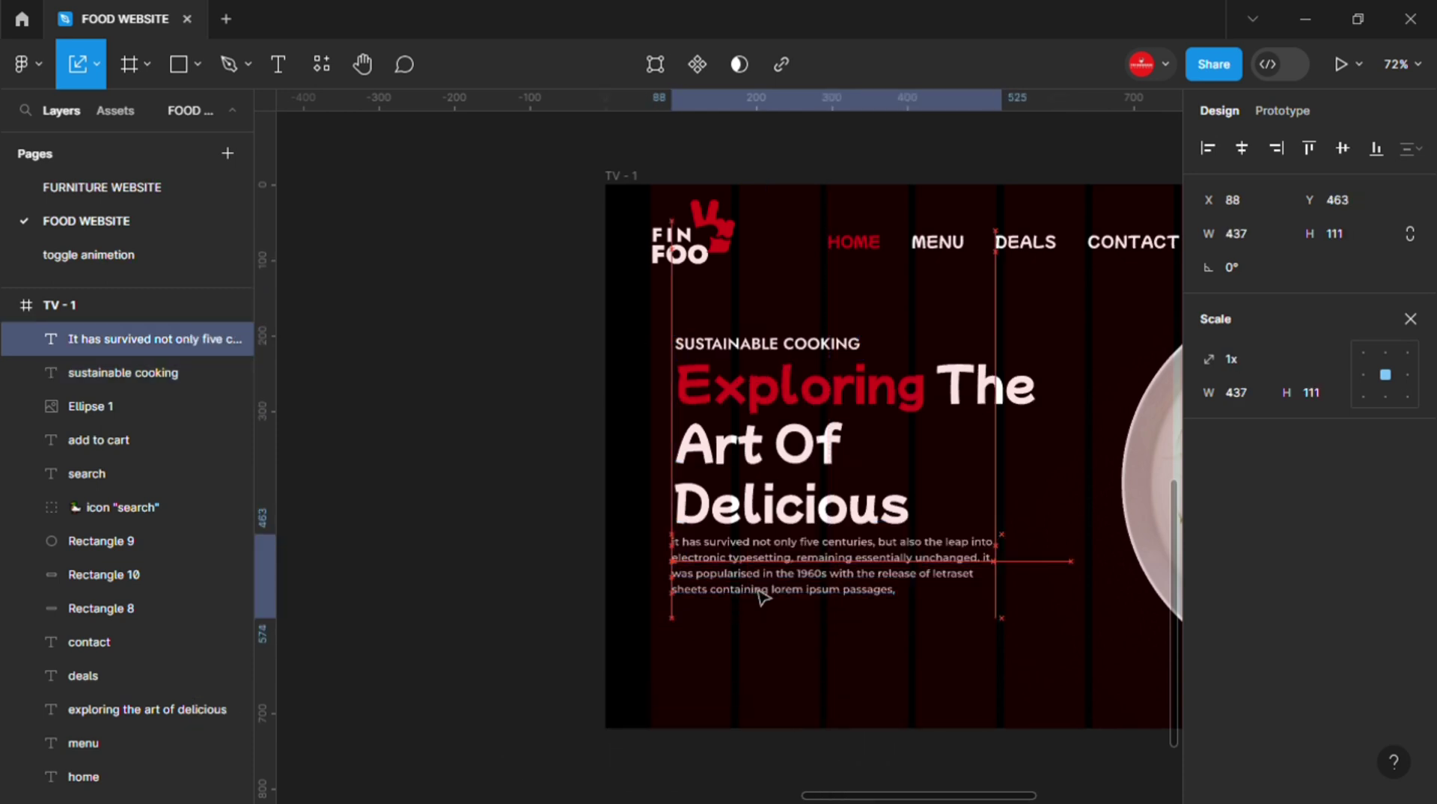
left_click(718, 358, "shift")
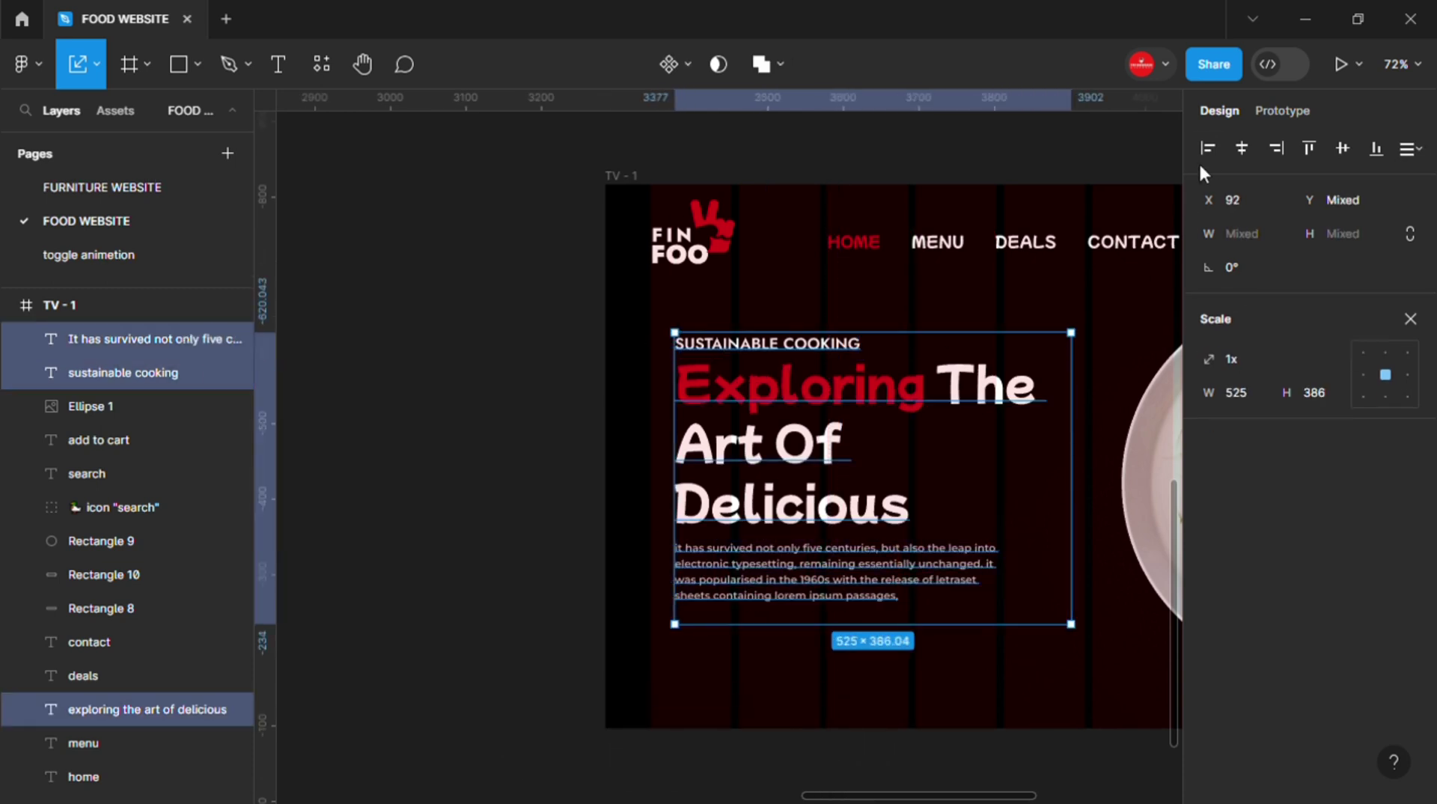
key("Escape")
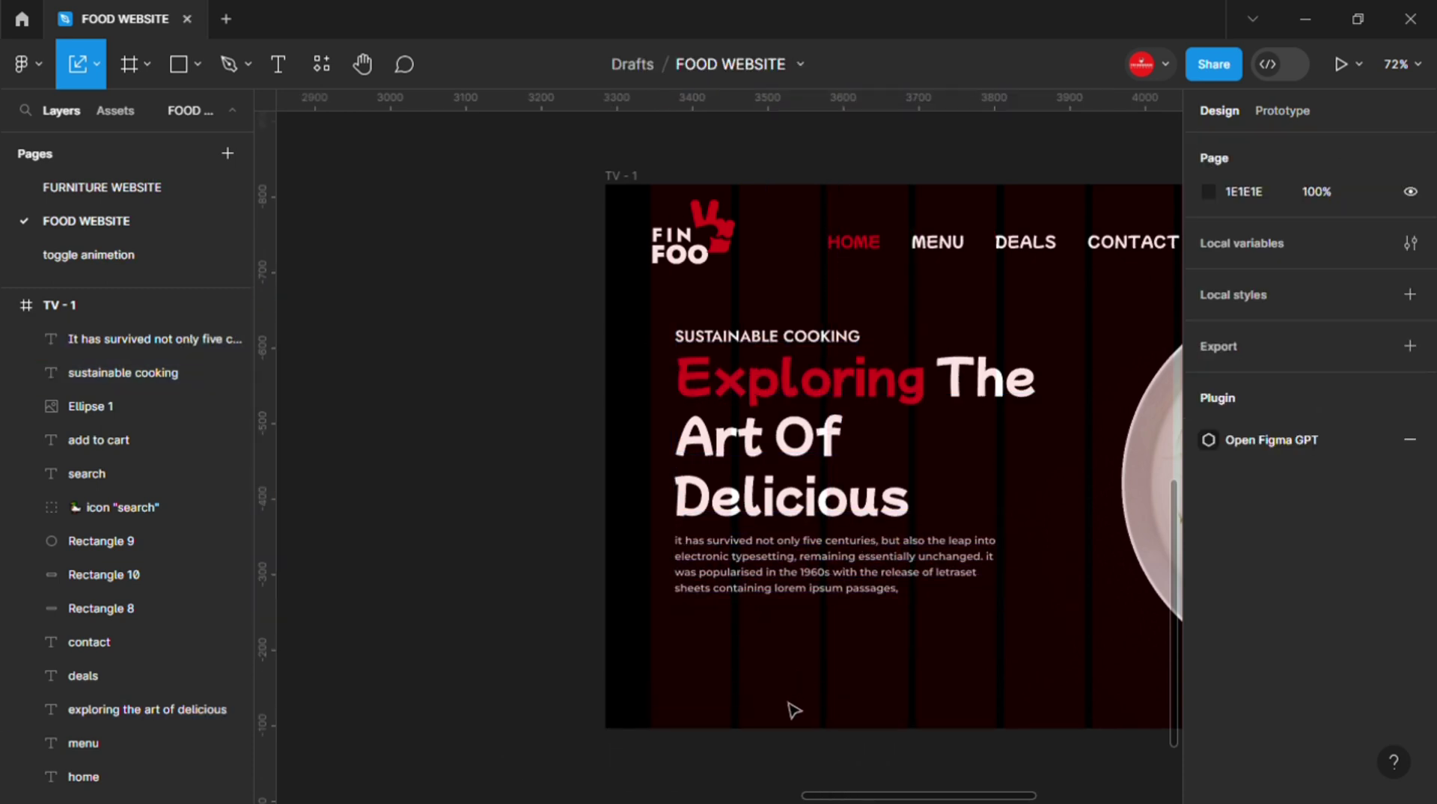
- Duplicate the red search-bar rectangle and place the copy below the paragraph
key("r")
left_click_drag(672, 625, 676, 630)
left_click_drag(835, 680, 840, 666)
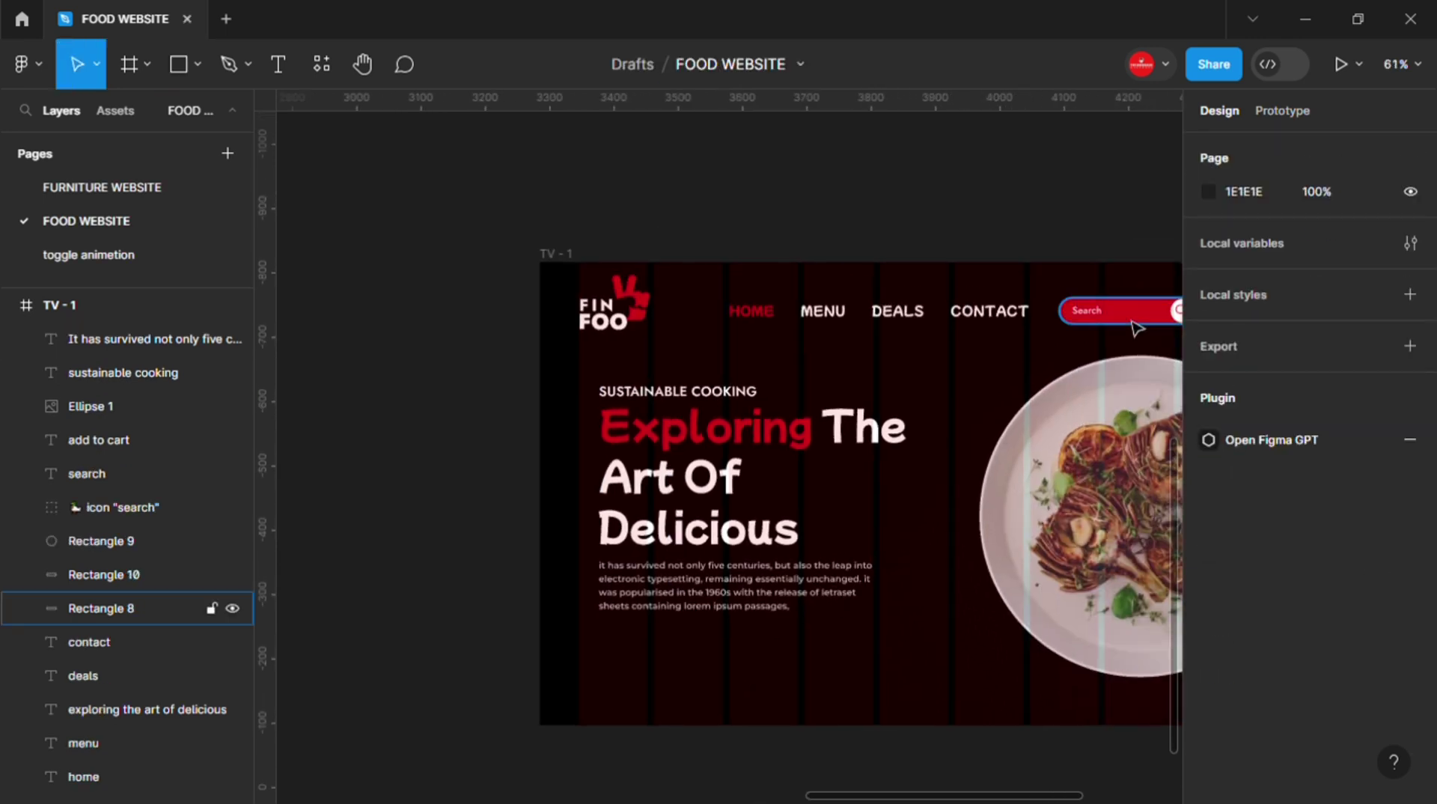
left_click(1137, 320)
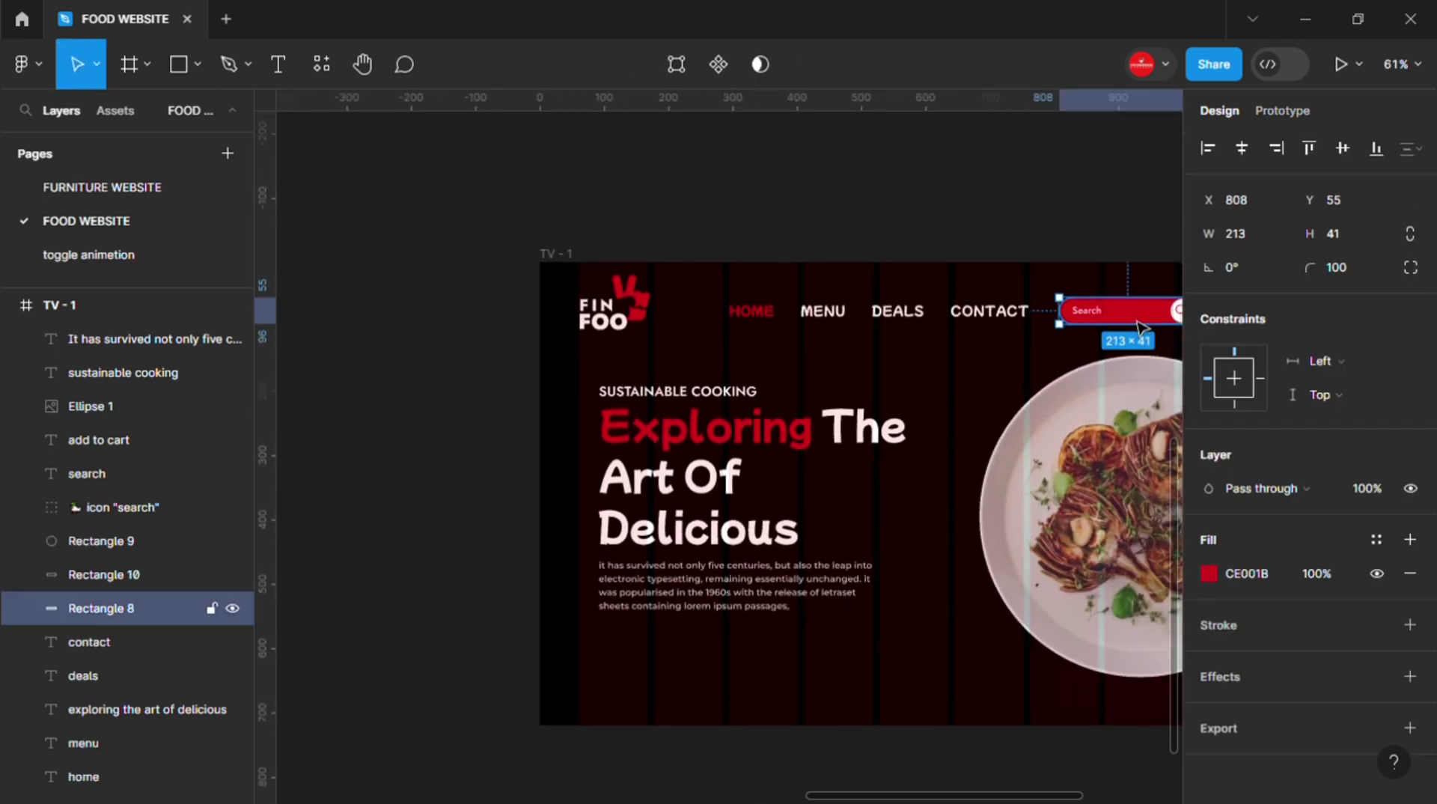
key("ctrl+d")
scroll(795, 657, "up", 3)
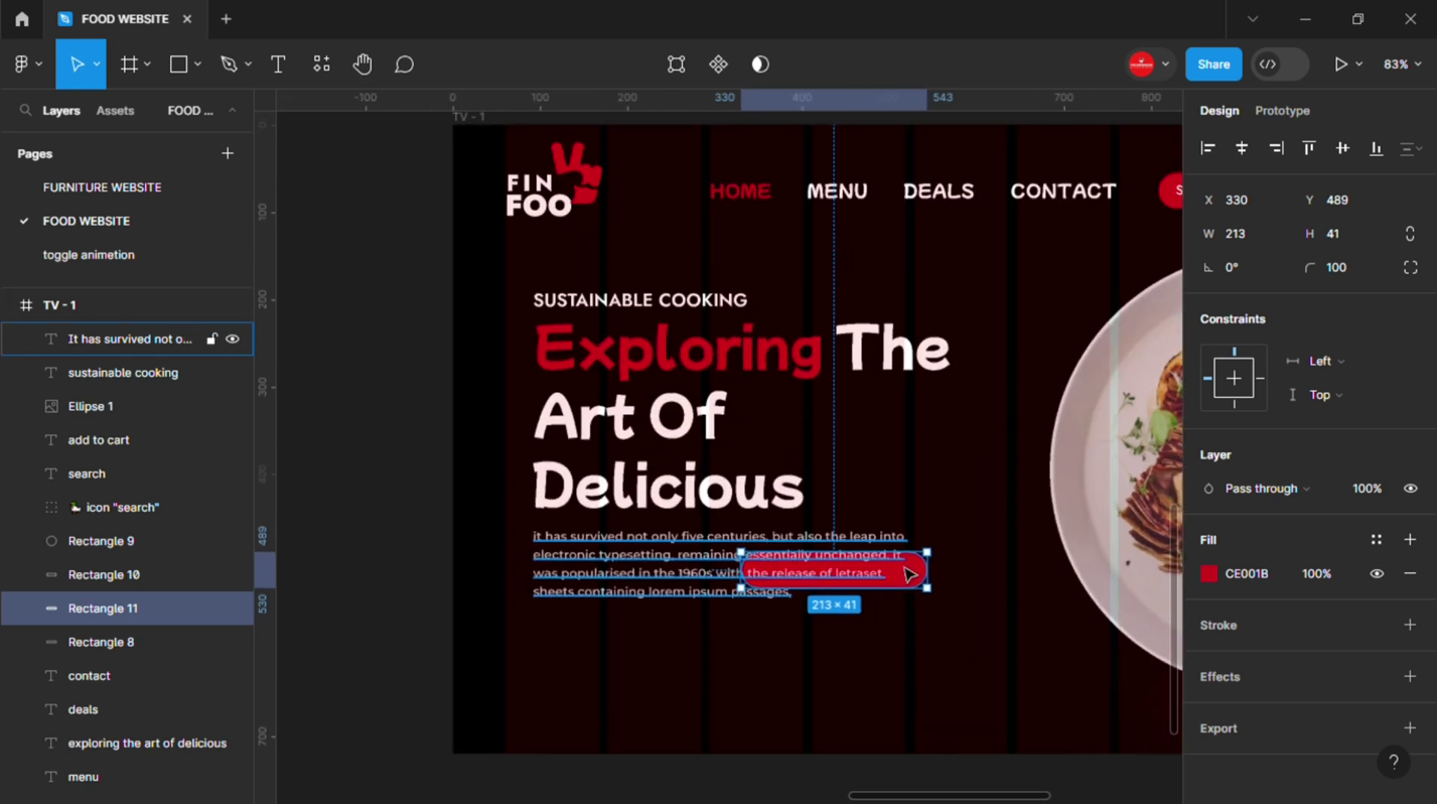
left_click_drag(909, 572, 703, 661)
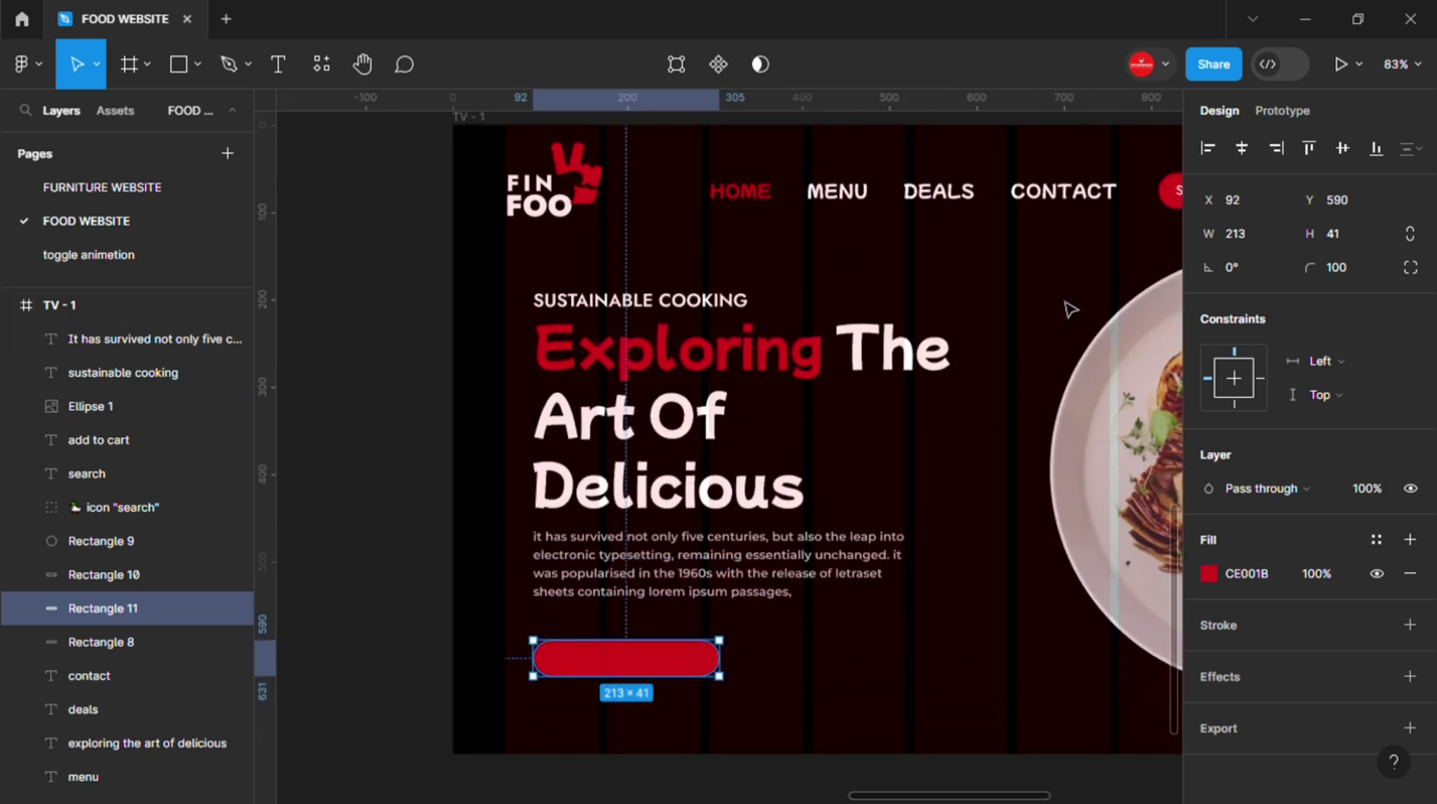
- Copy the Search text onto the new red button as its label
scroll(1070, 309, "right", 3)
left_click(1067, 207)
left_click_drag(1066, 193, 503, 676, "alt")
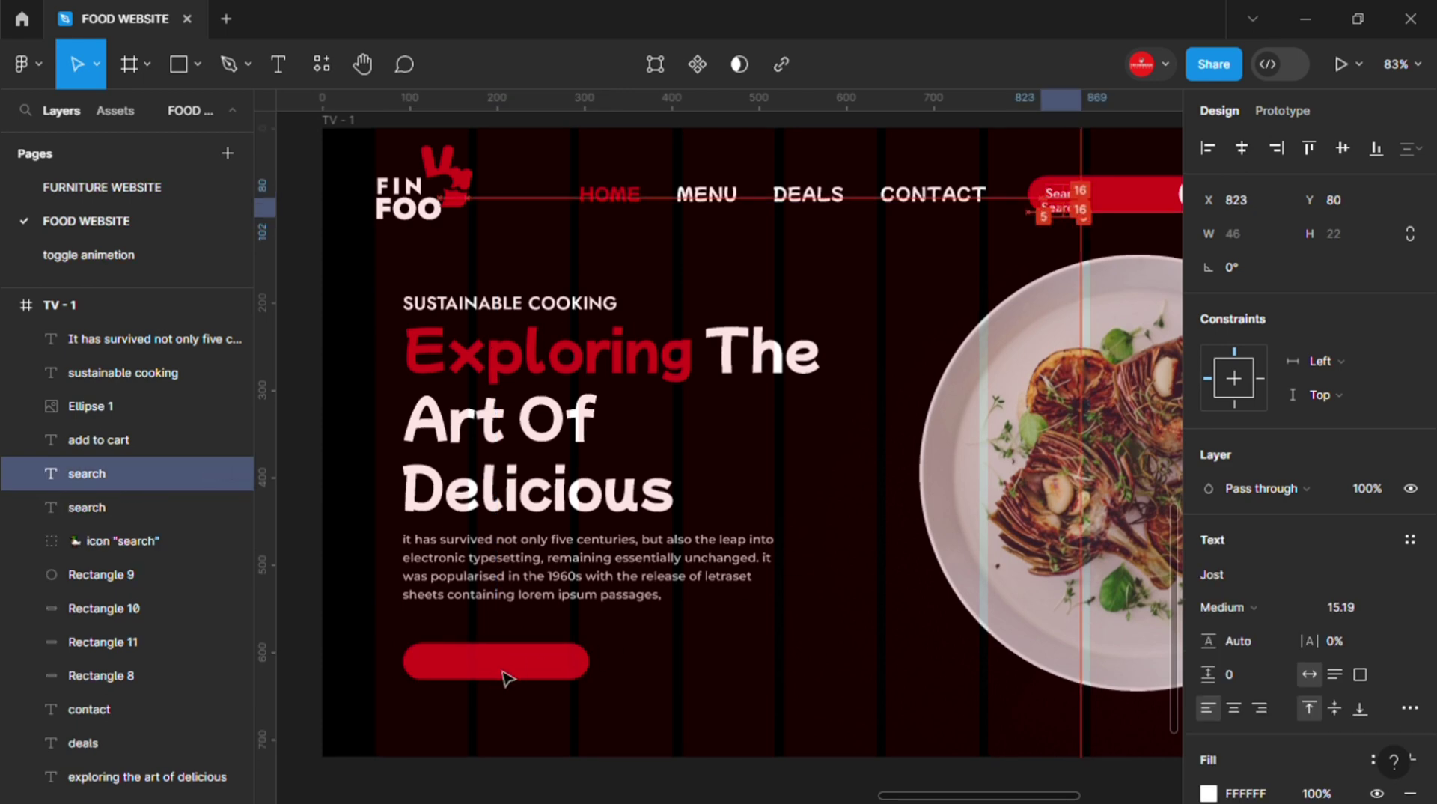
scroll(504, 675, "left", 3)
scroll(503, 676, "down", 2)
double_click(654, 606)
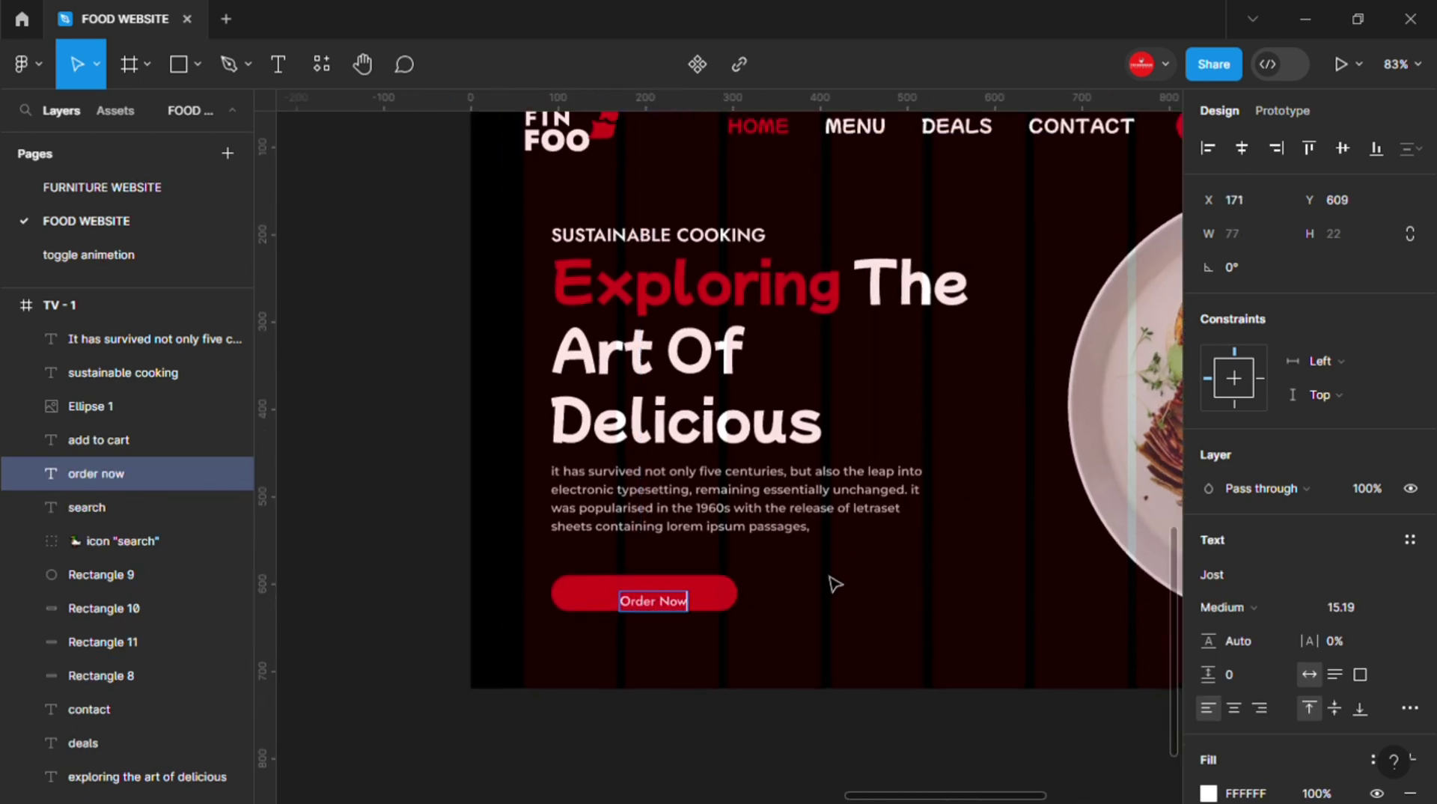
- Set the button label to SemiBold, size 17
scroll(834, 583, "up", 2)
left_click(1235, 606)
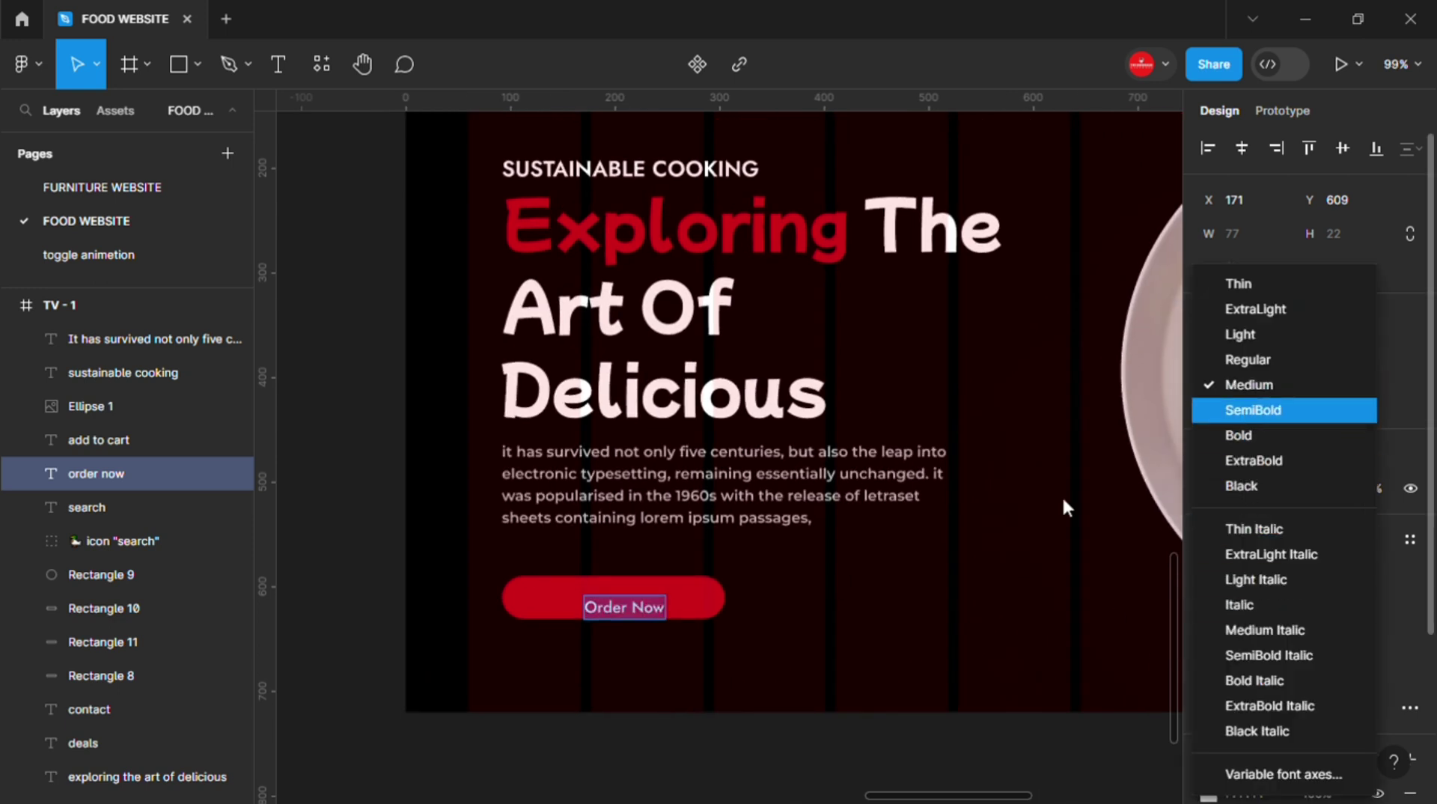
key("Return")
left_click(1363, 607)
type("17")
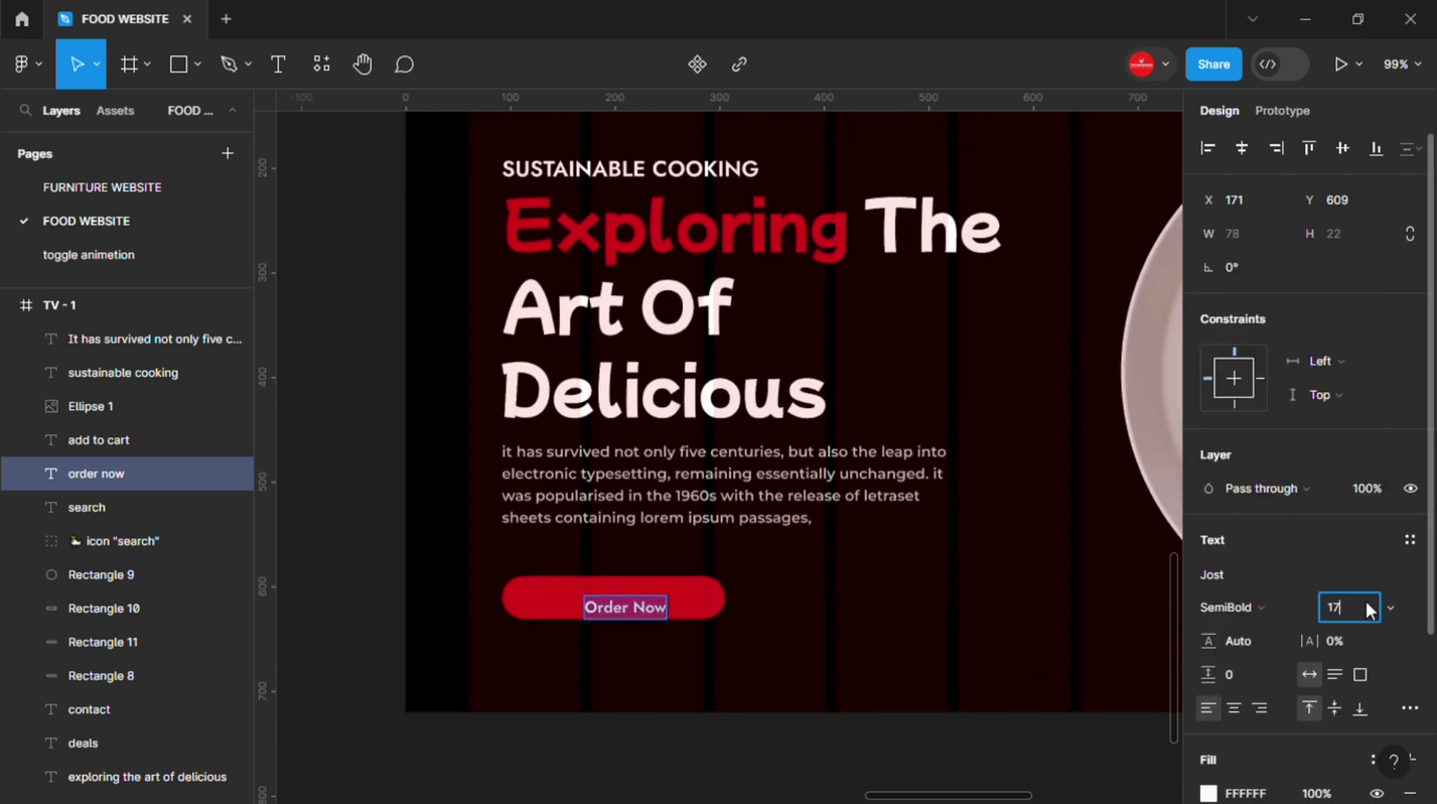
key("Return")
key("Escape")
key("Escape")
- Select the Order Now text together with the red button rectangle and adjust them
left_click(544, 601)
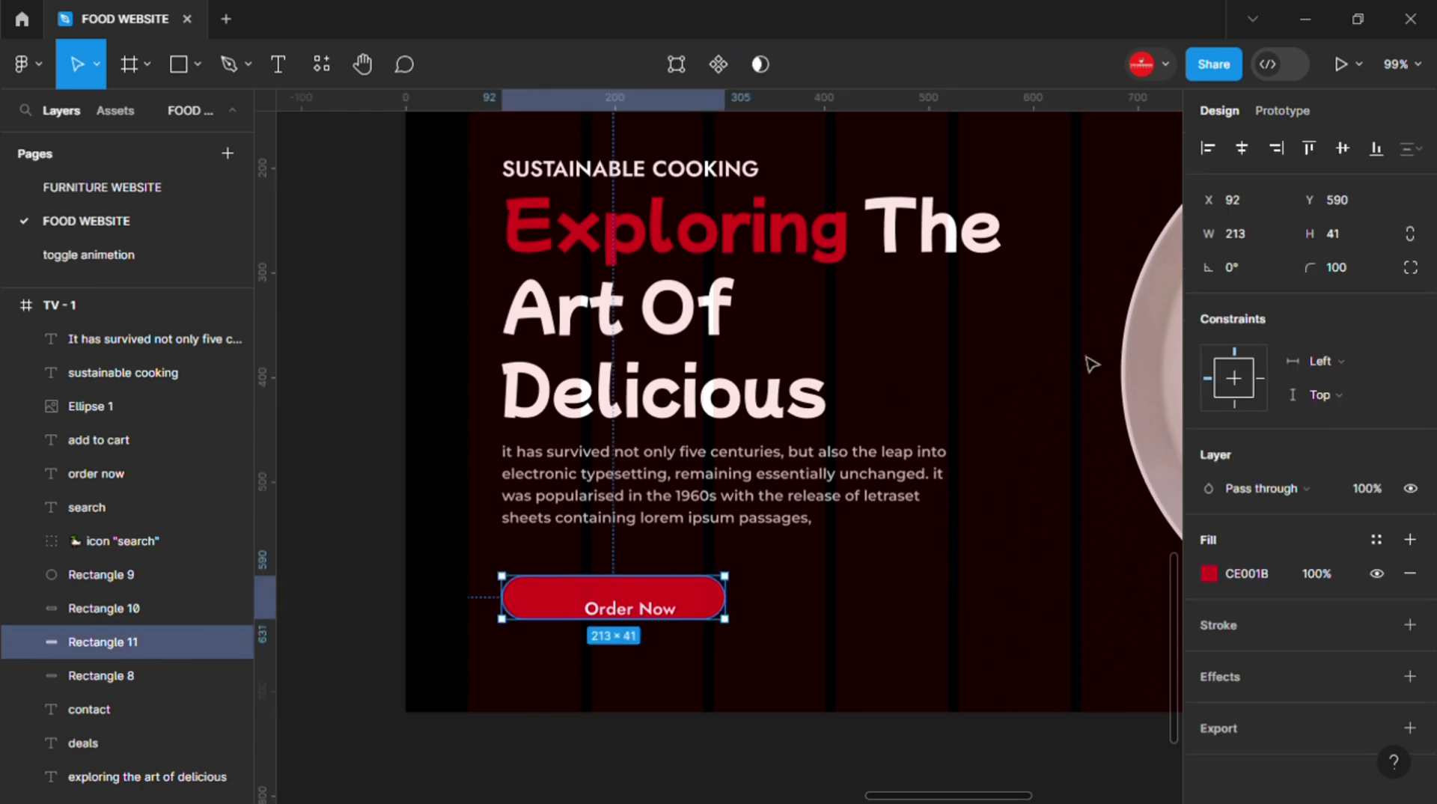
left_click(668, 618)
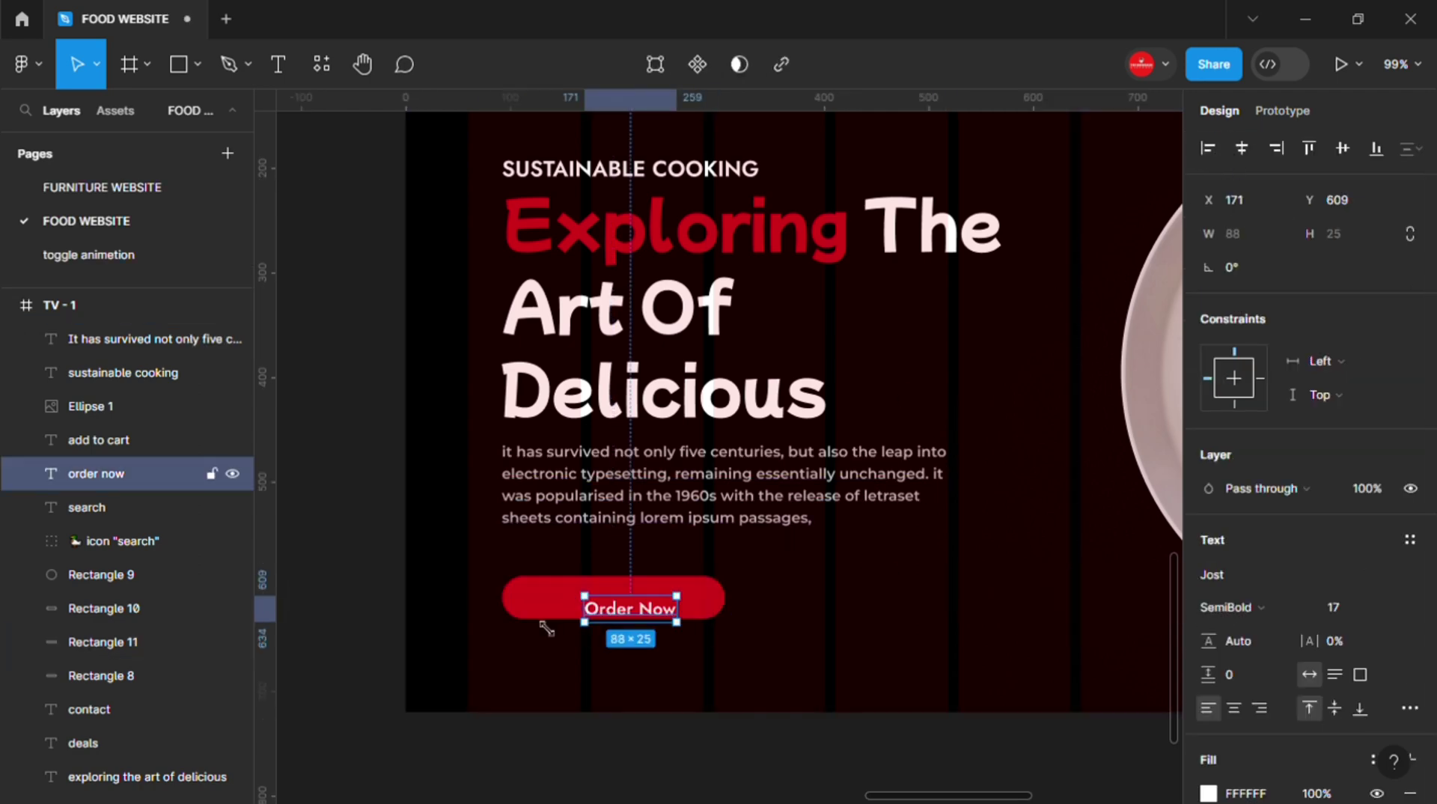
left_click(105, 641, "shift")
left_click_drag(859, 652, 900, 641)
key("Escape")
scroll(900, 642, "down", 5)
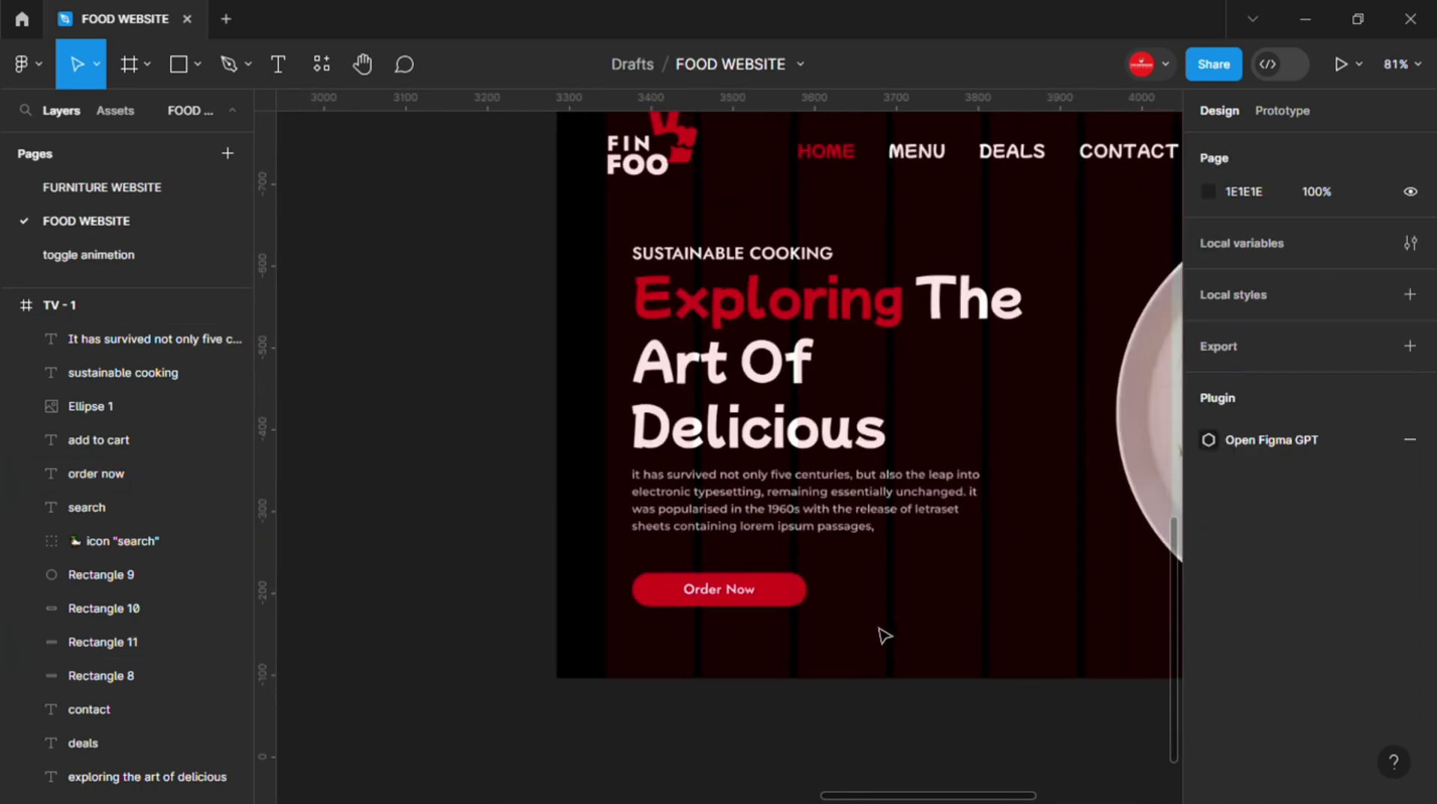
- Place the shopping-bag icon inside the Order Now button
left_click_drag(310, 321, 806, 610)
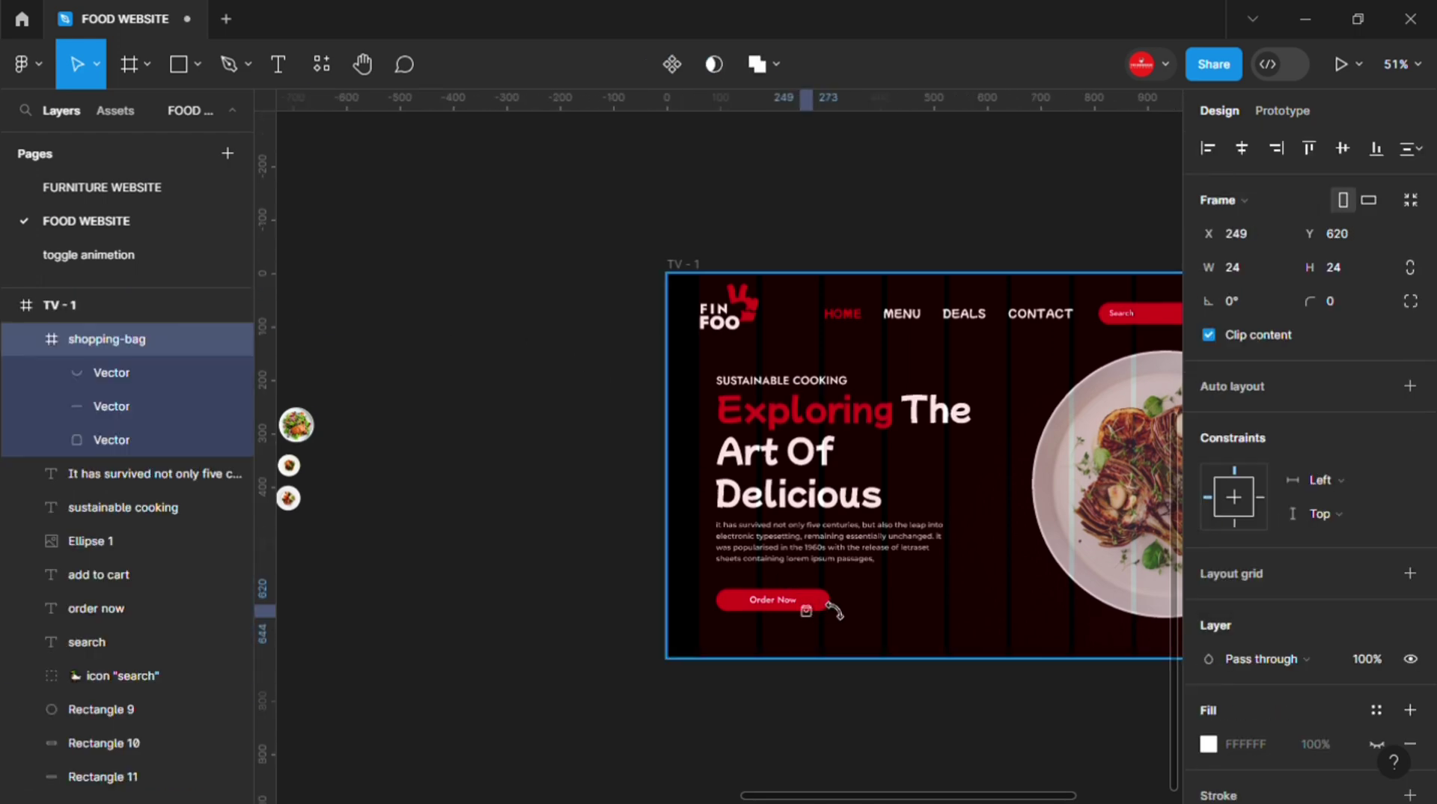
scroll(806, 610, "up", 5)
scroll(878, 648, "up", 2)
left_click_drag(900, 645, 920, 599)
key("k")
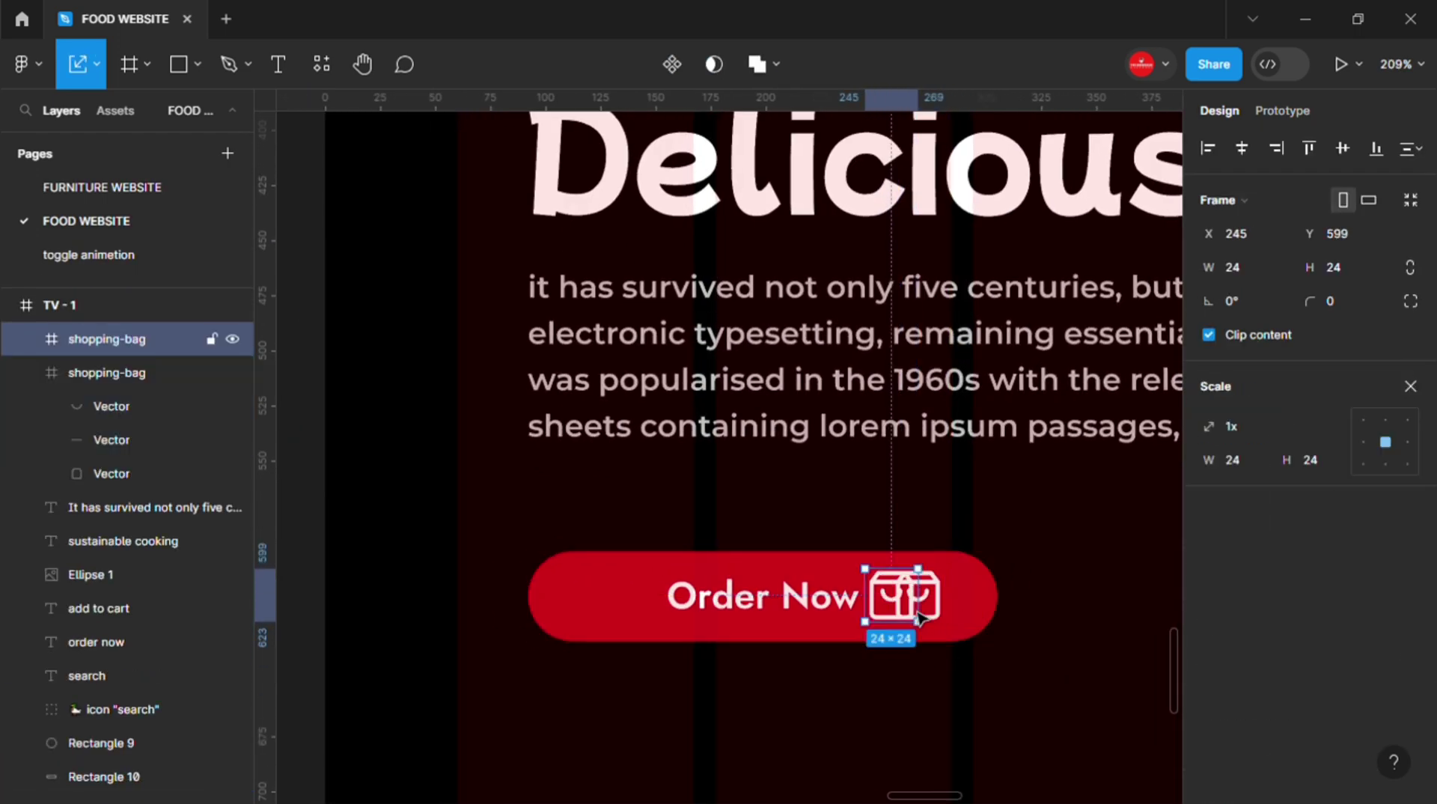
key("ctrl+z")
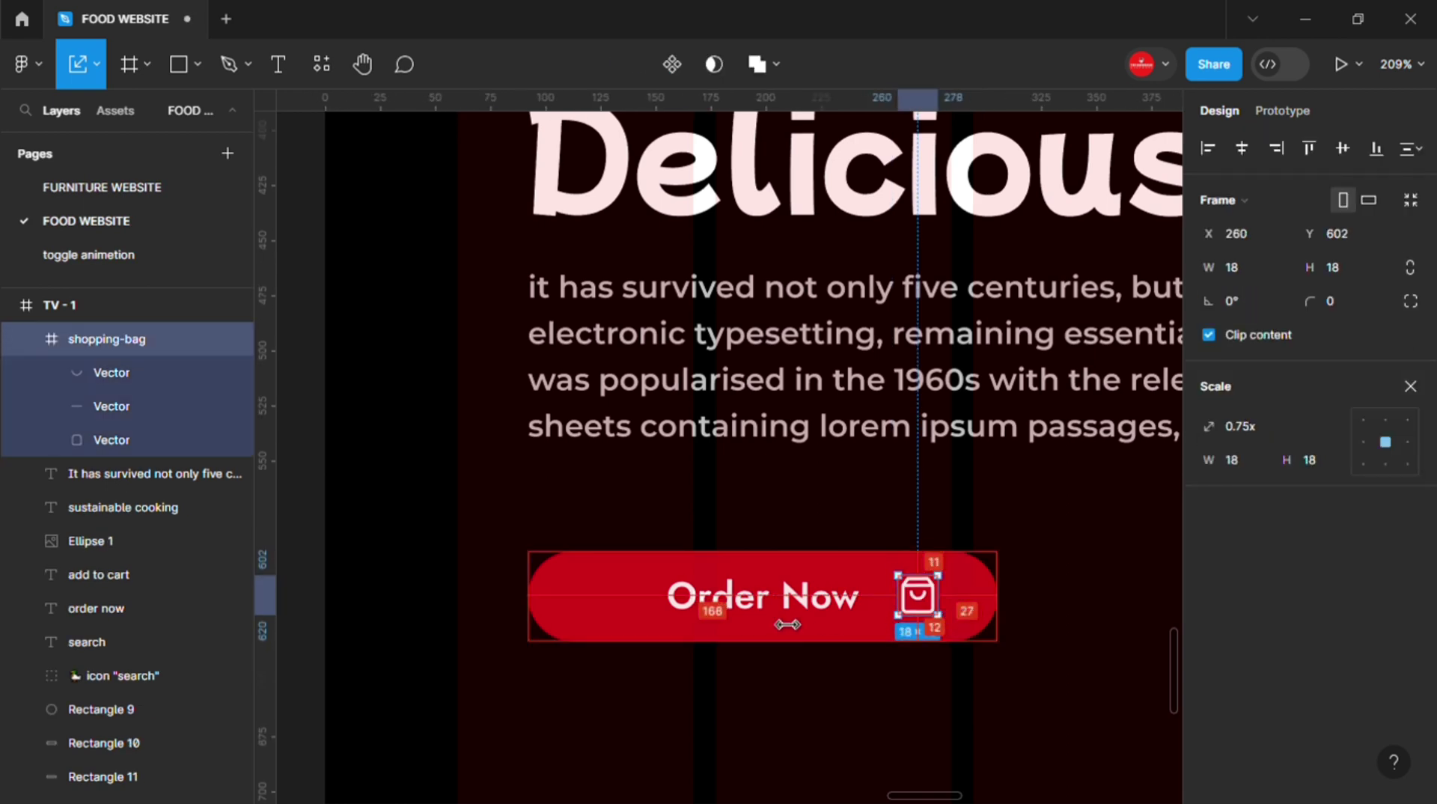
- Set a 5 gap between the label and bag icon and centre them in the button
left_click(762, 595, "shift")
left_click(1231, 334)
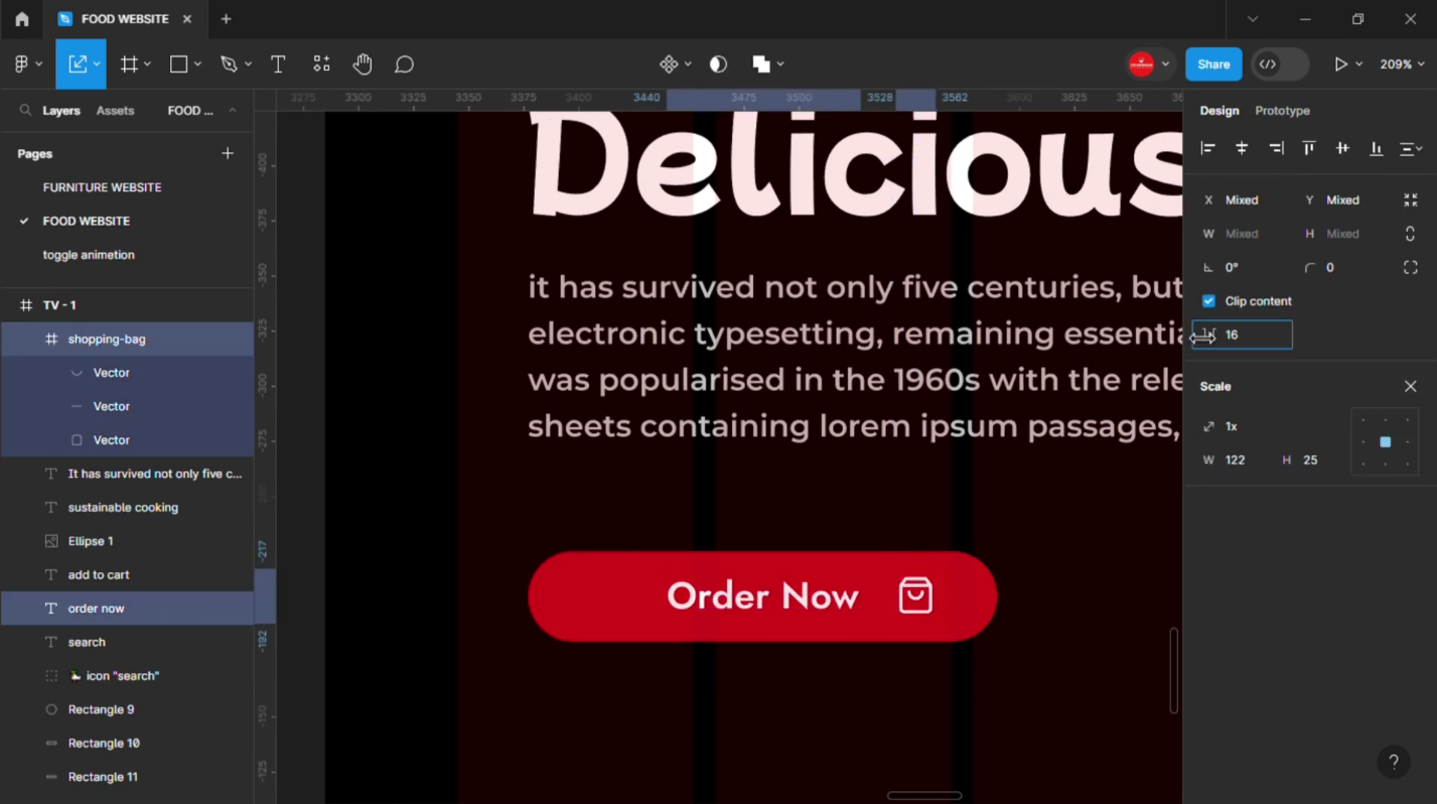
type("5")
key("Return")
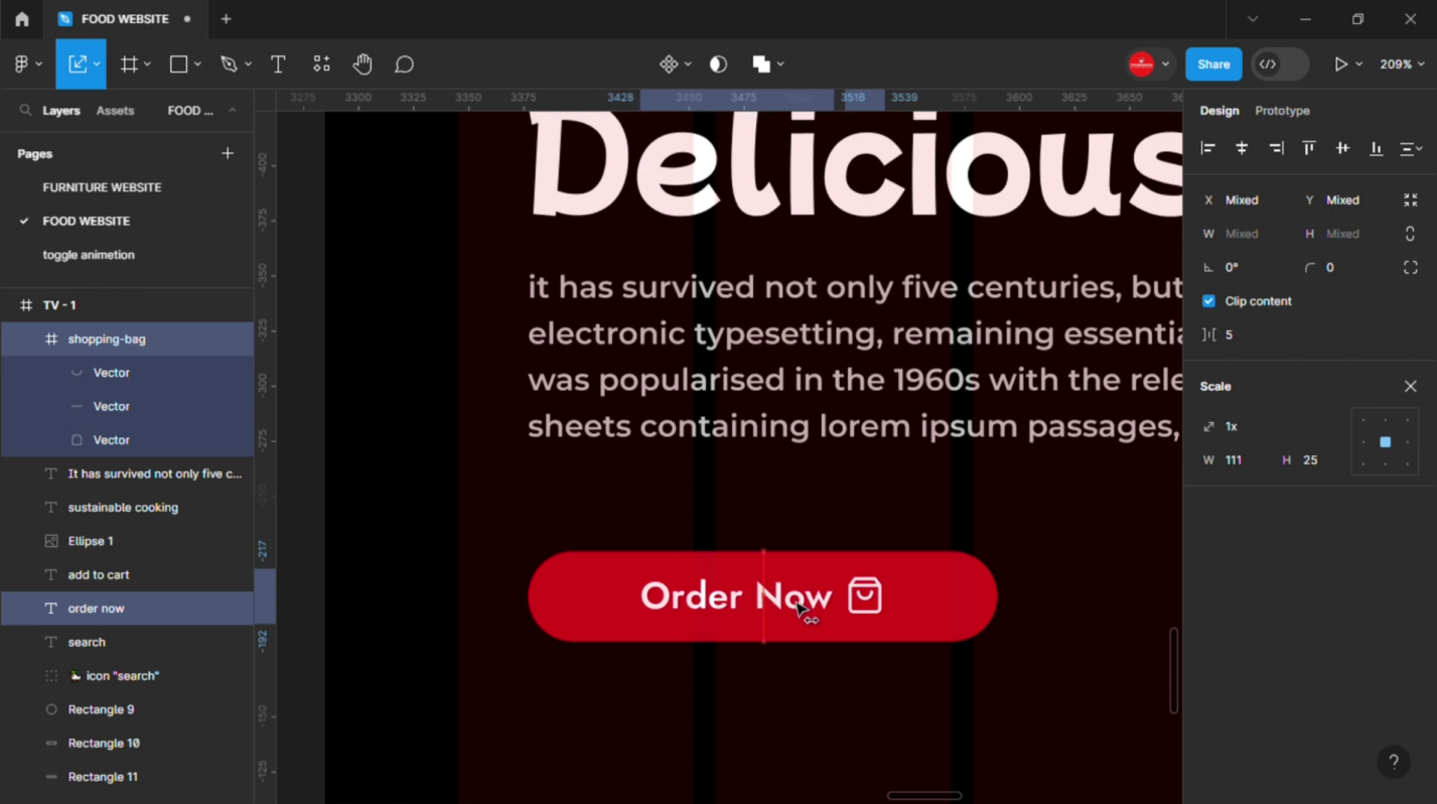
left_click_drag(789, 612, 764, 610)
left_click(838, 605)
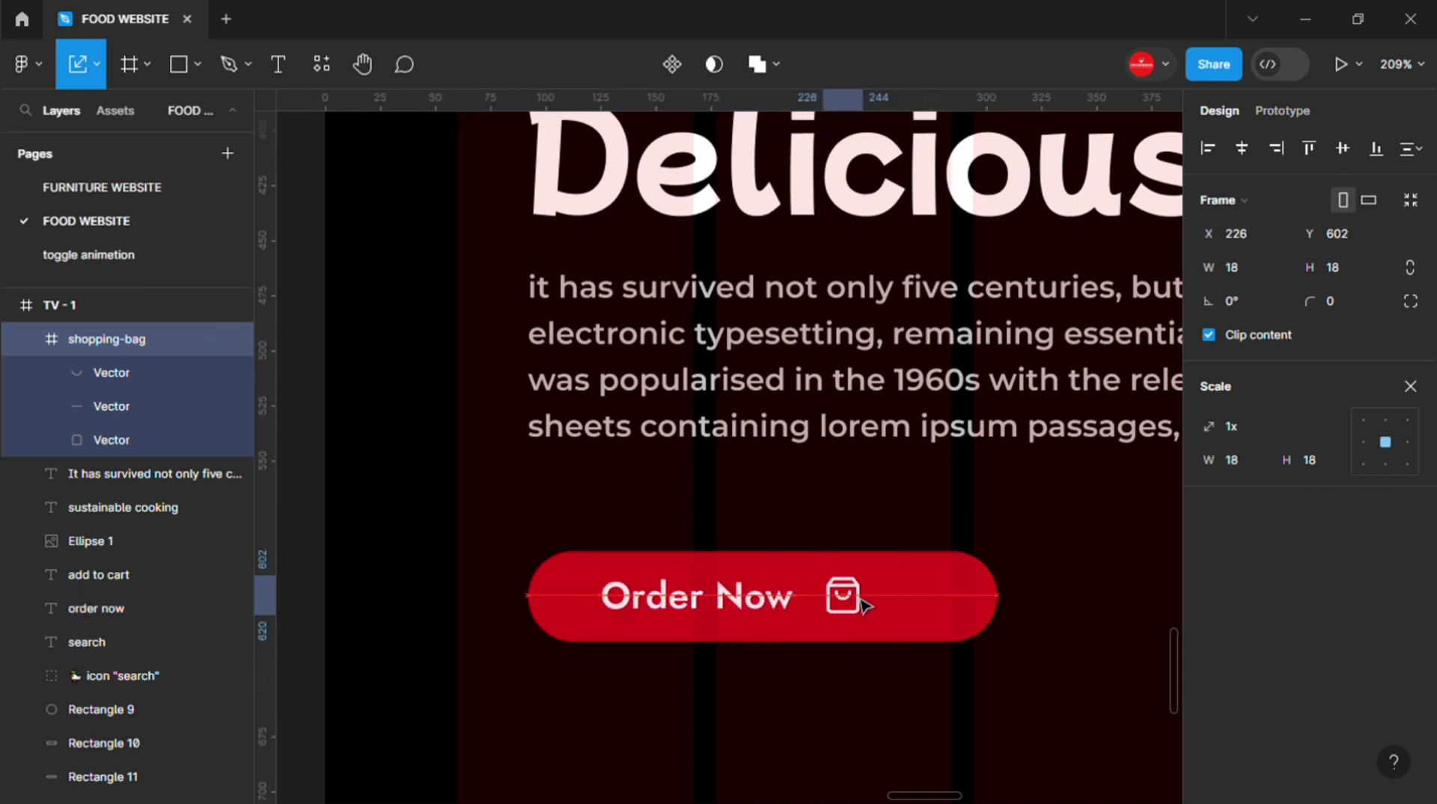
left_click(748, 597, "shift")
mouse_move(861, 593)
left_mouse_down()
mouse_move(880, 596)
mouse_move(888, 632)
left_mouse_up()
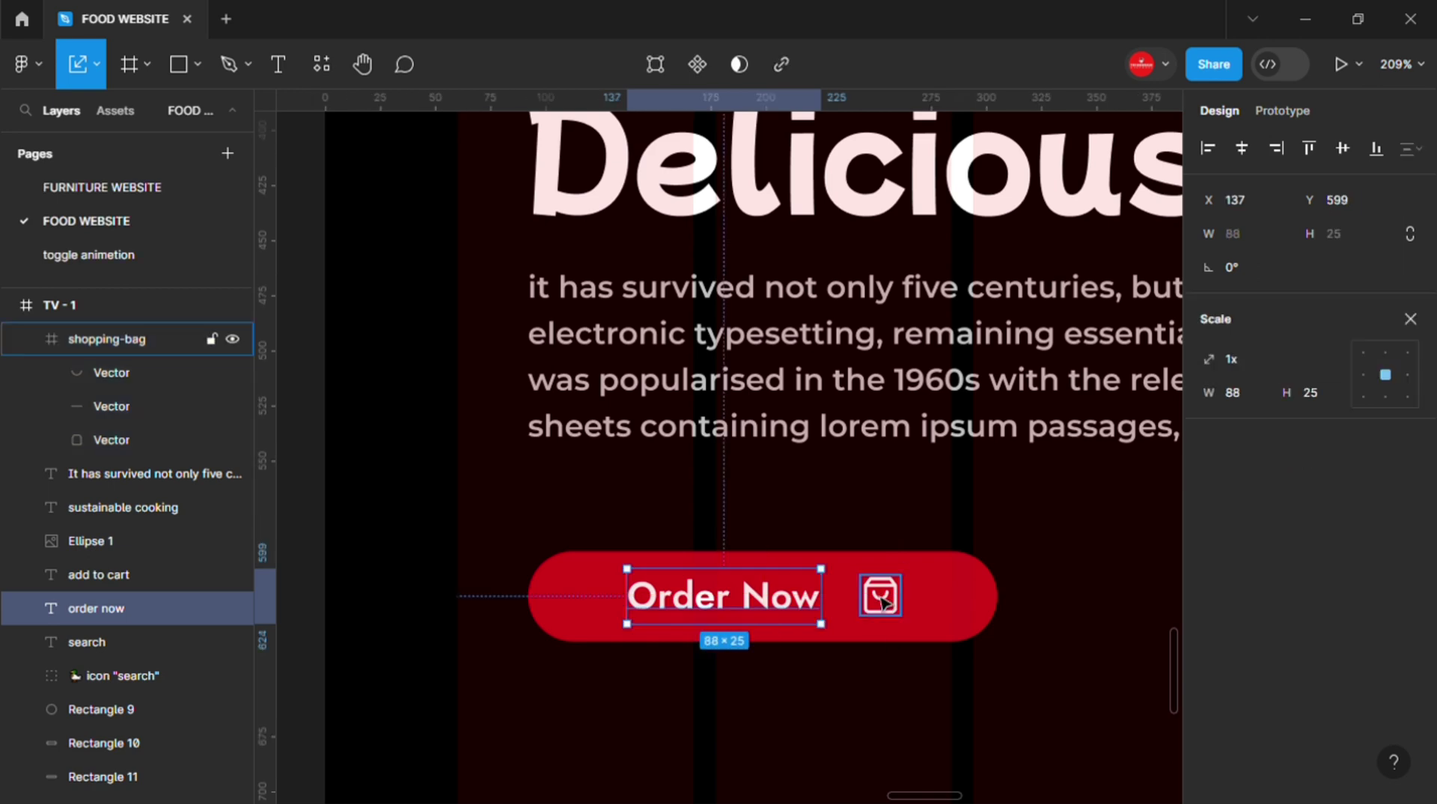
left_click(876, 606)
scroll(934, 618, "down", 5)
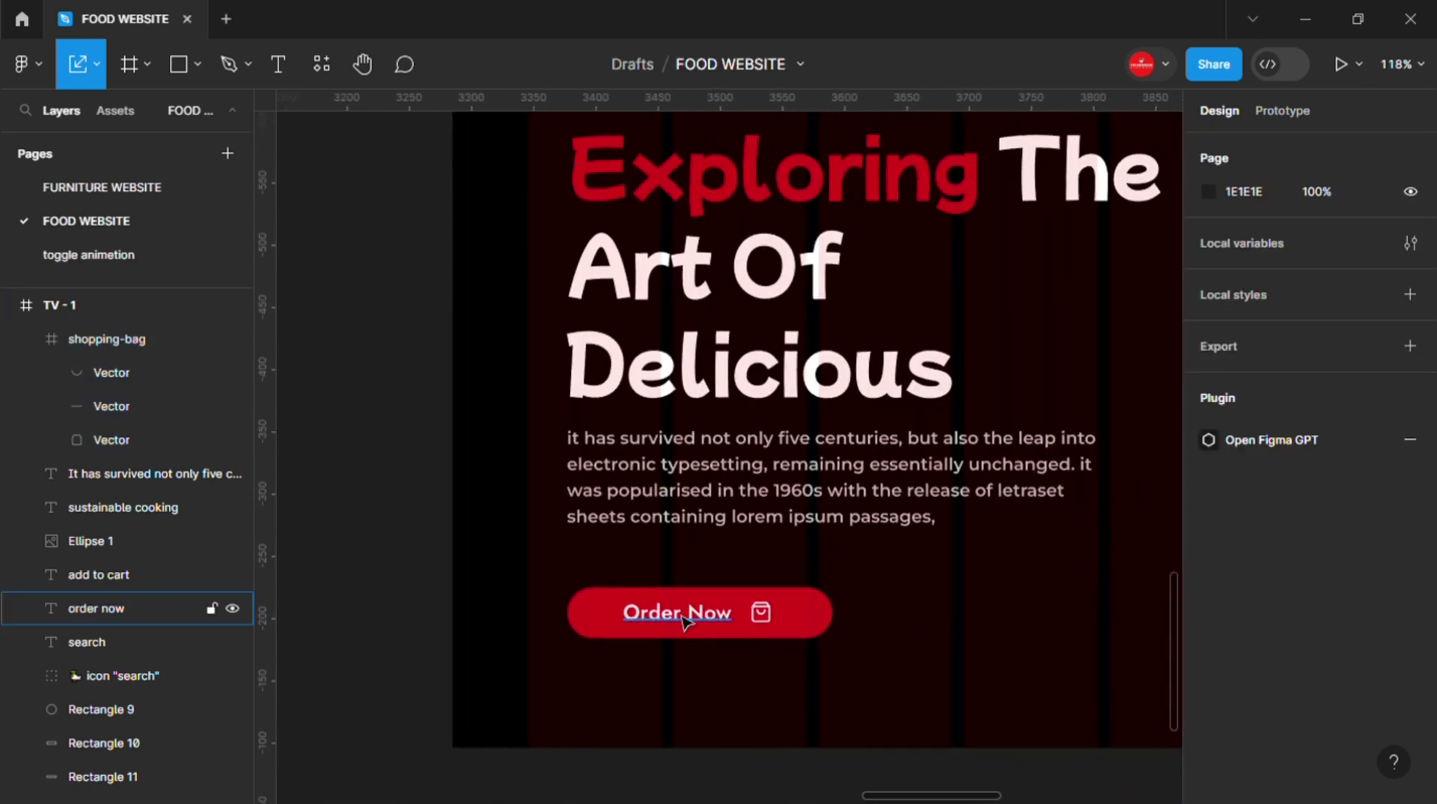
left_click(683, 615)
- Copy Order Now beside the button as 'Exlpore Deals' in Medium weight
mouse_move(677, 619)
left_mouse_down()
mouse_move(958, 633)
mouse_move(926, 621)
left_mouse_up()
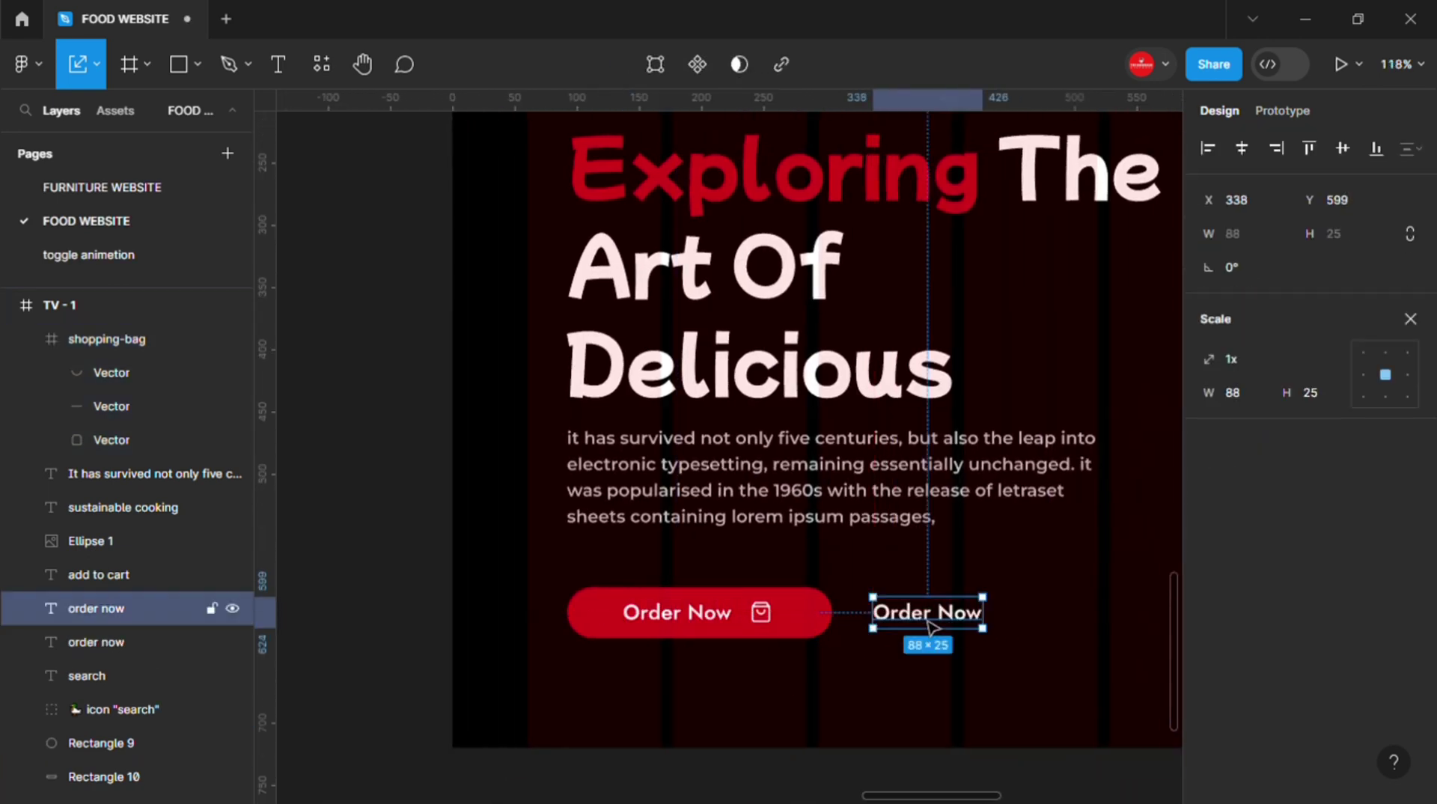
double_click(931, 621)
type("Exlpore Deals")
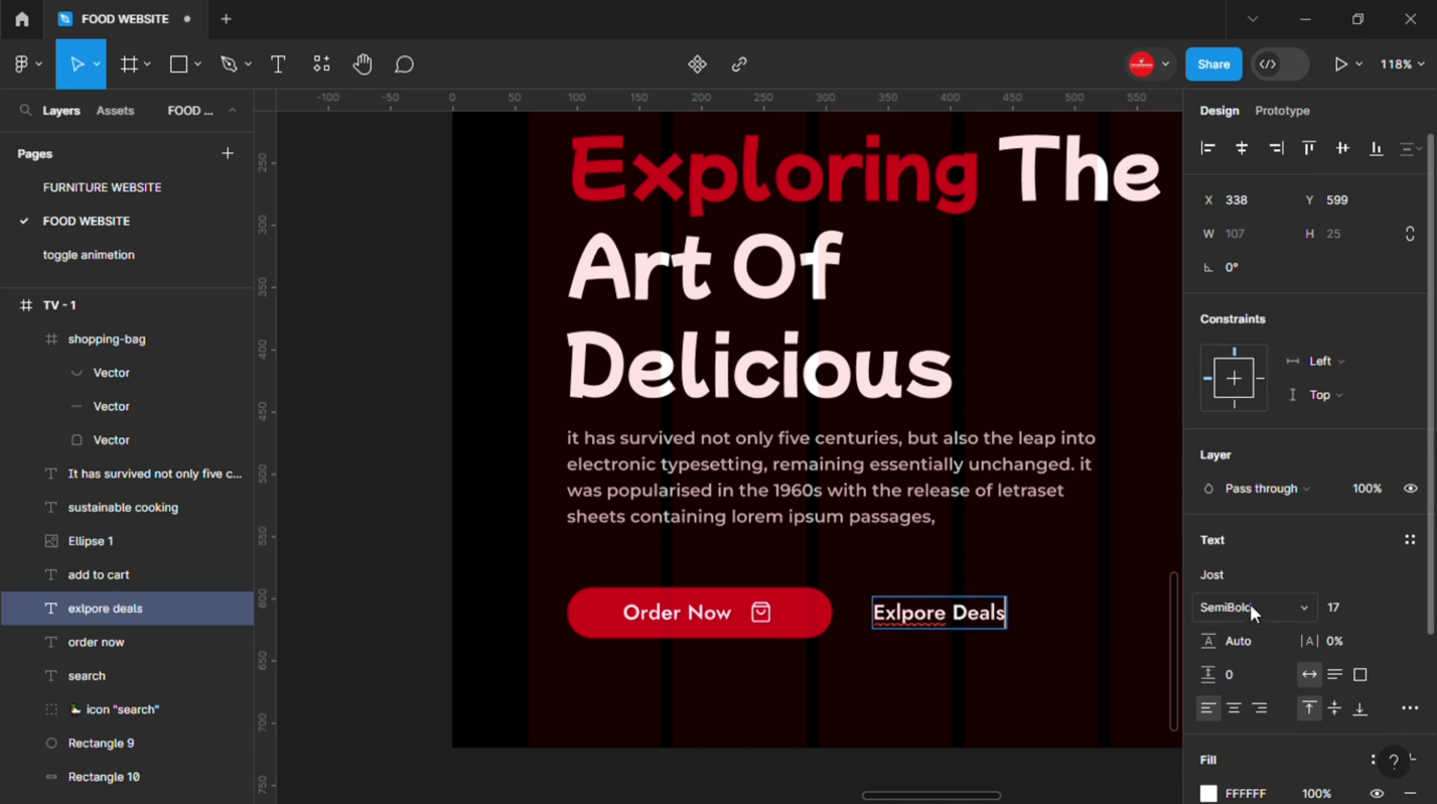
left_click(1249, 604)
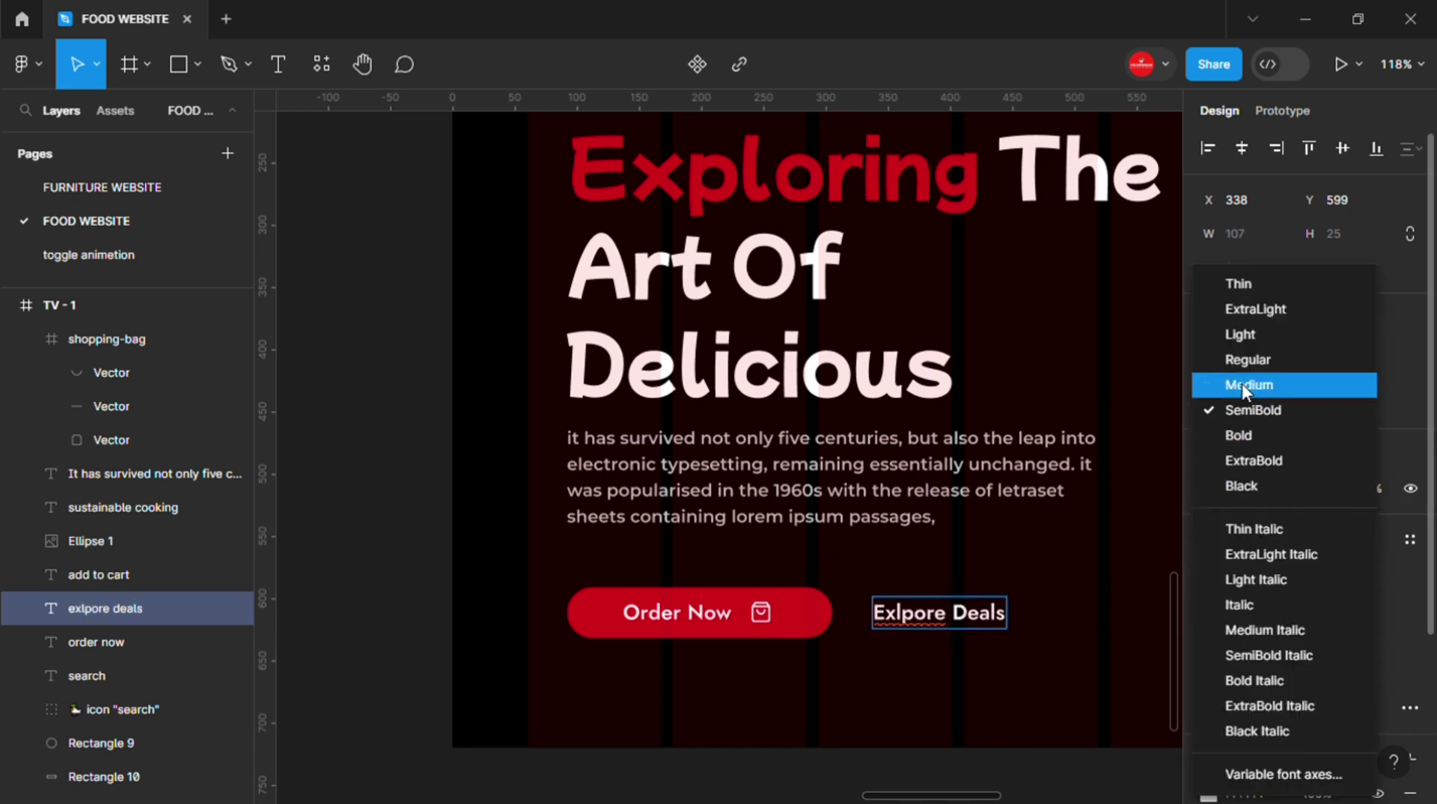
left_click(967, 612)
left_click(1227, 607)
key("Up")
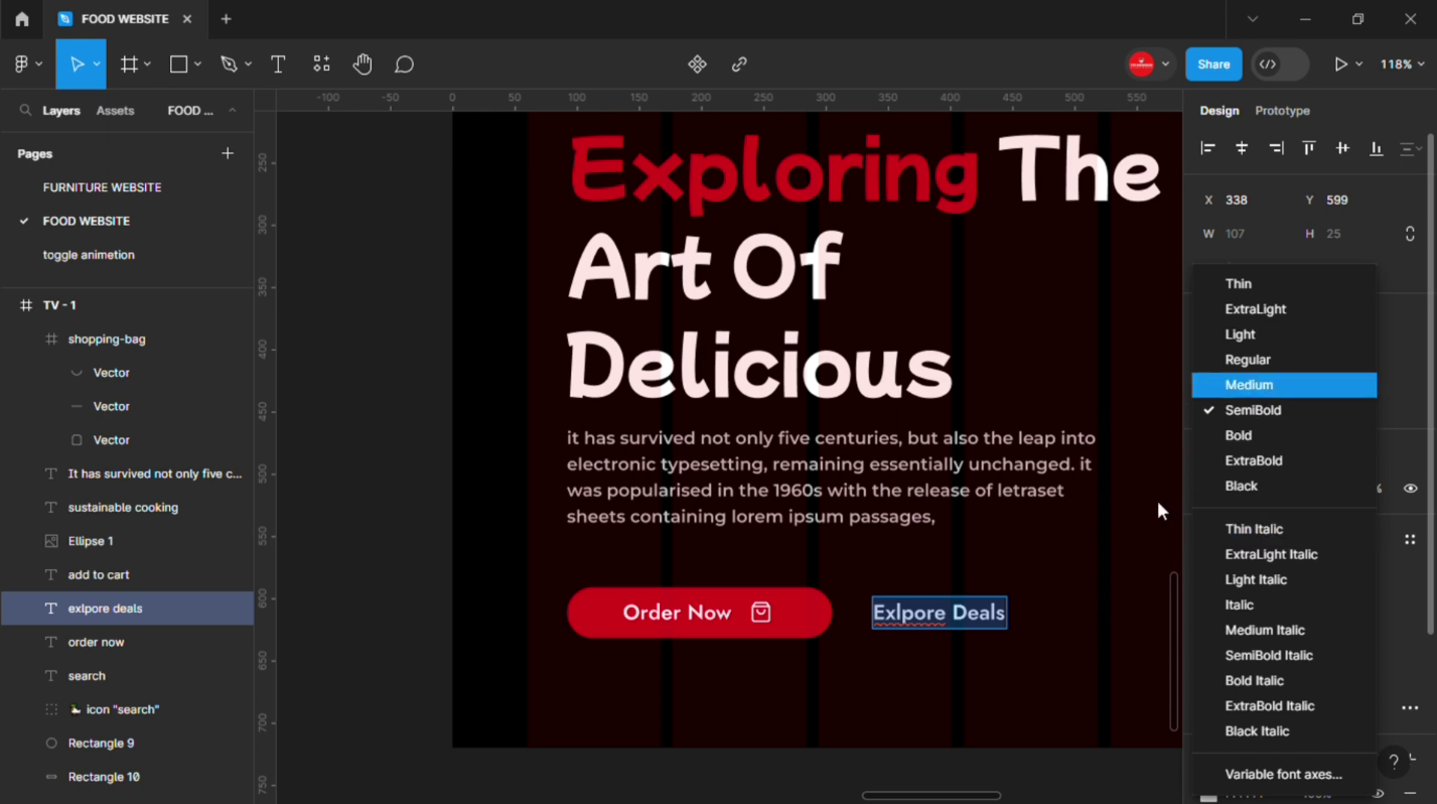
key("Return")
key("Escape")
- Nudge the Exlpore Deals link slightly left next to the button
scroll(946, 633, "up", 1)
scroll(946, 632, "up", 2)
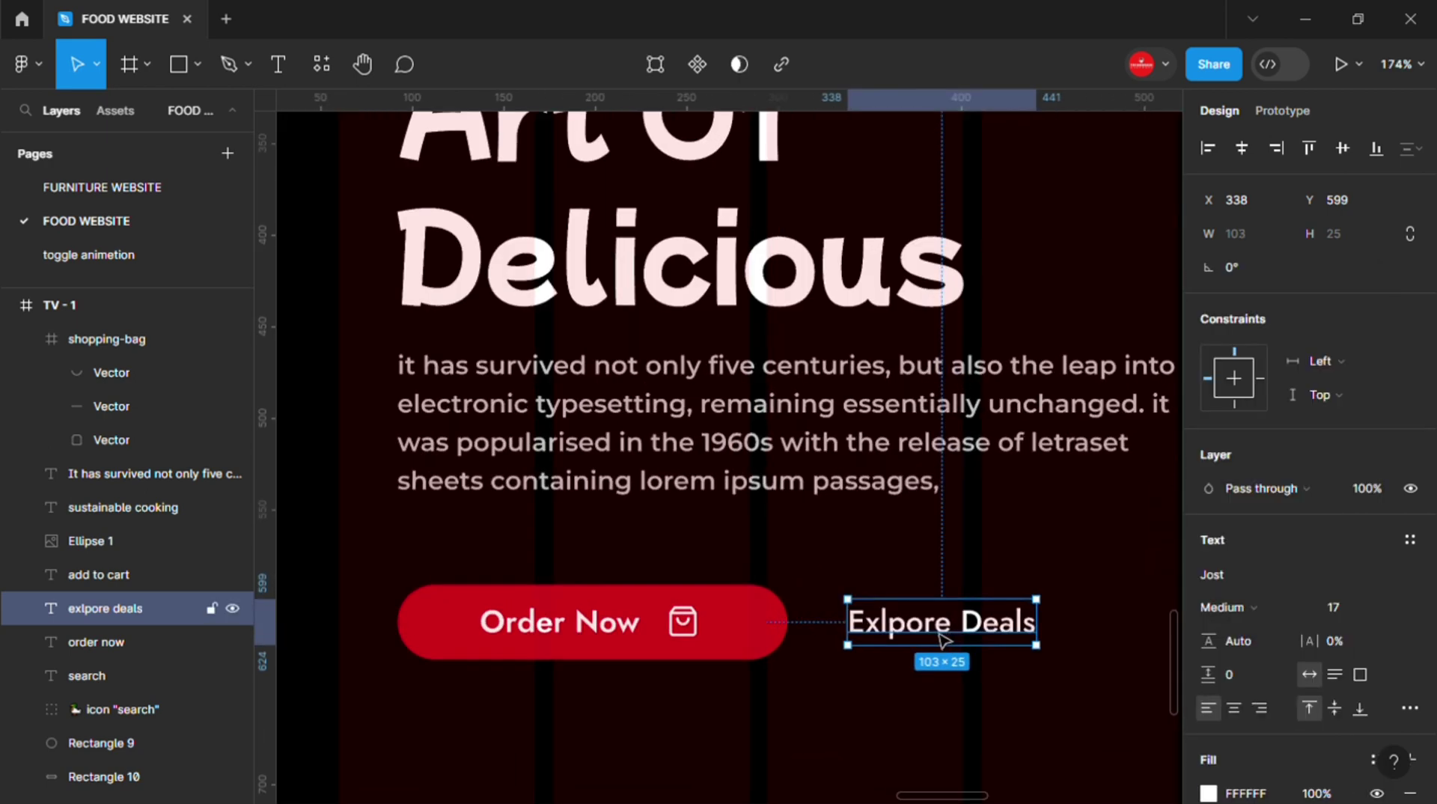
left_click_drag(945, 640, 932, 640)
scroll(905, 666, "down", 5)
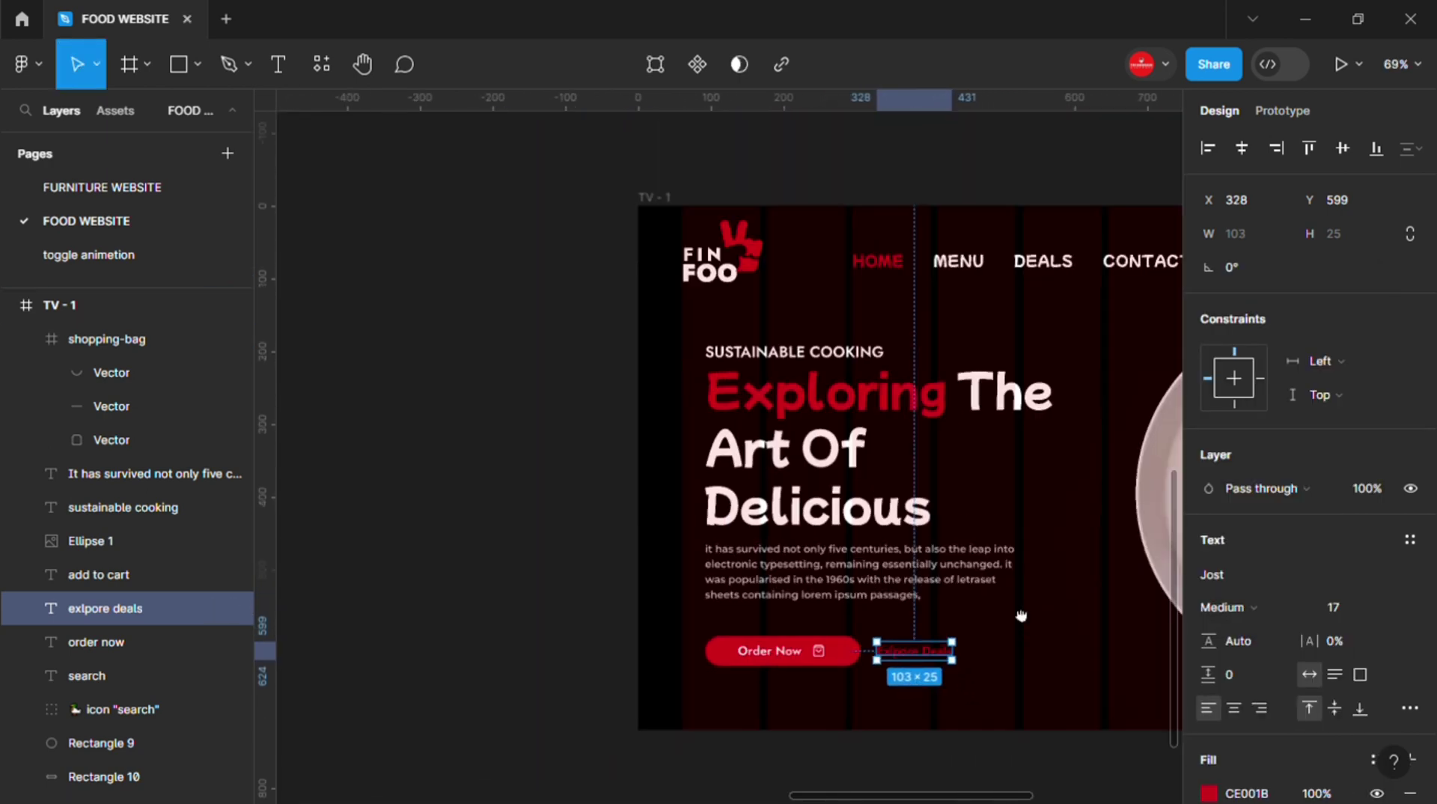
key("Escape")
scroll(747, 643, "down", 2)
scroll(827, 632, "down", 1)
scroll(606, 549, "down", 3)
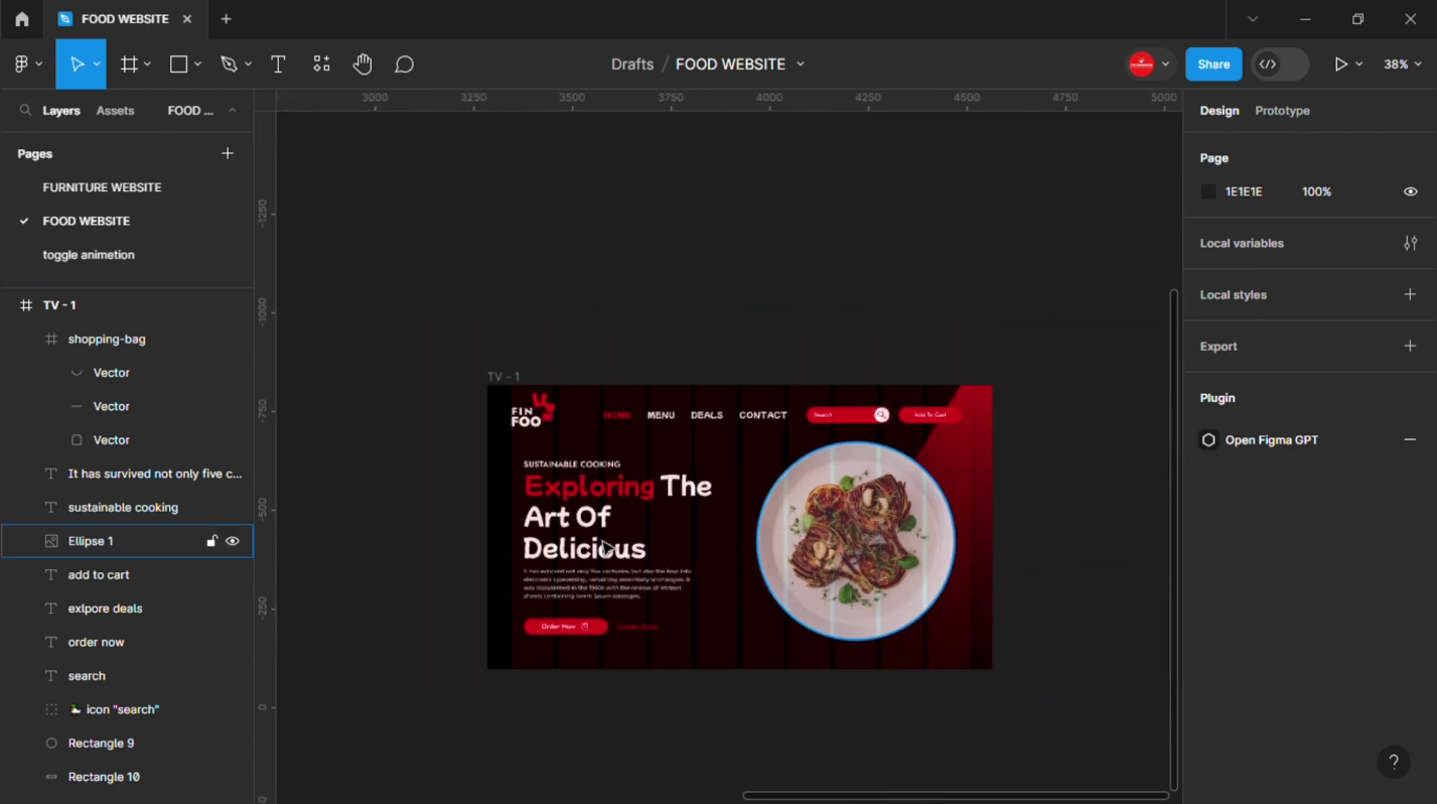
scroll(384, 442, "left", 2)
- Move the three small food images below the hero frame
scroll(353, 596, "left", 3)
left_click_drag(352, 596, 315, 448)
mouse_move(354, 513)
left_mouse_down()
mouse_move(820, 627)
mouse_move(777, 619)
mouse_move(859, 632)
mouse_move(869, 618)
left_mouse_up()
scroll(885, 616, "up", 2)
key("Escape")
scroll(791, 625, "up", 1)
- Draw a pill rectangle with corner radius 1000 and a near-black fill
key("r")
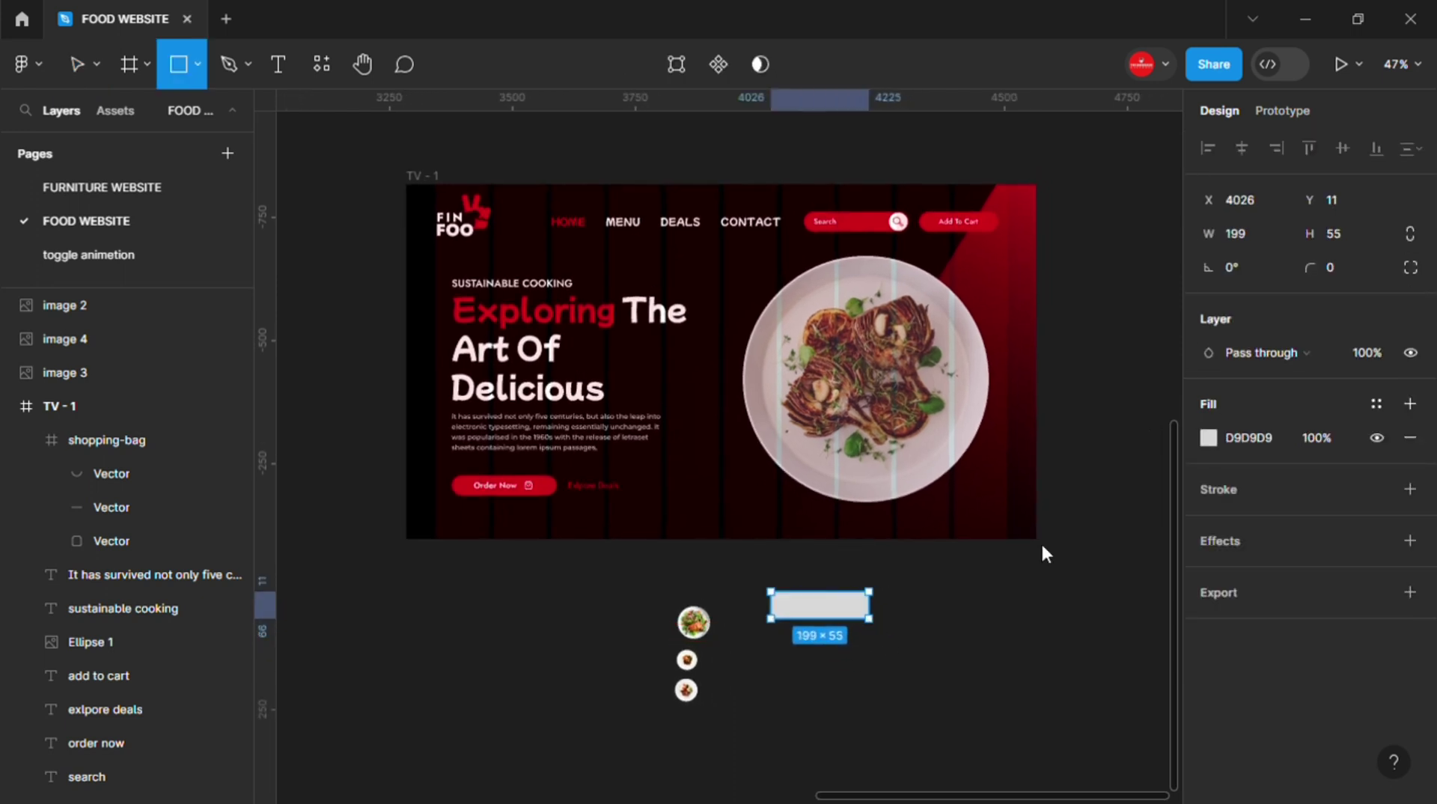
left_click(1344, 266)
type("1000")
left_click(1018, 581)
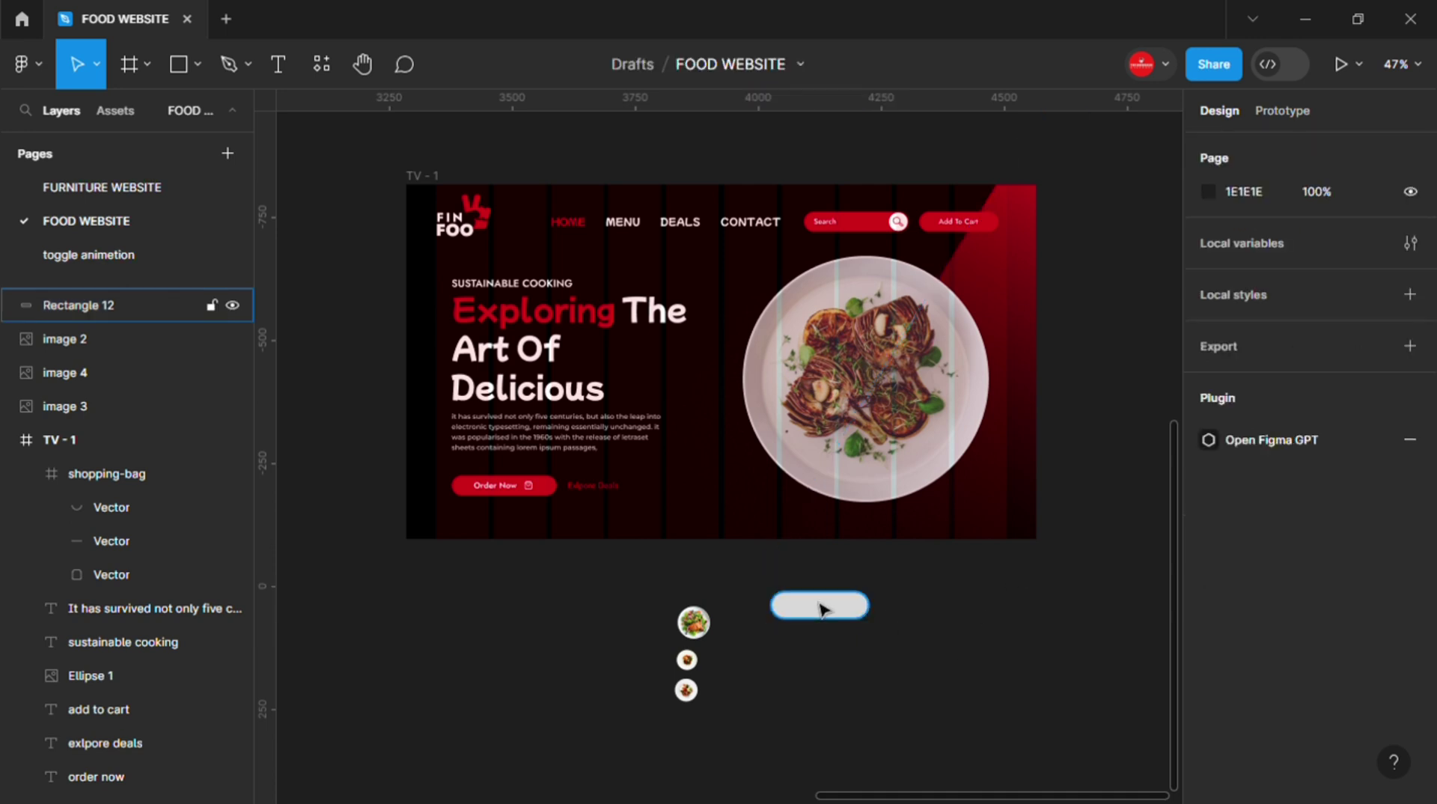
left_click(823, 608)
left_click(1209, 438)
left_click(948, 489)
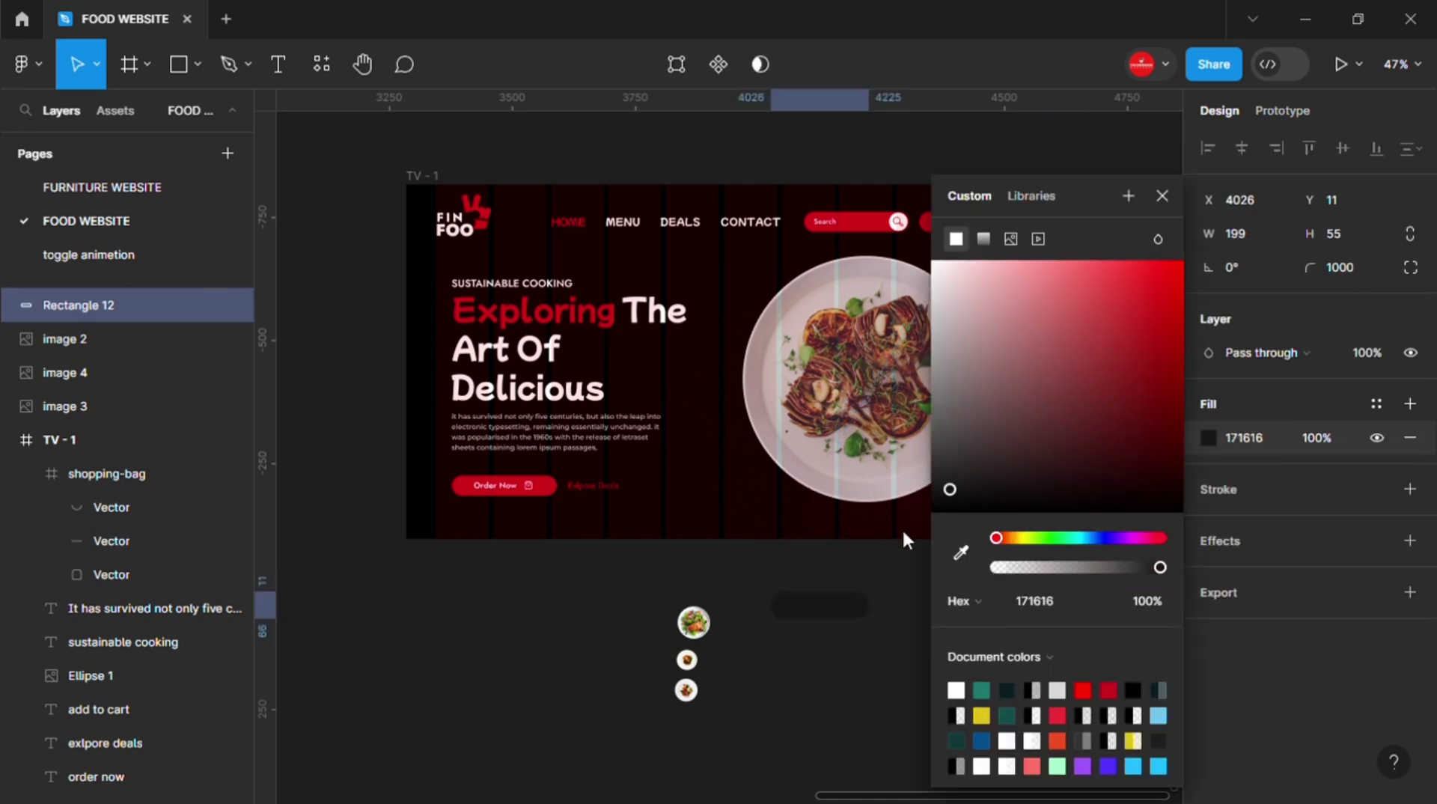
- Add a 28 background blur and set the pill fill to 30% opacity
left_click(1409, 540)
left_click(1295, 574)
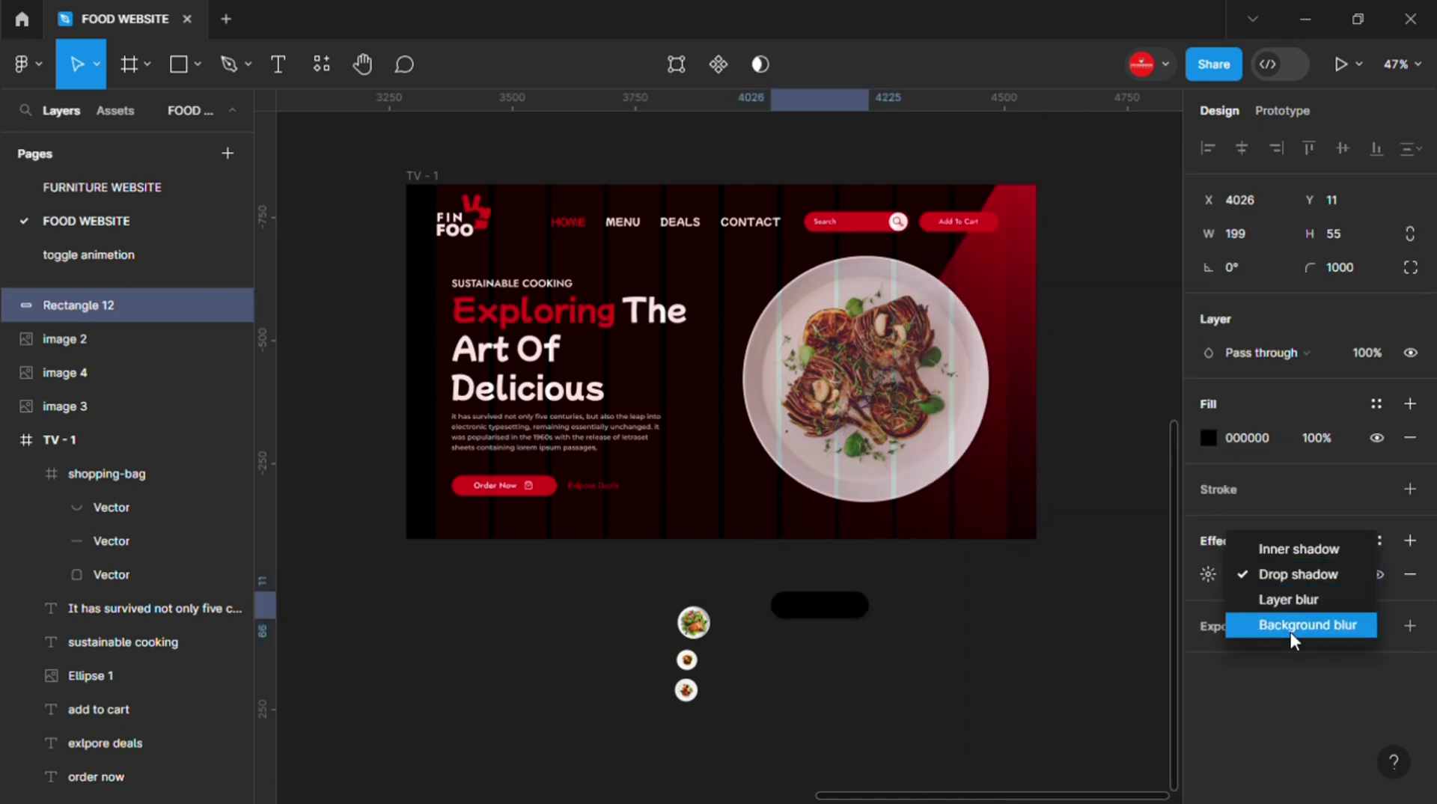
left_click(1290, 629)
type("28")
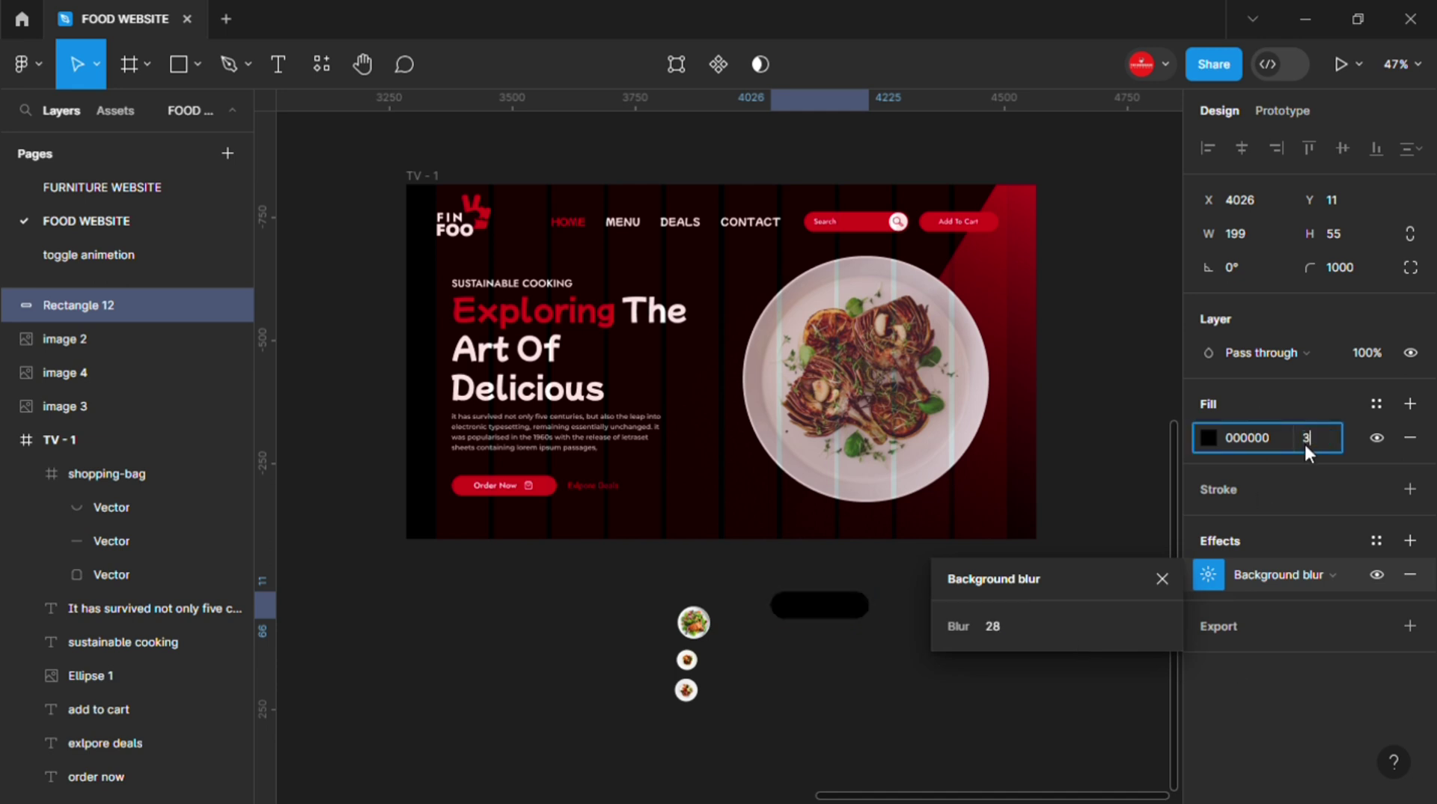
type("0")
left_click(841, 658)
scroll(793, 633, "up", 3)
- Place the salad plate image above the dark pill at its left end, sized to 46×47
scroll(673, 636, "up", 3)
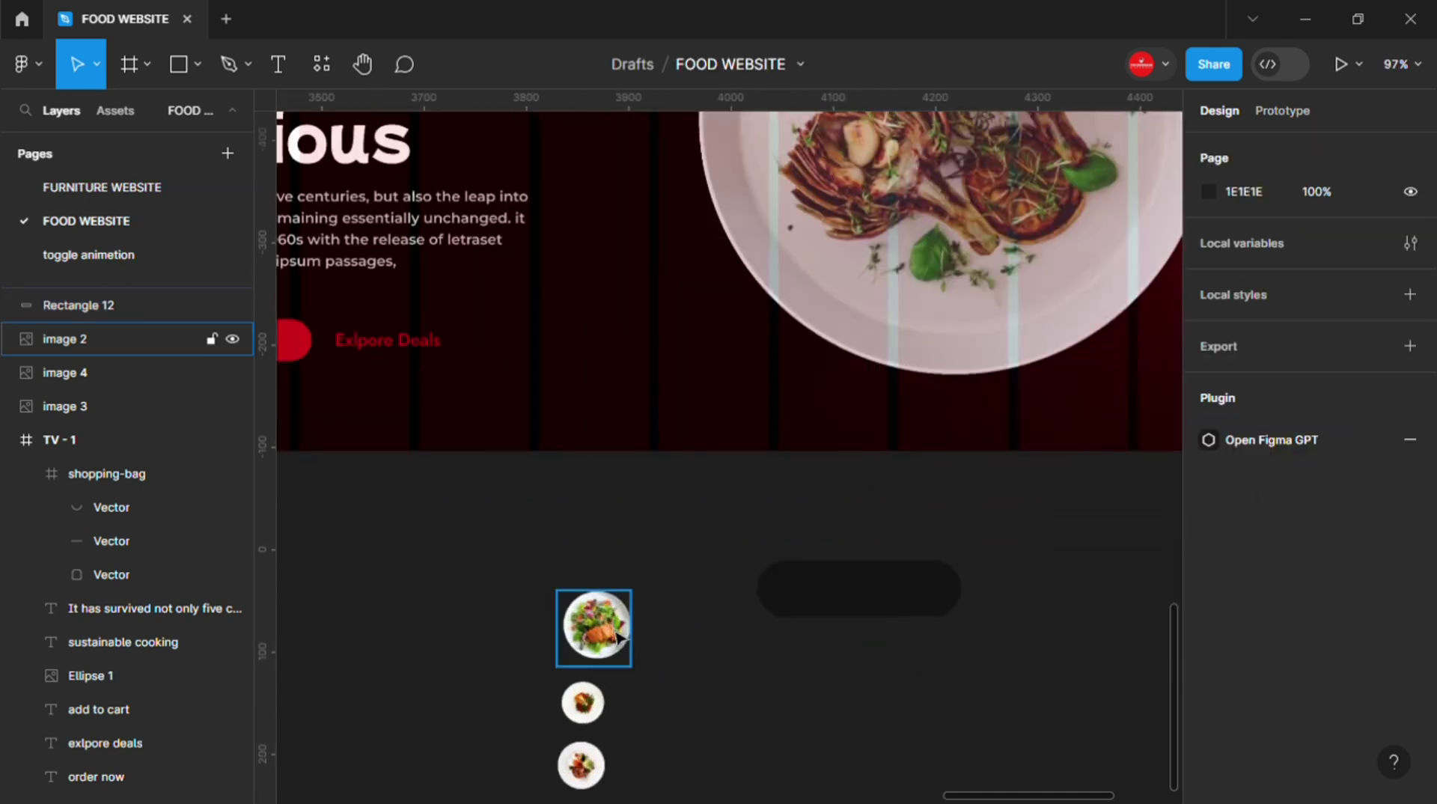
mouse_move(618, 637)
left_mouse_down()
mouse_move(782, 598)
mouse_move(939, 607)
mouse_move(856, 599)
left_mouse_up()
scroll(808, 606, "up", 5)
key("ctrl+]")
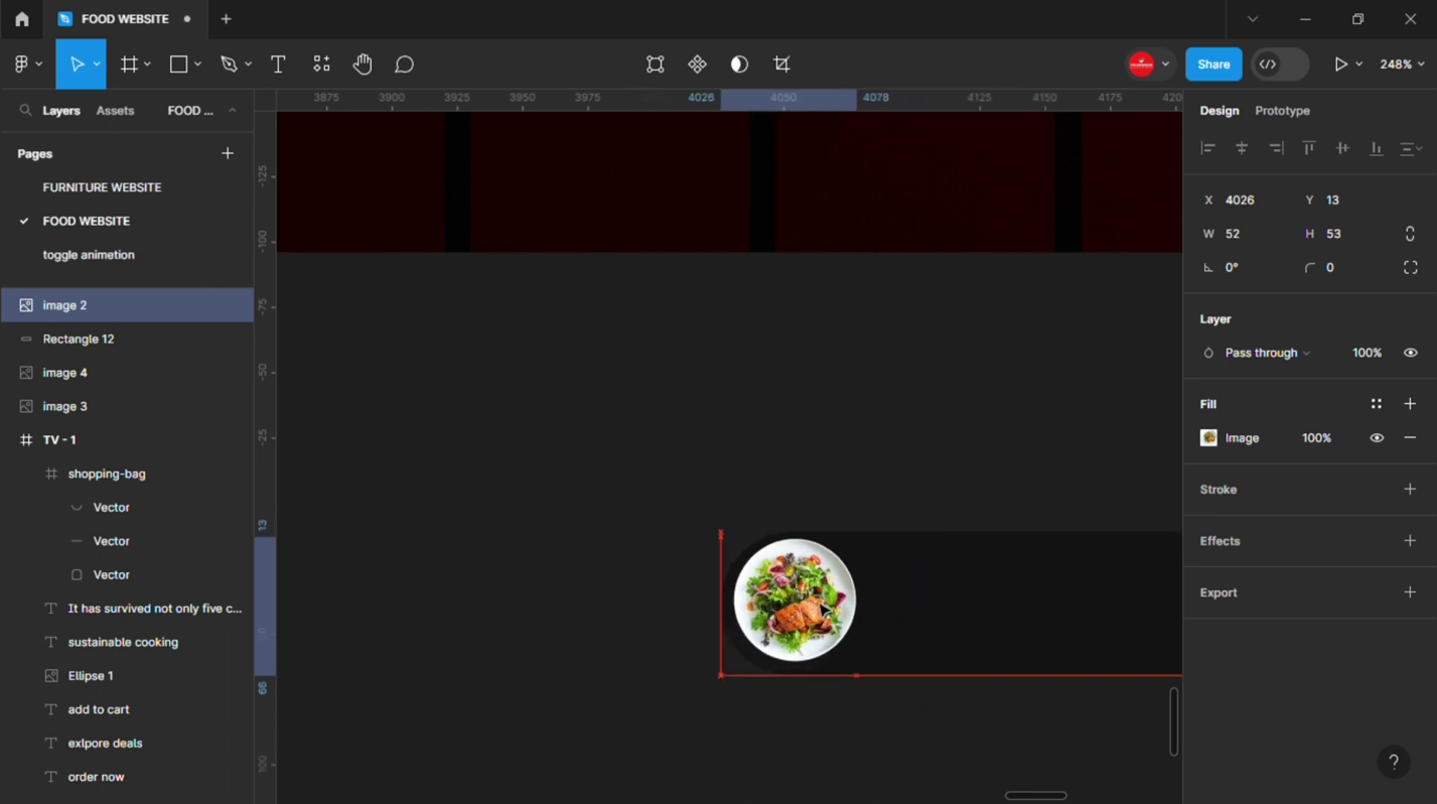
scroll(900, 549, "up", 3)
left_click_drag(901, 549, 795, 443)
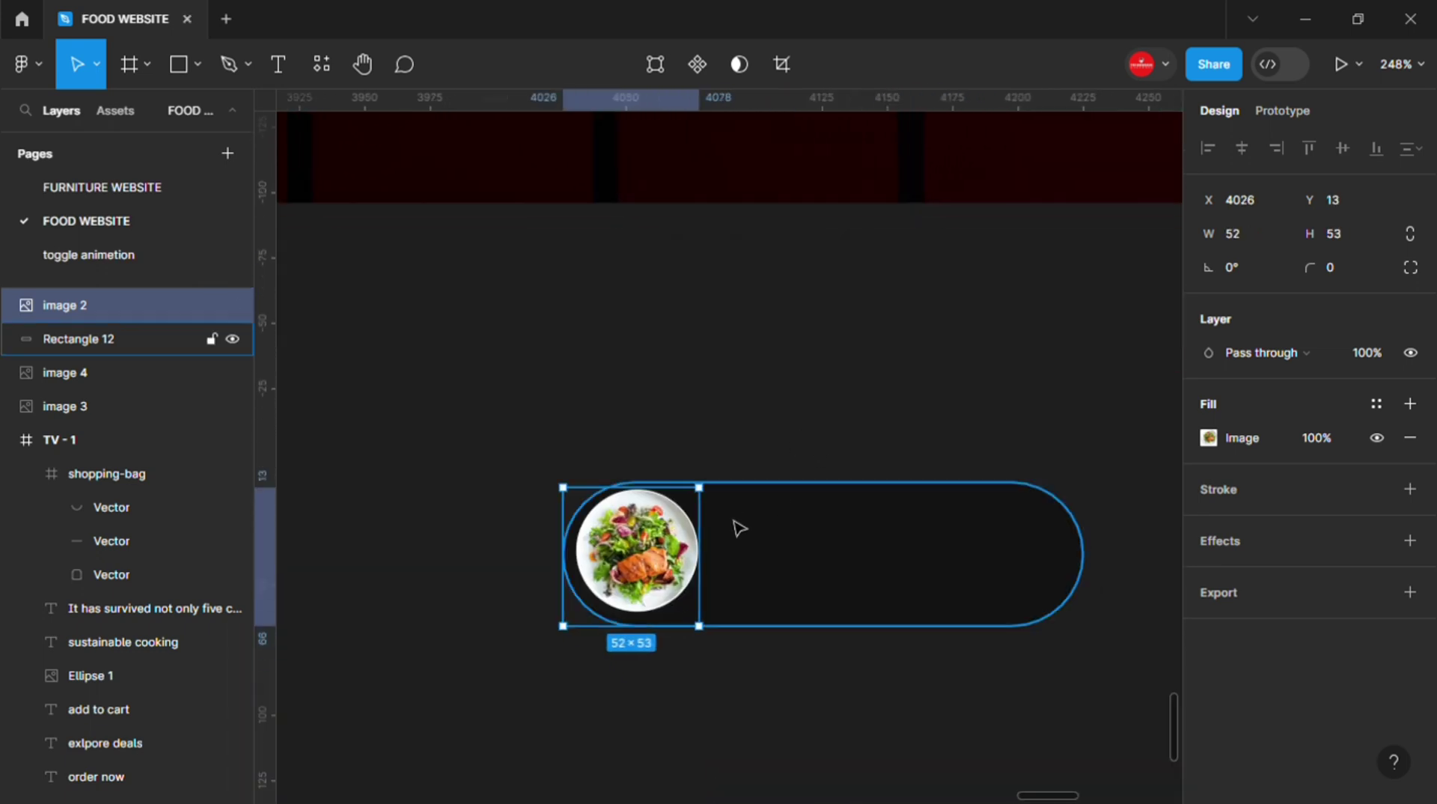
scroll(688, 530, "up", 1)
left_click_drag(688, 524, 684, 536)
scroll(689, 530, "up", 2)
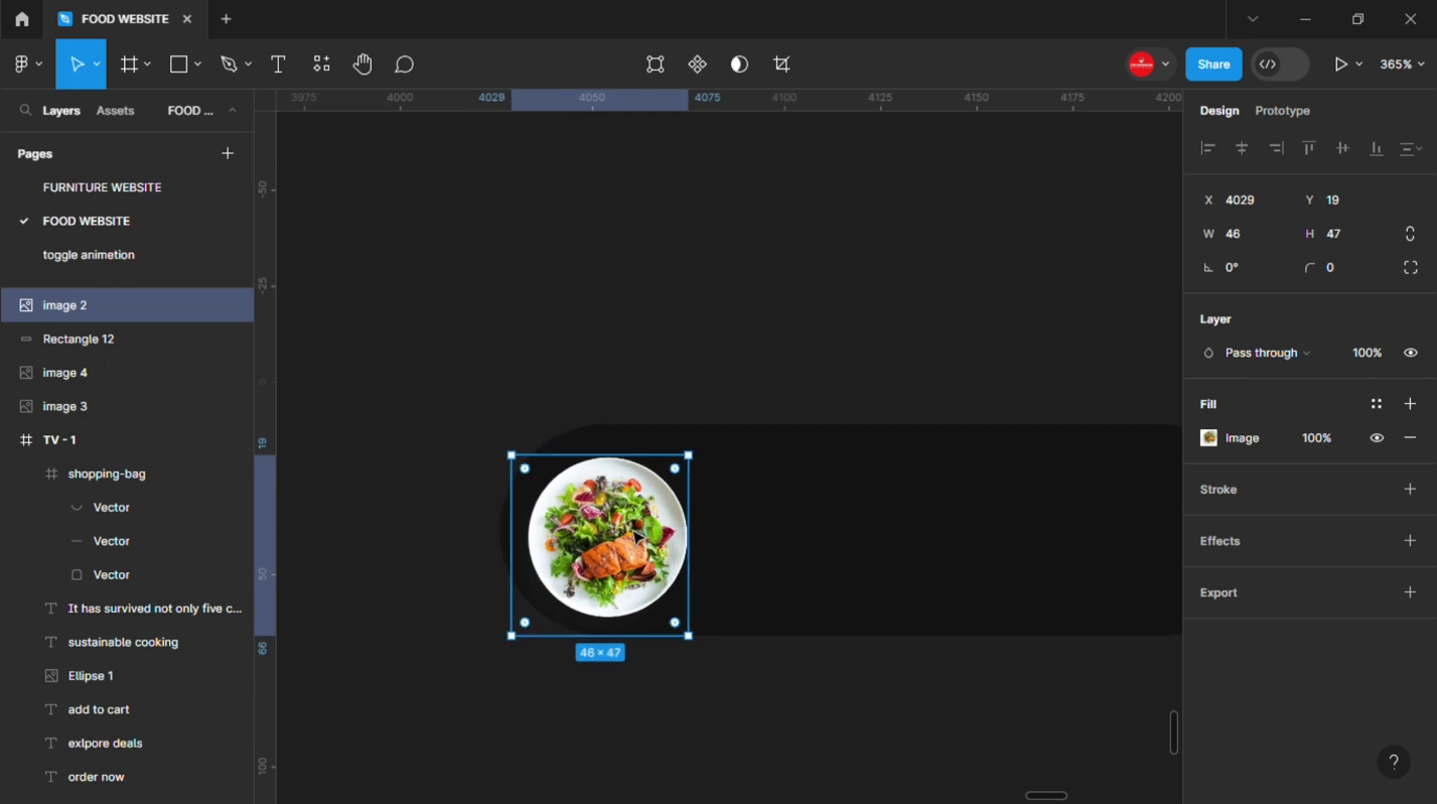
- Add a white 'Mix Seled' title beside the plate and scale it down
left_click(733, 561)
key("t")
left_click(790, 498)
type("Mix Seled")
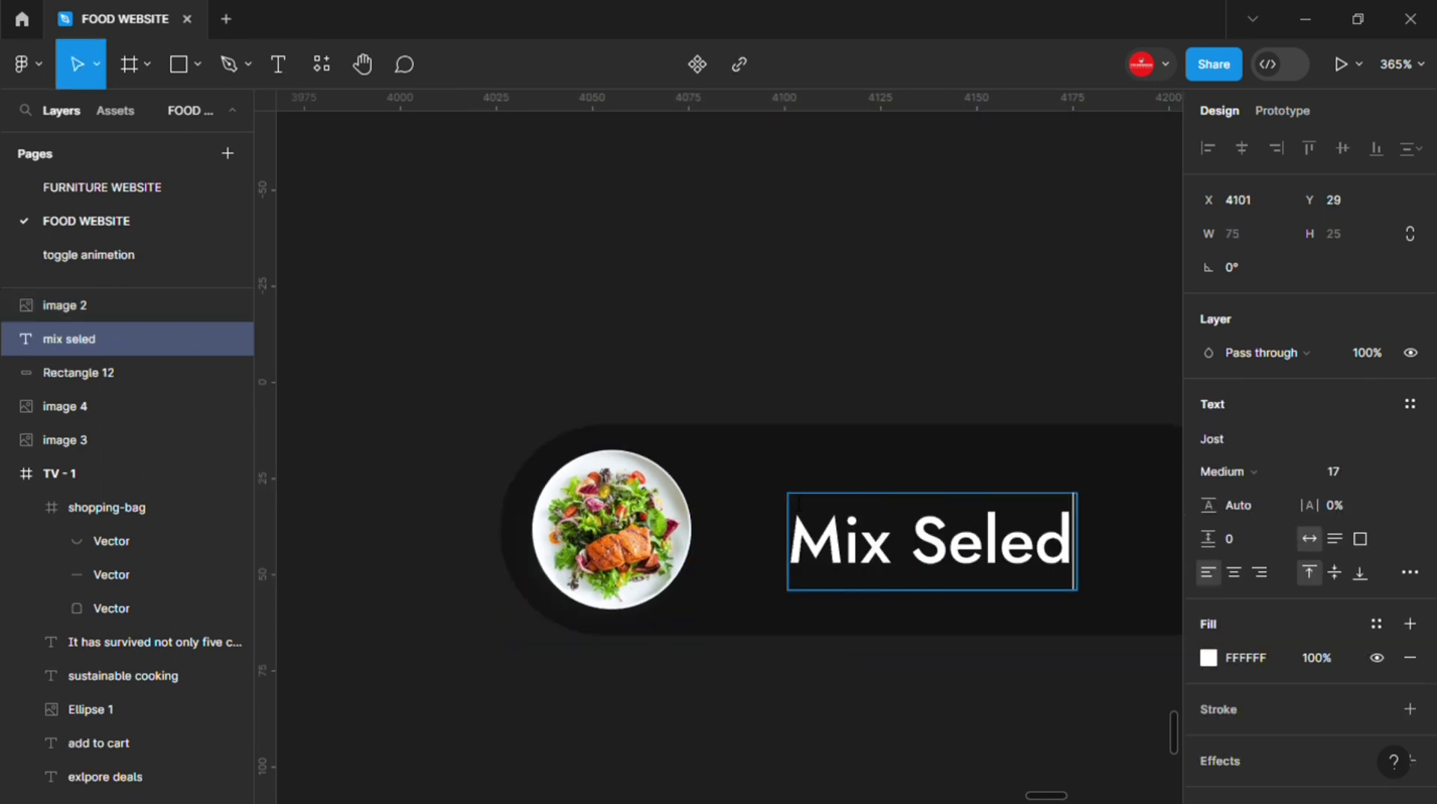
key("Escape")
key("k")
mouse_move(1077, 554)
left_mouse_down()
mouse_move(893, 550)
mouse_move(878, 503)
mouse_move(980, 502)
mouse_move(885, 489)
left_mouse_up()
key("Escape")
- Draw a small star below the title, filled with colour E2C219
left_click(196, 63)
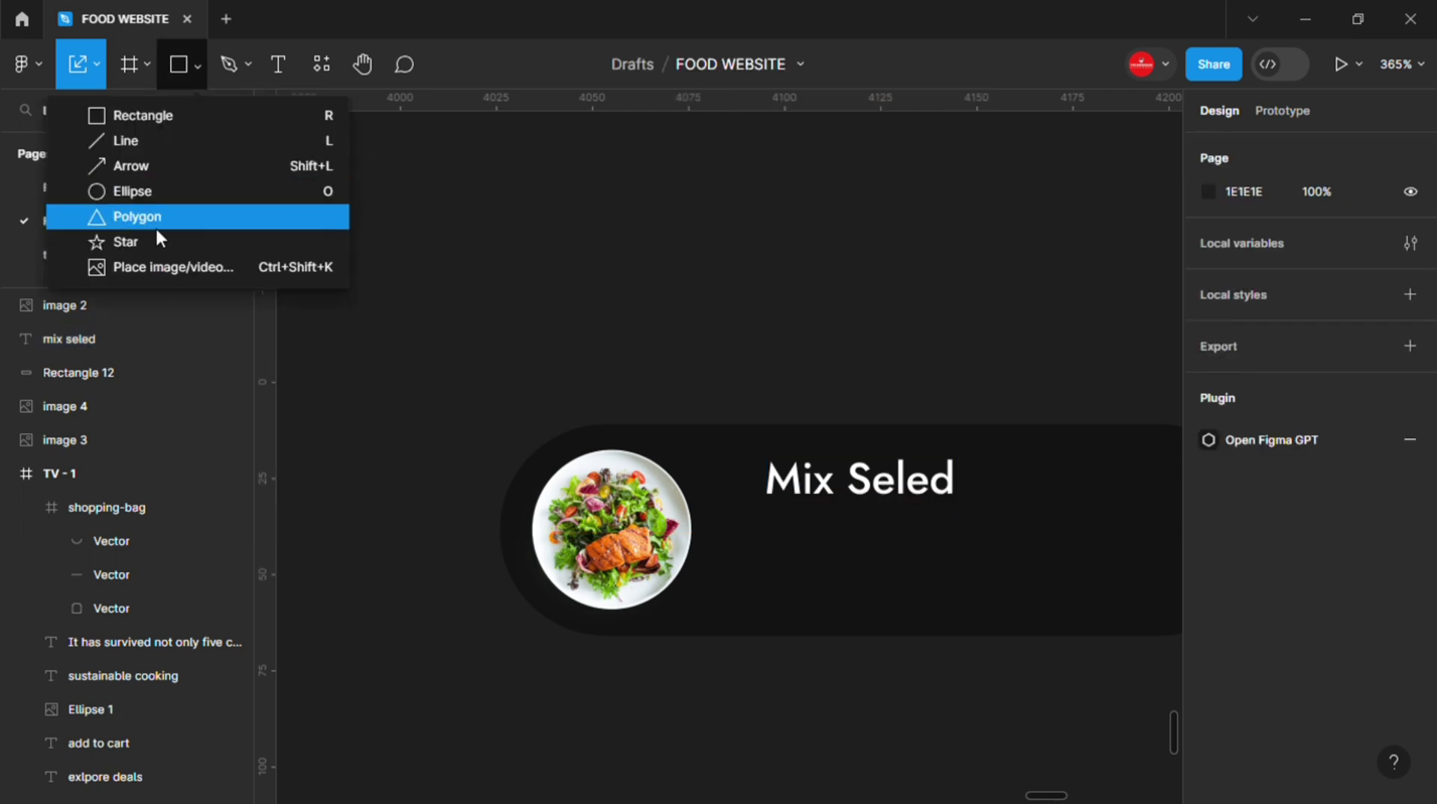
left_click(581, 416)
left_click(196, 64)
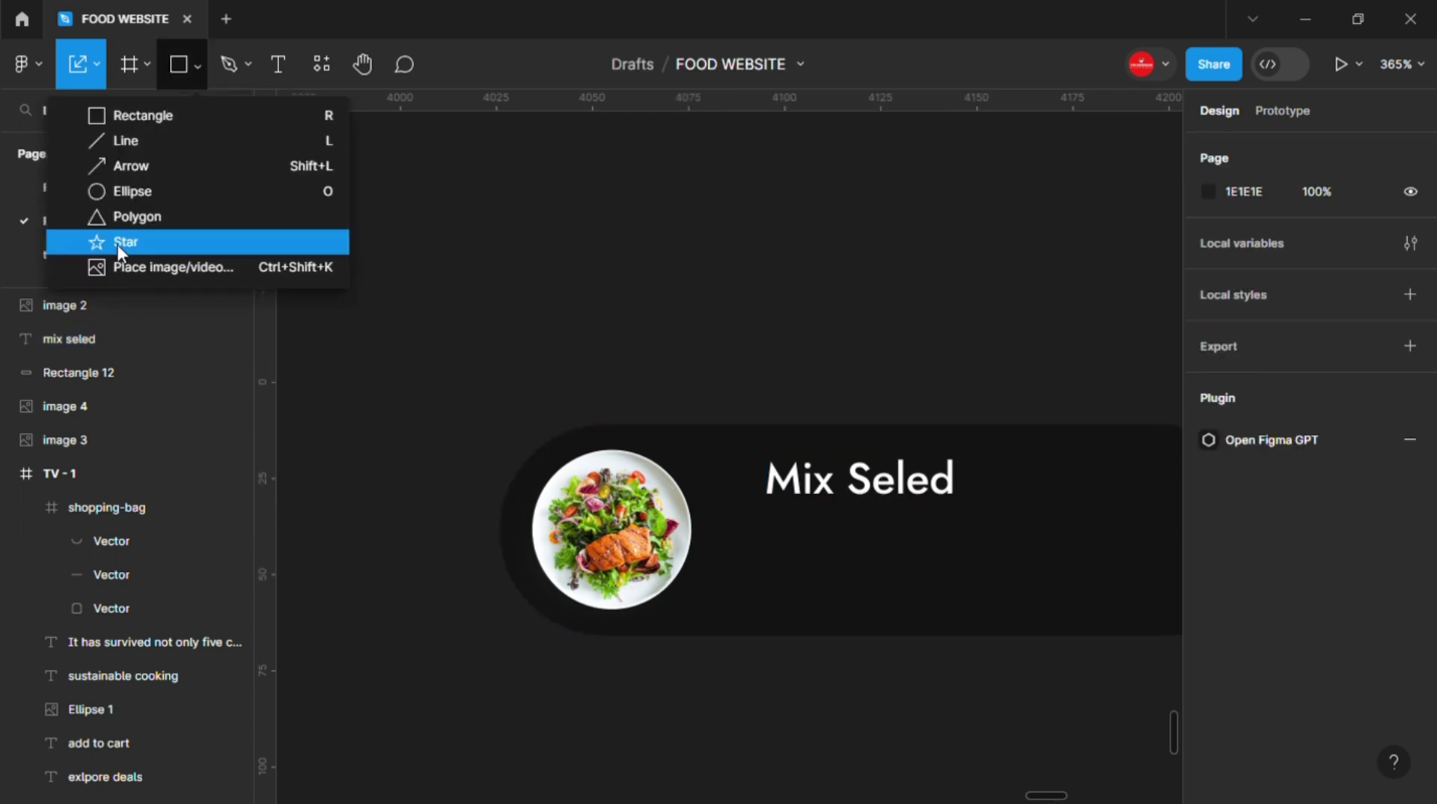
left_click(123, 242)
left_click_drag(752, 538, 779, 564)
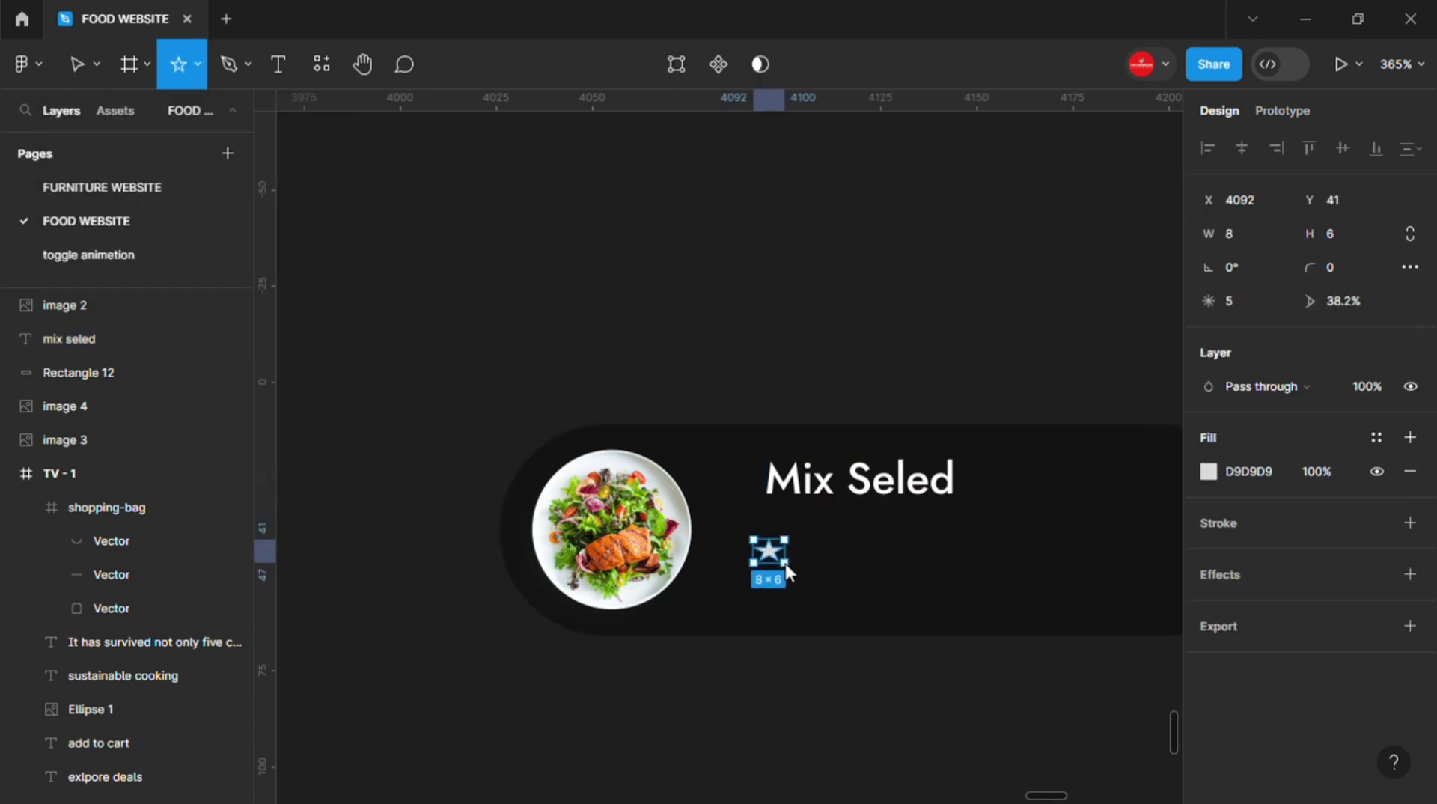
left_click(1208, 471)
type("E2C219")
key("Escape")
scroll(765, 551, "up", 1)
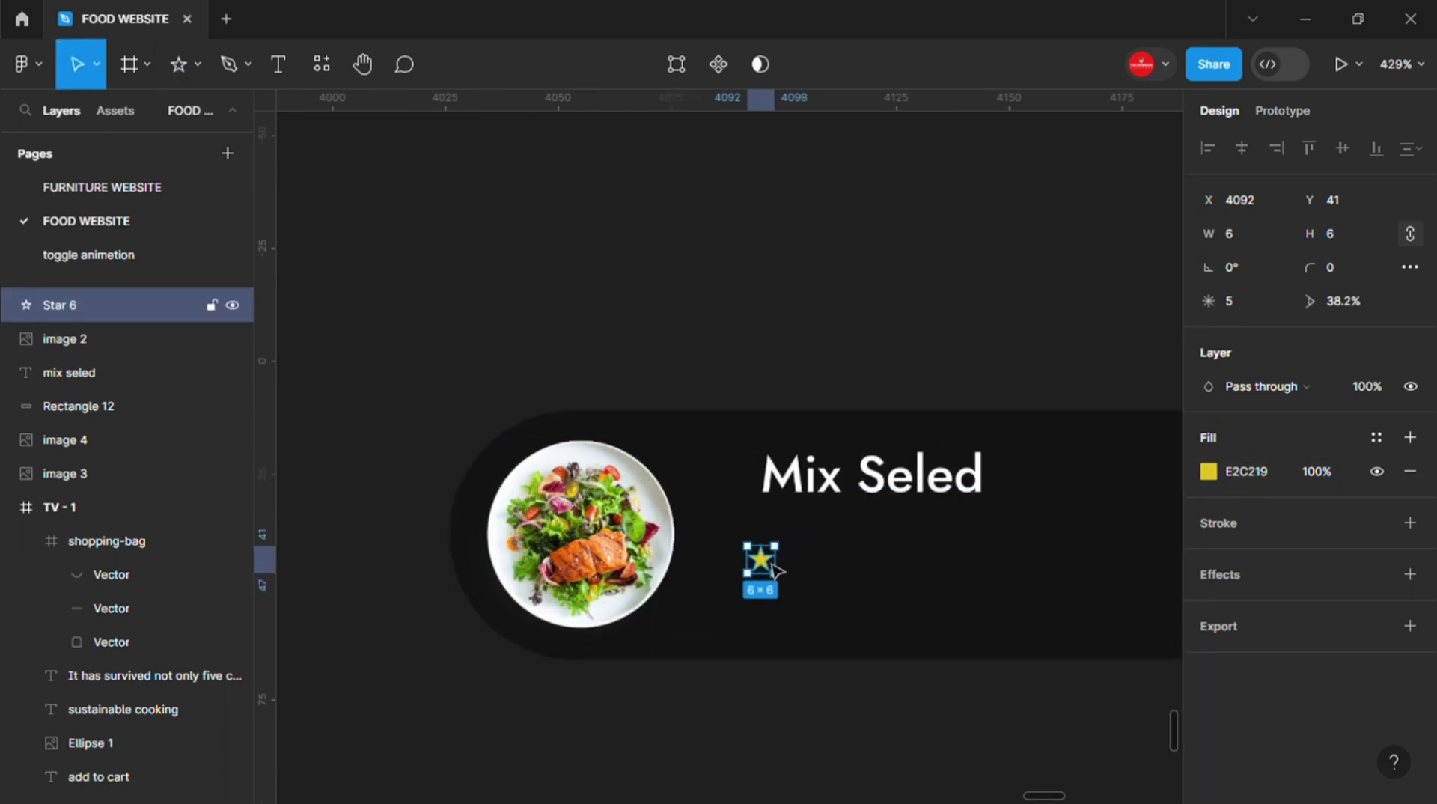
- Duplicate the star into a row of five, spaced evenly
left_click_drag(771, 569, 810, 574)
key("ctrl+d")
key("ctrl+d")
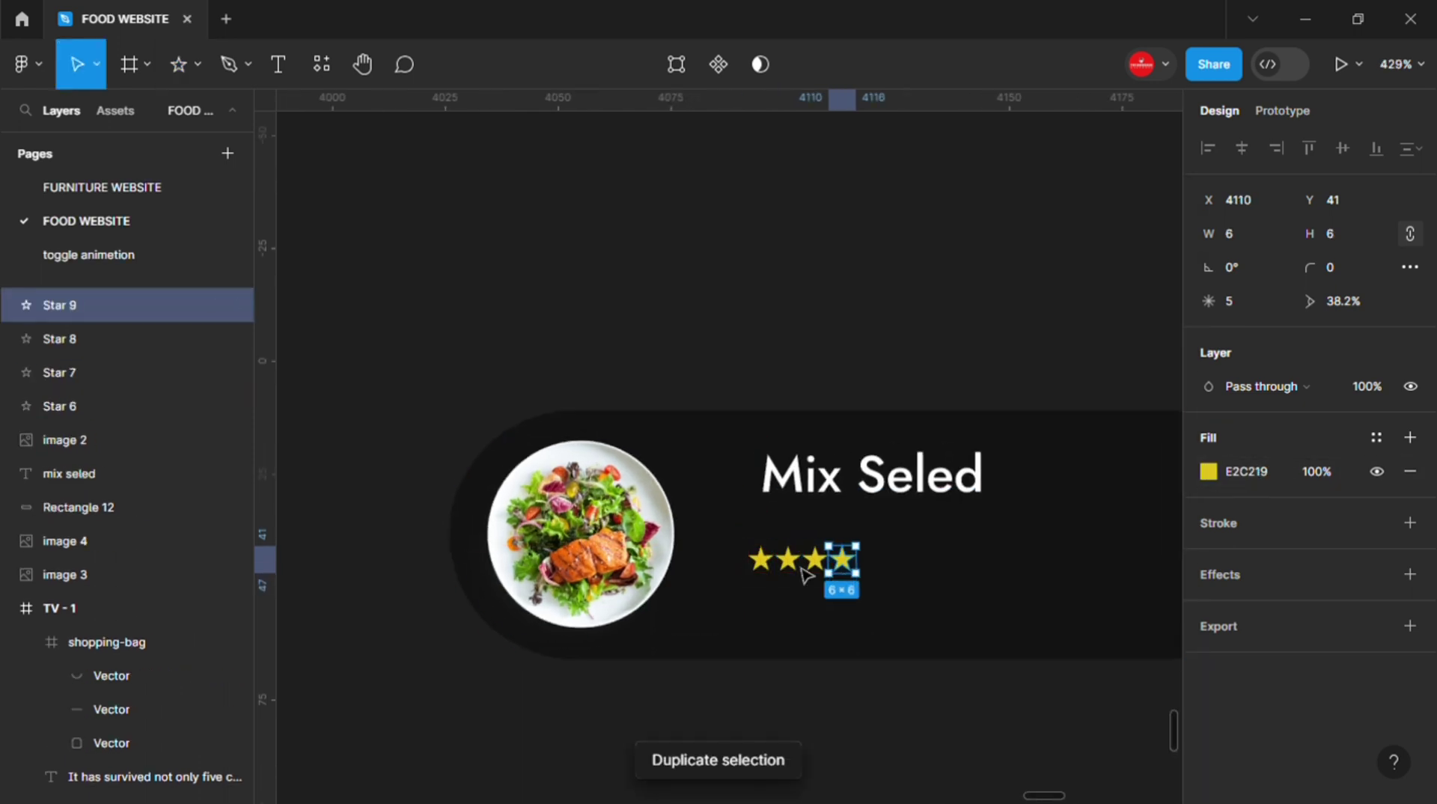
key("ctrl+d")
scroll(844, 519, "up", 1)
left_click(757, 576)
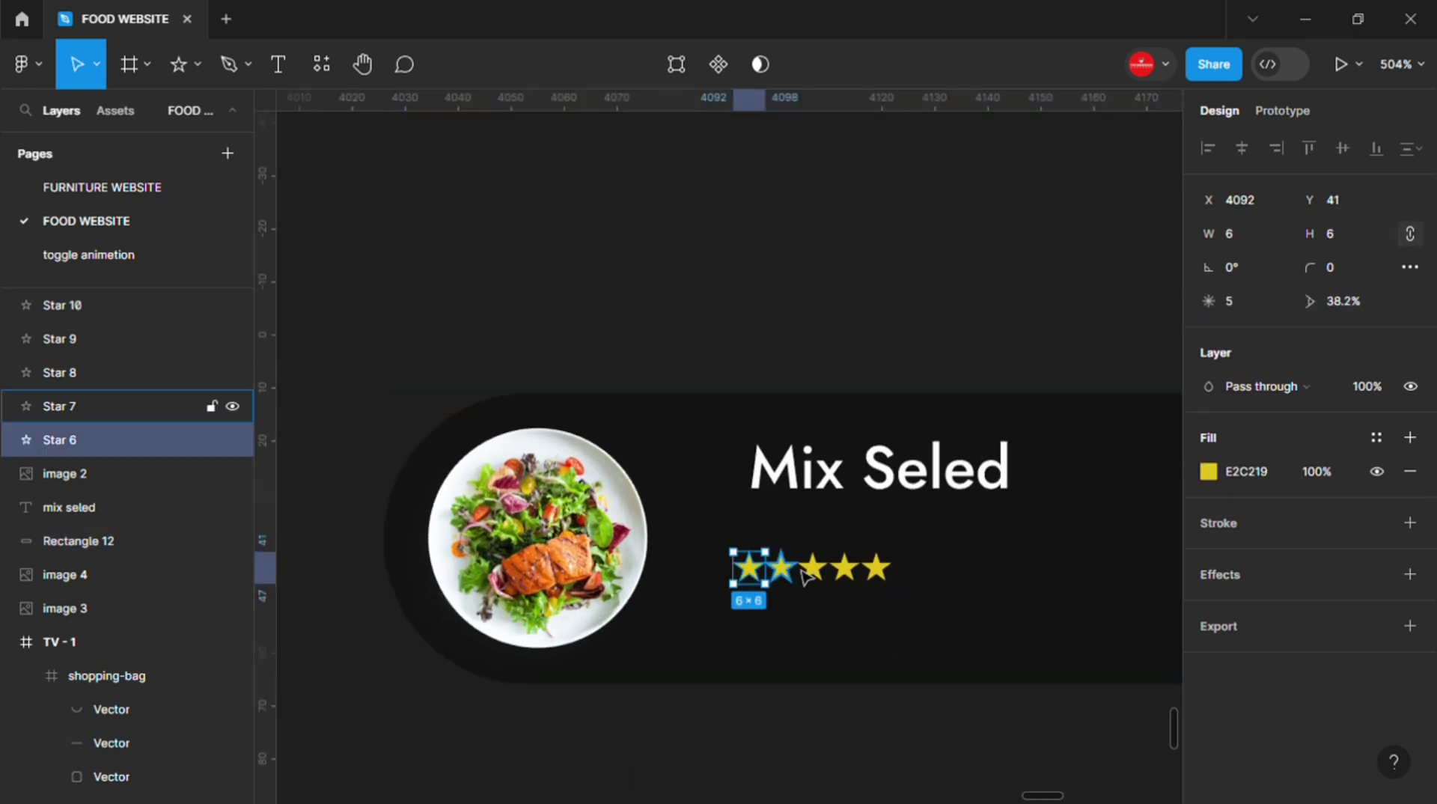
left_click(780, 569, "shift")
left_click(813, 569, "shift")
left_click(876, 568, "shift")
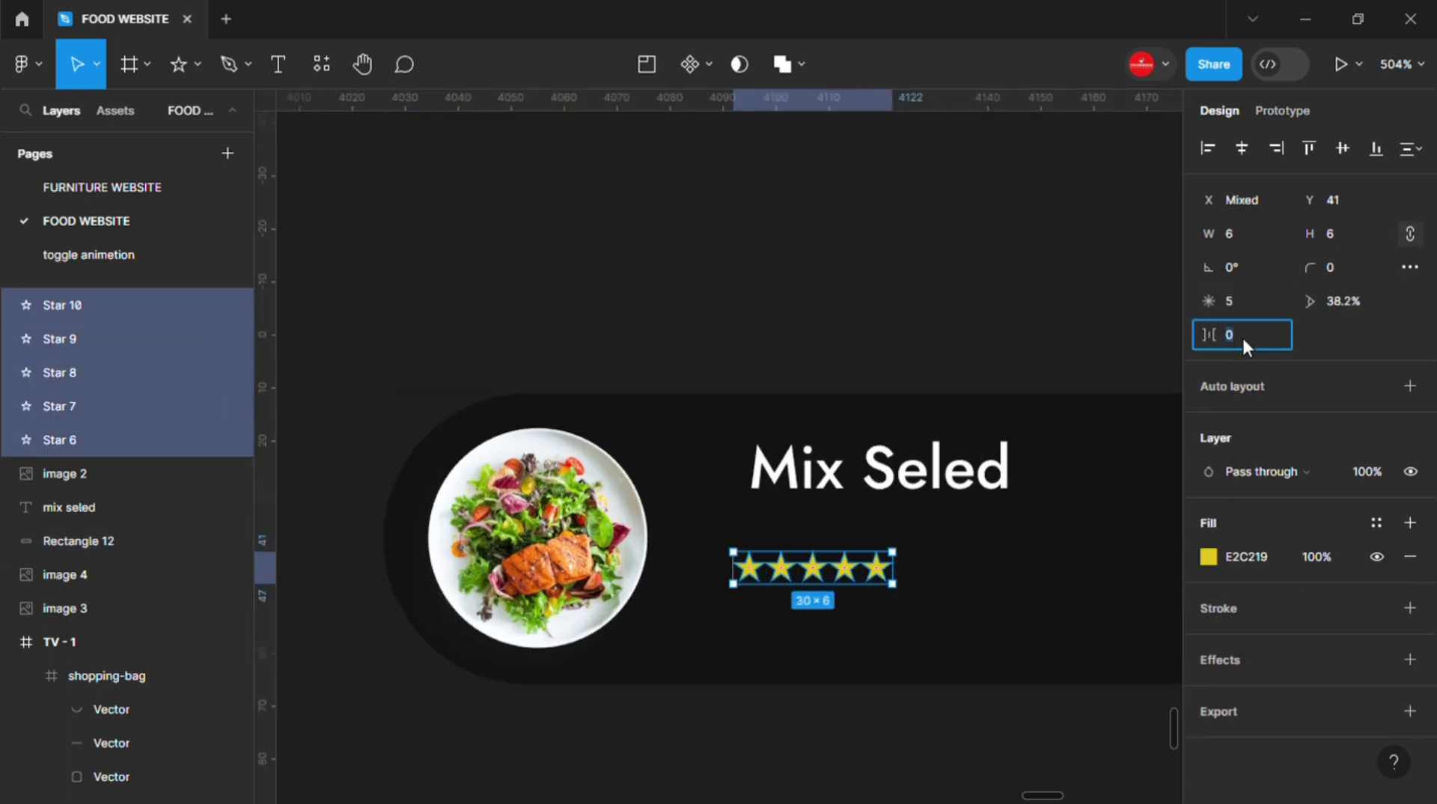
key("Return")
- Dim the last two stars to 30% opacity and group all five stars
scroll(972, 614, "right", 2)
left_click(839, 591)
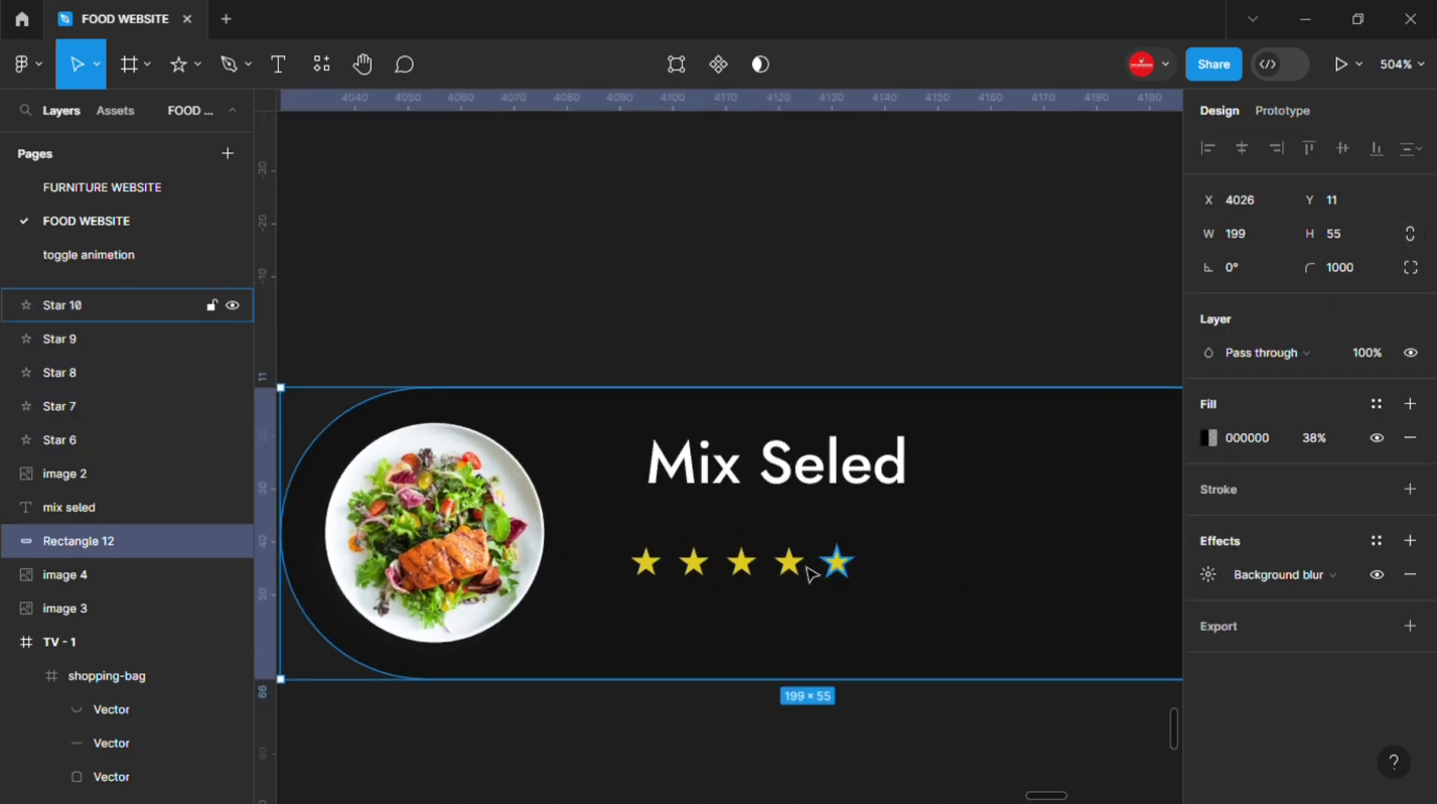
left_click(810, 573)
left_click(788, 562, "shift")
type("30")
left_click(888, 335)
scroll(883, 329, "down", 1)
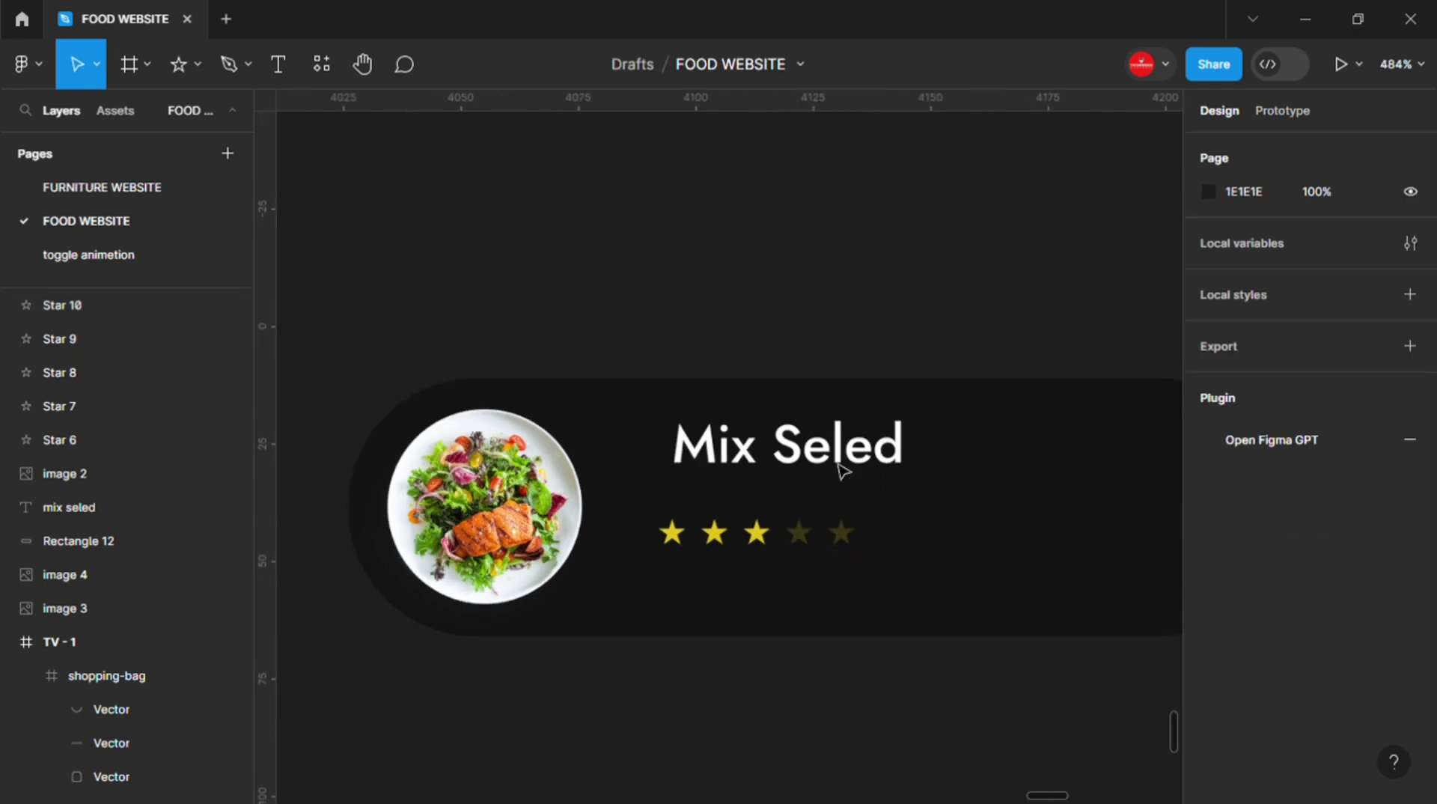
mouse_move(706, 543)
left_mouse_down()
mouse_move(853, 550)
mouse_move(787, 510)
left_mouse_up()
key("ctrl+g")
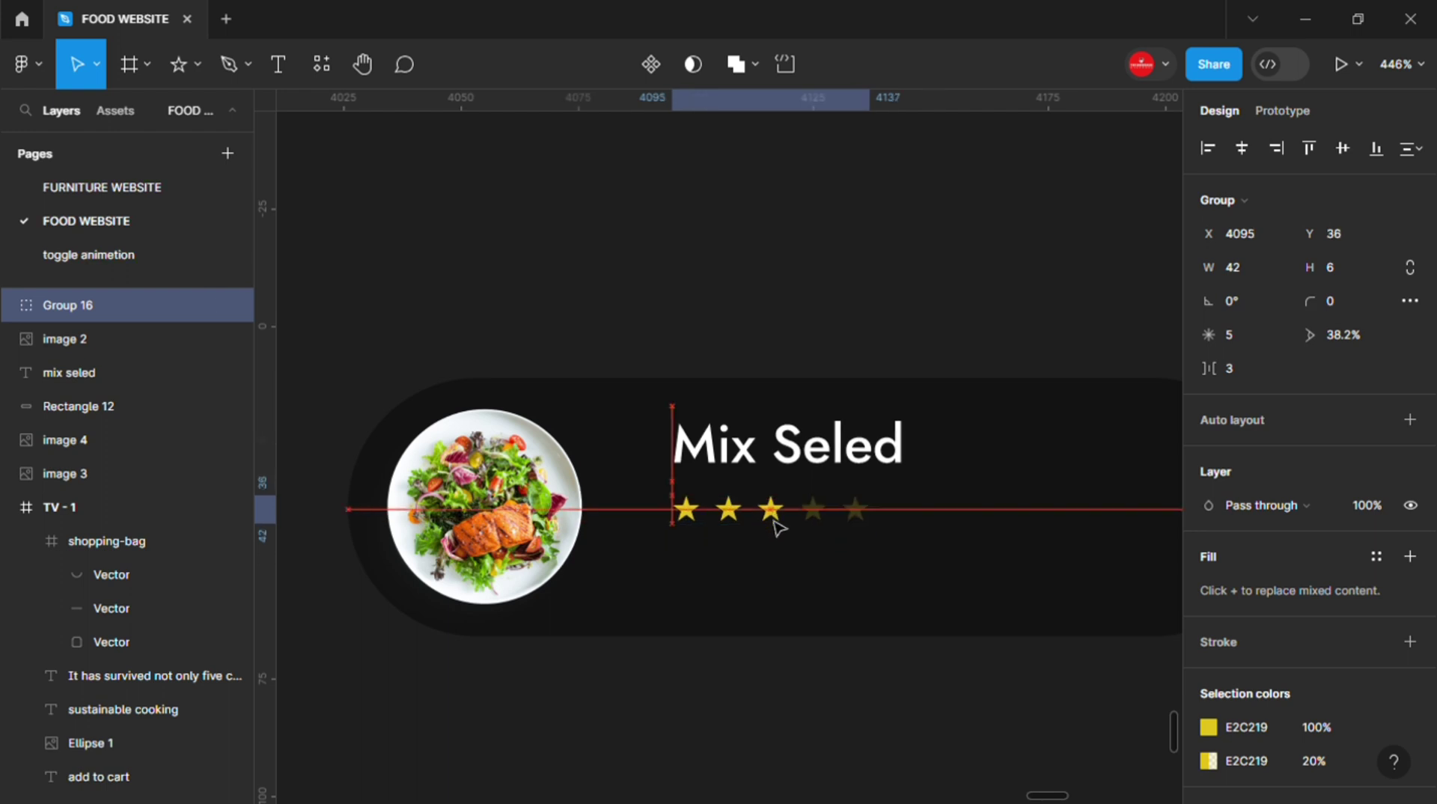
- Copy the title below the stars, shrink the copy to about 31×10, and retype it as '$15'
left_click(744, 462)
left_click_drag(745, 462, 745, 594, "alt")
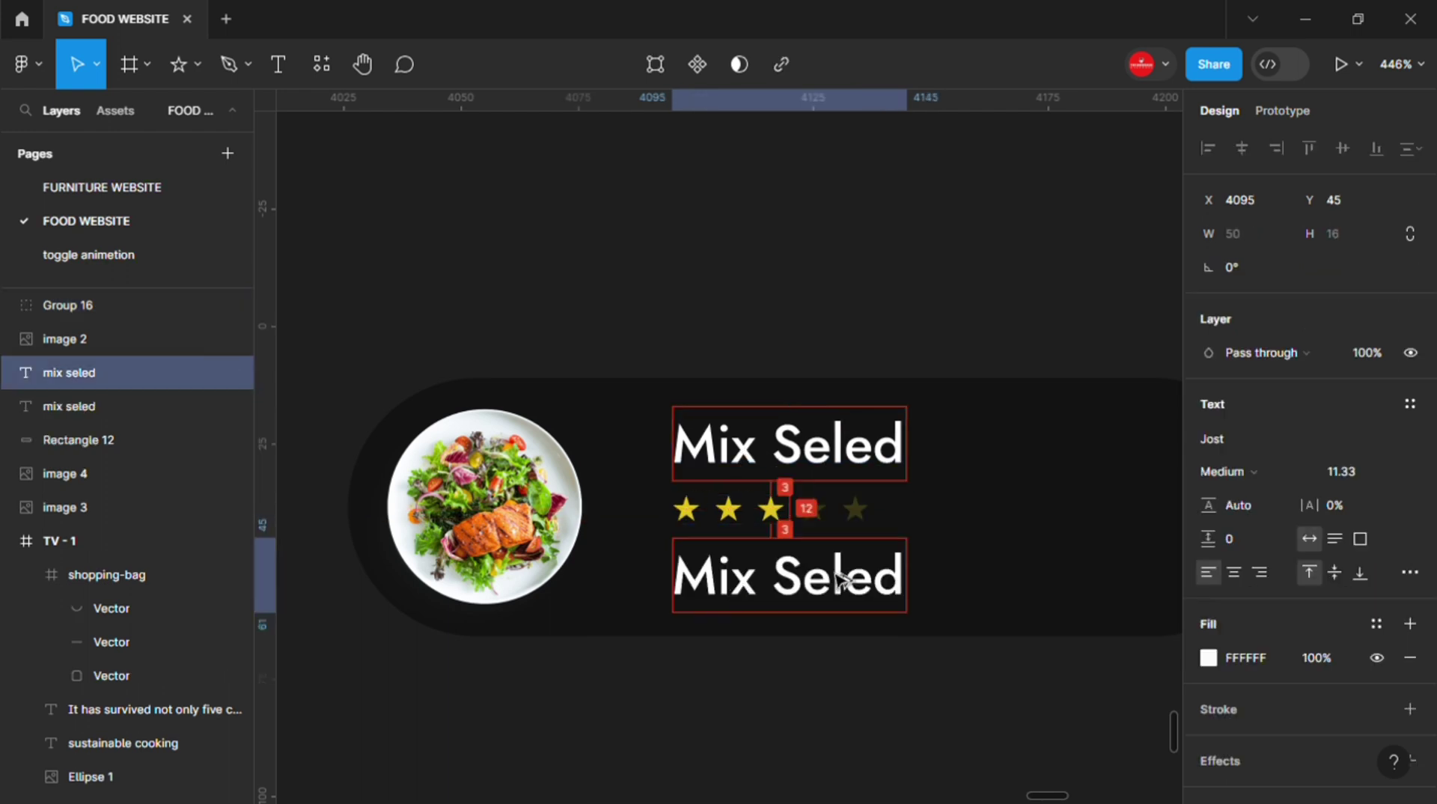
key("k")
left_click_drag(906, 538, 903, 538)
left_click_drag(837, 589, 740, 596)
key("Escape")
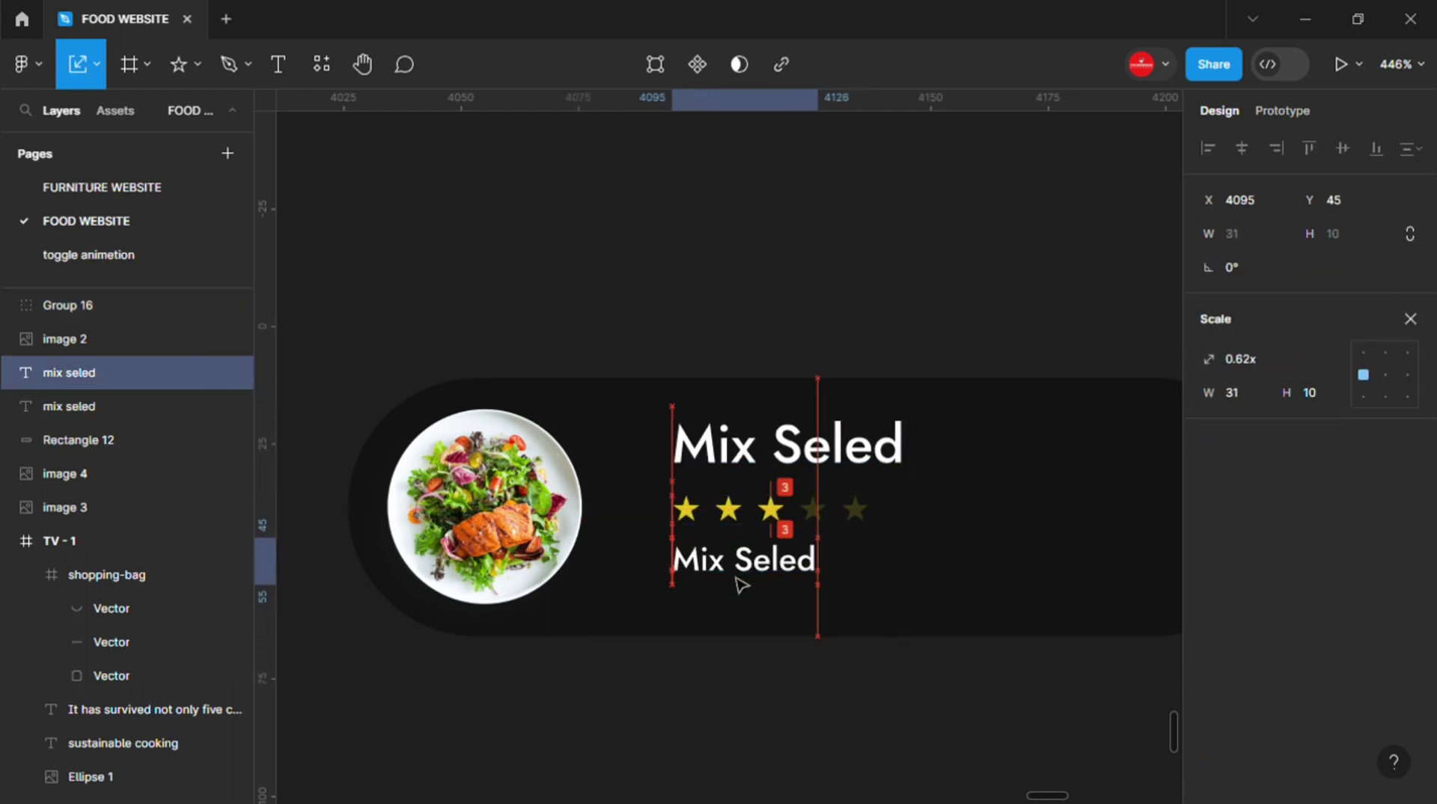
left_click(741, 591)
key("Return")
type("$1")
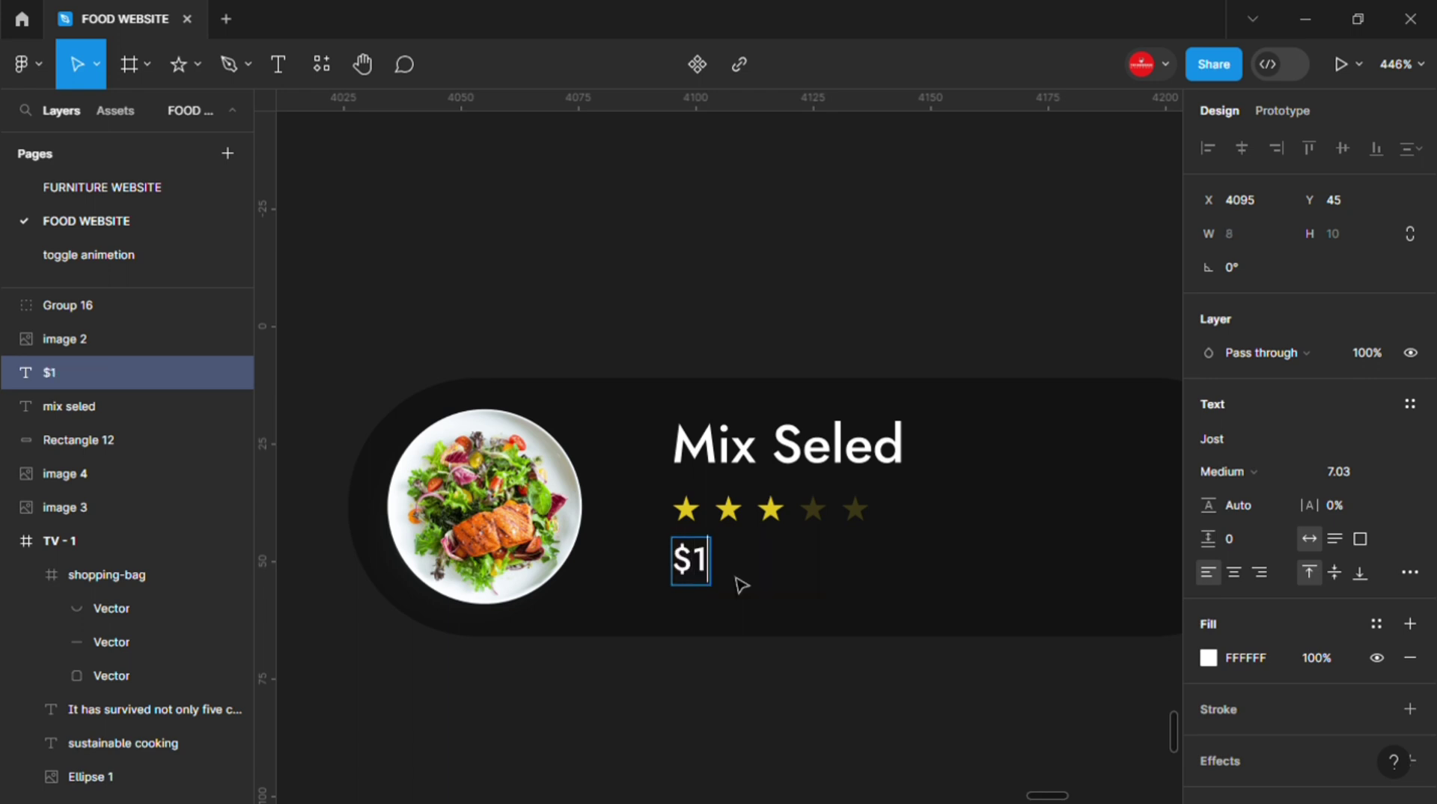
type("5")
key("Escape")
- Move the title, stars and price down together
left_click(714, 438)
left_click(696, 510, "shift")
left_click(699, 562, "shift")
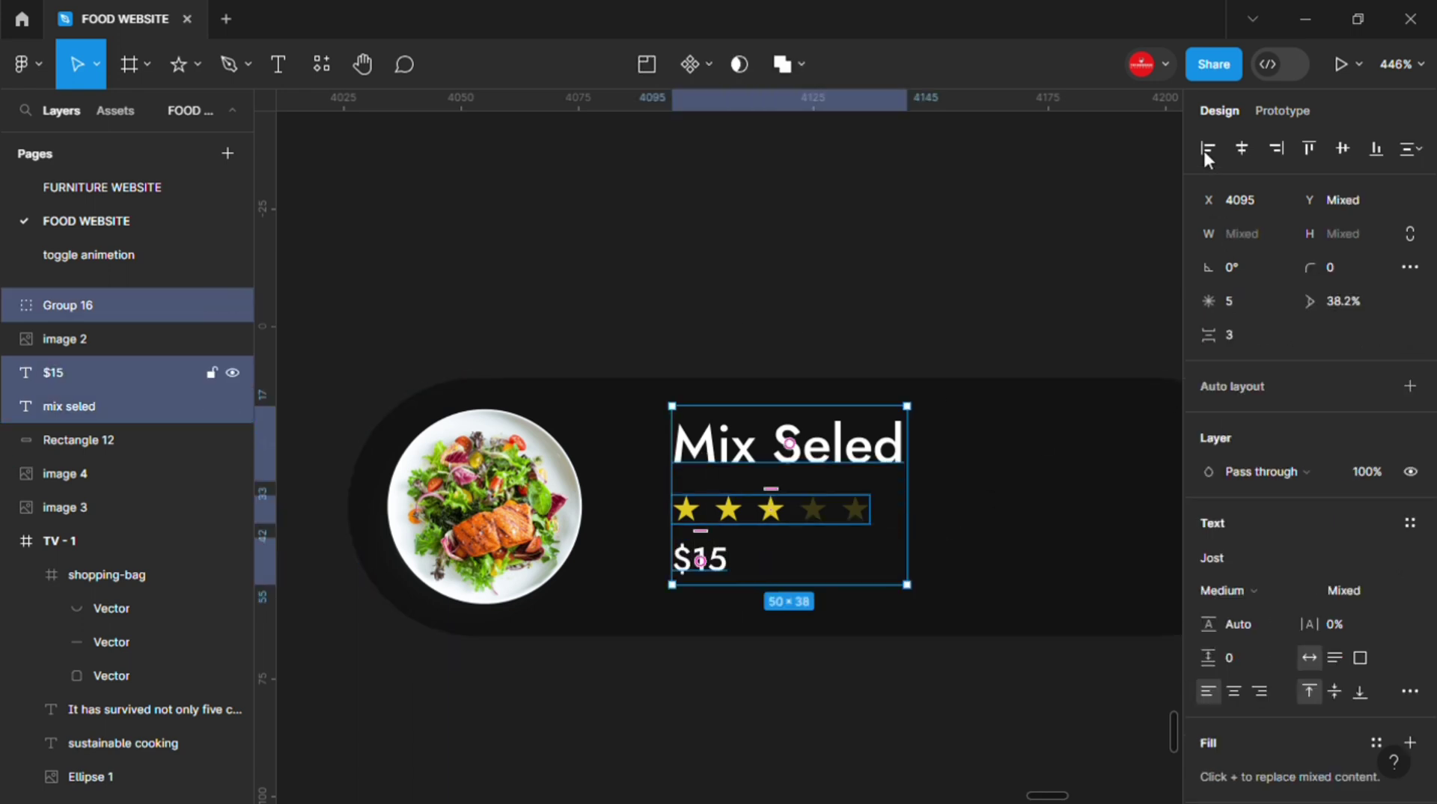
left_click_drag(772, 512, 778, 523)
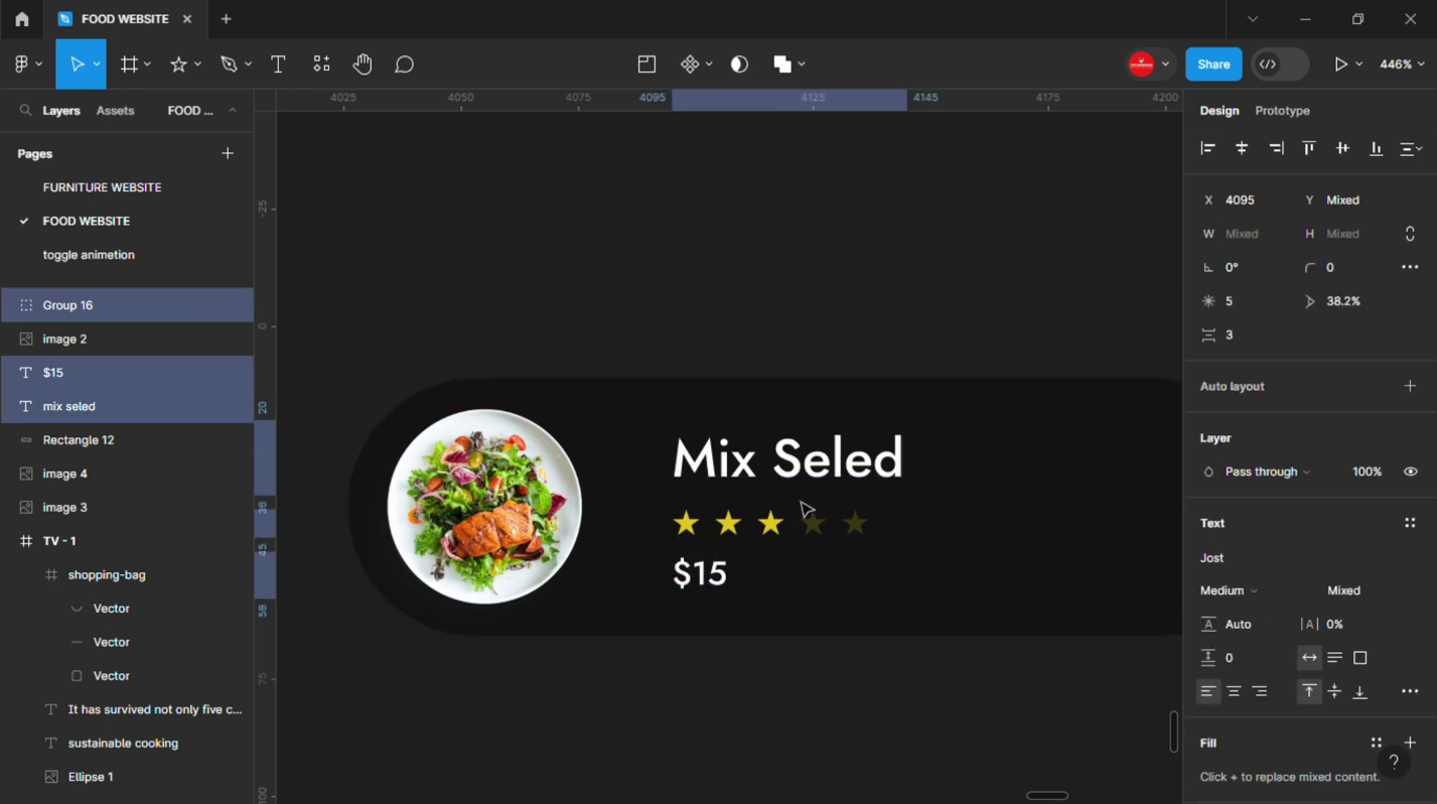
key("Escape")
- Shrink the star row proportionally and nudge the stars and price up slightly
left_click(853, 523)
left_click_drag(872, 537, 842, 543)
key("k")
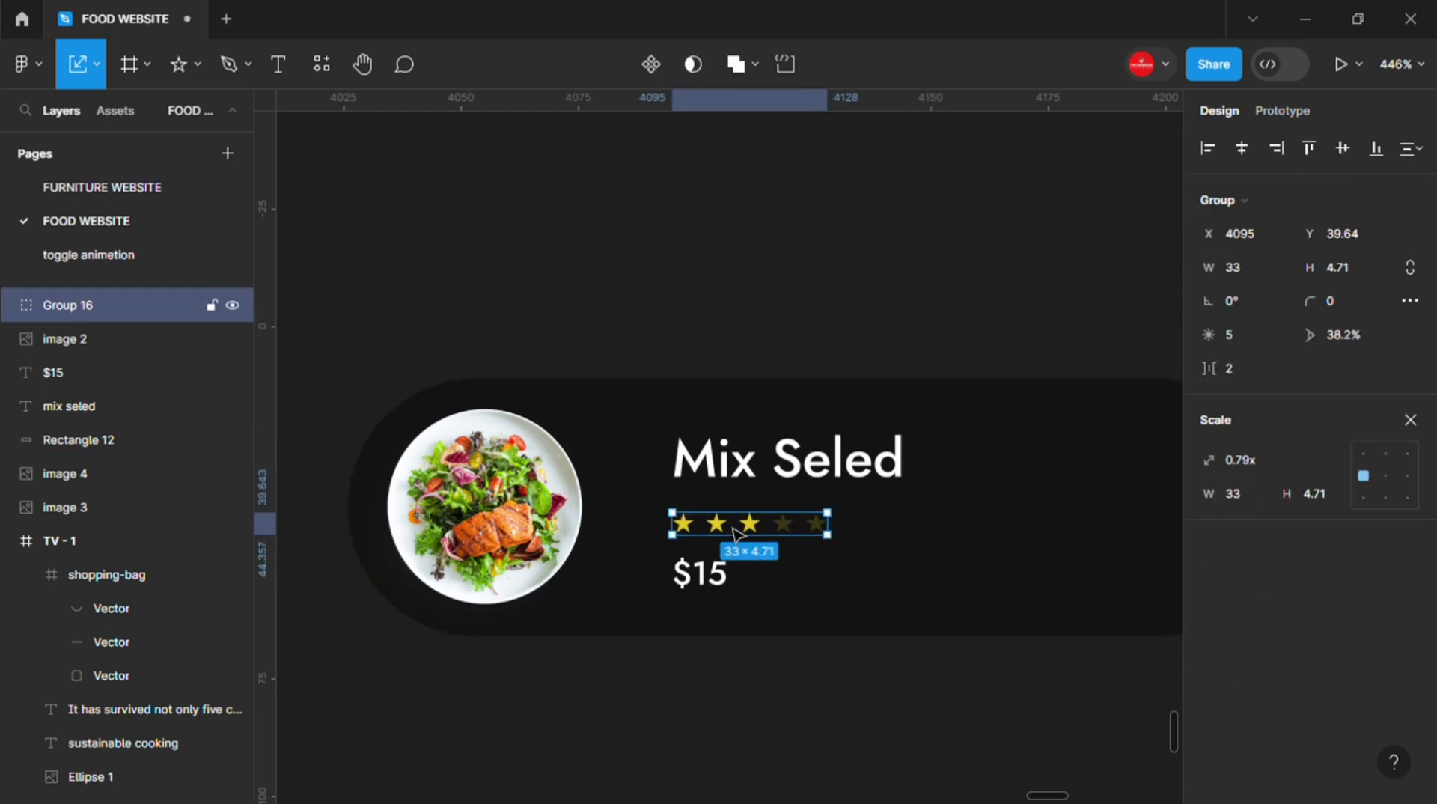
left_click_drag(737, 534, 737, 529)
left_click(693, 572)
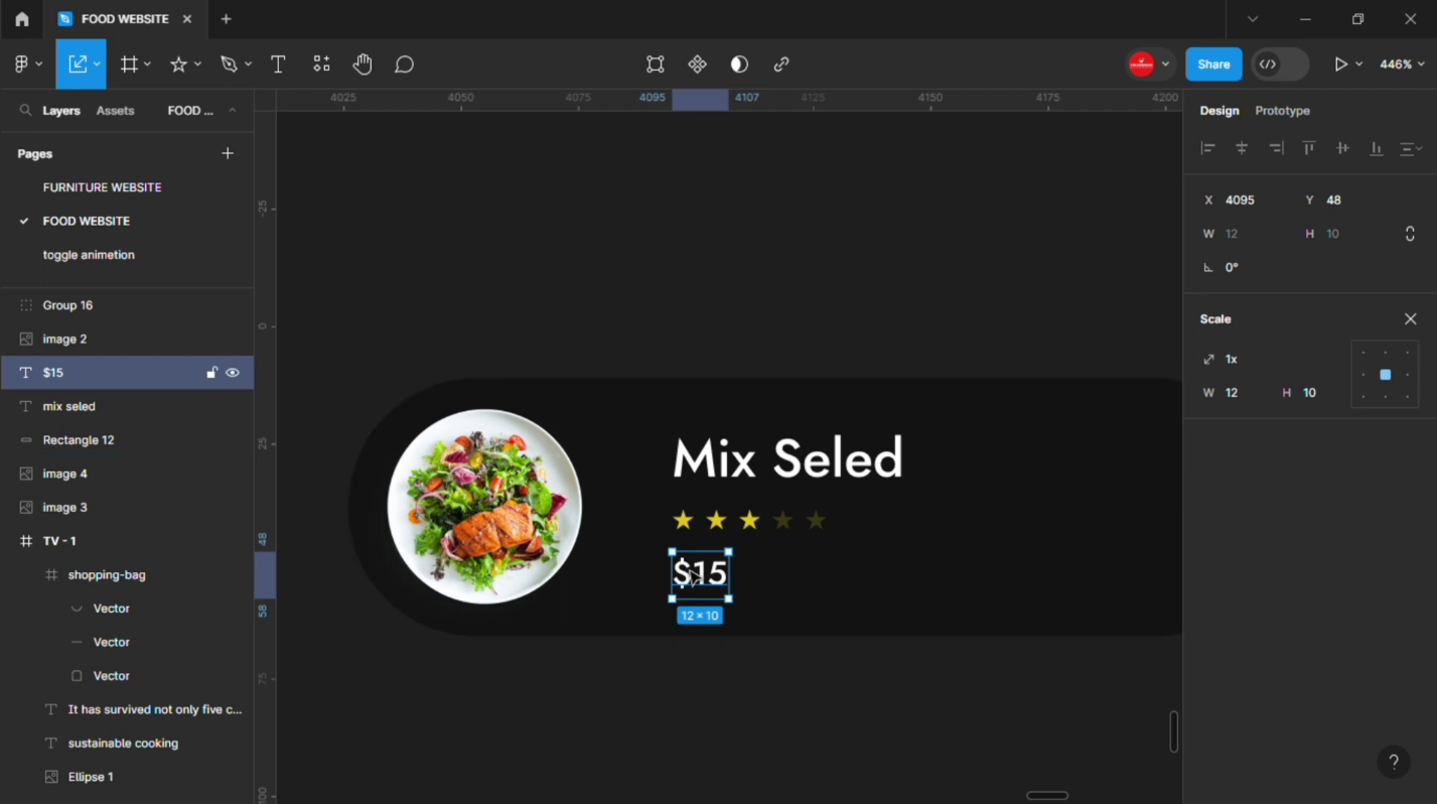
left_click_drag(692, 575, 692, 569)
- Group the title, stars and $15 price into Group 17
left_click(756, 520, "shift")
left_click(787, 471, "shift")
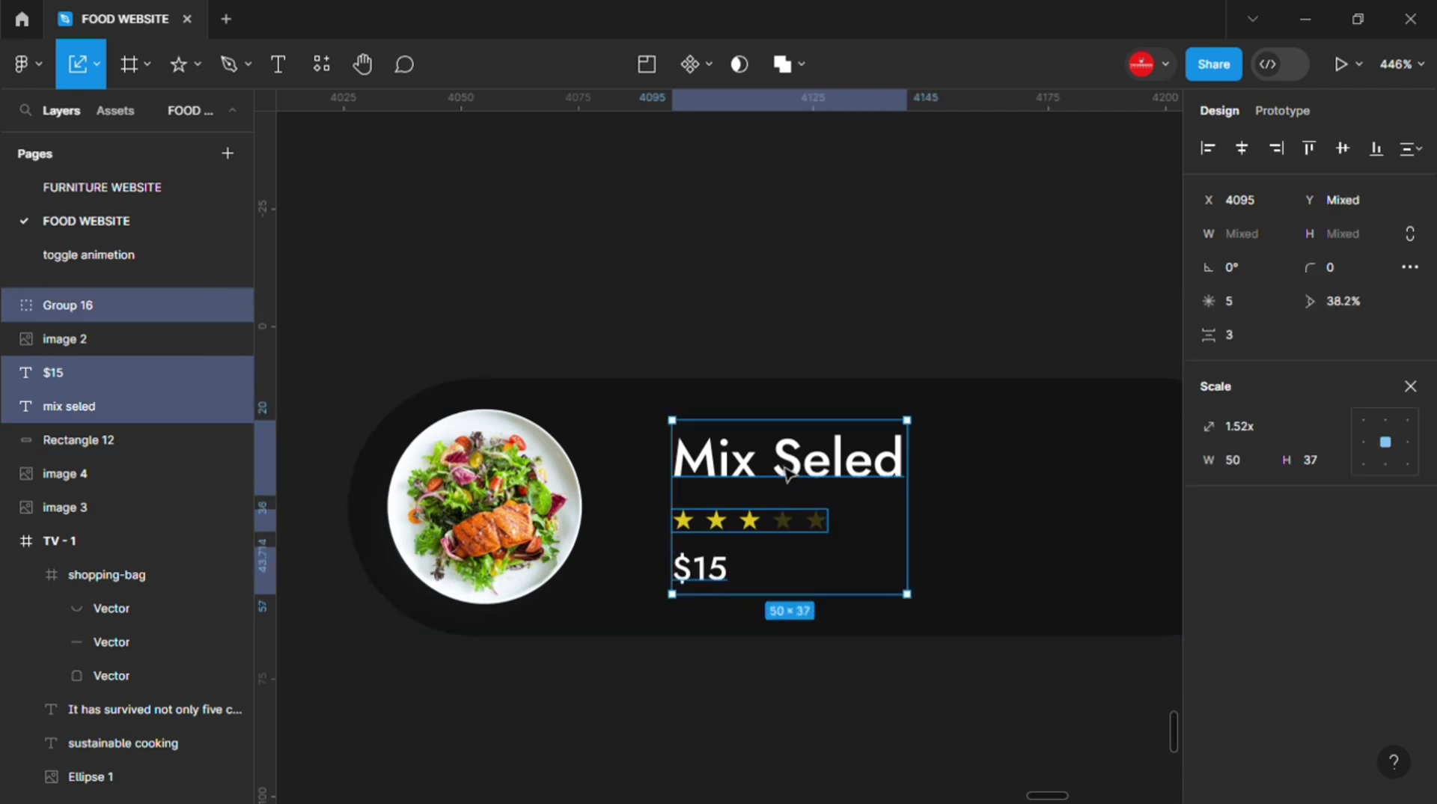
key("ctrl+g")
scroll(787, 472, "down", 2, "ctrl")
scroll(773, 391, "right", 3)
scroll(673, 355, "down", 1, "ctrl")
- Duplicate the Mix Seled card twice to make three stacked cards
scroll(669, 294, "down", 2, "ctrl")
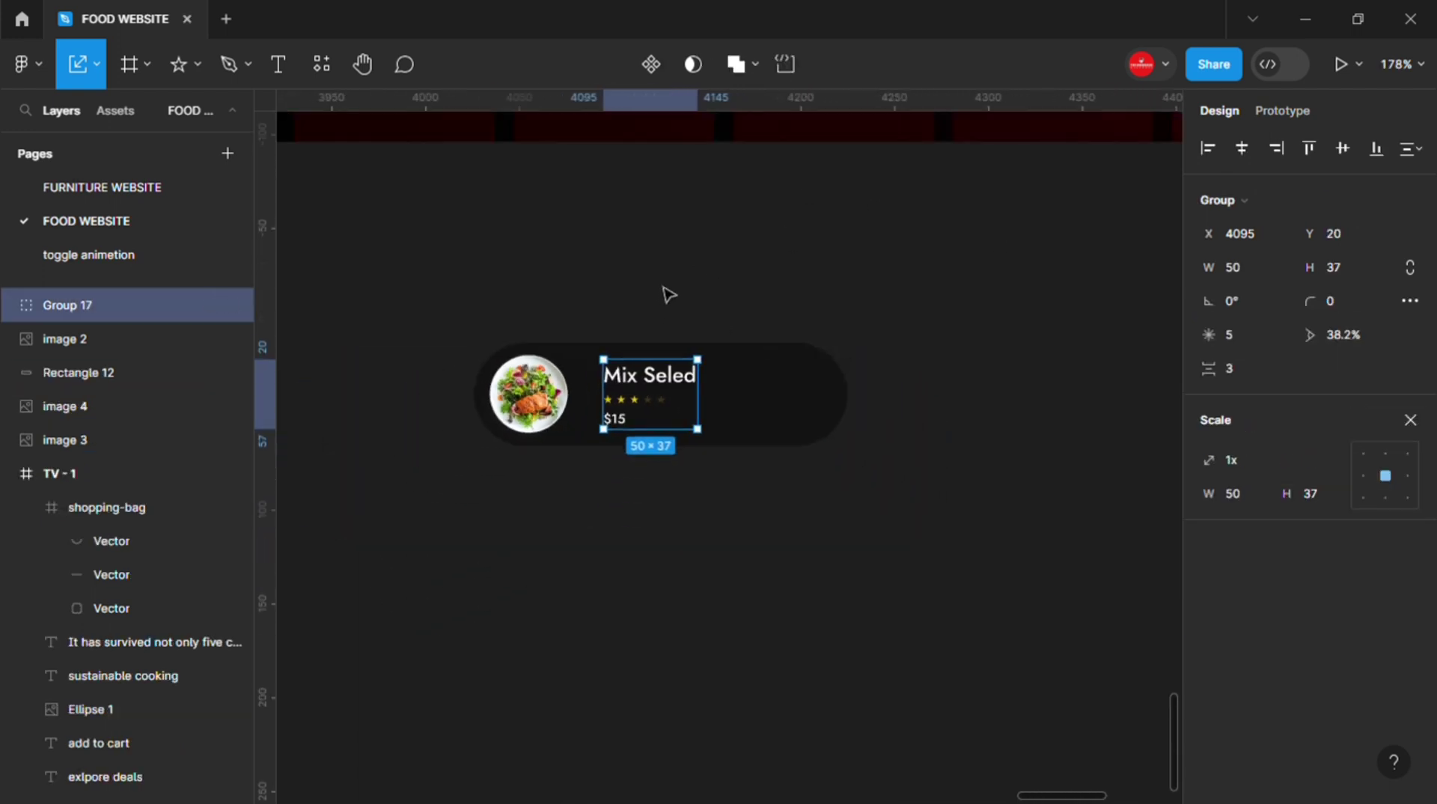
left_click(668, 294)
scroll(763, 461, "down", 2, "ctrl")
mouse_move(506, 297)
left_mouse_down()
mouse_move(673, 426)
mouse_move(737, 548)
left_mouse_up()
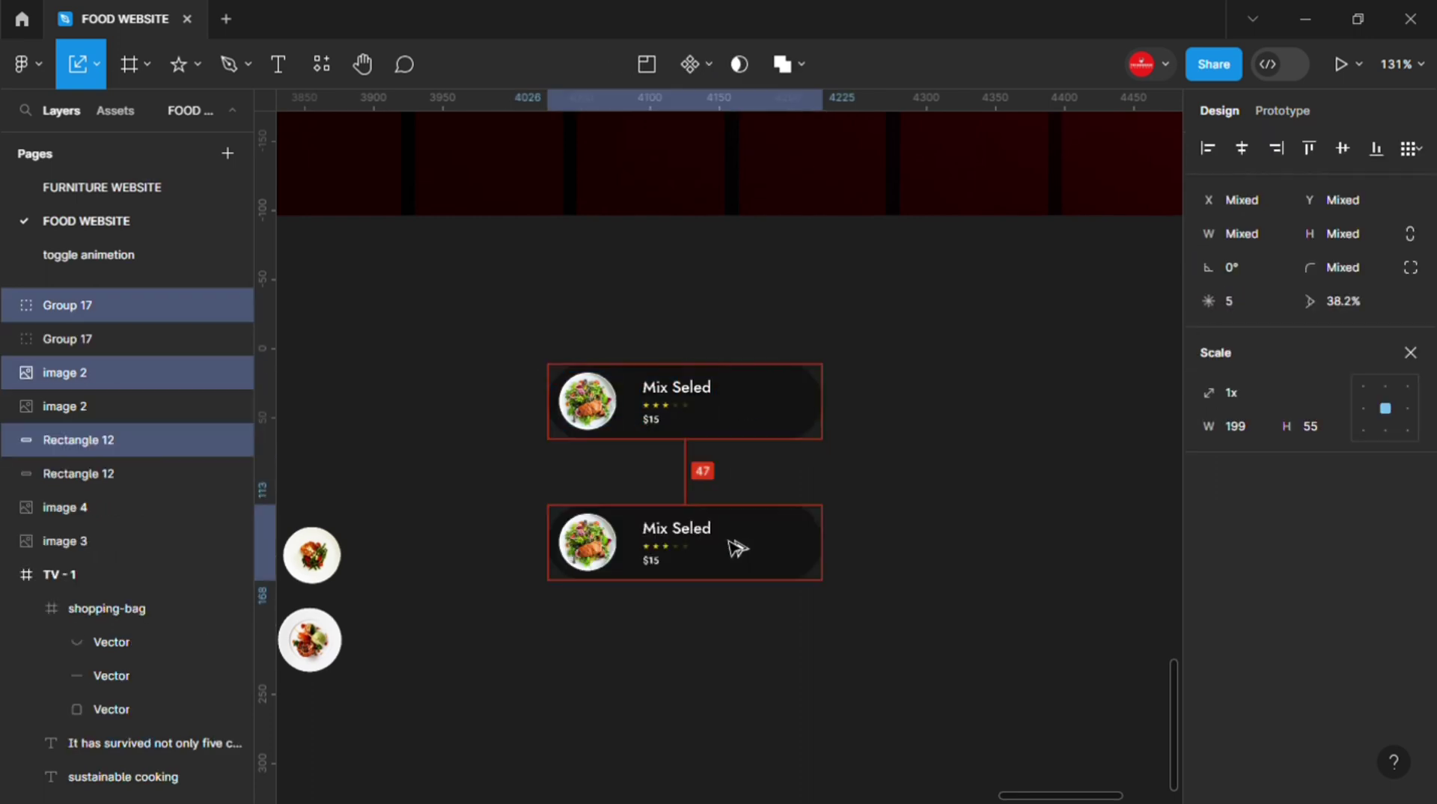
key("ctrl+d")
left_click(455, 480)
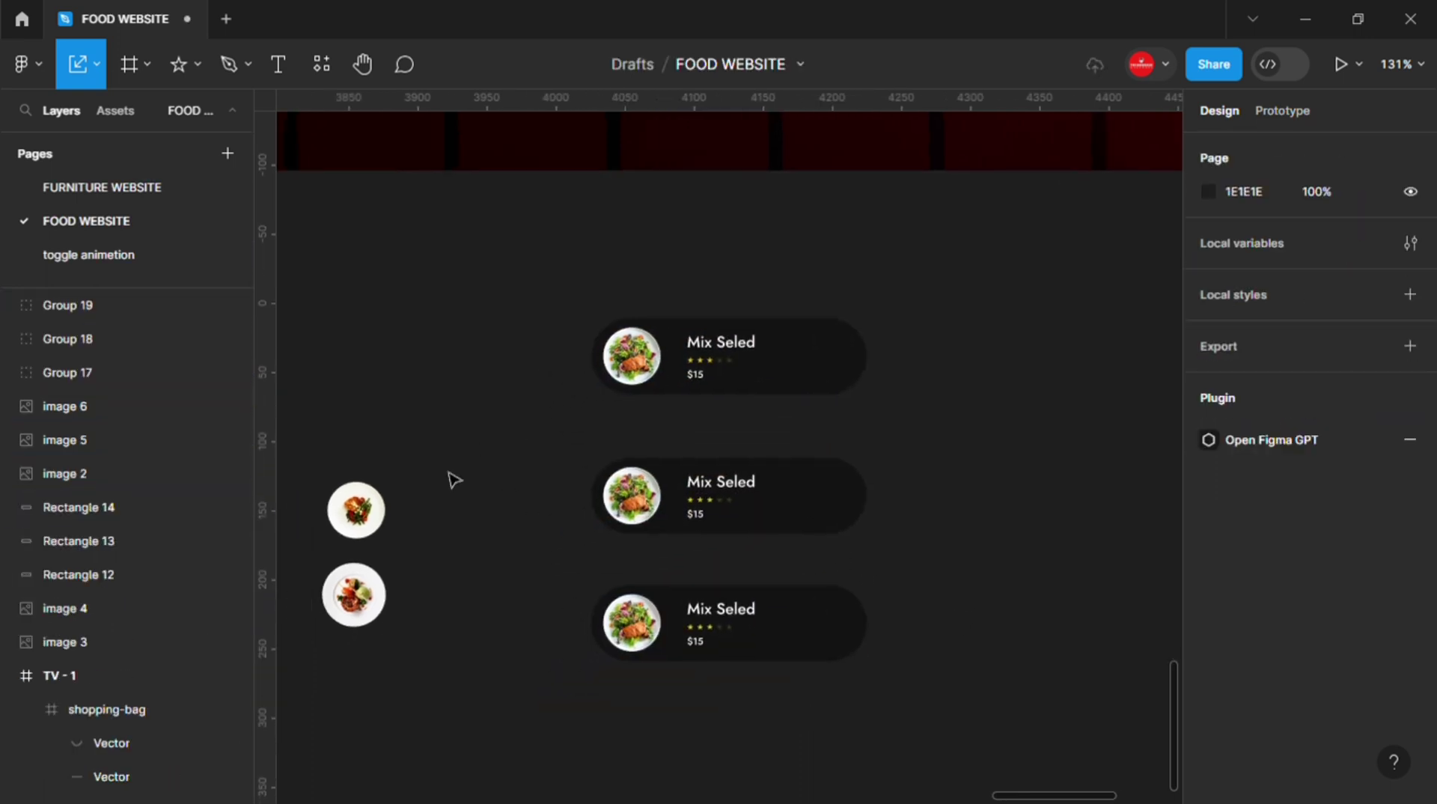
- Replace the middle card's plate with a different dish from a loose image
left_click_drag(355, 542, 465, 538)
key("Delete")
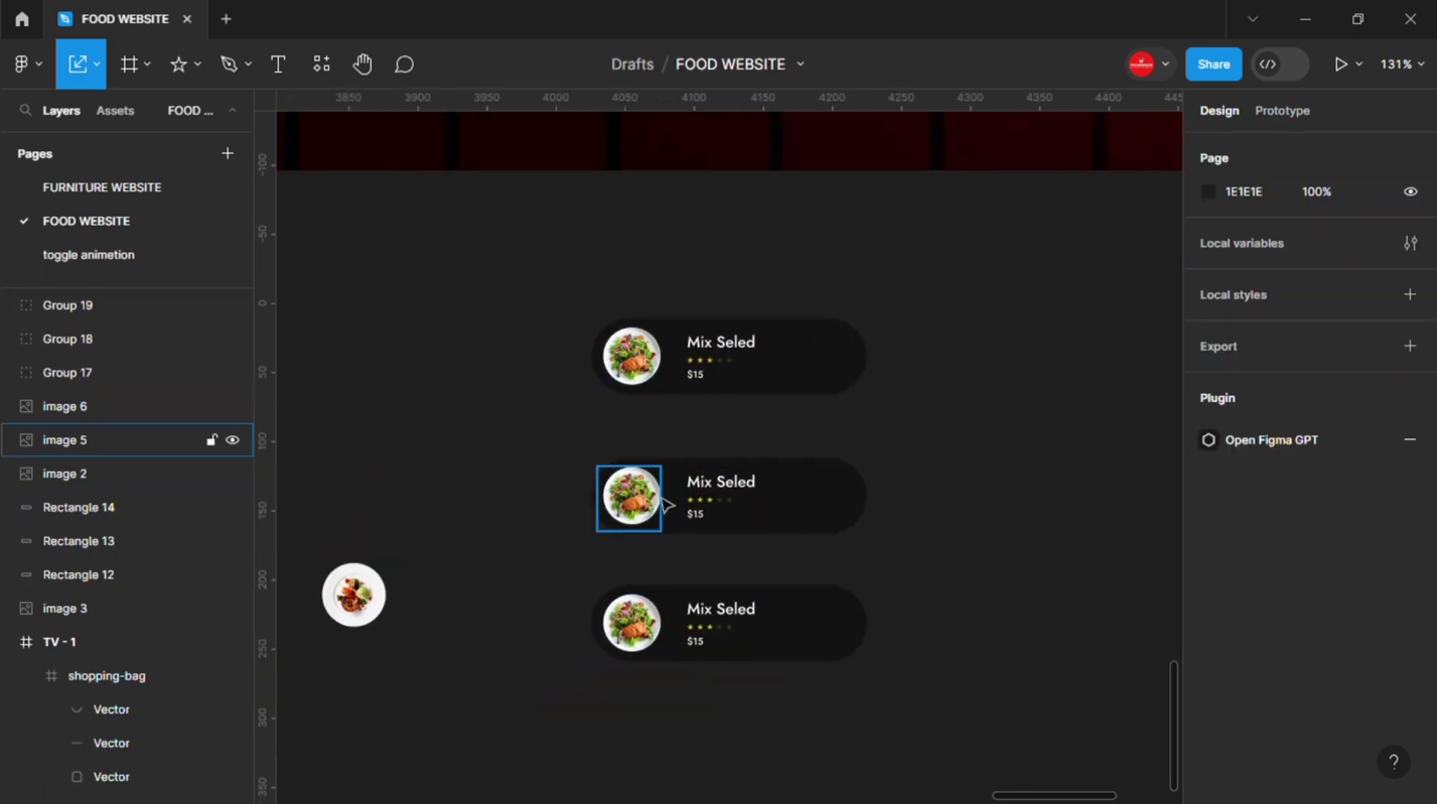
left_click(632, 496)
scroll(628, 496, "up", 2, "ctrl")
right_click(615, 487)
key("Escape")
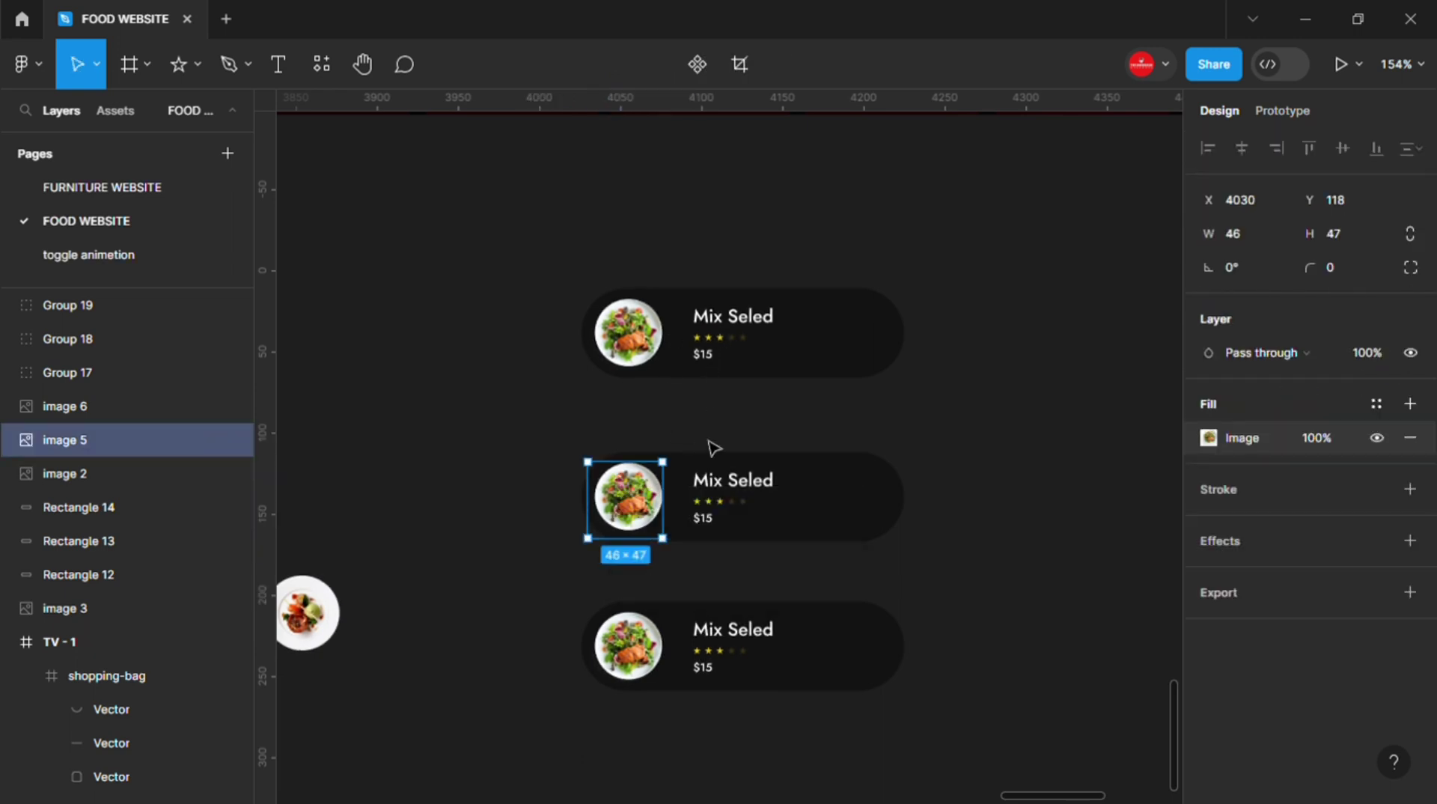
right_click(600, 496)
key("Escape")
scroll(635, 461, "up", 5, "ctrl")
right_click(625, 509)
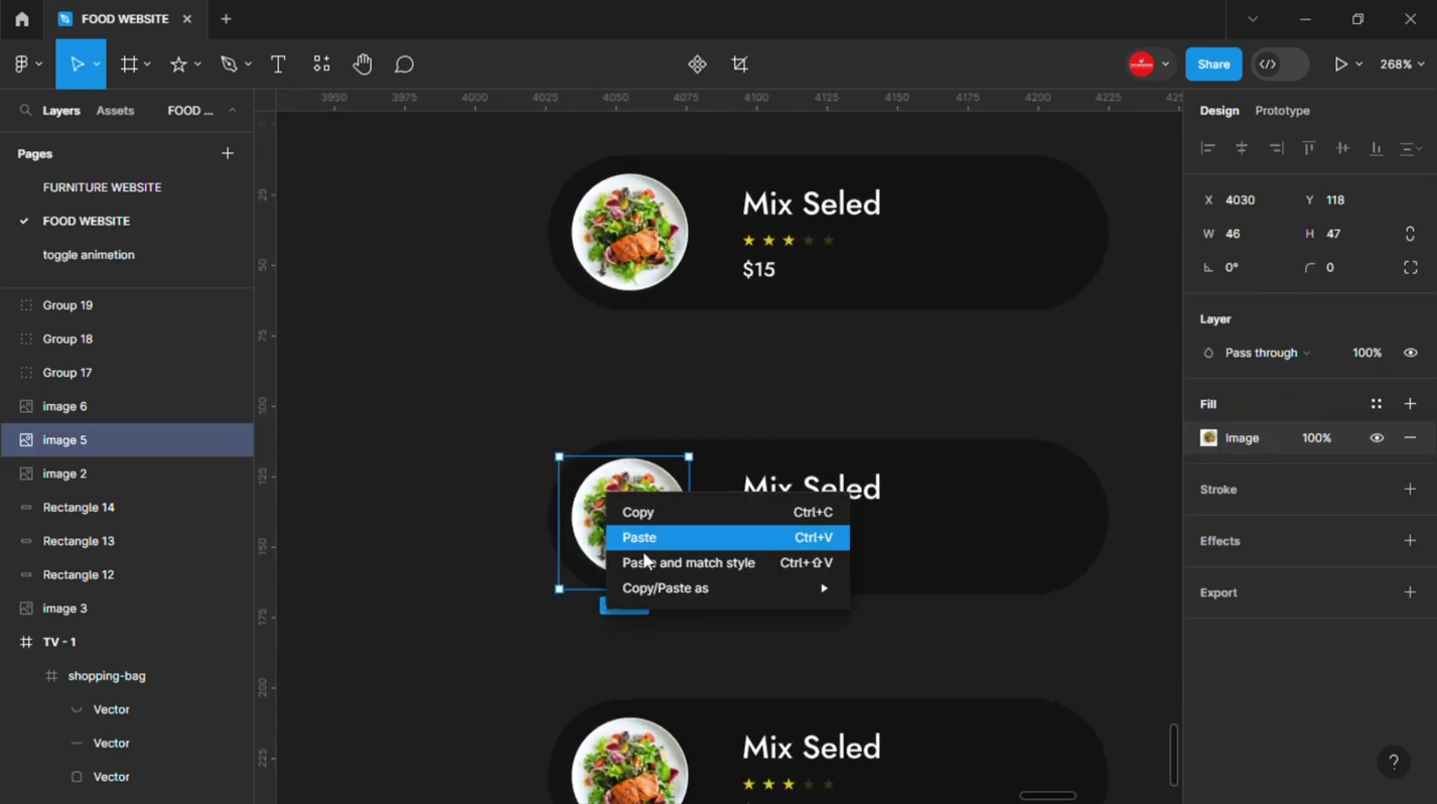
key("Escape")
scroll(650, 524, "up", 1, "ctrl")
left_click_drag(665, 521, 651, 521)
right_click(632, 508)
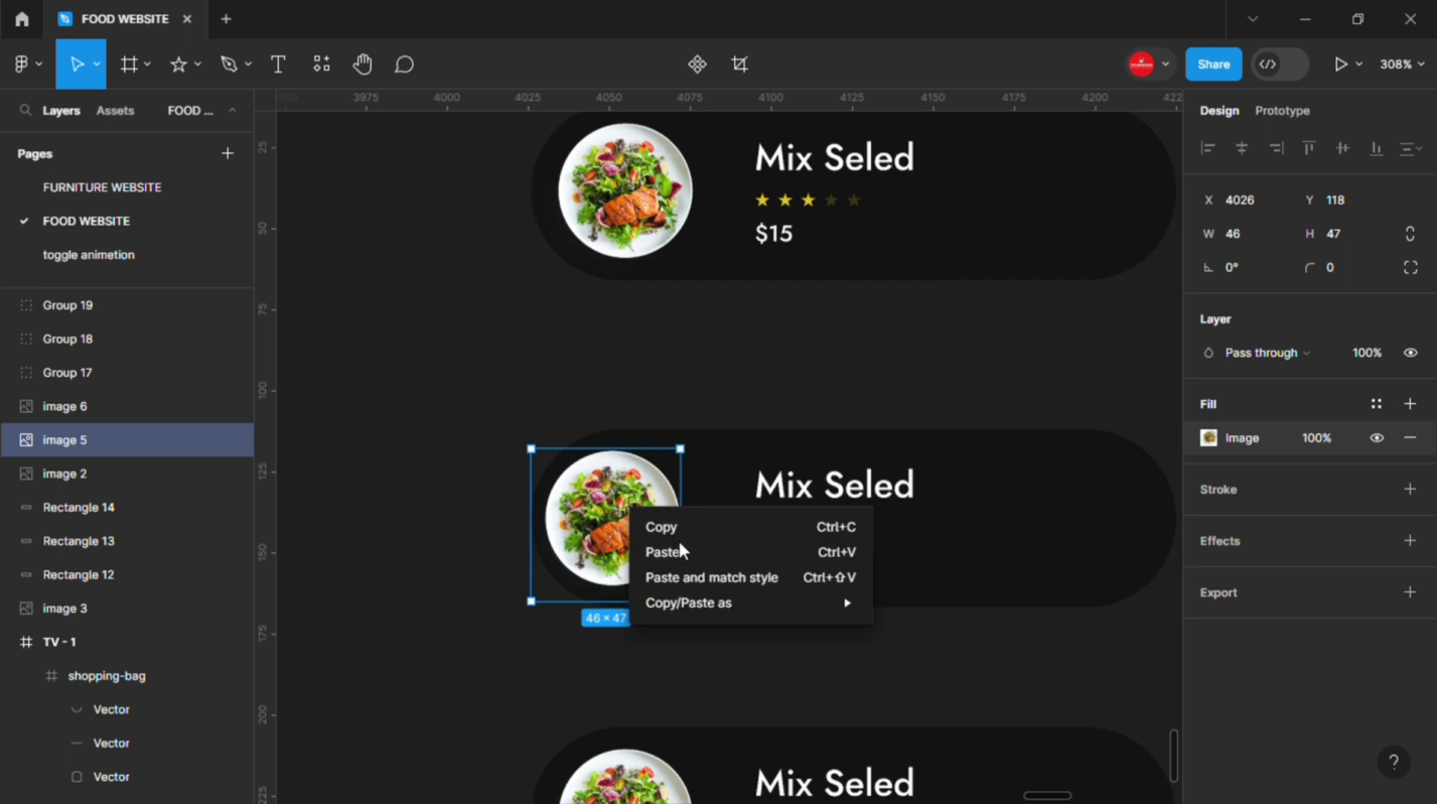
left_click(686, 576)
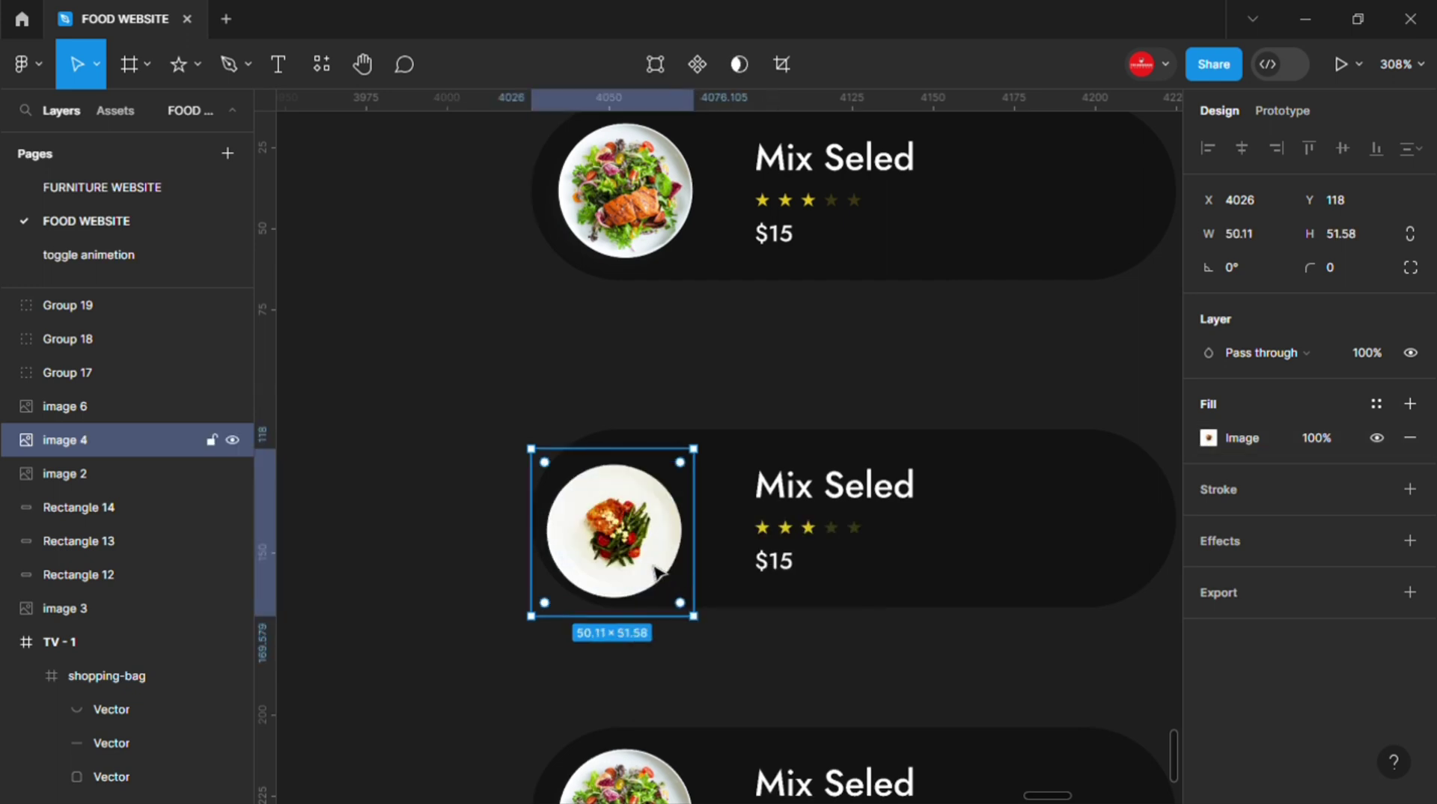
left_click_drag(665, 573, 672, 564)
- Replace the bottom card's plate with the other loose dish, resized to 50×51
scroll(673, 564, "down", 2, "ctrl")
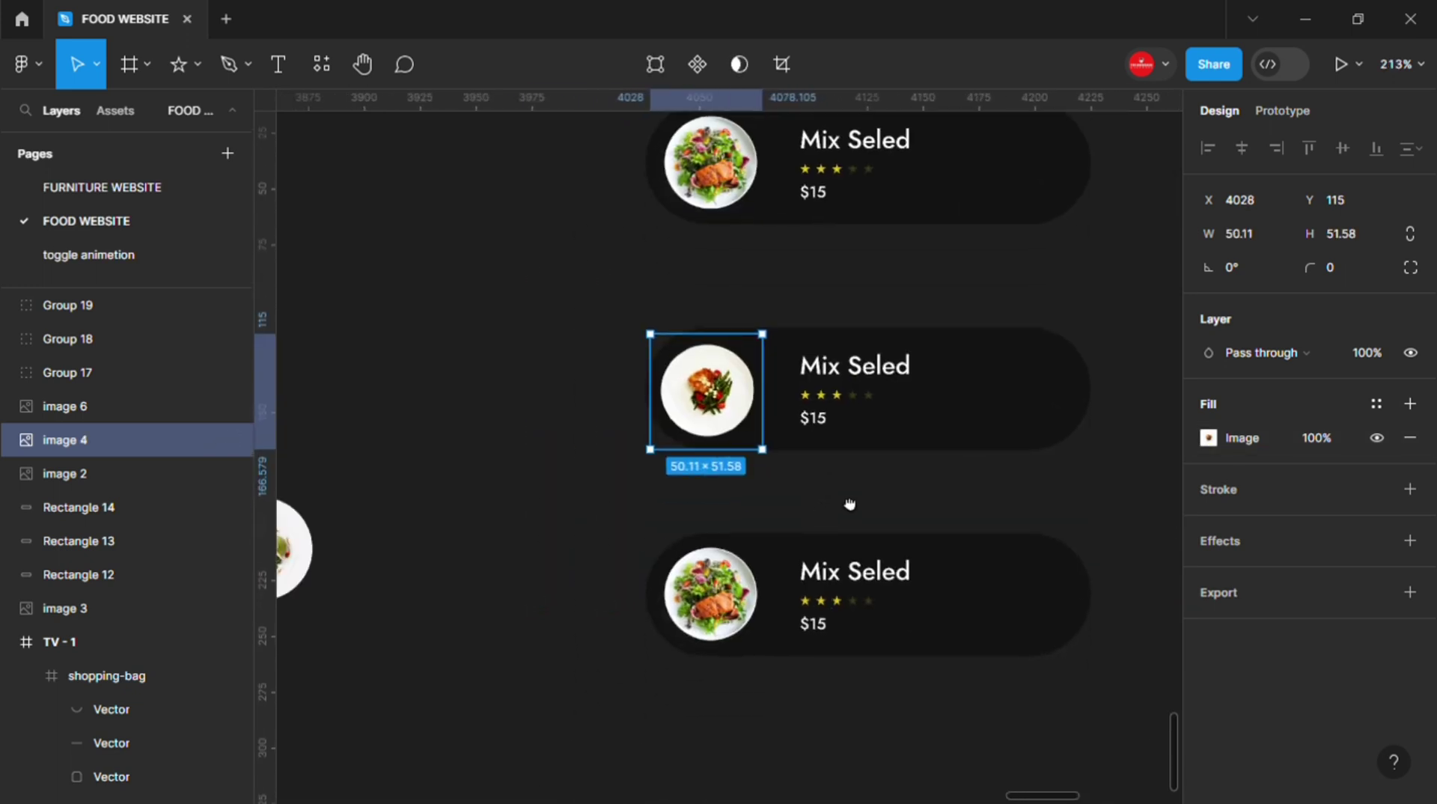
left_click(350, 537)
key("Delete")
left_click(757, 569)
right_click(746, 572)
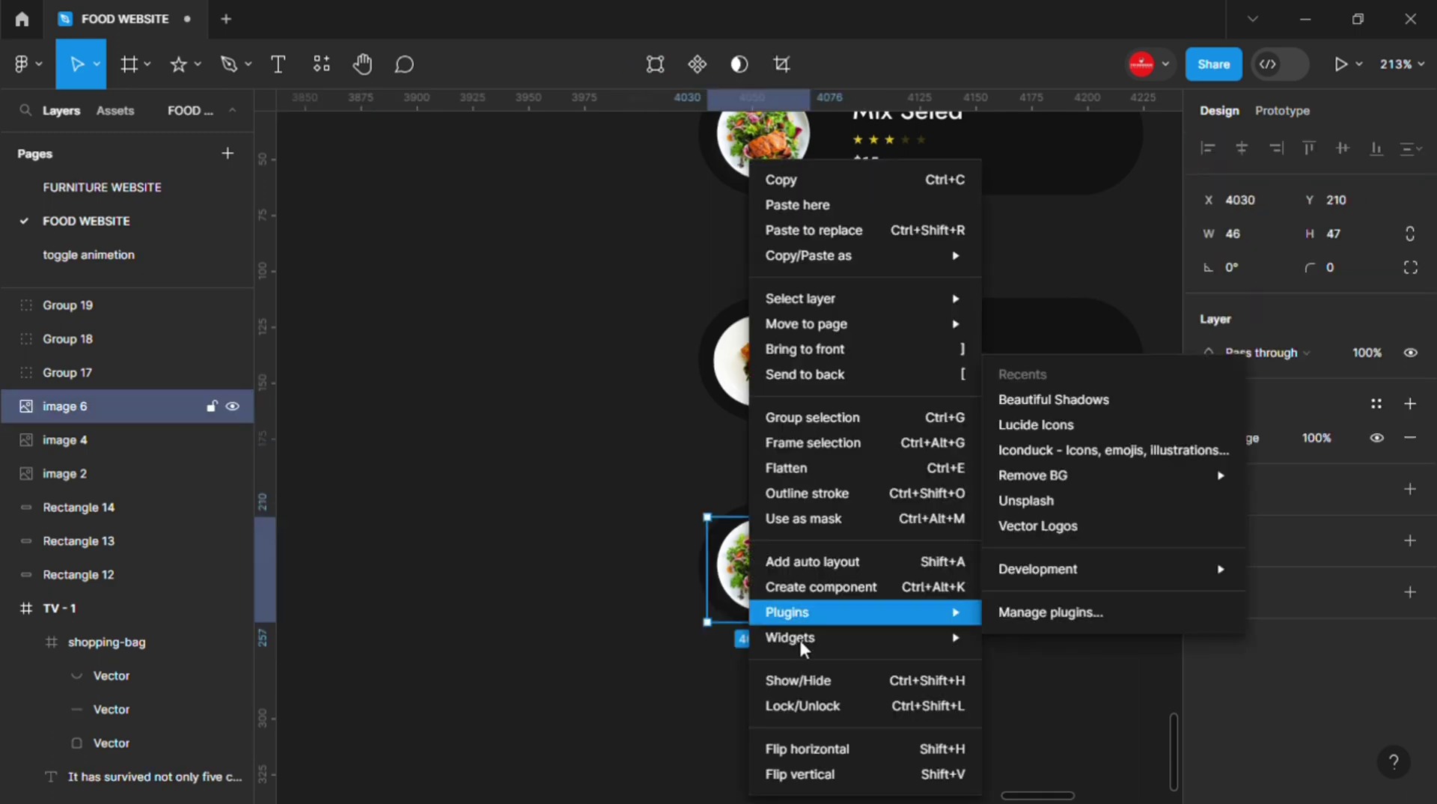
left_click(814, 230)
scroll(725, 538, "up", 2, "ctrl")
scroll(725, 537, "up", 2, "ctrl")
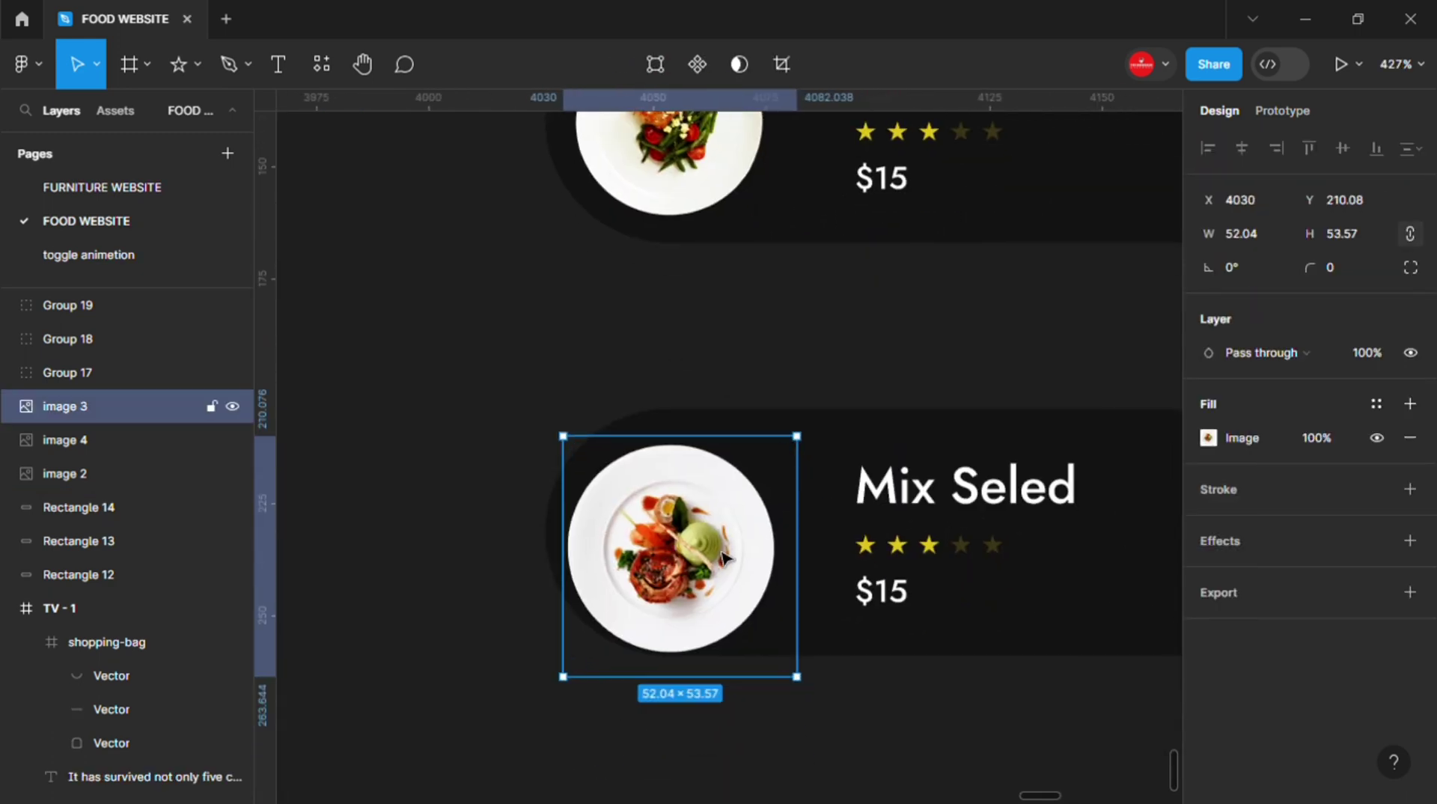
left_click_drag(724, 538, 719, 538)
left_click_drag(800, 520, 807, 515)
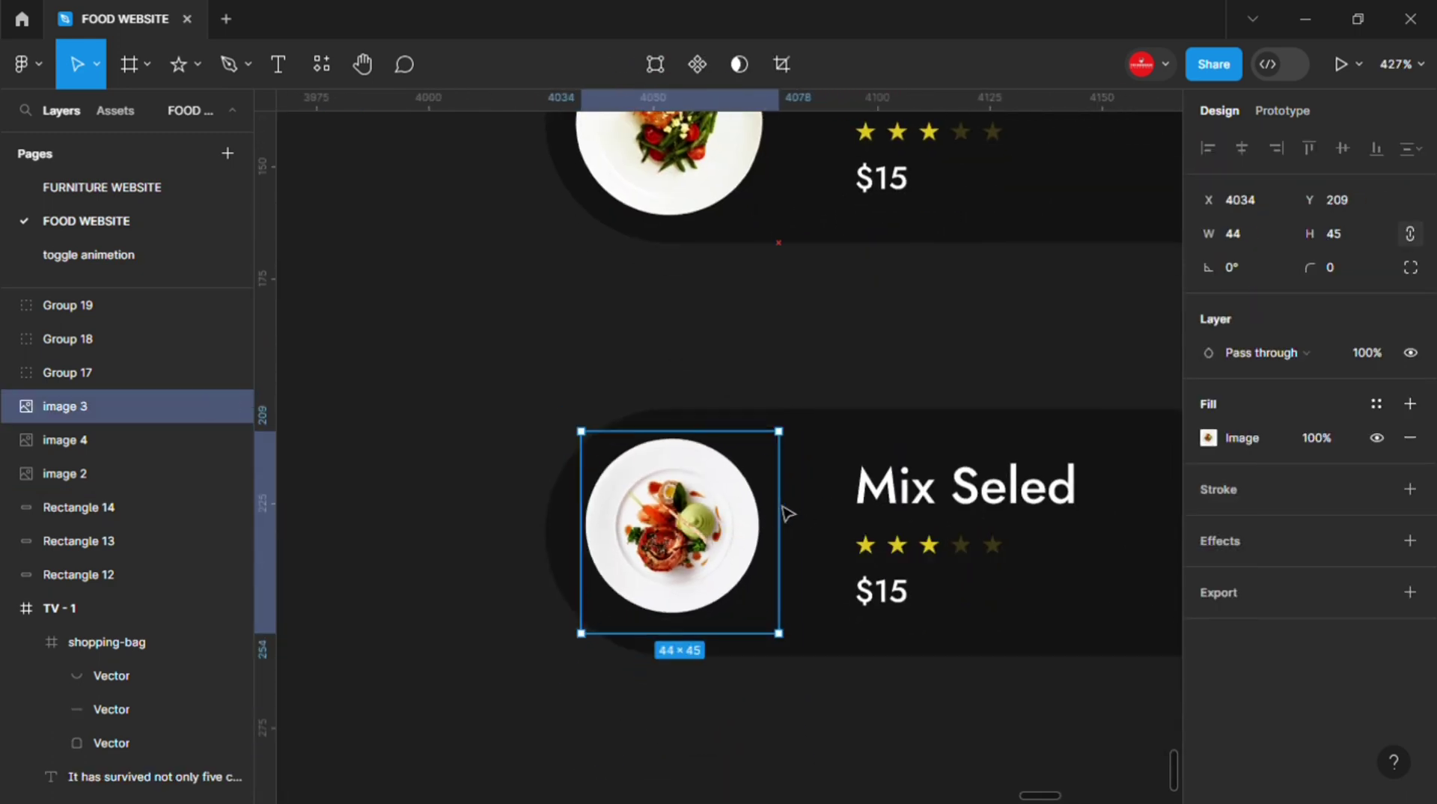
scroll(799, 398, "down", 2, "ctrl")
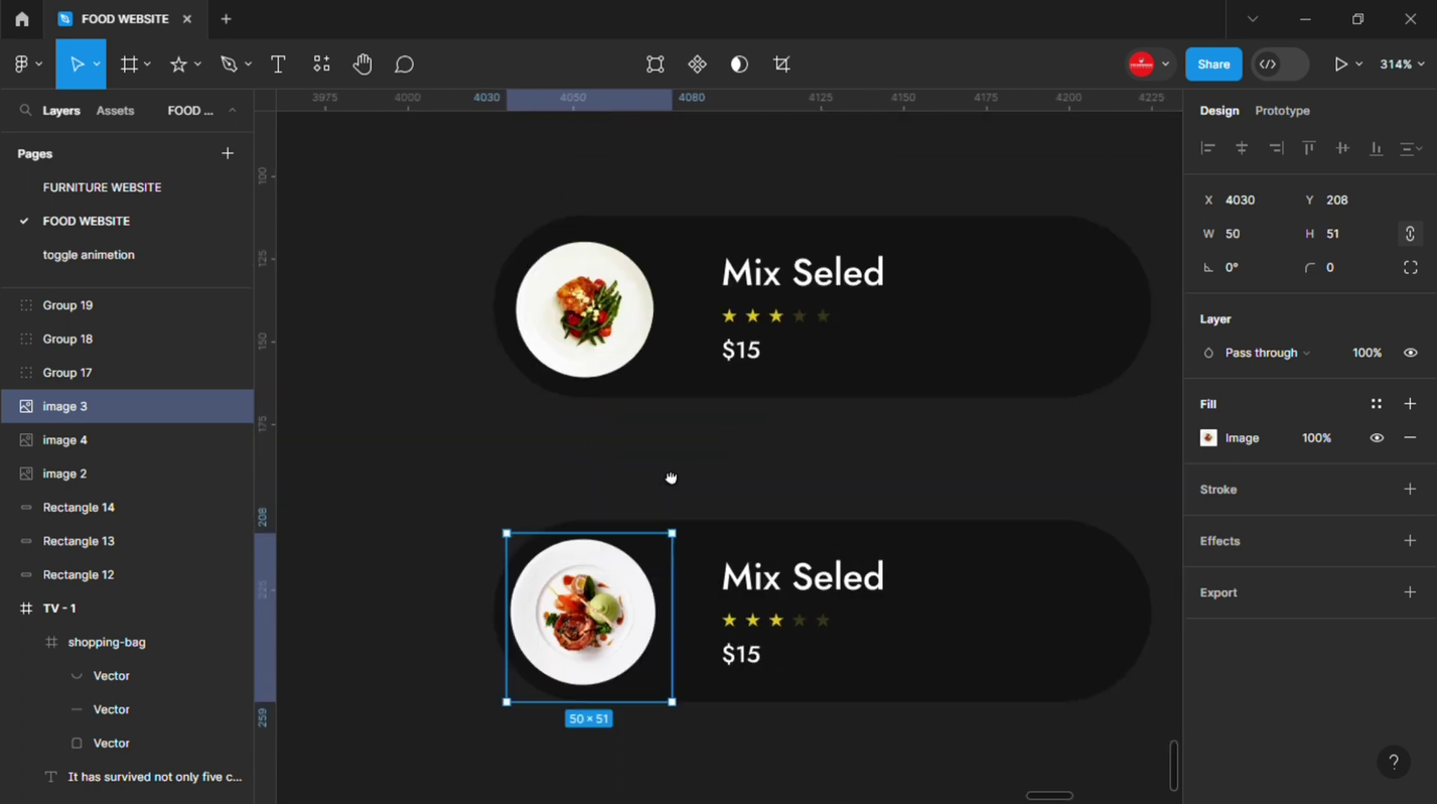
scroll(670, 477, "down", 2, "ctrl")
left_click(595, 363)
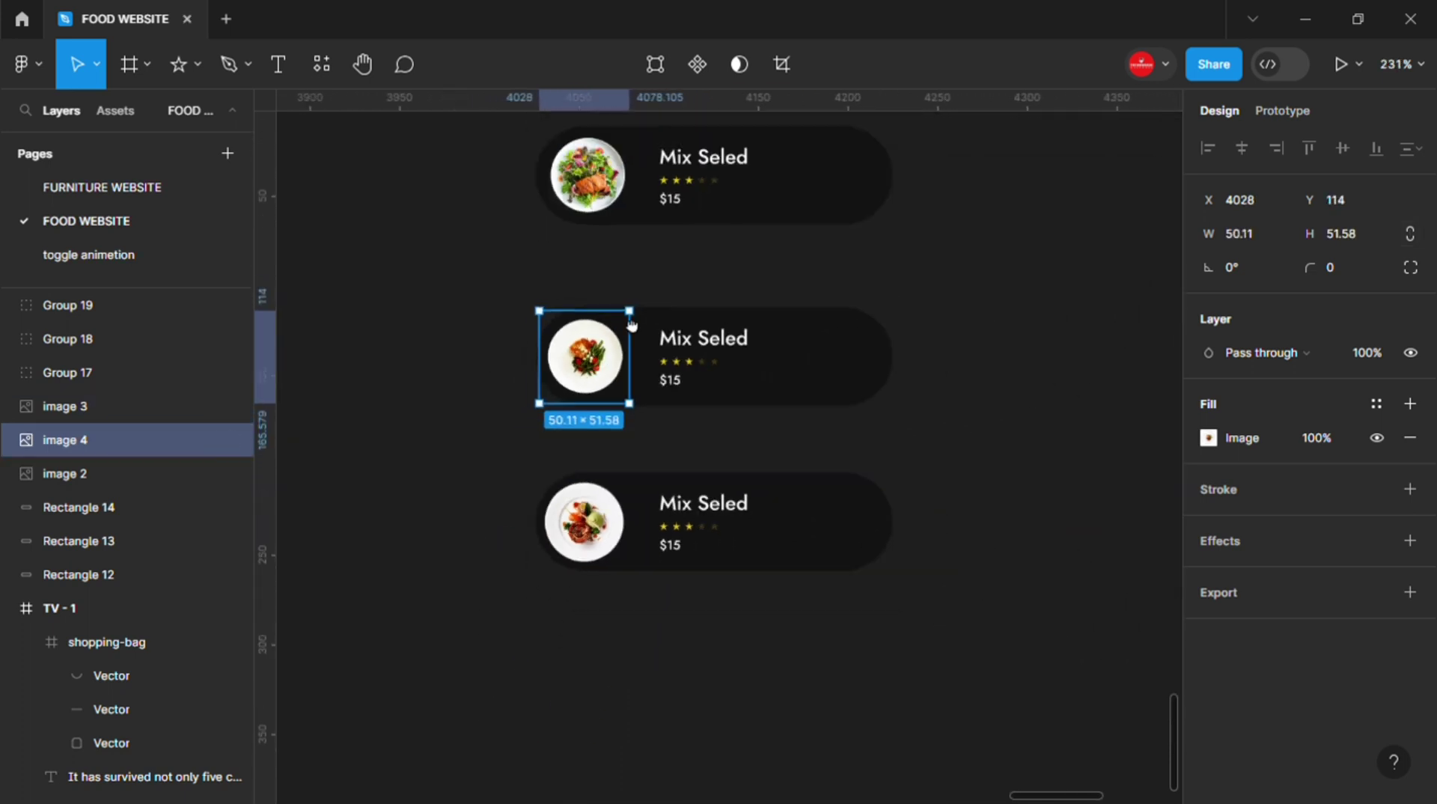
scroll(419, 582, "down", 2, "ctrl")
- Rename the middle card 'Iltaliyan Seled' and set its price to $20
left_click(557, 565)
left_click_drag(558, 565, 559, 565)
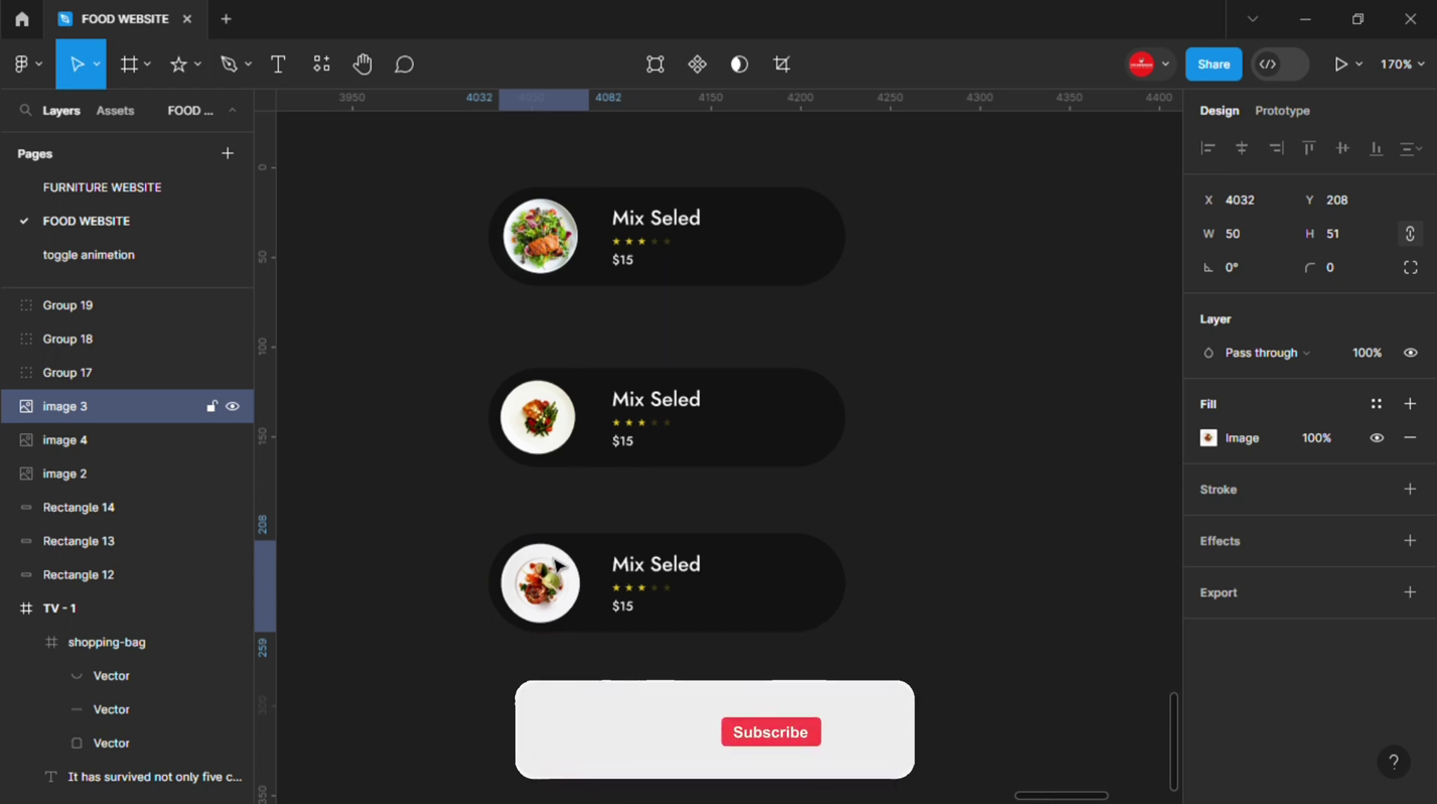
left_click(629, 402)
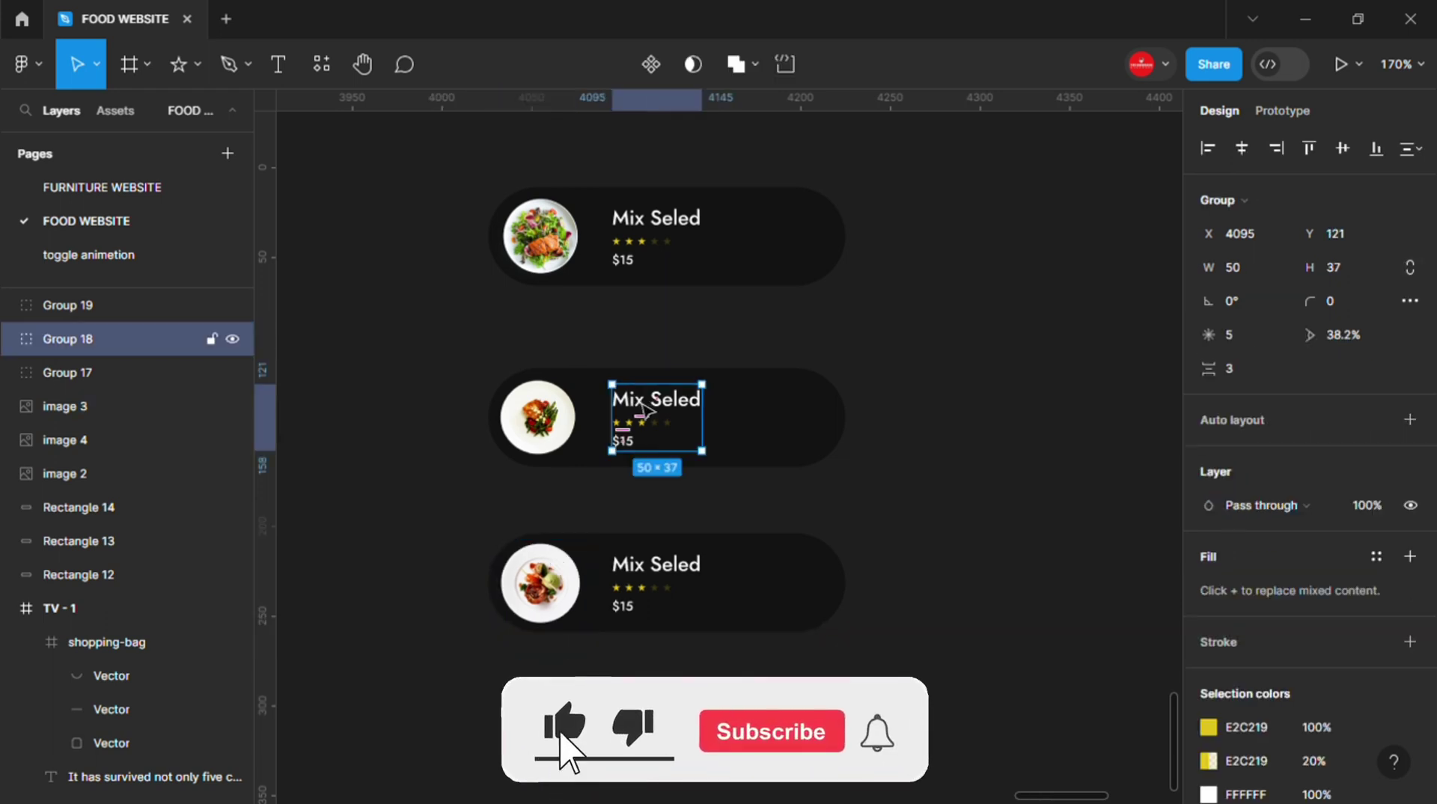
double_click(632, 401)
type("taliyan")
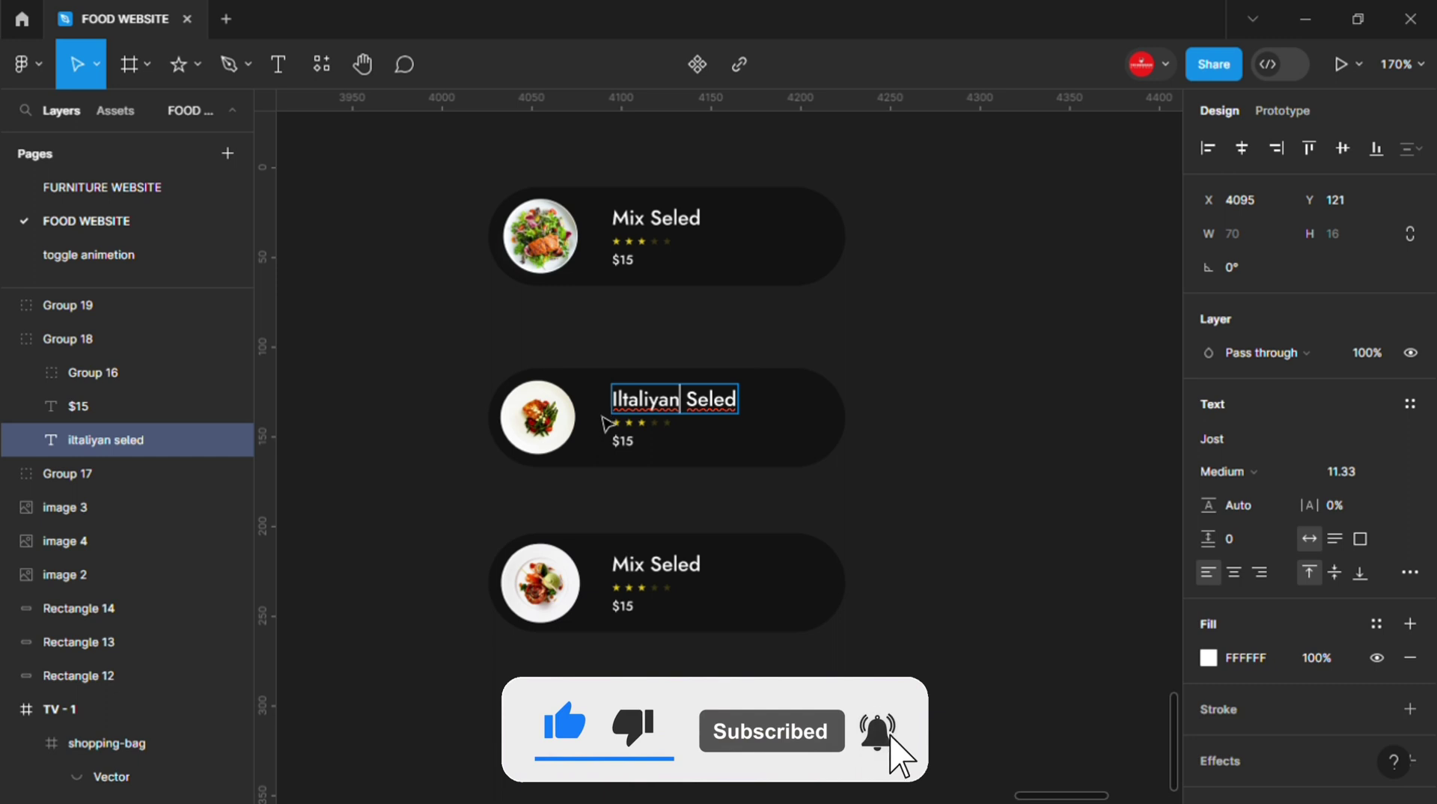
left_click(621, 440)
double_click(621, 441)
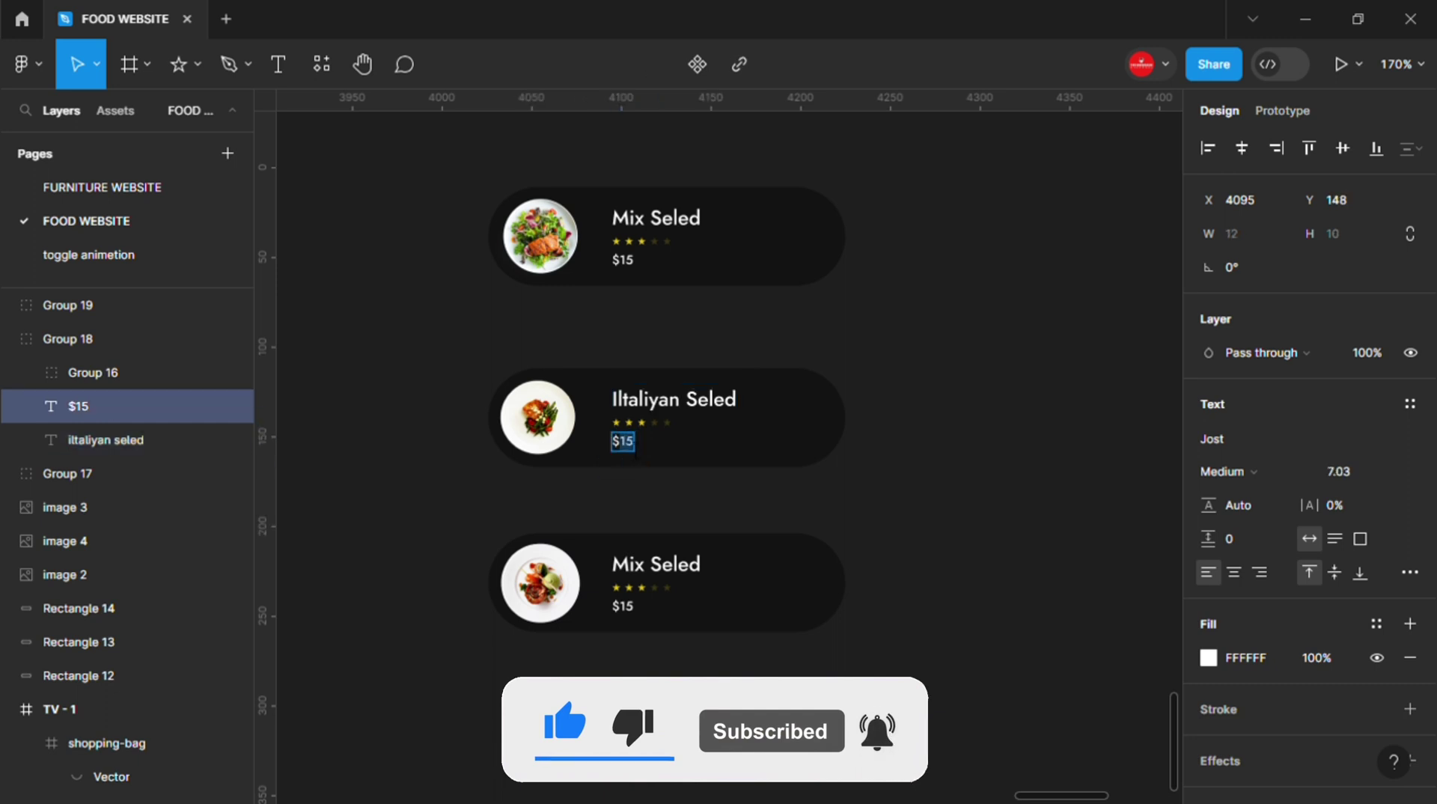
type("1")
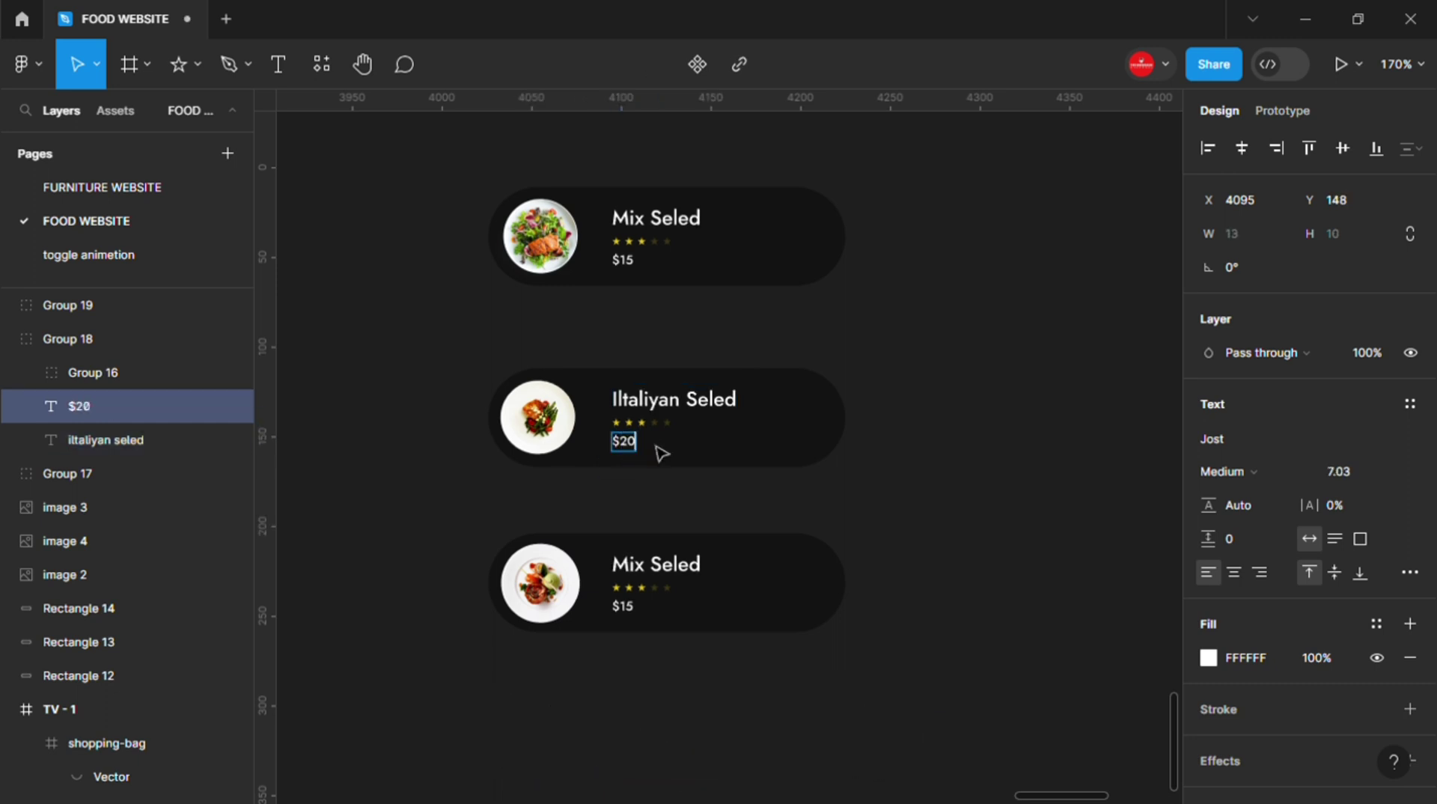
- Rename the third card 'Veg Seled' and set its price to $16
double_click(657, 567)
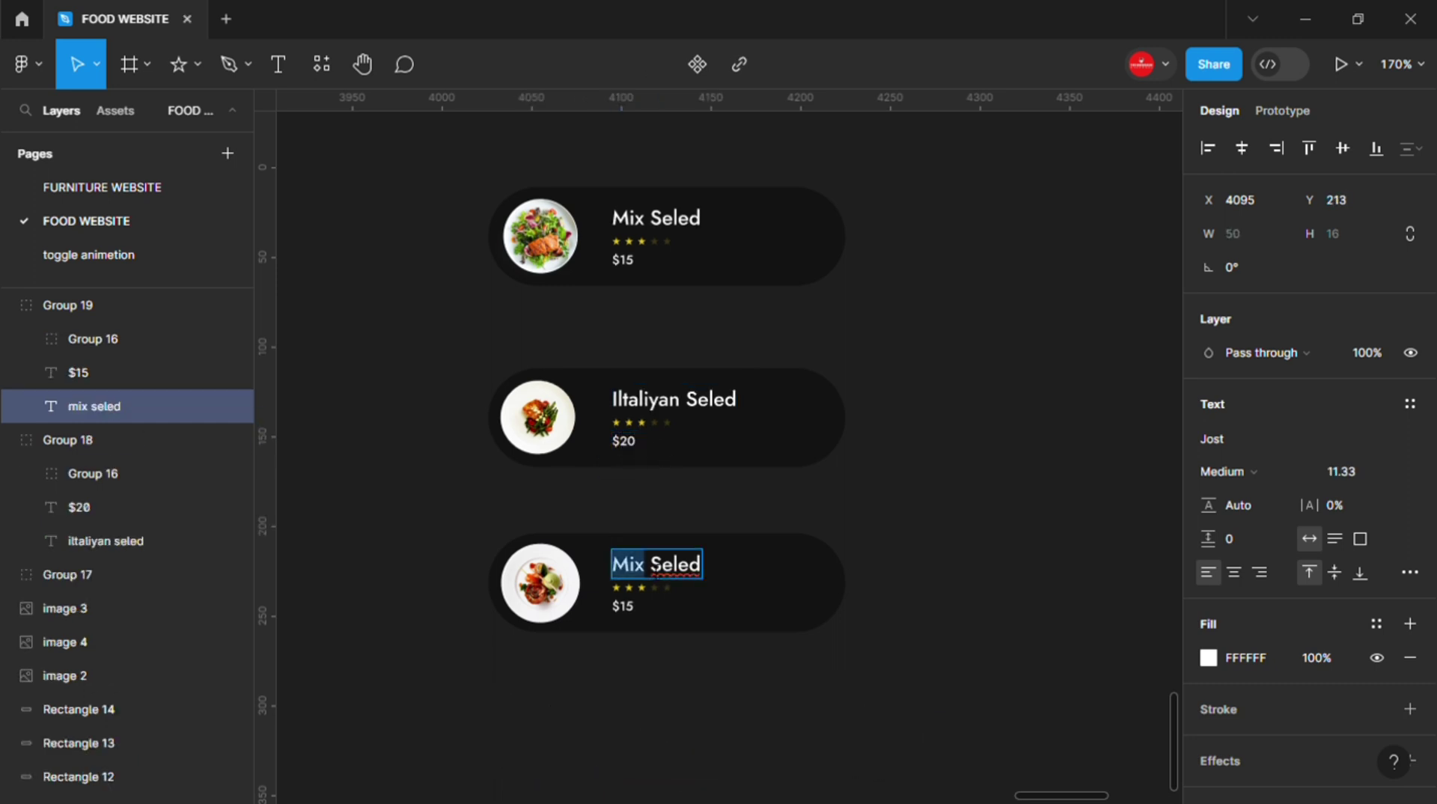
type("Veg")
left_click(629, 606)
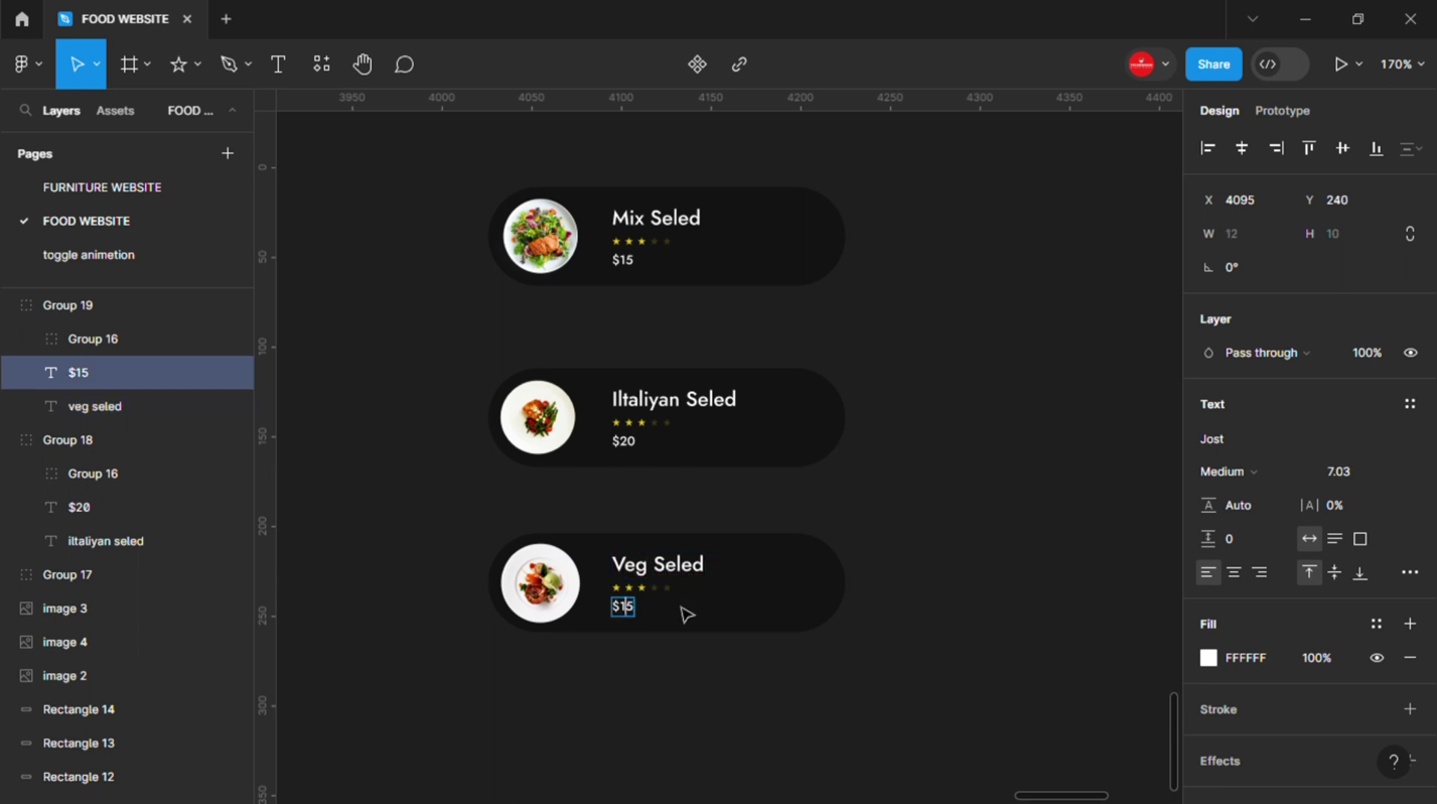
type("6")
key("Escape")
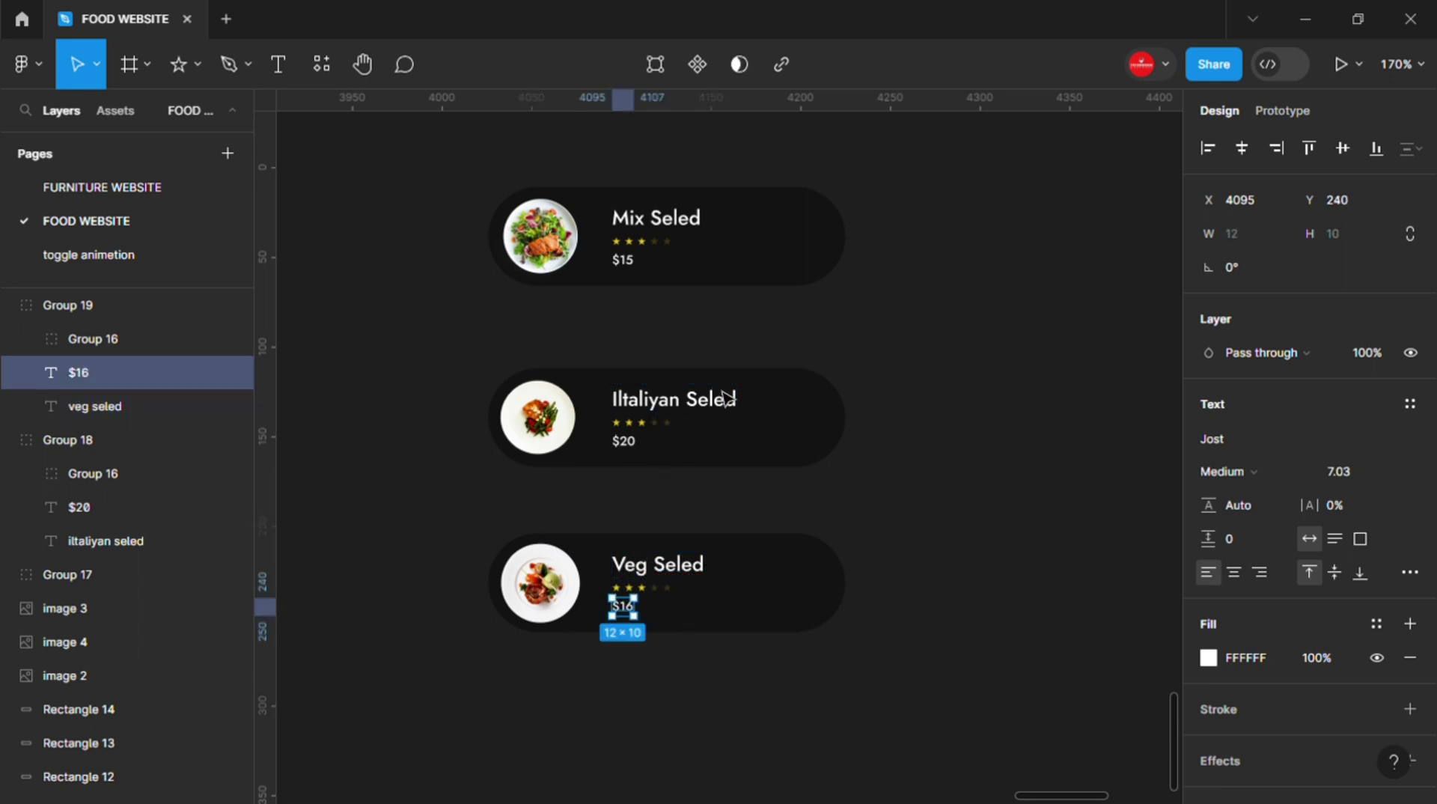
left_click(645, 423)
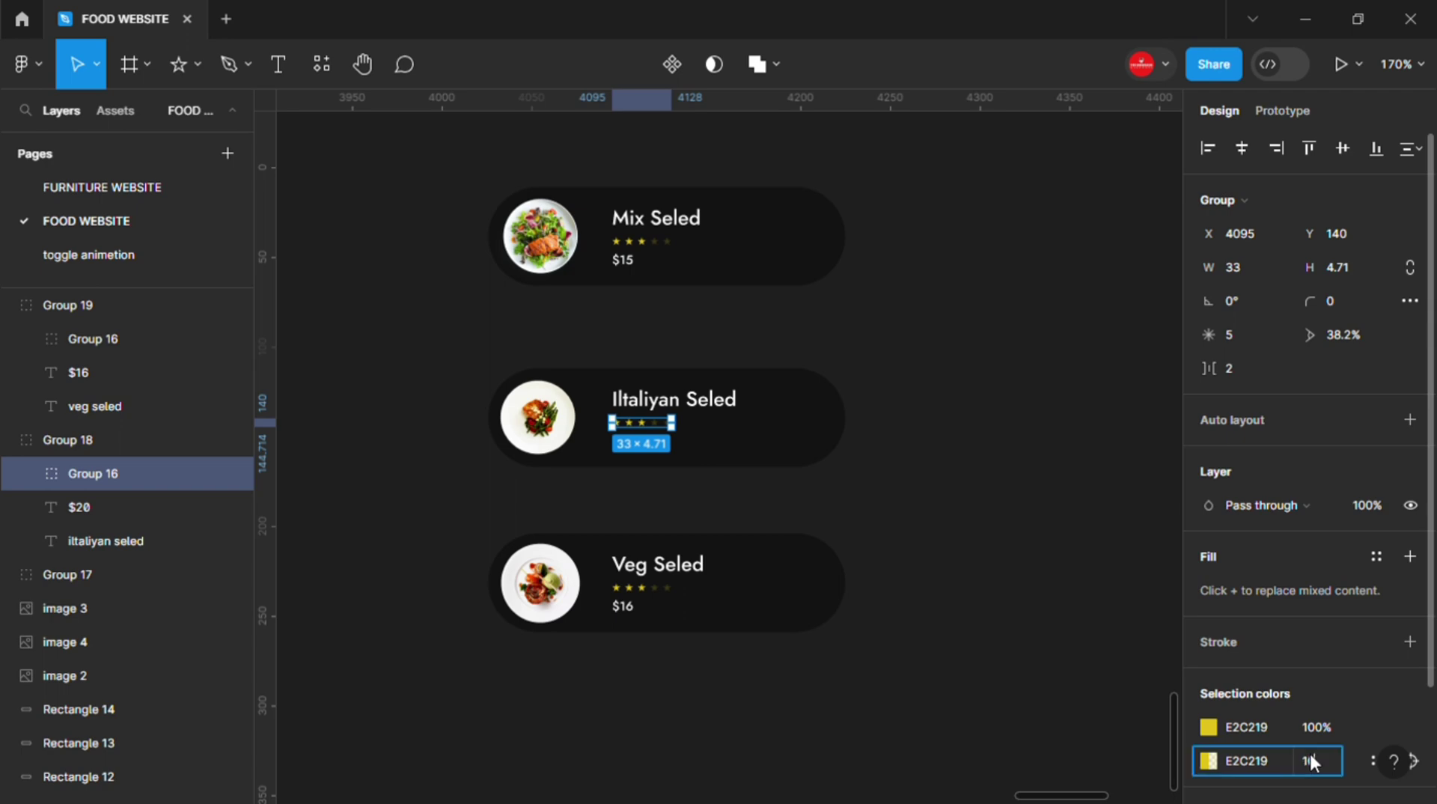
left_click(1113, 662)
scroll(1025, 581, "down", 6)
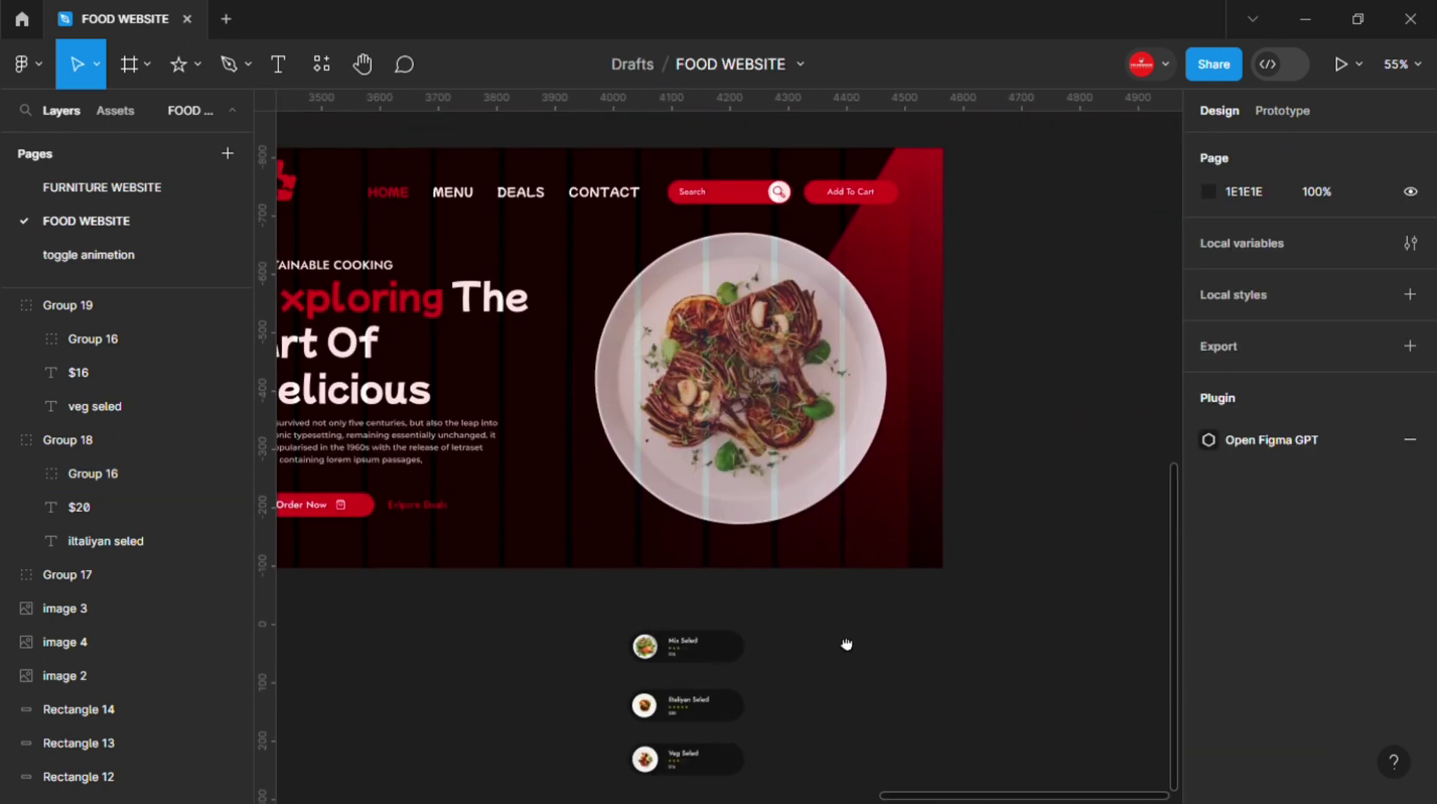
- Group the parts of the Iltaliyan Seled card and of the Veg Seled card
left_click_drag(896, 696, 879, 626)
left_click(722, 576)
key("Return")
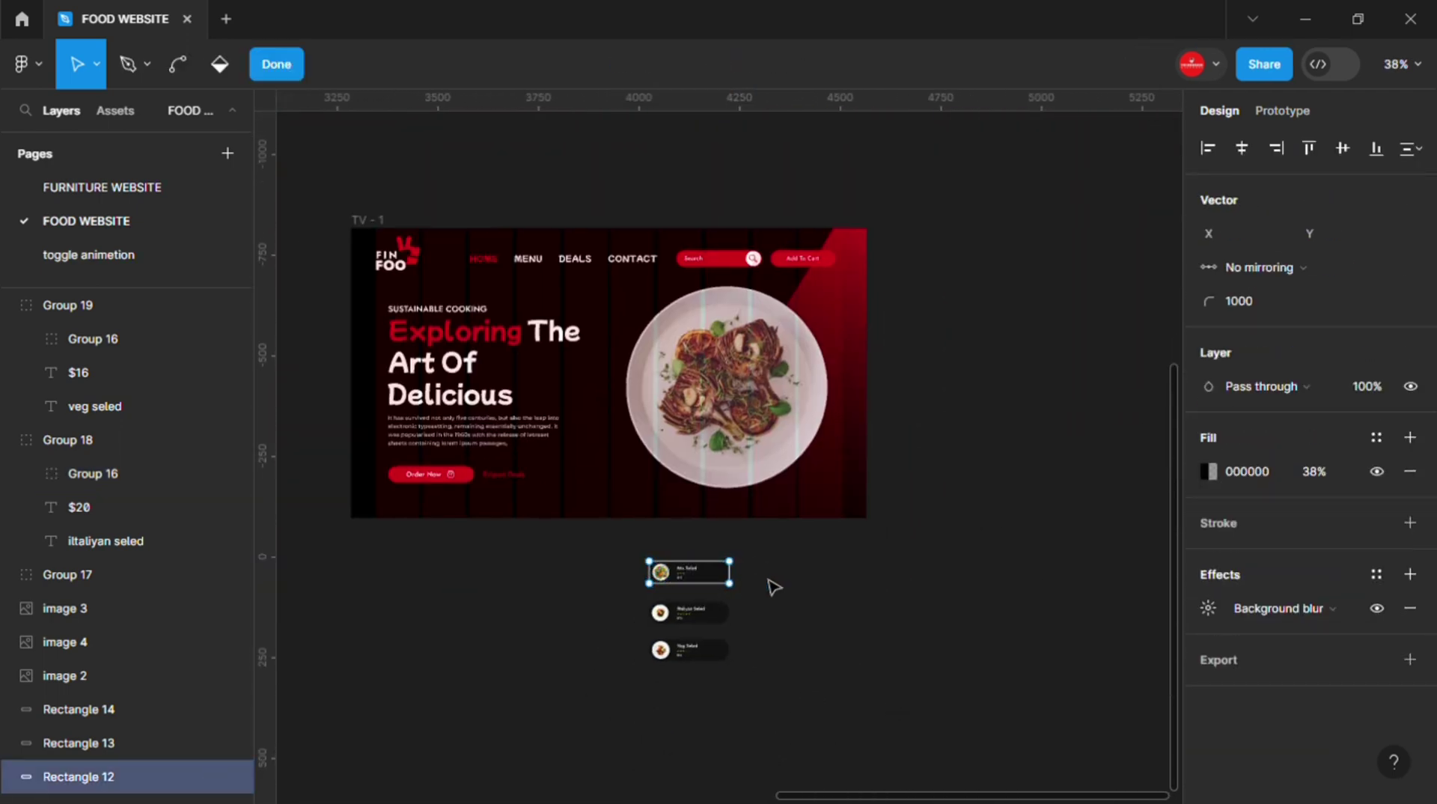
key("Escape")
left_click_drag(732, 587, 771, 555)
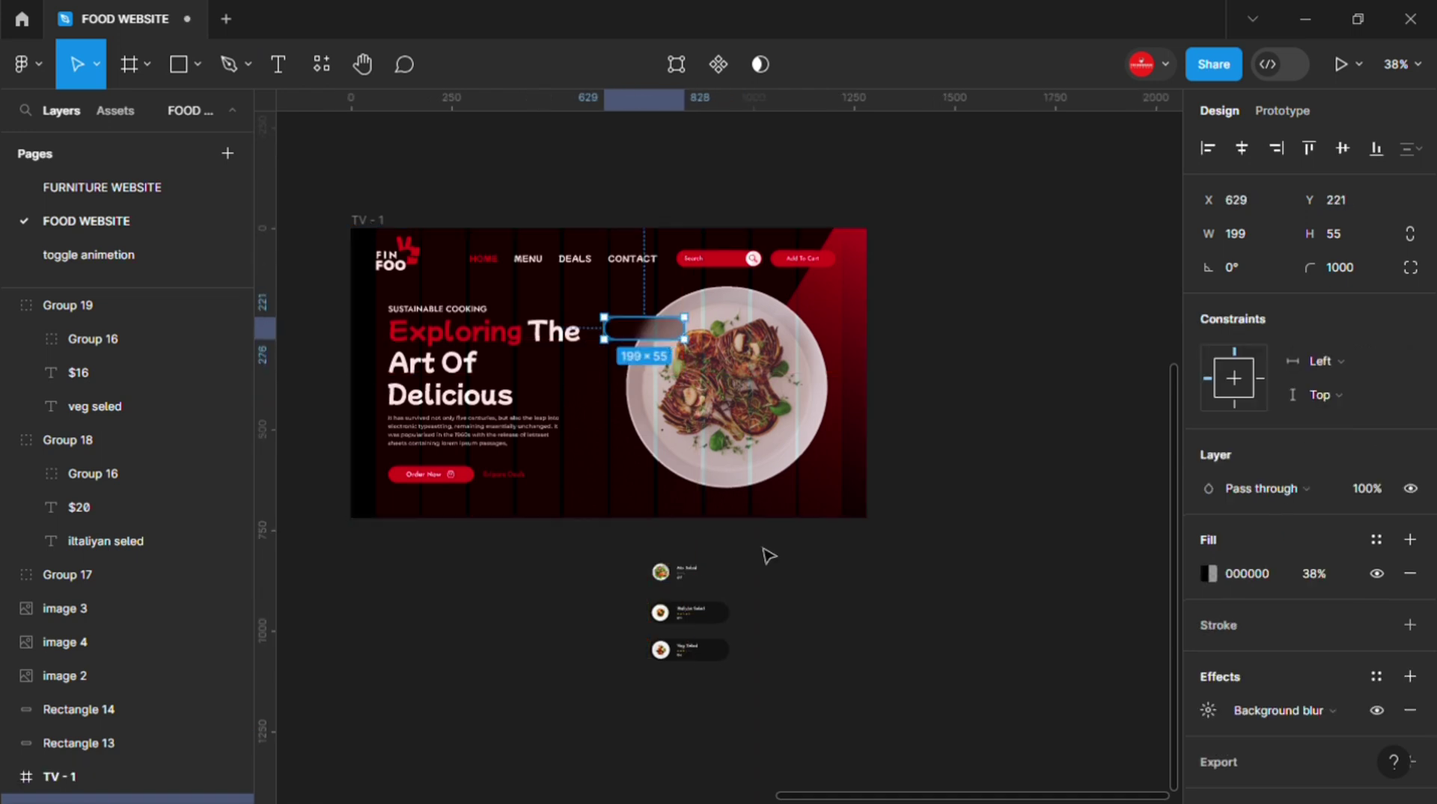
key("ctrl+z")
mouse_move(661, 548)
left_mouse_down()
mouse_move(731, 602)
mouse_move(740, 638)
left_mouse_up()
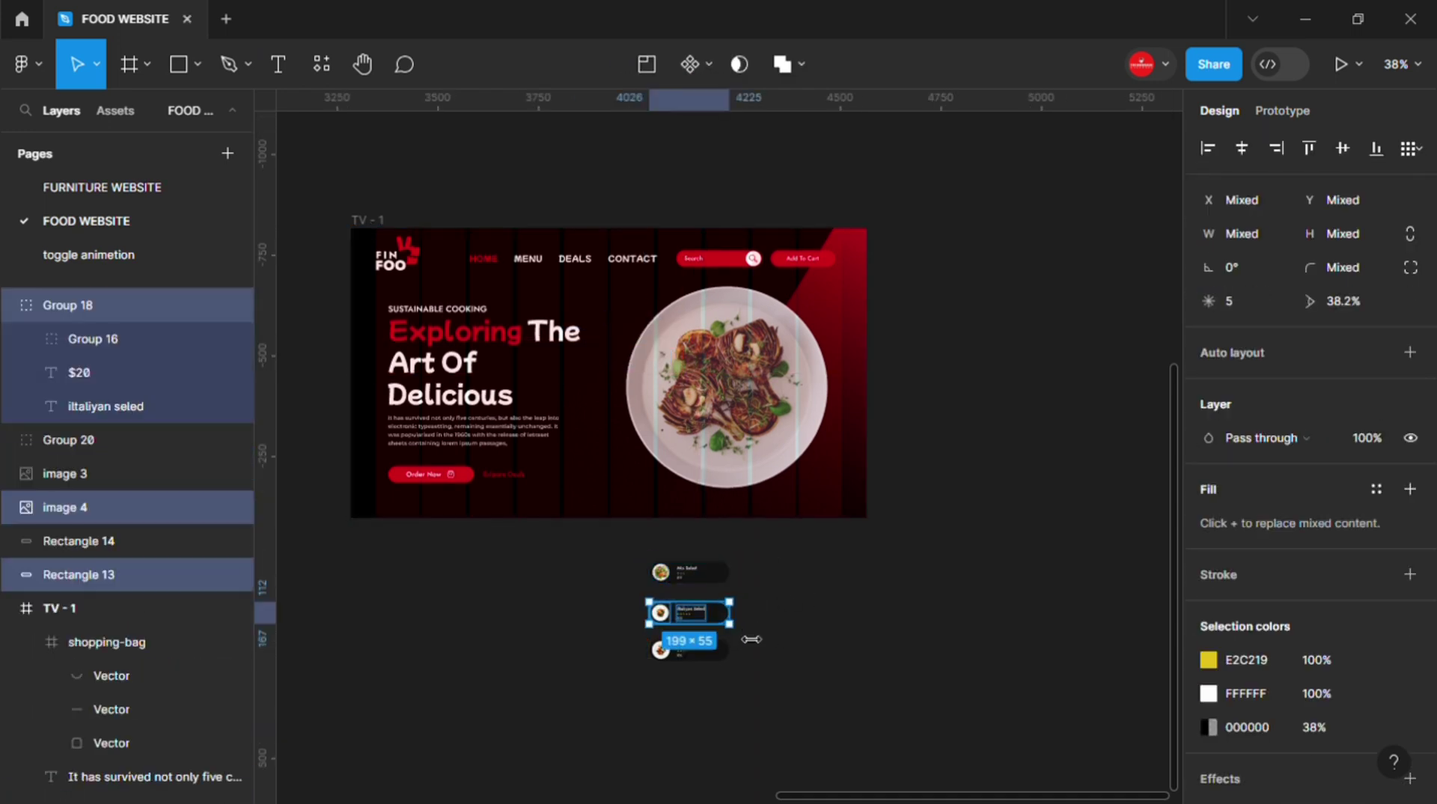
key("ctrl+g")
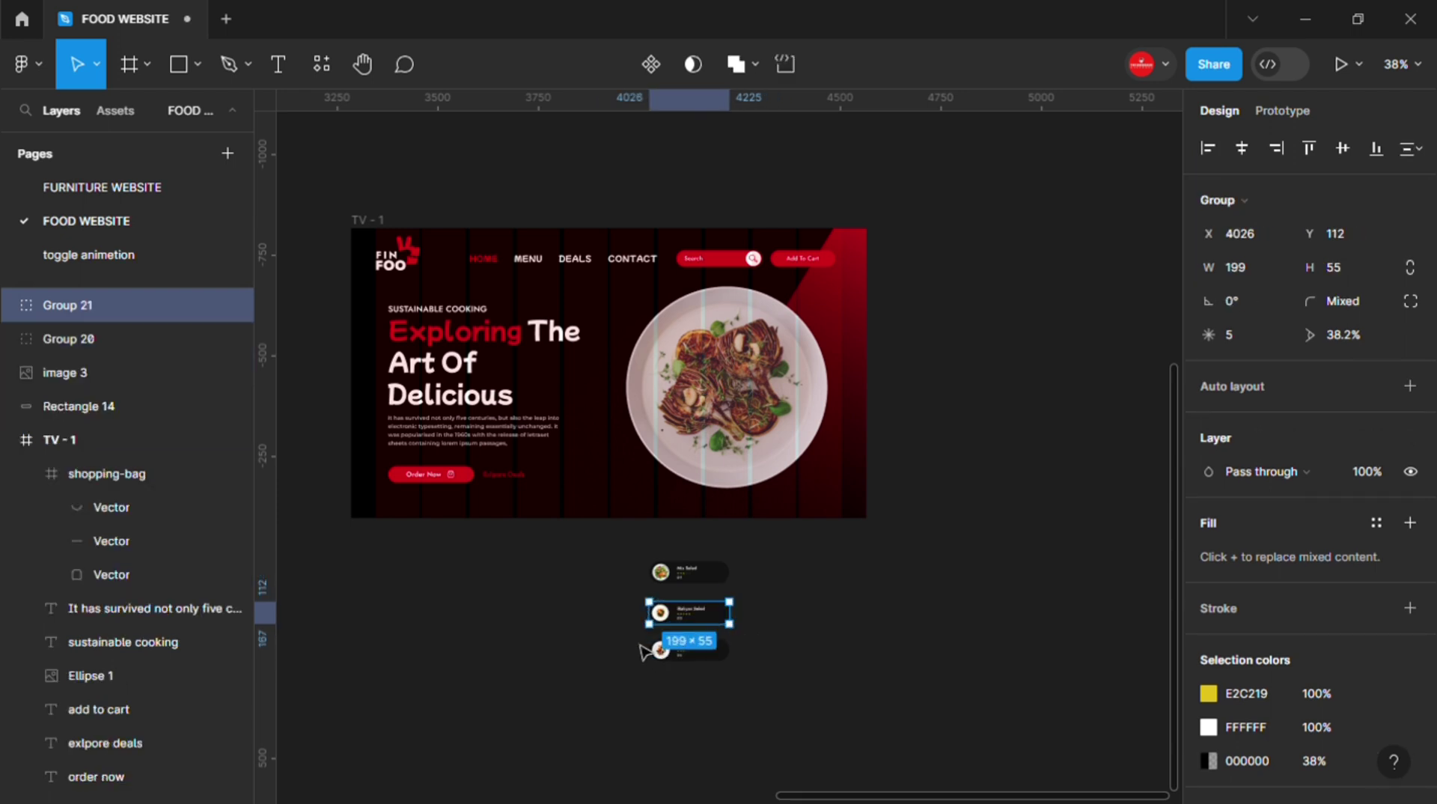
left_click_drag(629, 633, 741, 686)
key("ctrl+g")
- Arrange the cards around the plate in TV - 1: Mix upper left, Iltaliyan lower right, Veg lower left
scroll(690, 607, "up", 1)
left_click(689, 570)
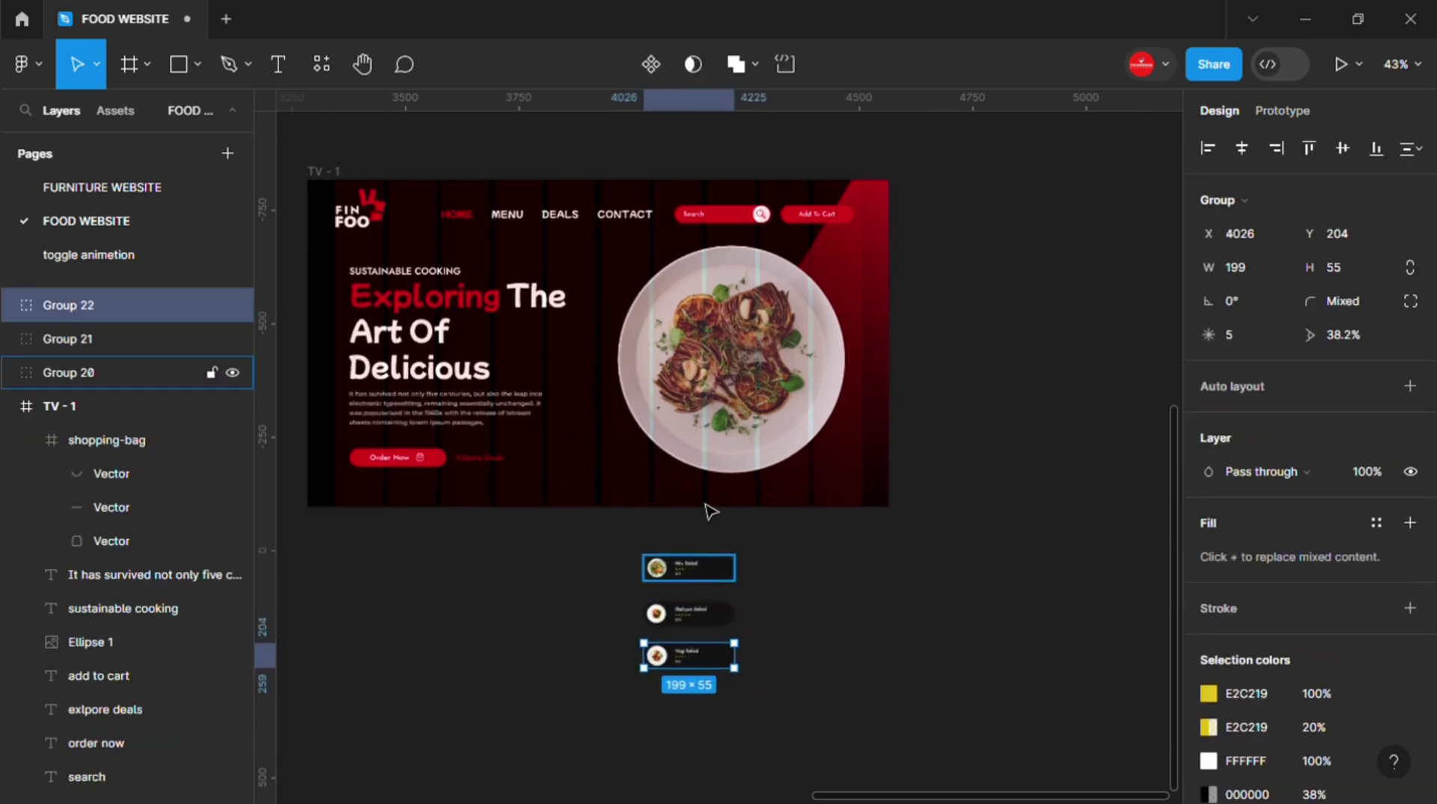
mouse_move(689, 577)
left_mouse_down()
mouse_move(699, 350)
mouse_move(635, 300)
left_mouse_up()
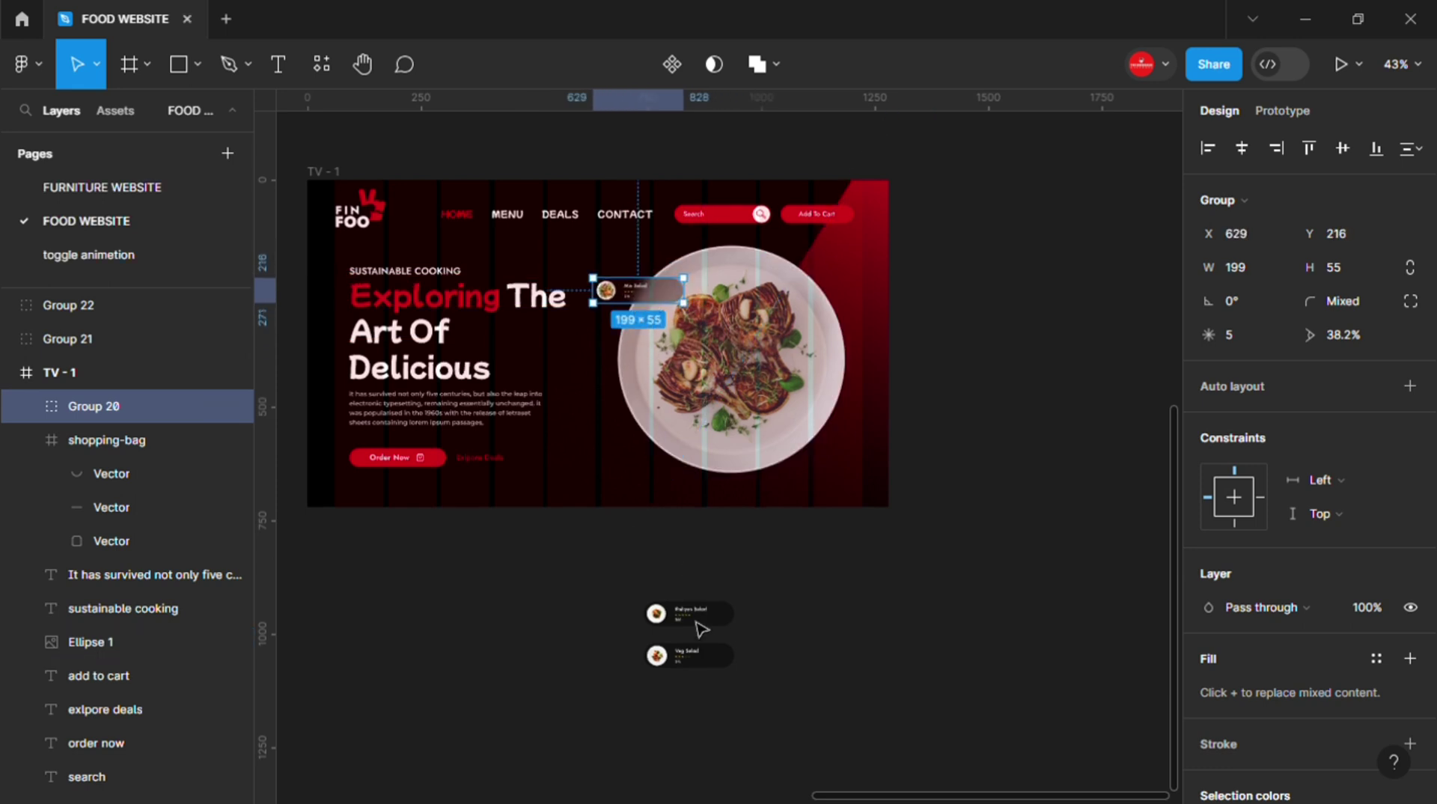
left_click_drag(701, 628, 842, 434)
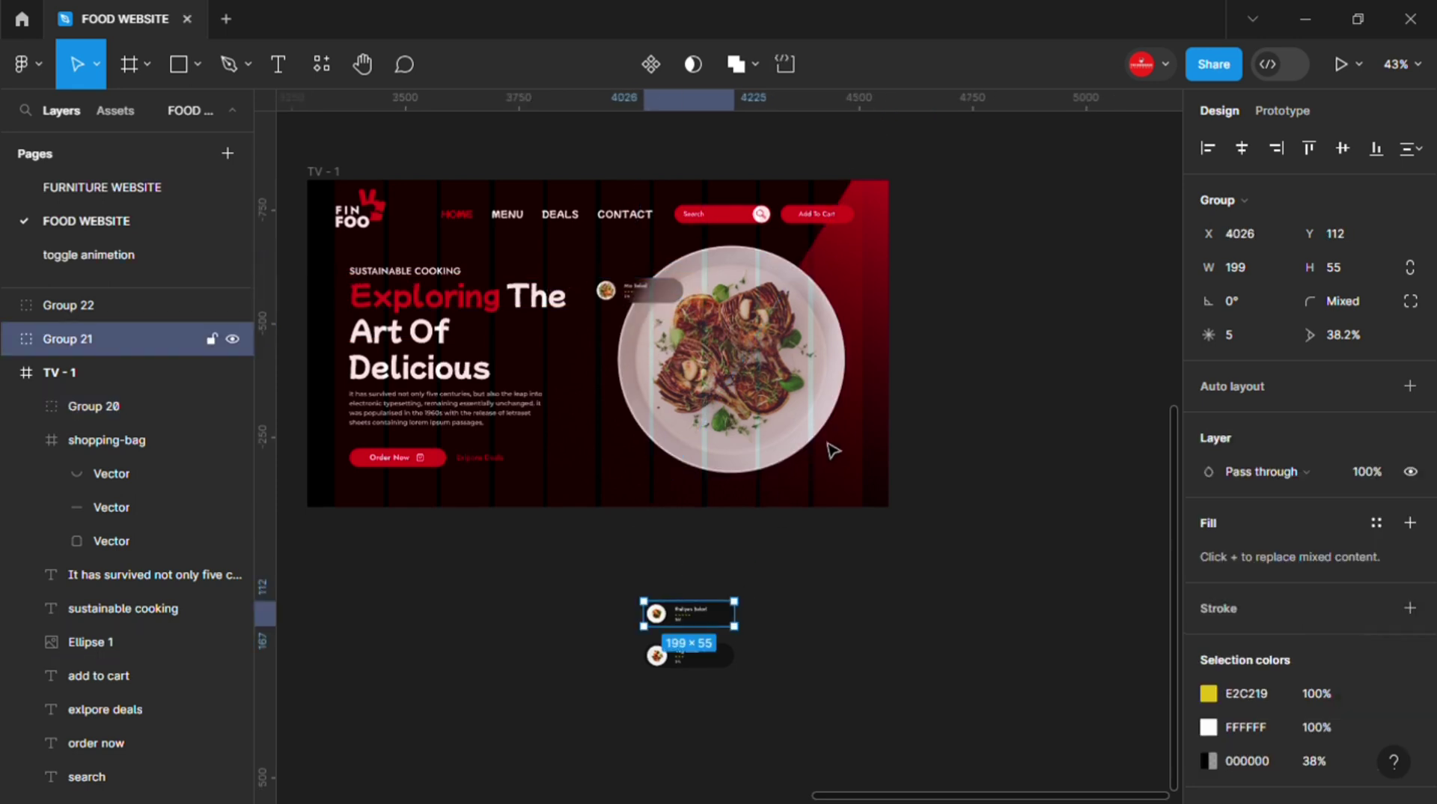
left_click(710, 662)
left_click_drag(696, 658, 663, 458)
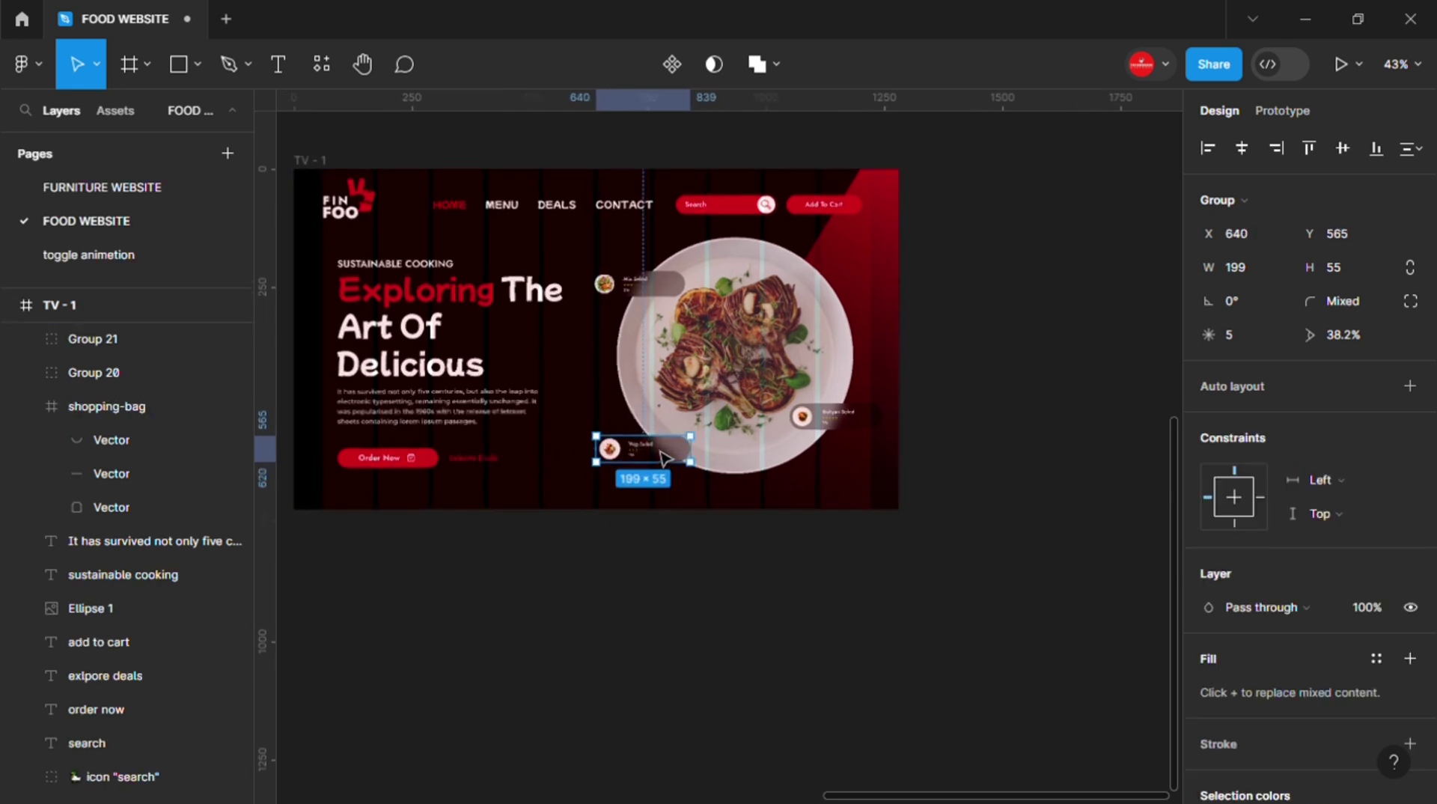
scroll(663, 458, "up", 2, "ctrl")
- Give the Mix Seled card's background a white linear-gradient stroke angled across the card
left_click(599, 321)
double_click(599, 320)
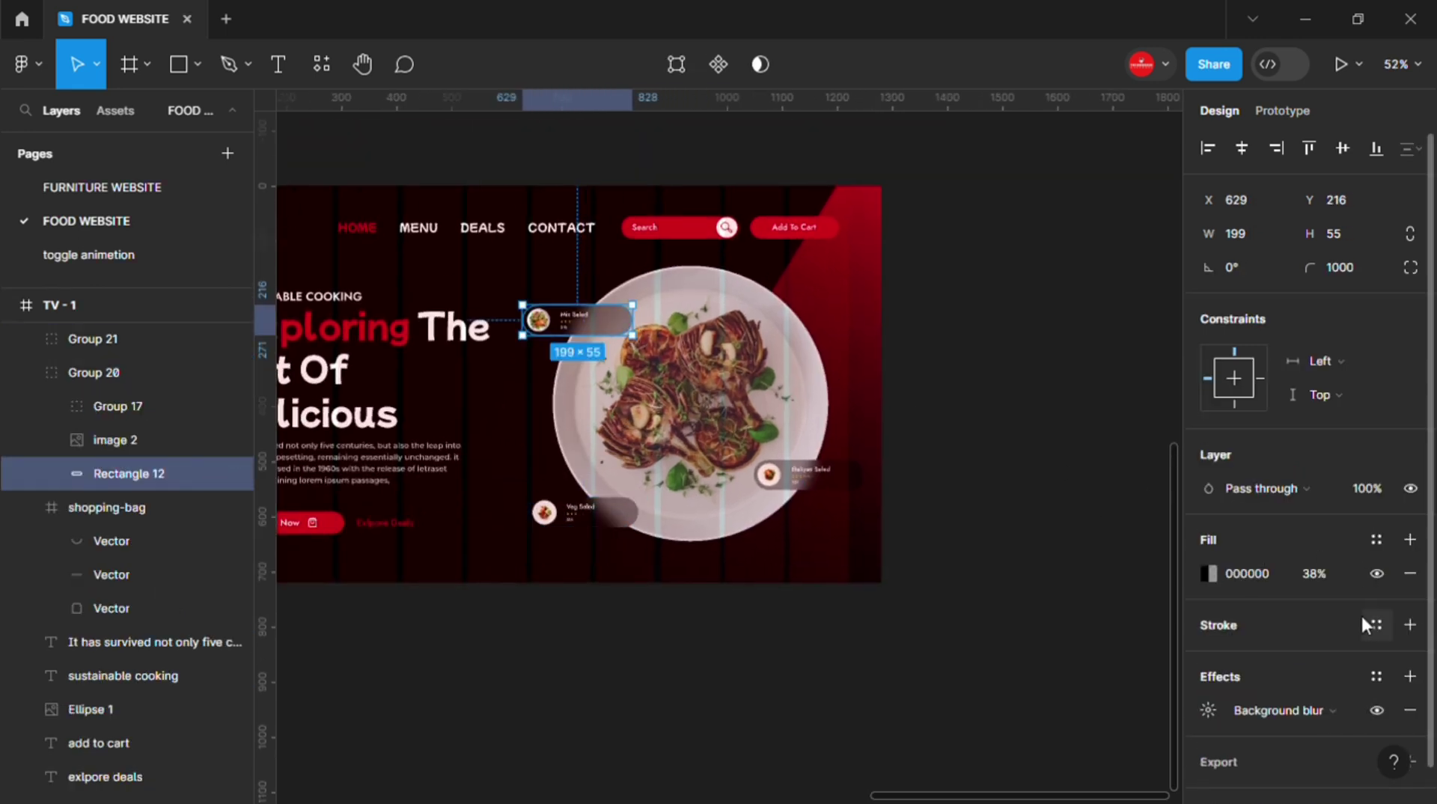
scroll(1362, 616, "down", 1)
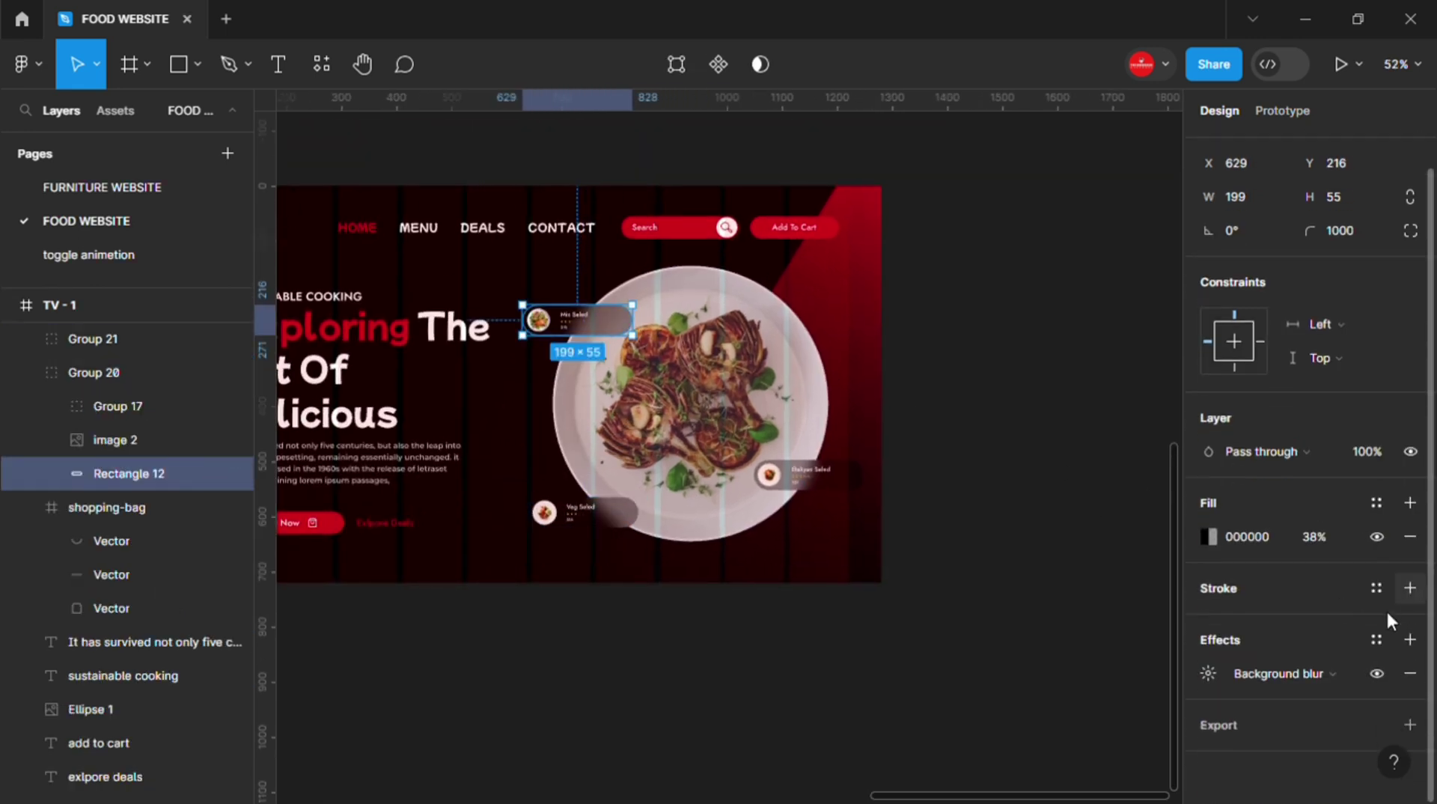
left_click(1409, 587)
left_click(1208, 621)
left_click(983, 154)
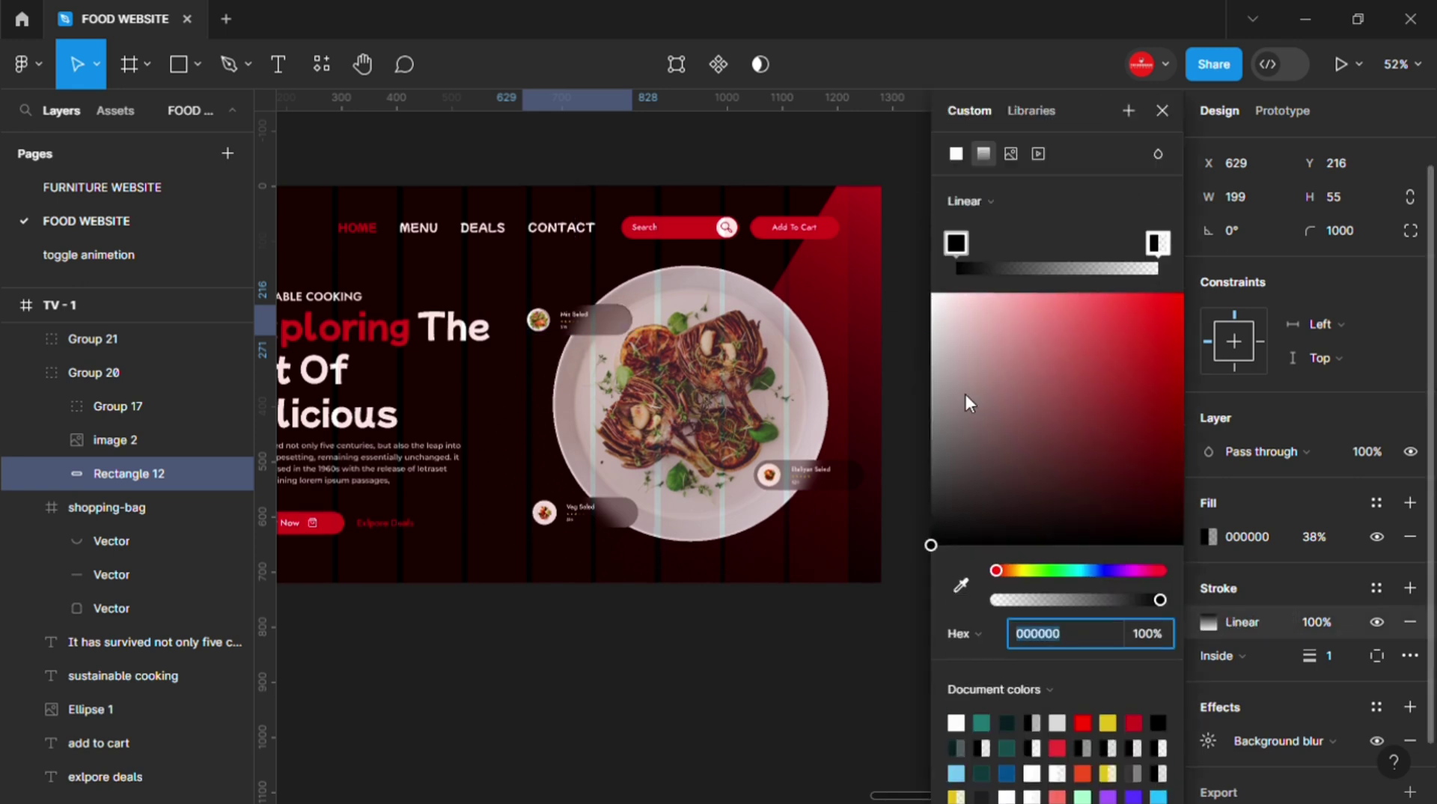
left_click_drag(577, 307, 632, 281)
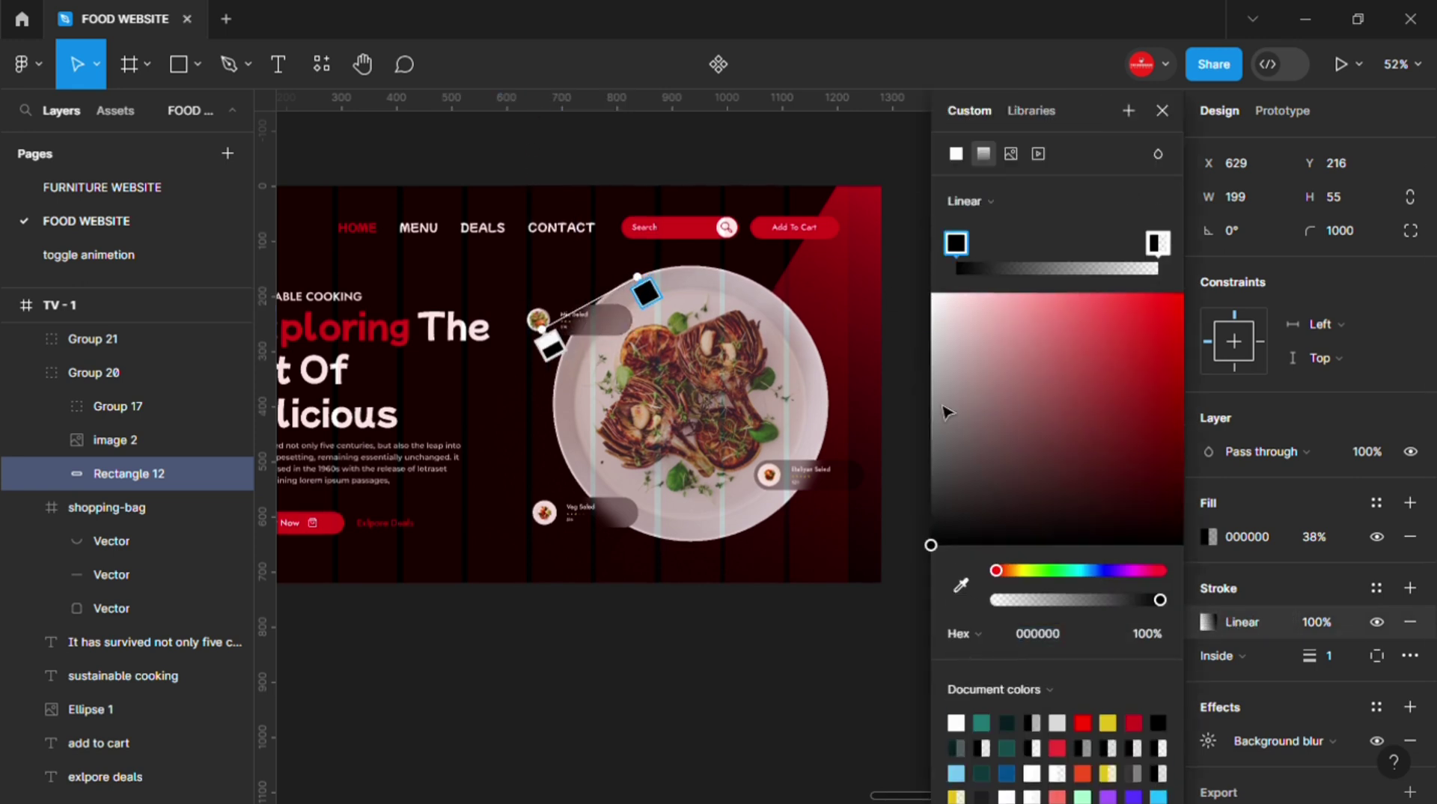
left_click_drag(947, 411, 930, 317)
left_click_drag(637, 276, 509, 282)
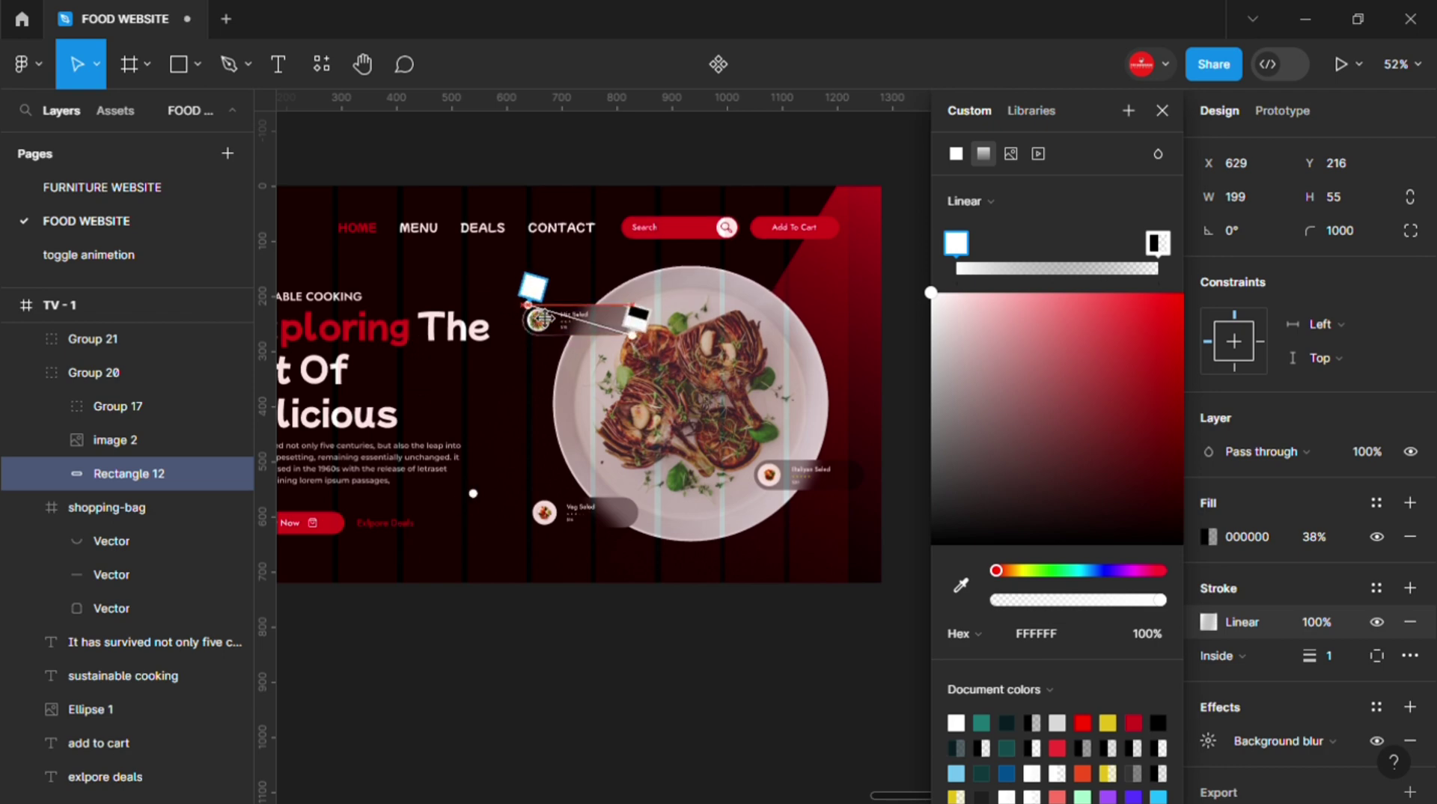
- Add a white linear-gradient stroke to the Iltaliyan Seled card's background rectangle
left_click(851, 485)
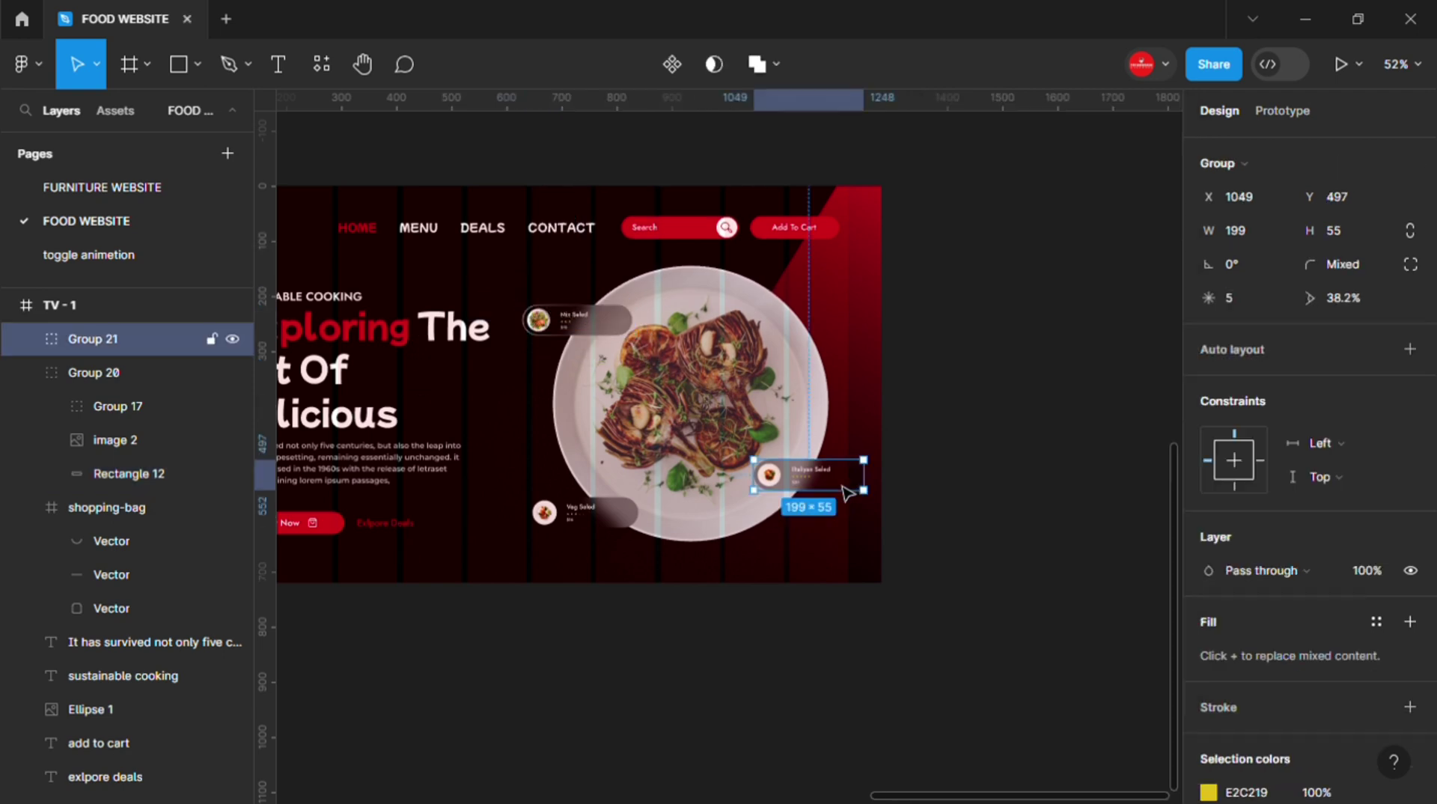
double_click(865, 487)
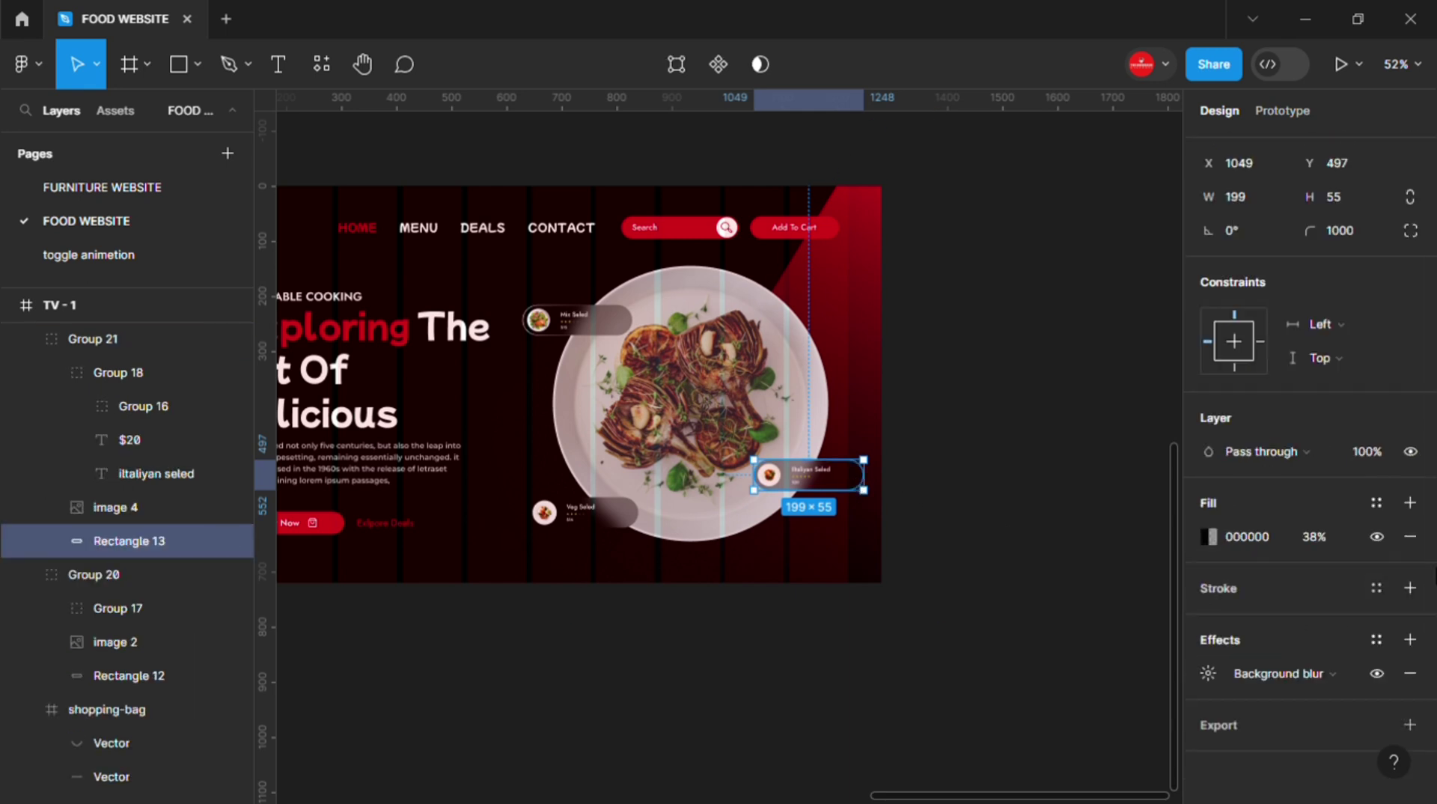
left_click(1207, 621)
left_click_drag(1024, 330, 837, 172)
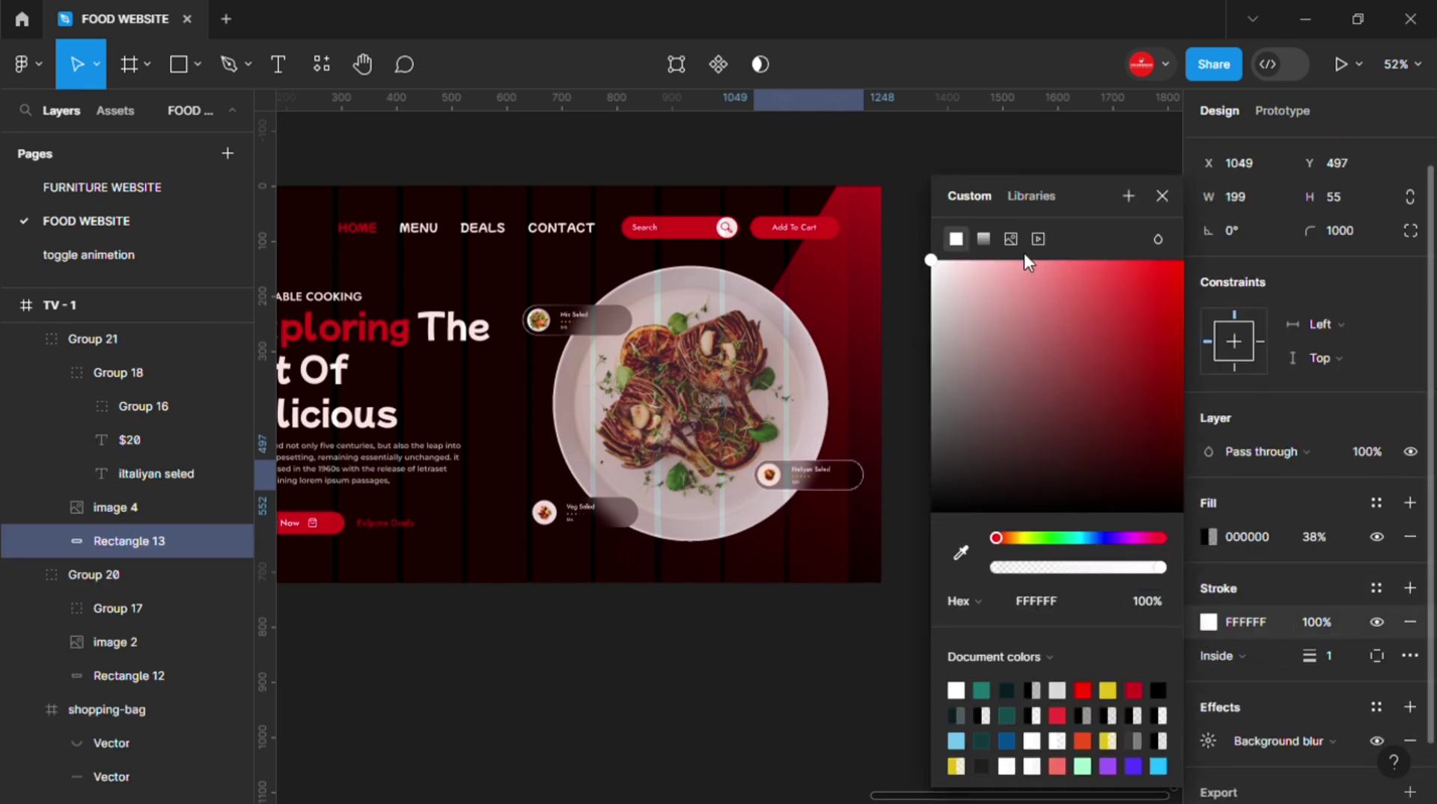
left_click(983, 239)
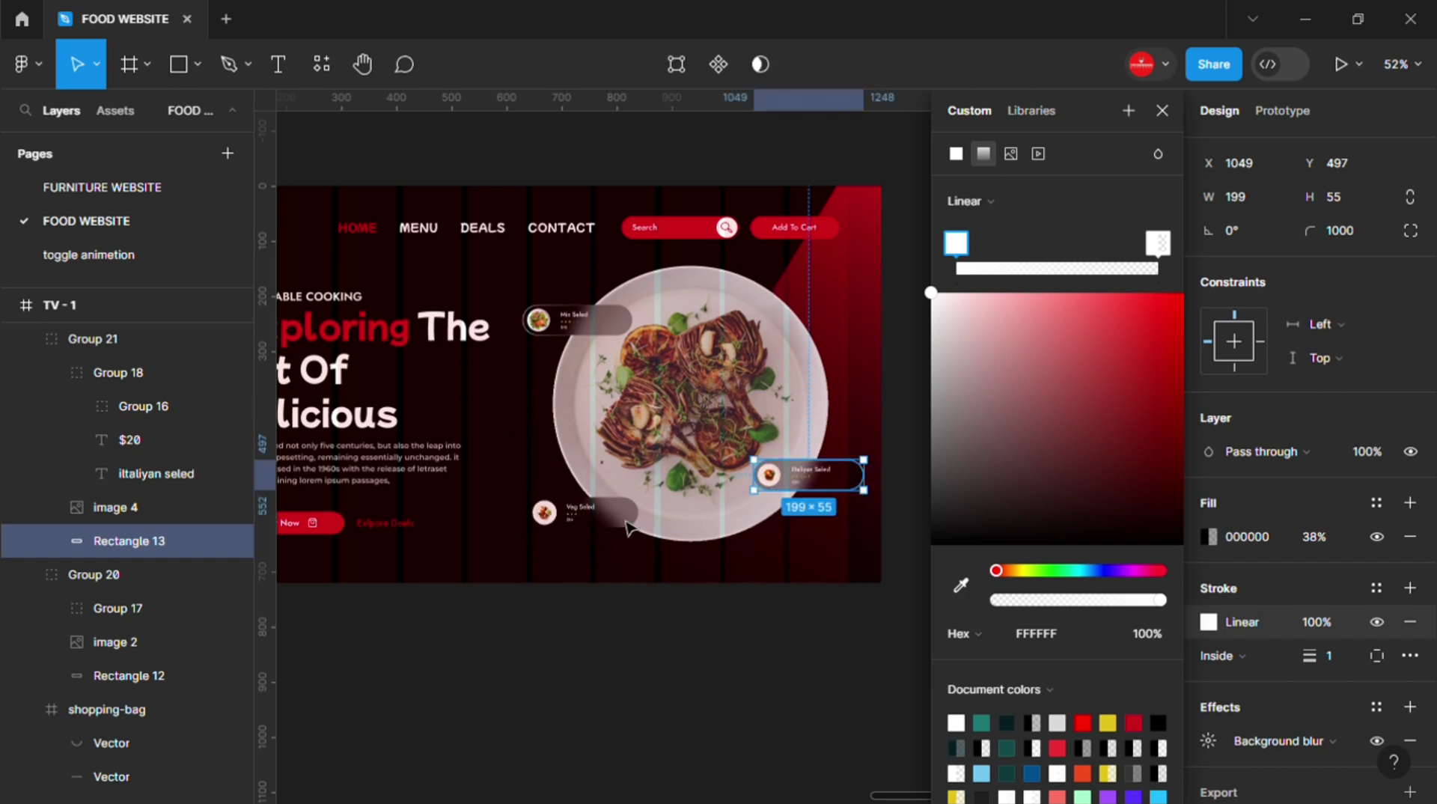
- Add a white linear-gradient stroke to the Veg Seled card's background rectangle
left_click(584, 512)
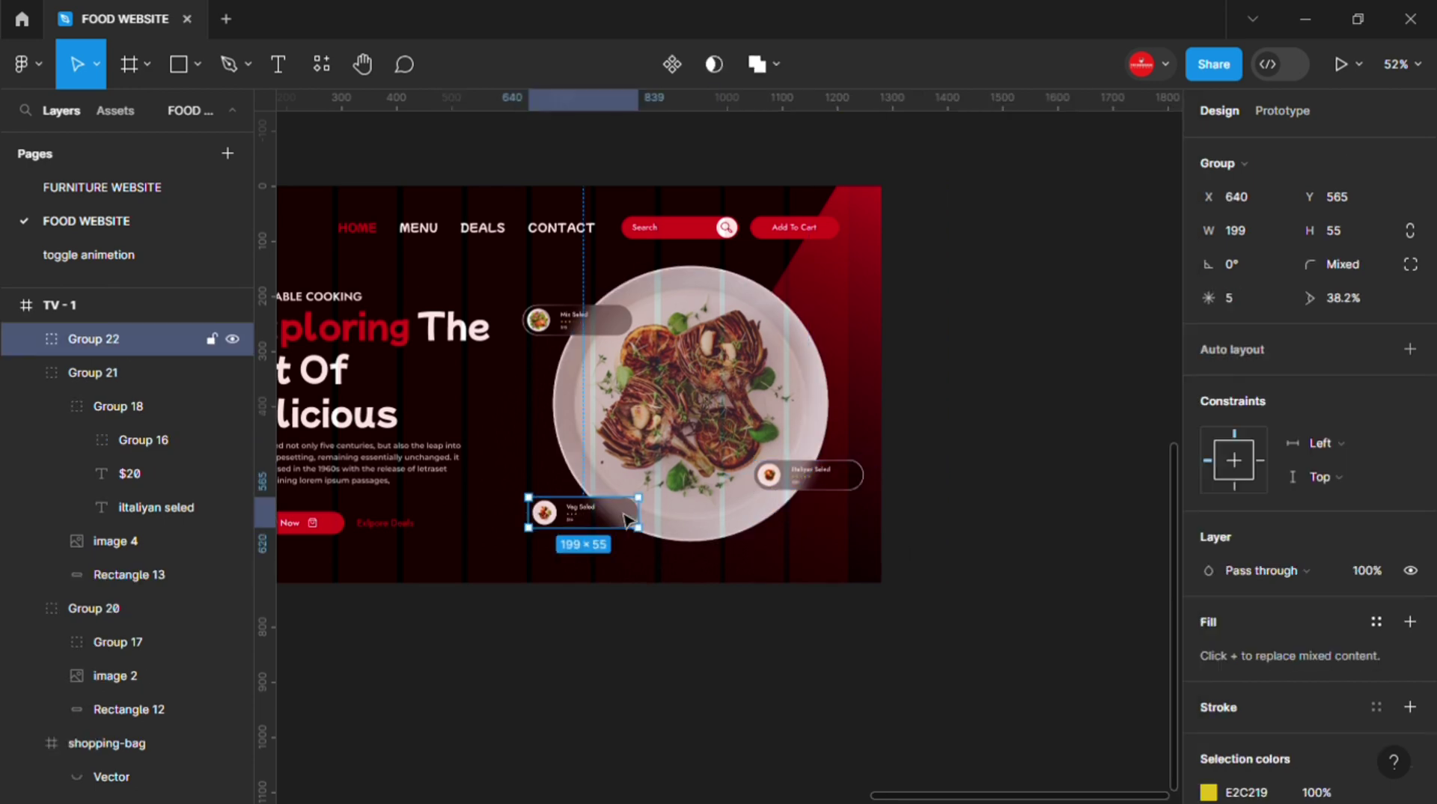
double_click(584, 512)
left_click(1409, 523)
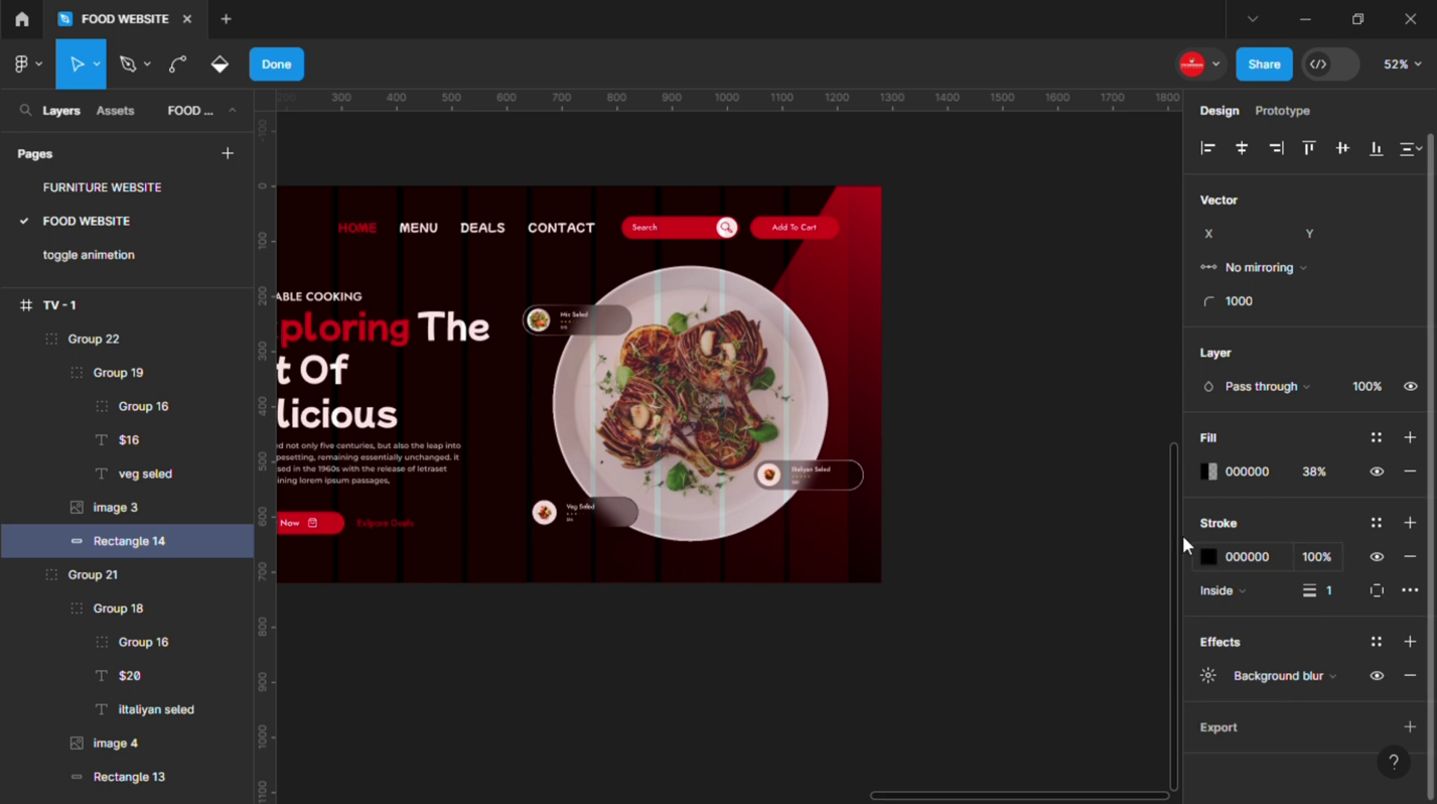
left_click(1208, 556)
left_click(983, 238)
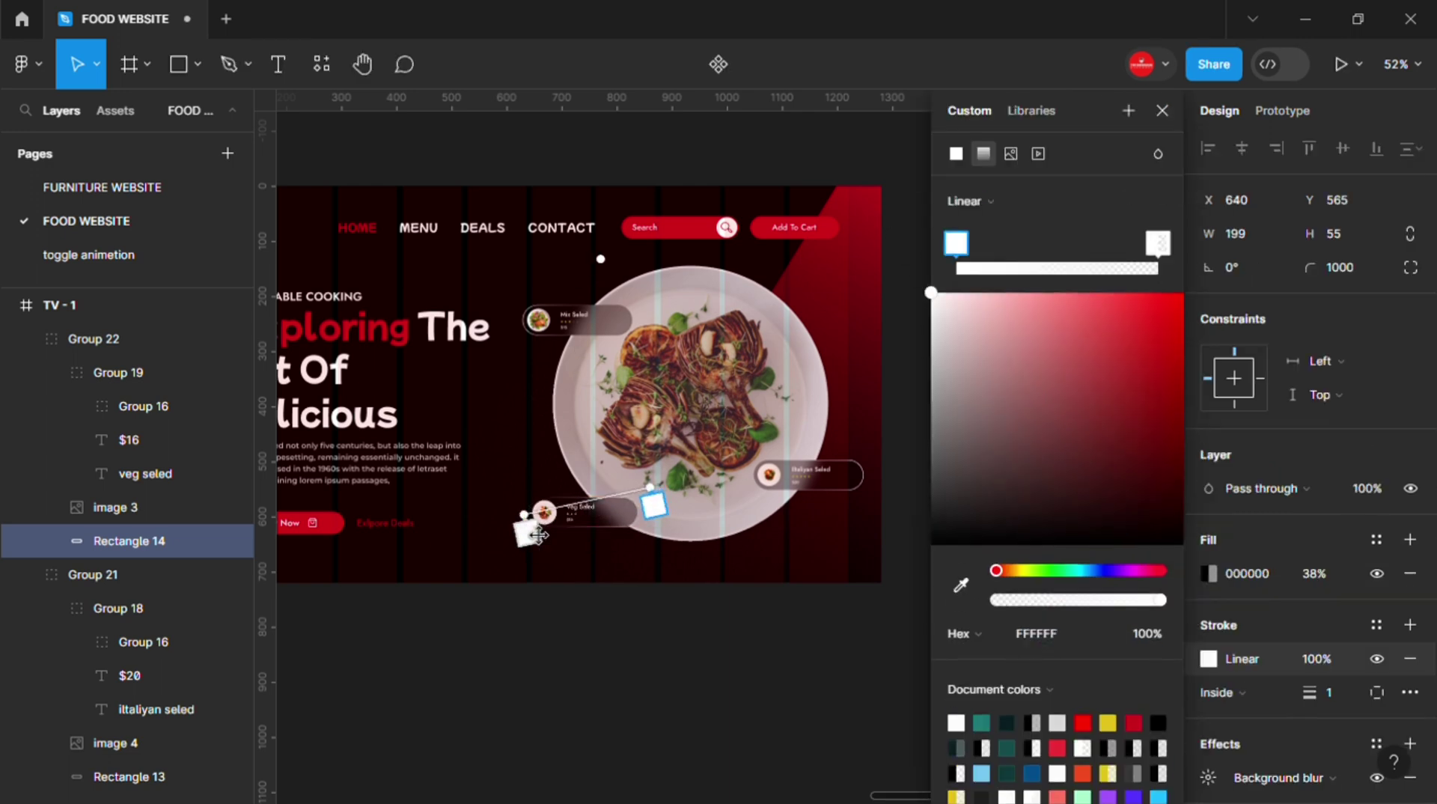
left_click(667, 669)
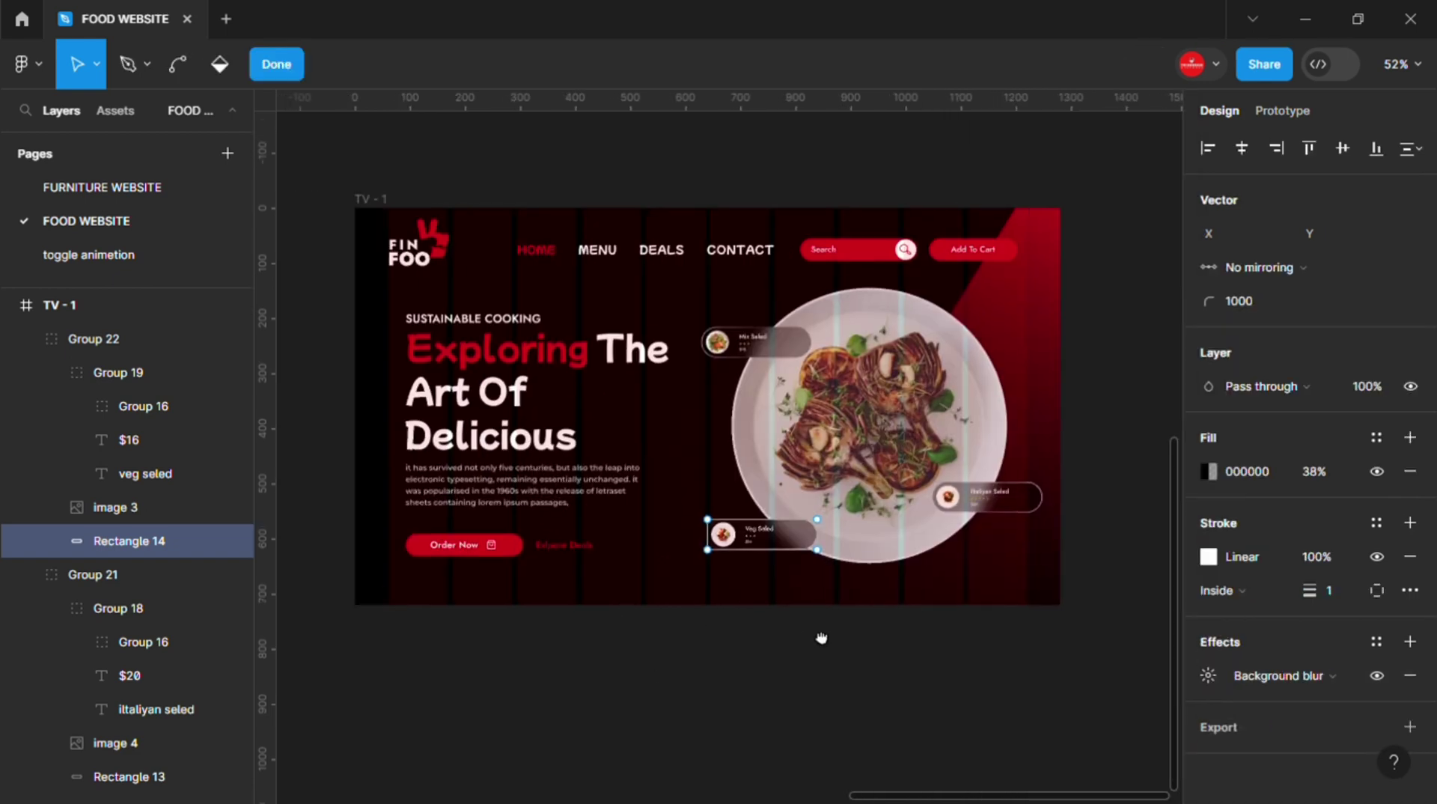
left_click_drag(591, 605, 642, 579)
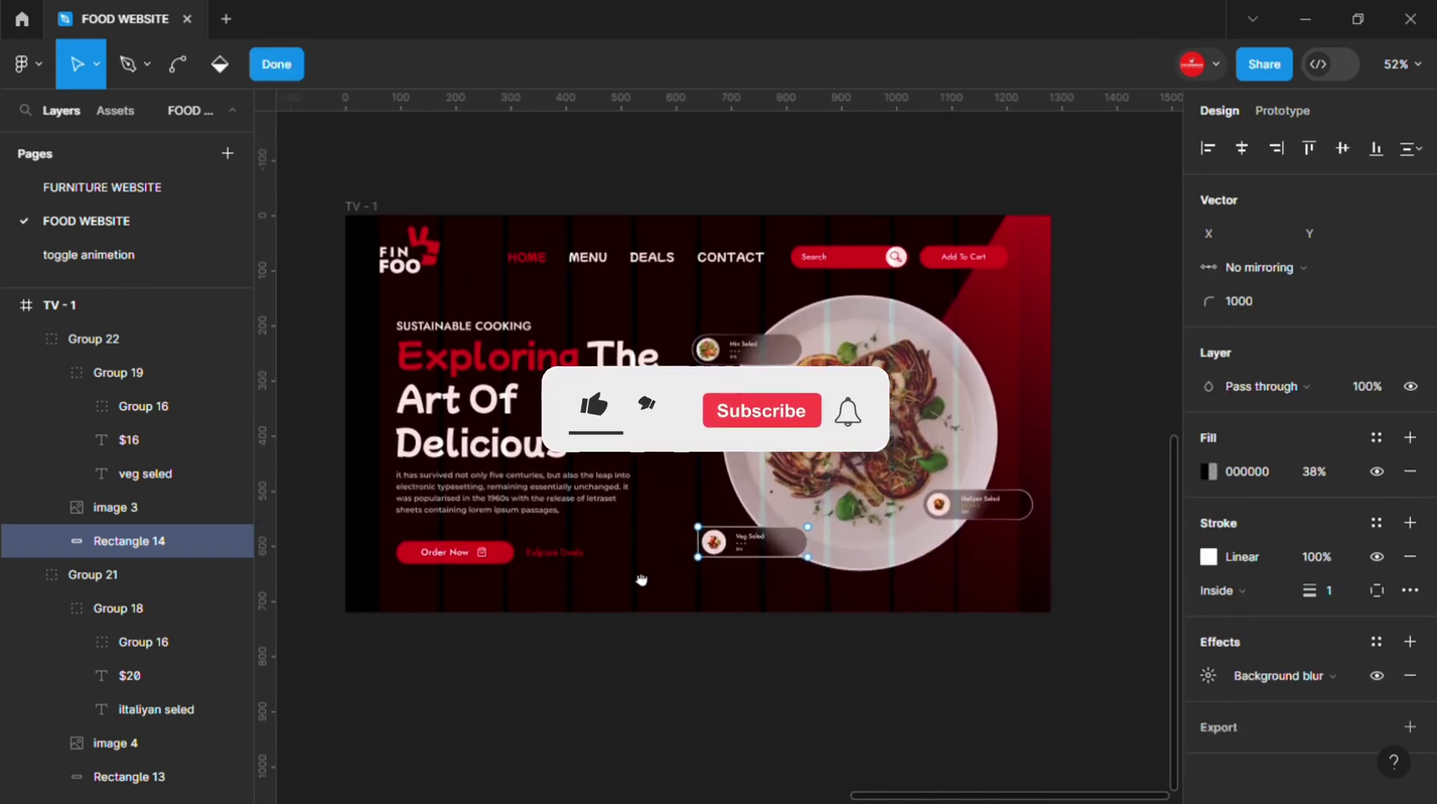